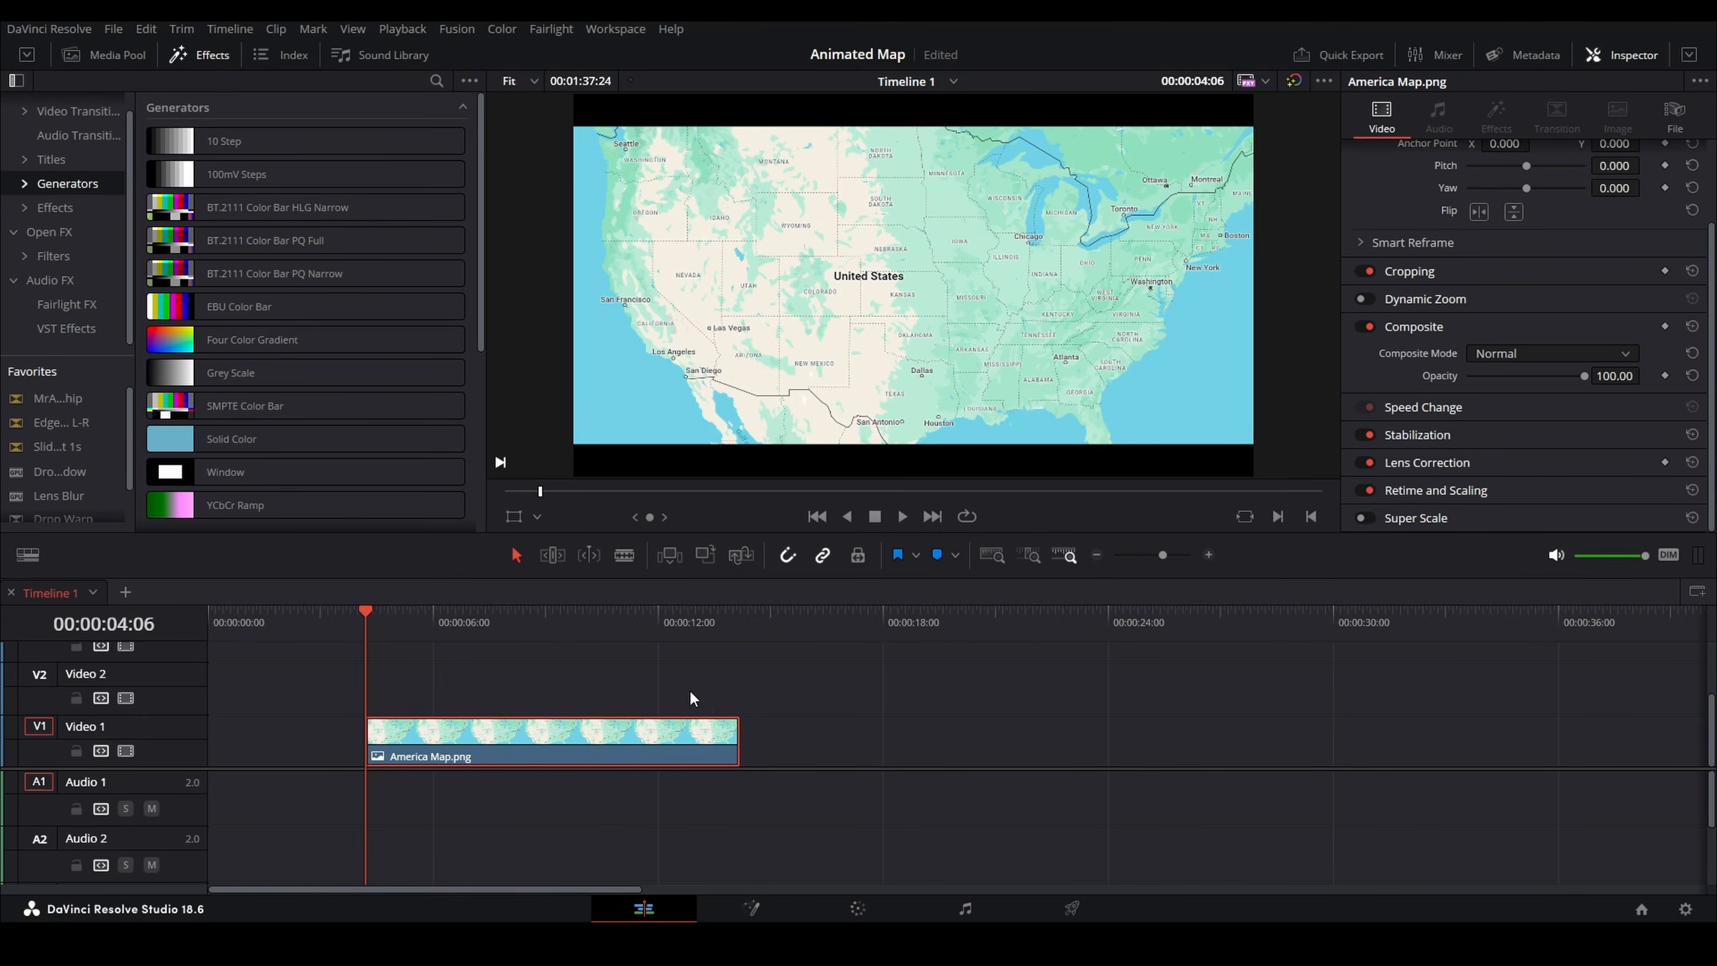
# - Convert the America Map.png clip into a new Fusion clip and open it in the Fusion page
pyautogui.rightClick(462, 743)
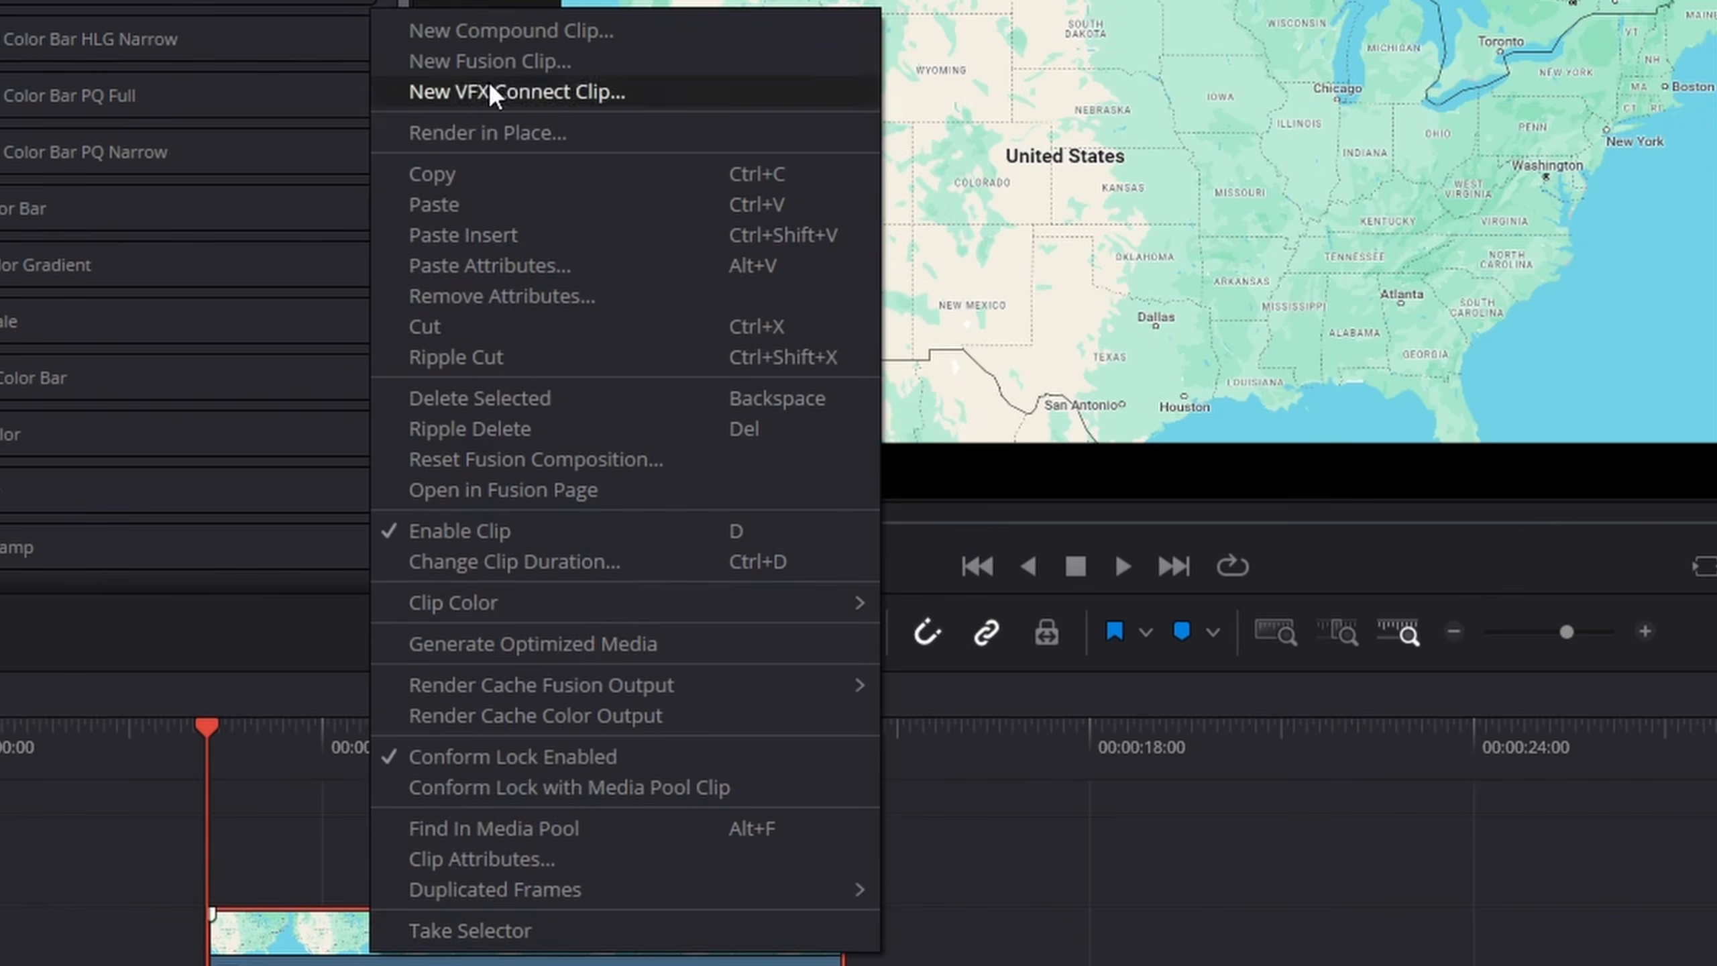
pyautogui.click(484, 63)
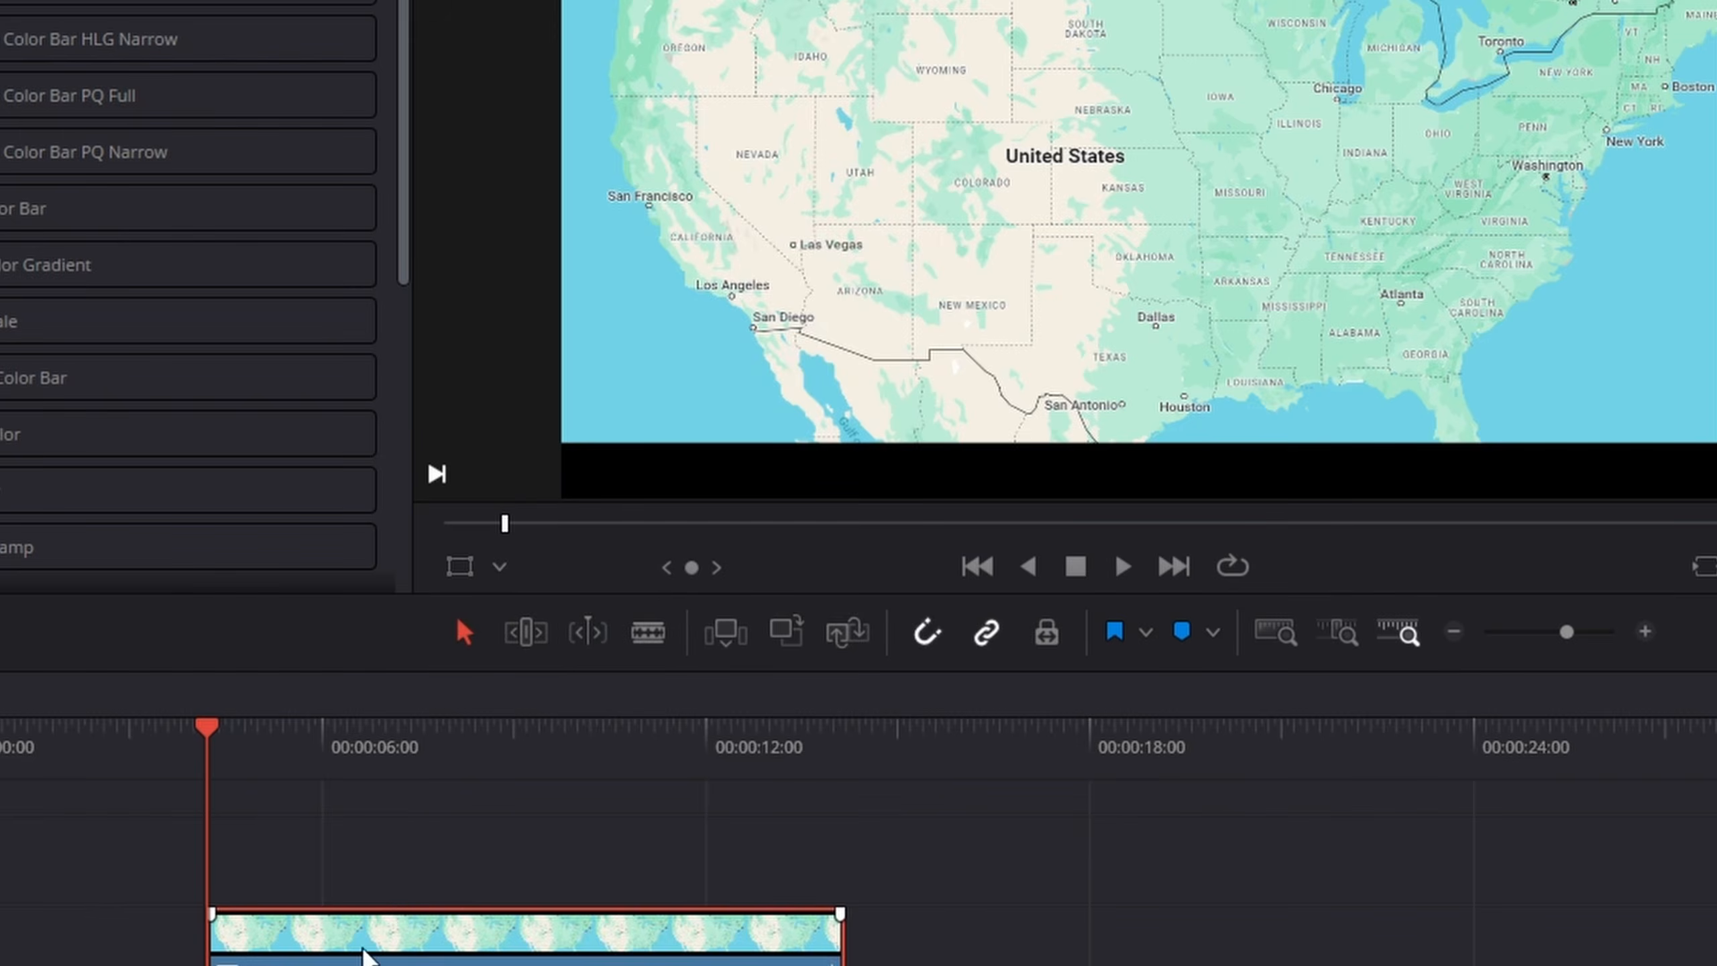
pyautogui.rightClick(362, 950)
pyautogui.click(527, 465)
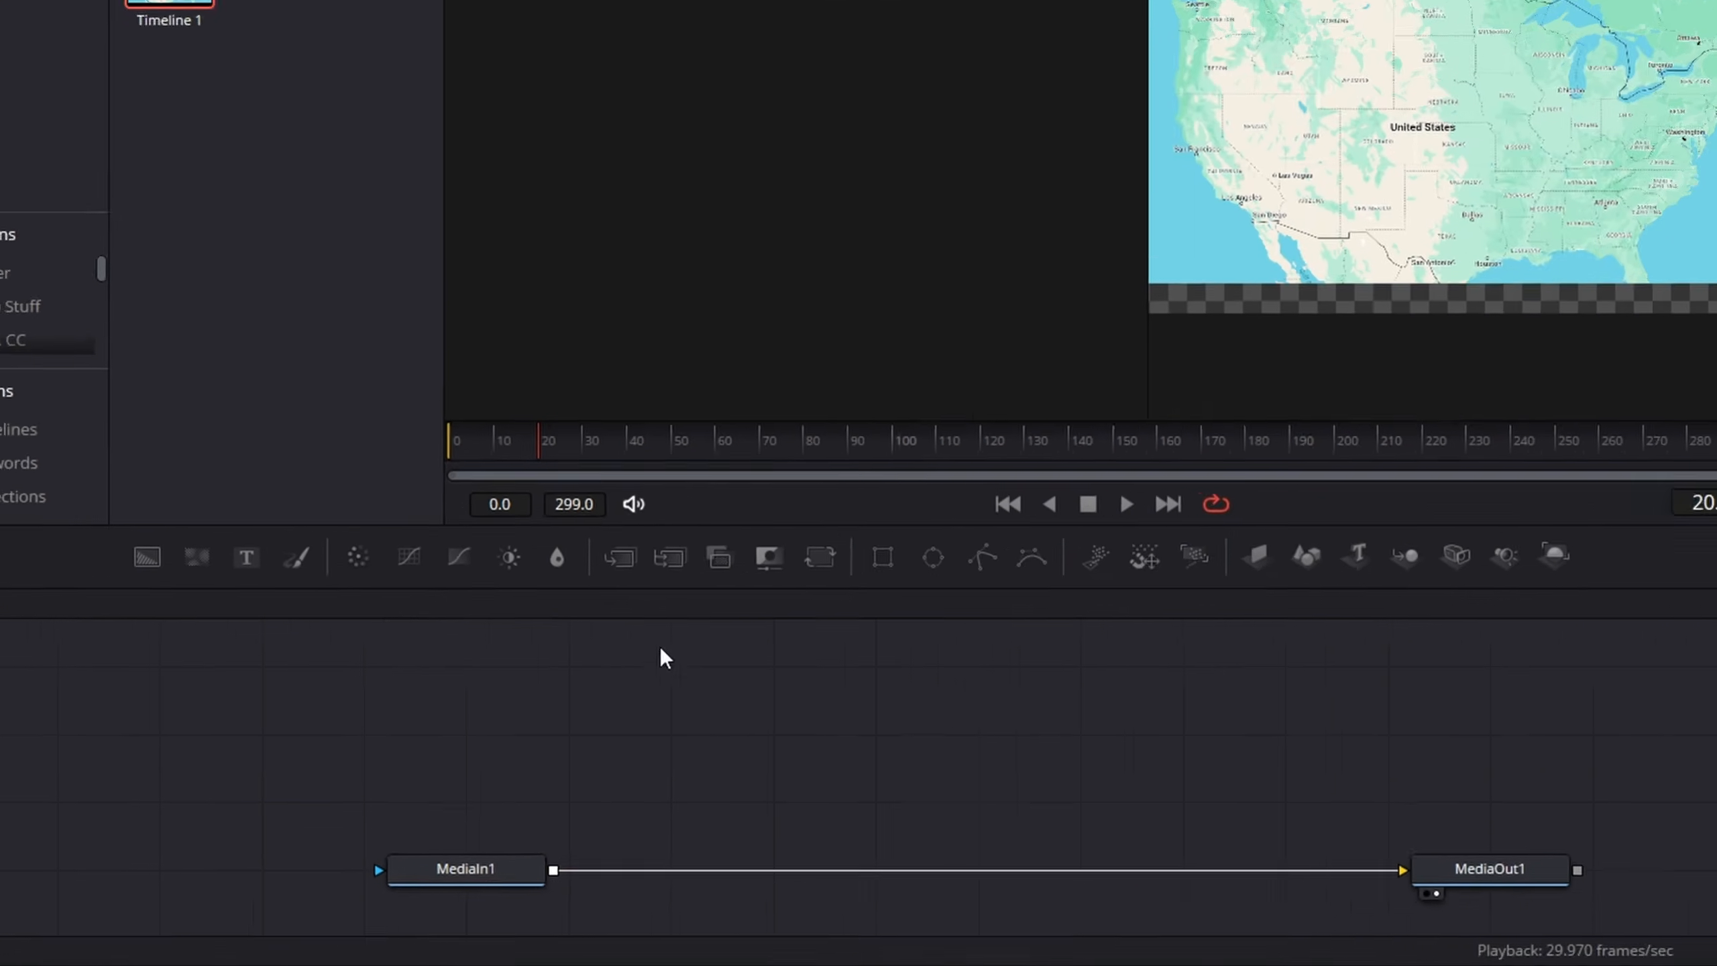
# - Add a Background node with a Polygon mask, merged over MediaIn1, and rename the Background to Start
pyautogui.moveTo(147, 557); pyautogui.dragTo(629, 826)
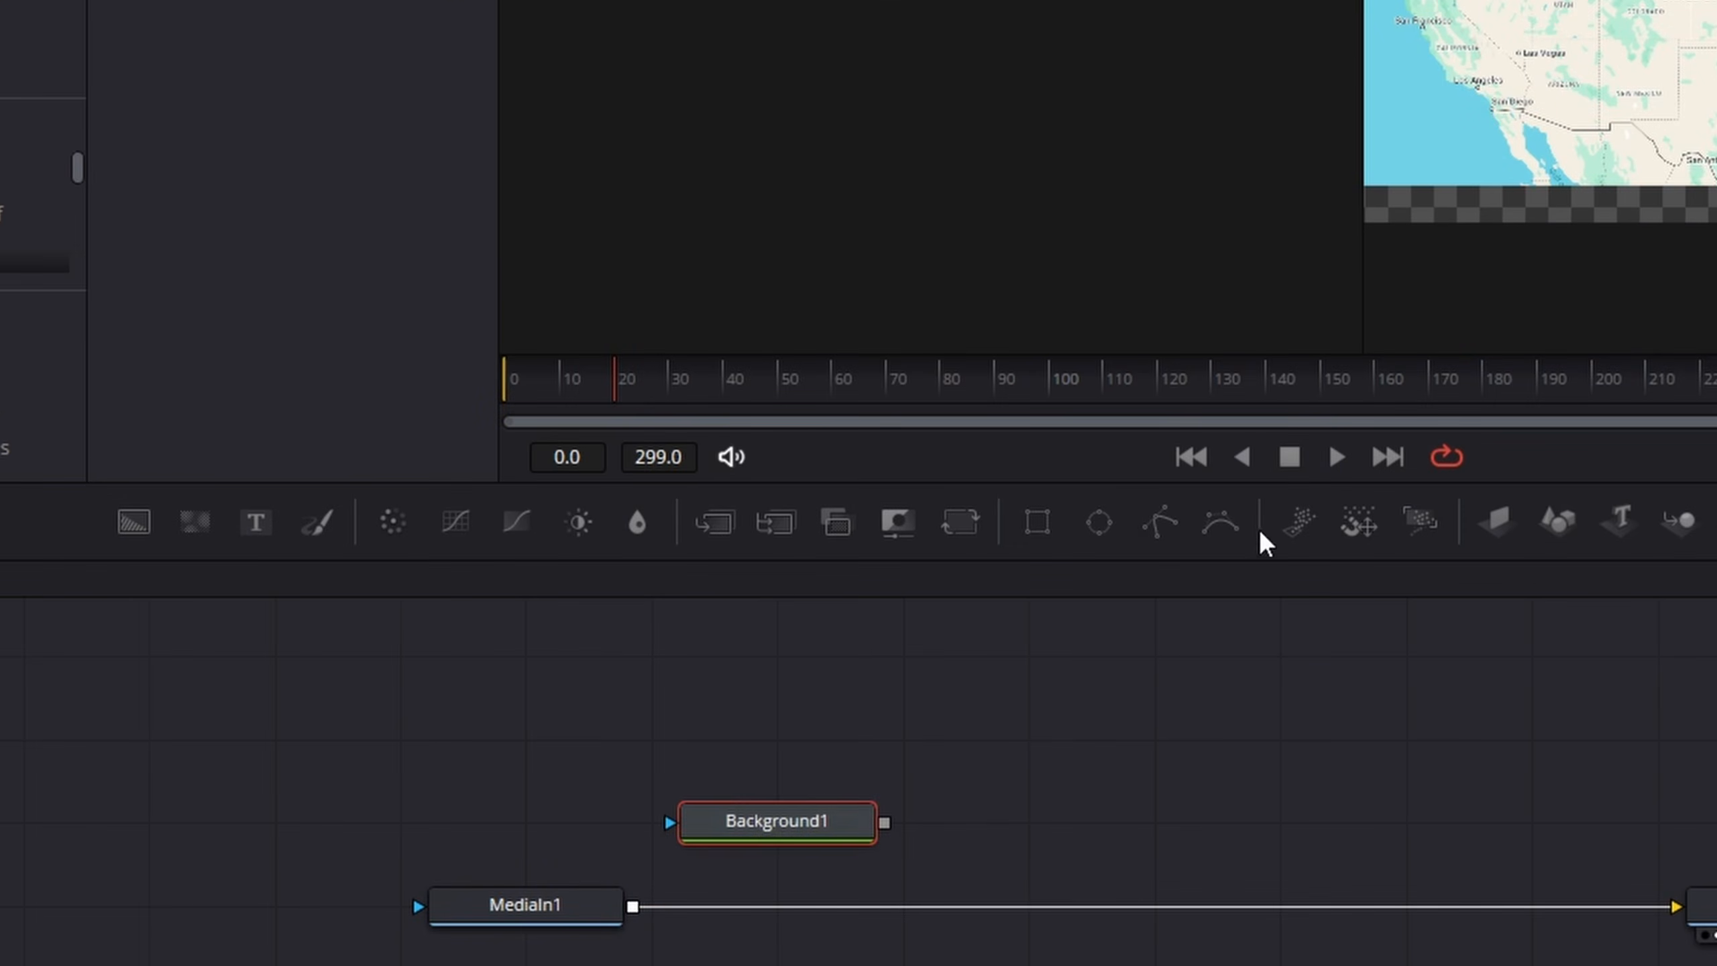
pyautogui.moveTo(1162, 537); pyautogui.dragTo(632, 908)
pyautogui.click(781, 826)
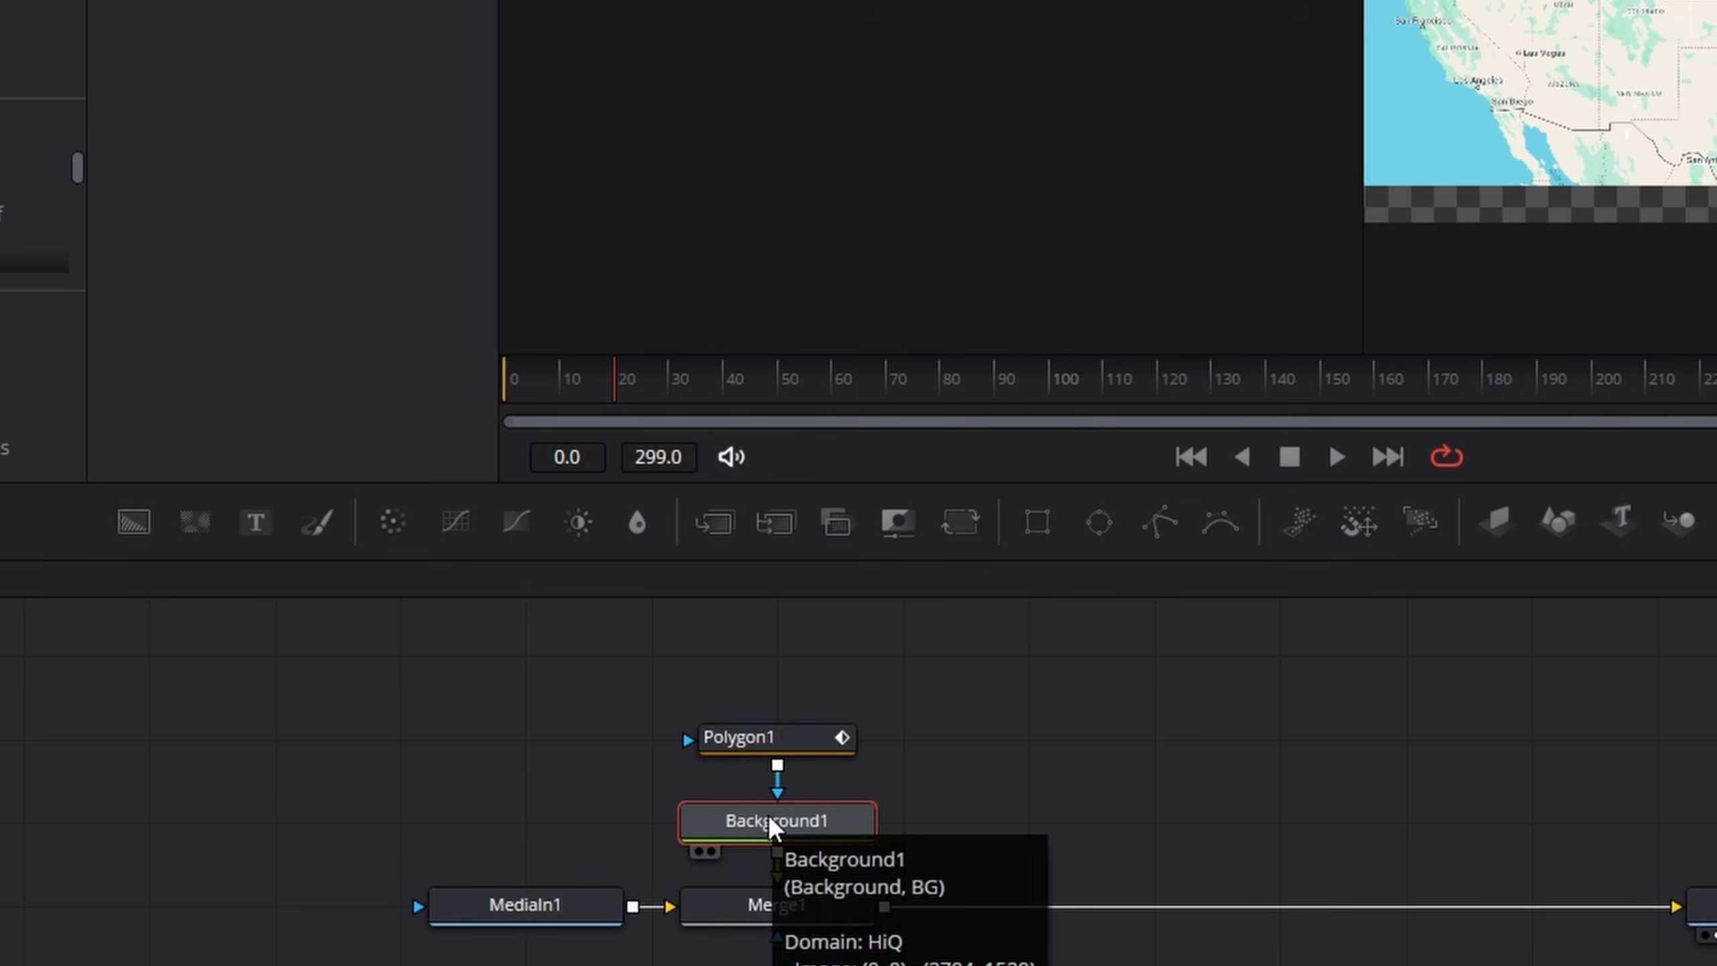
pyautogui.press('F2')
pyautogui.write('Start')
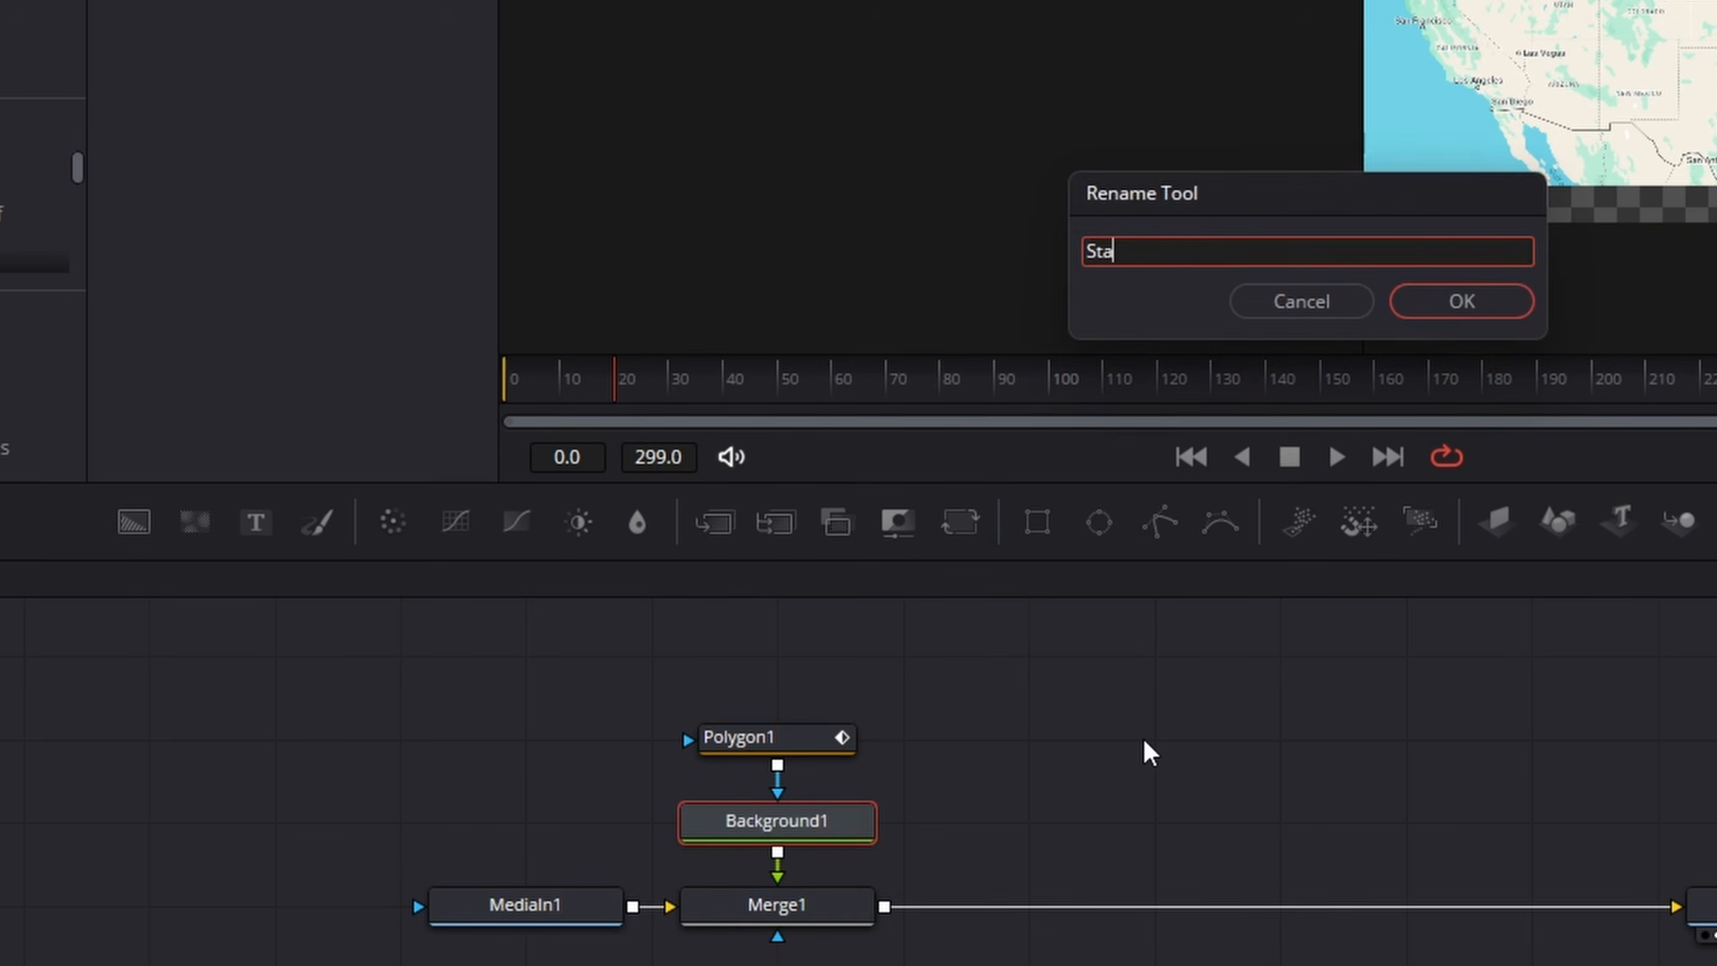
pyautogui.press('Return')
# - Draw Polygon1 as an open zigzag path from just above Las Vegas across the map to just above Washington
pyautogui.click(771, 743)
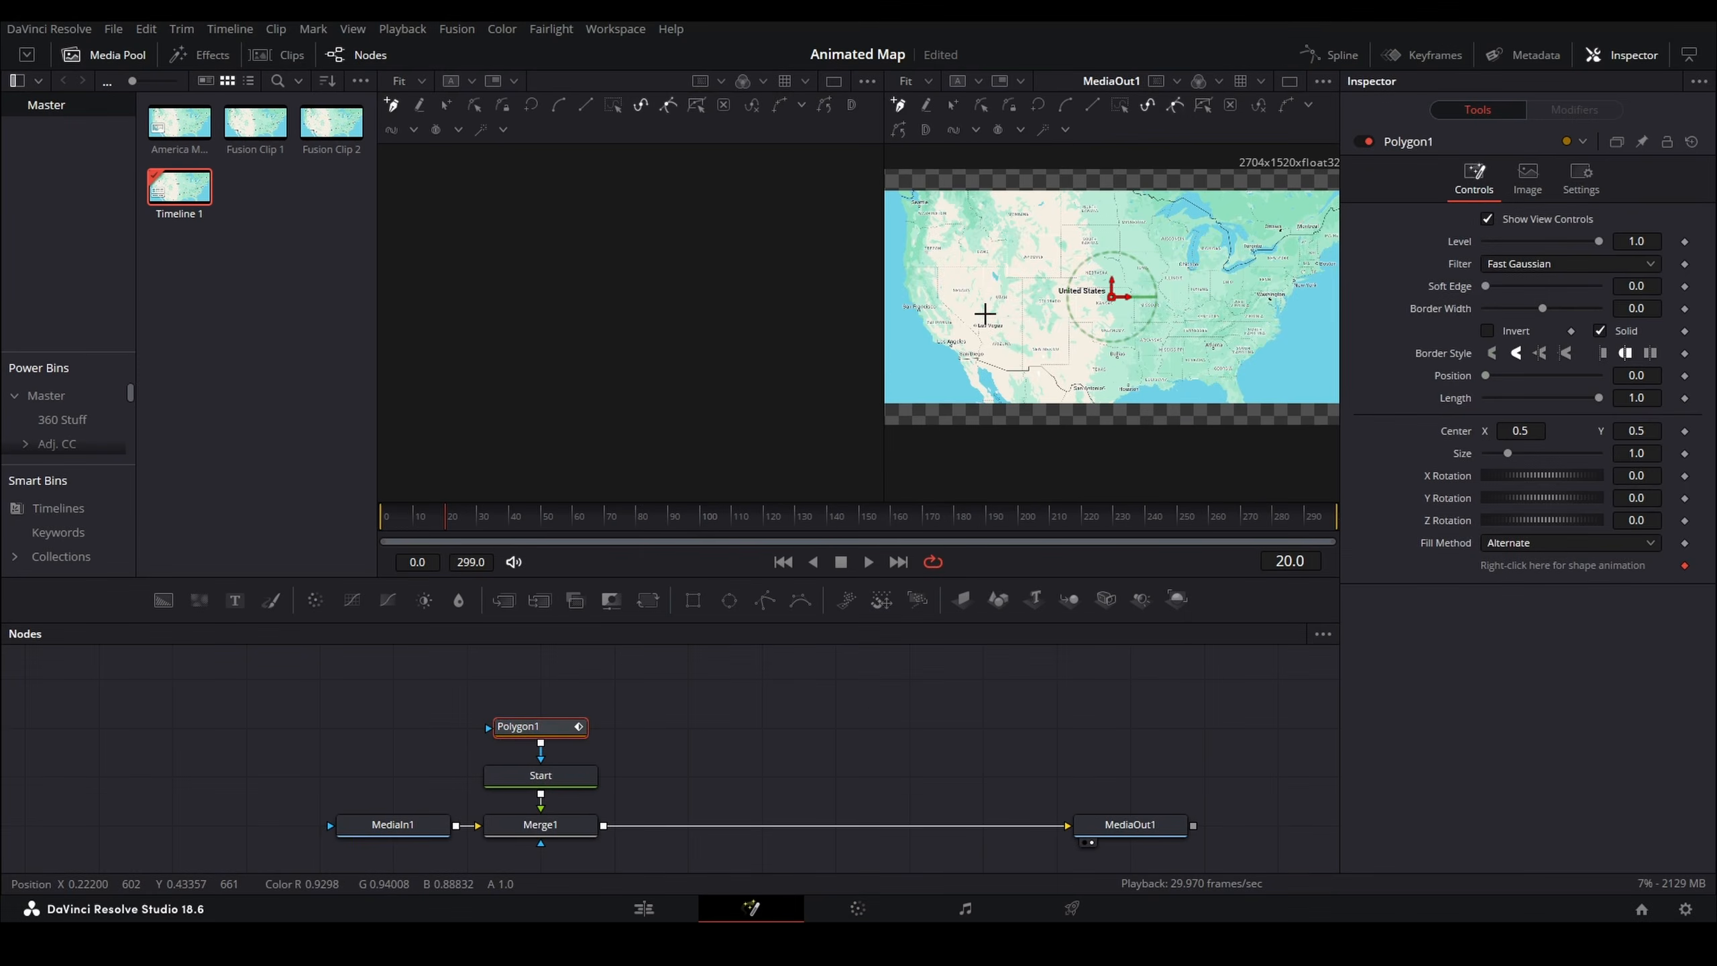
pyautogui.scroll(6, 984, 313)
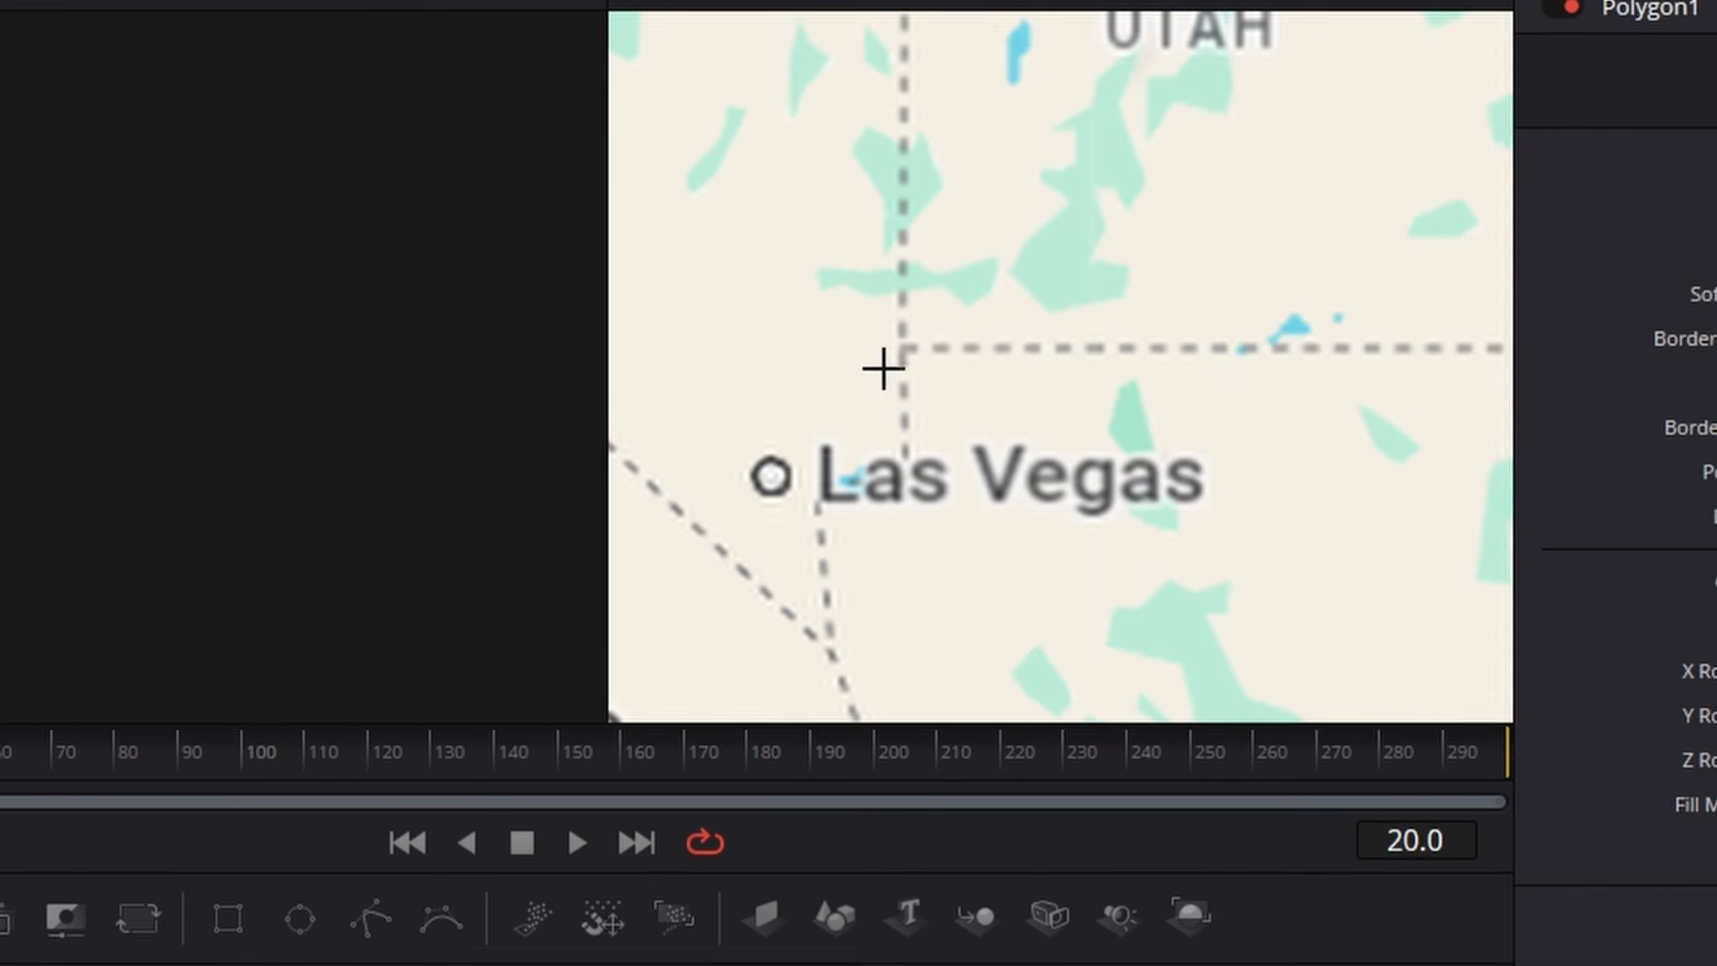
pyautogui.click(1051, 312)
pyautogui.scroll(-5, 1089, 341)
pyautogui.scroll(-3, 1014, 392)
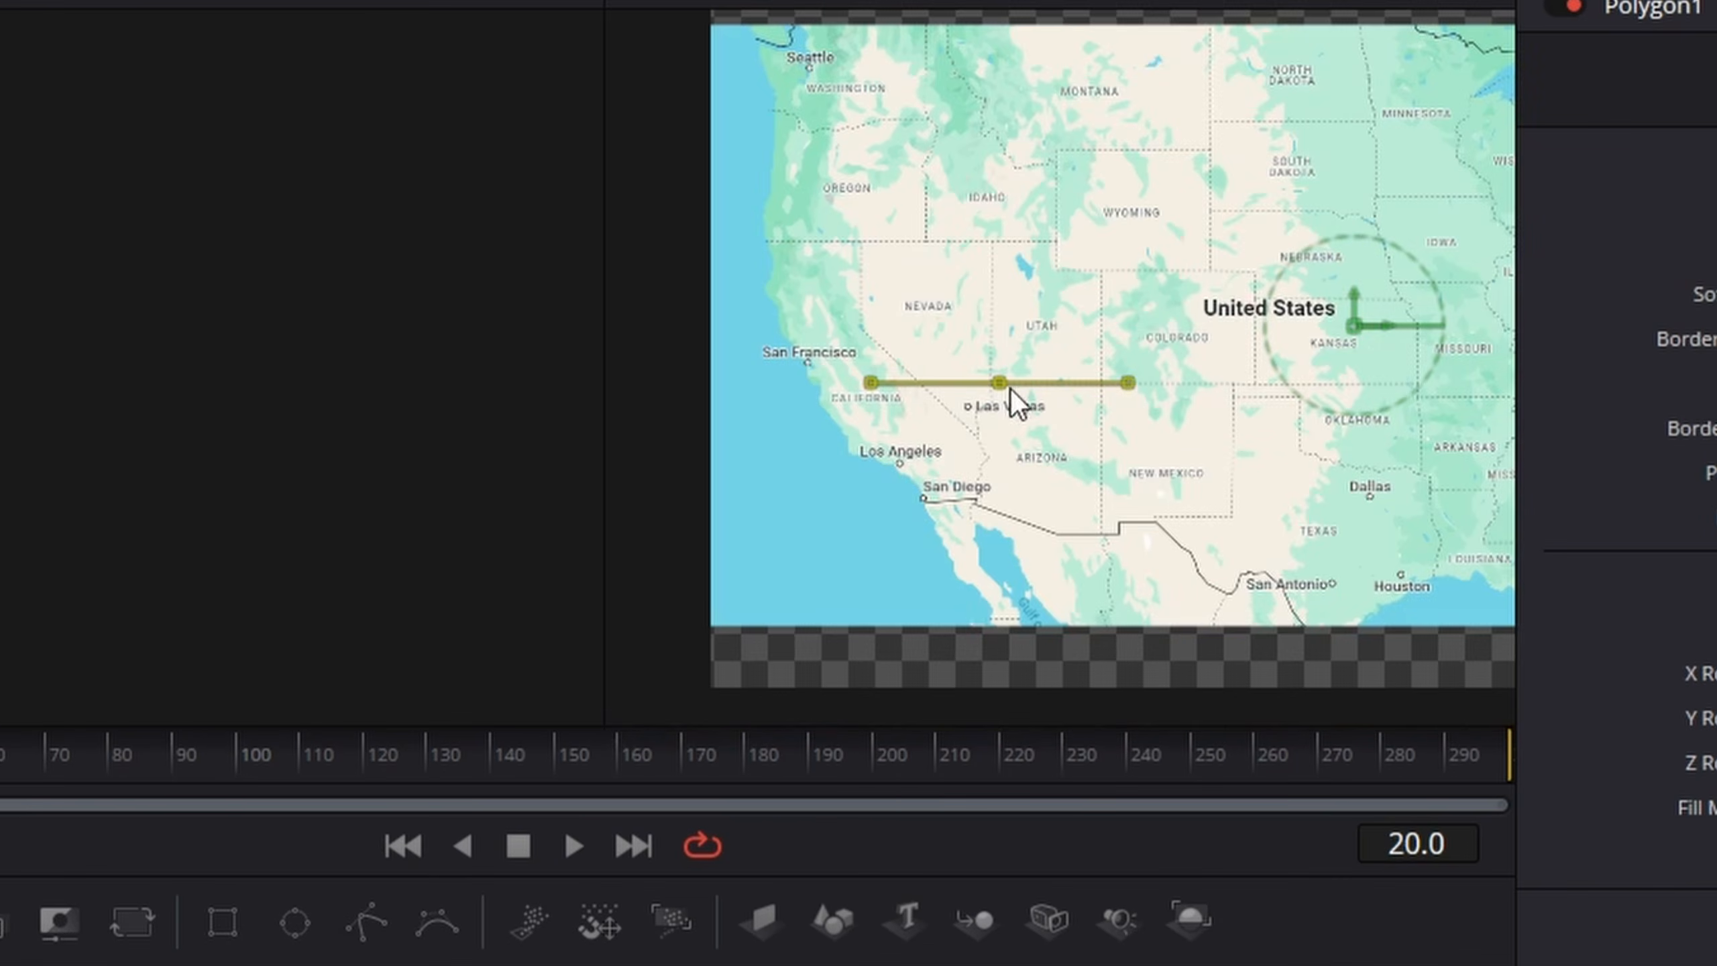
pyautogui.moveTo(1269, 357); pyautogui.dragTo(853, 316)
pyautogui.scroll(-2, 967, 366)
pyautogui.click(918, 396)
pyautogui.click(997, 296)
pyautogui.click(1063, 372)
pyautogui.click(1142, 291)
pyautogui.click(1212, 358)
pyautogui.click(1255, 291)
pyautogui.click(1297, 335)
pyautogui.click(1326, 301)
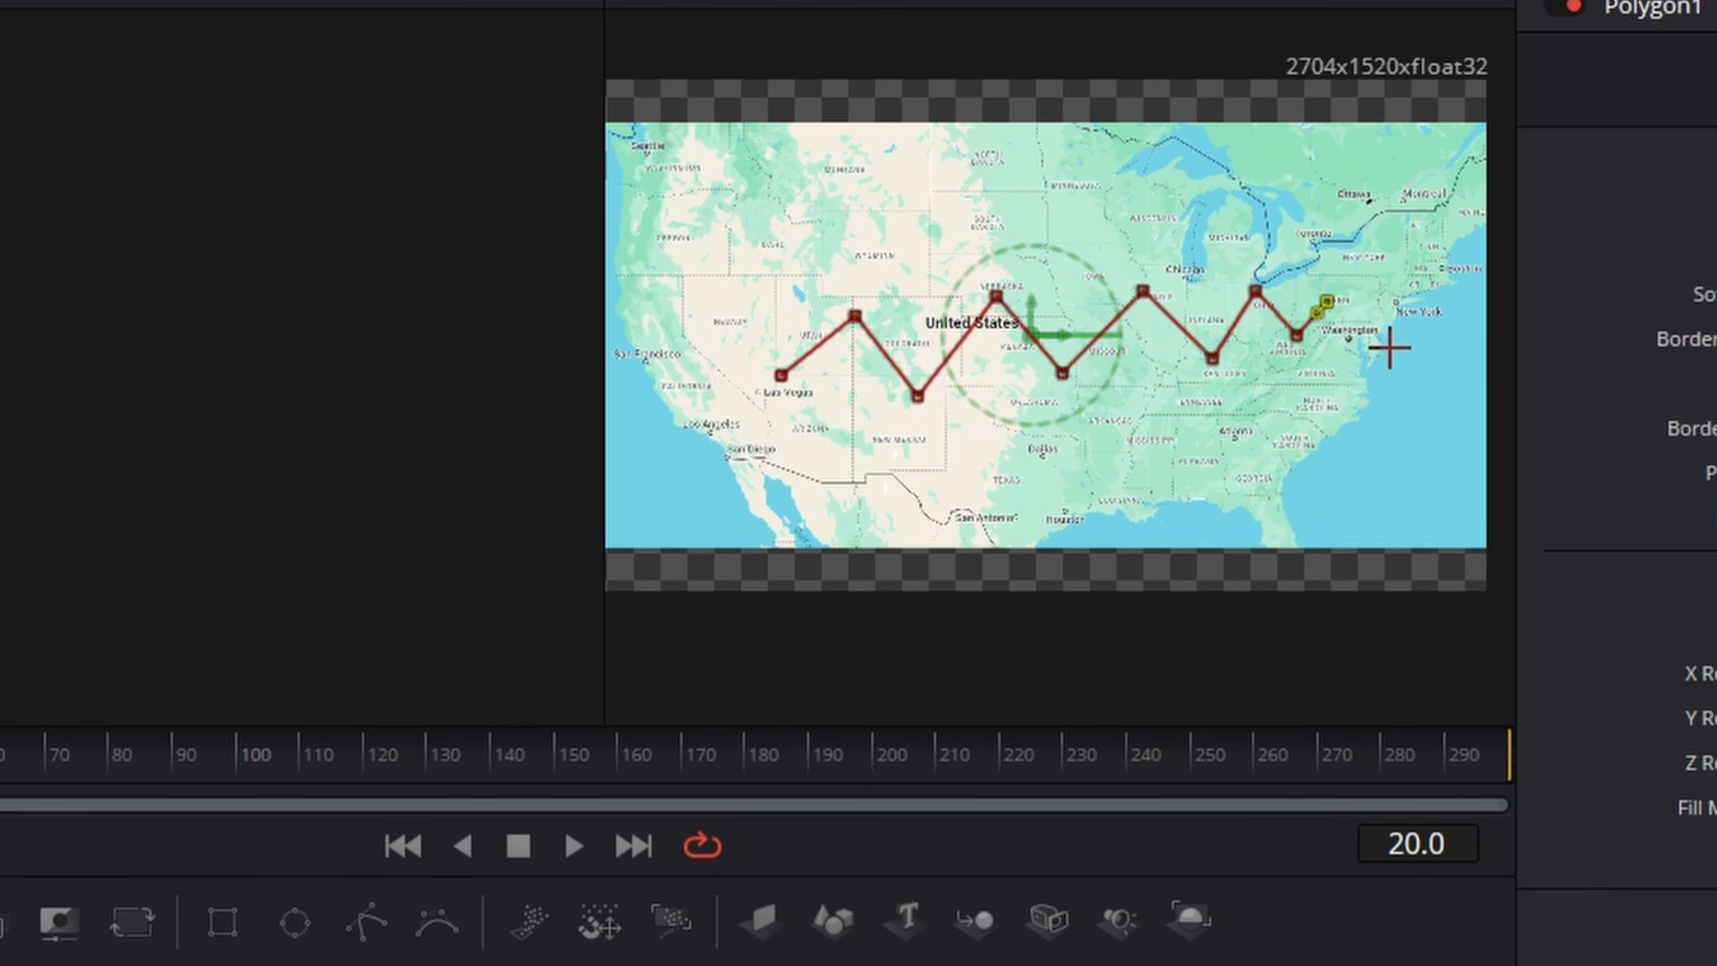
pyautogui.scroll(6, 1368, 345)
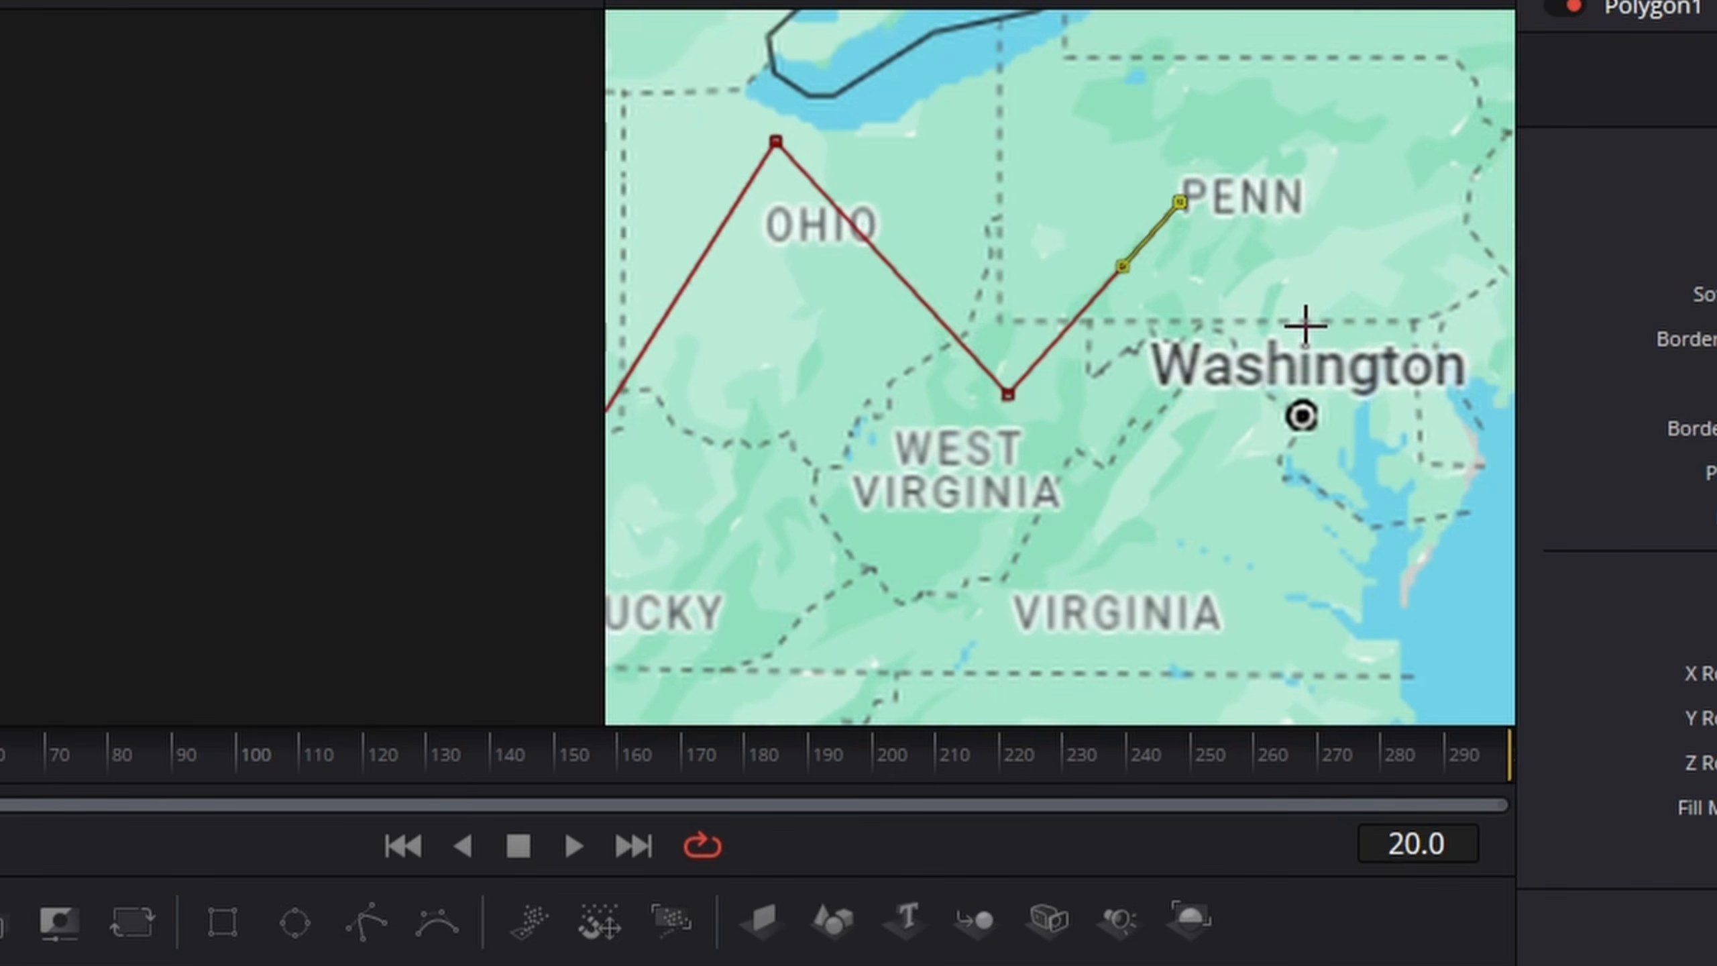
pyautogui.click(1298, 299)
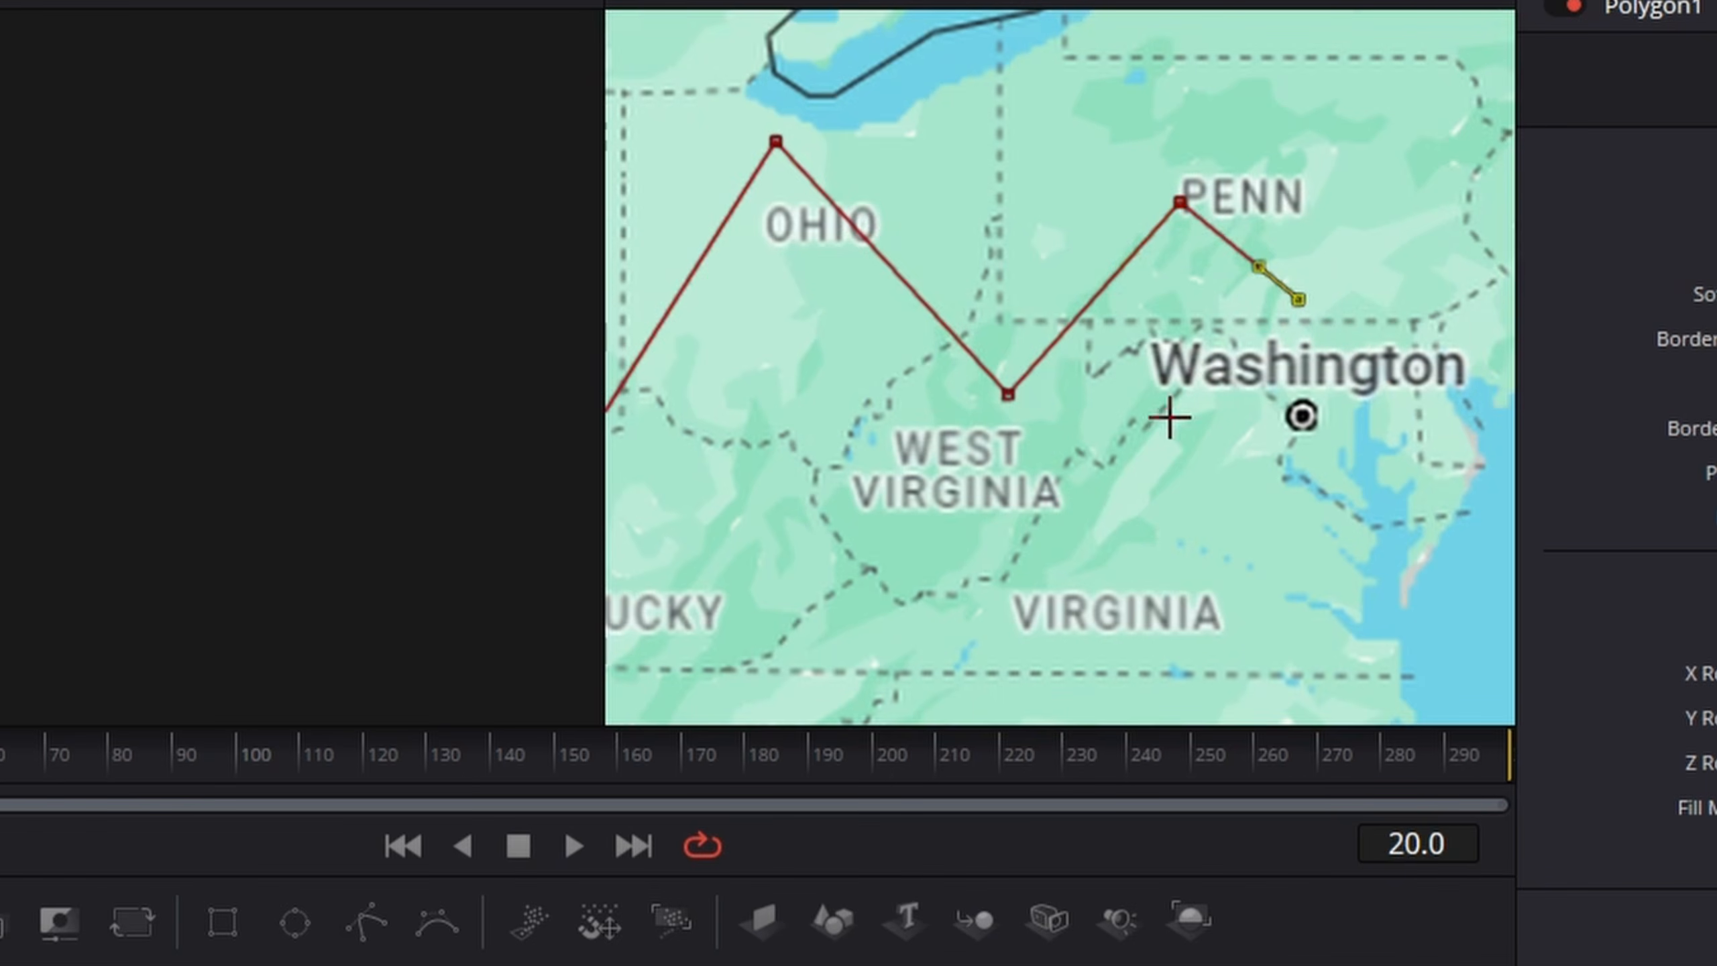
# - Set the Start background's color to red (#ff0000)
pyautogui.scroll(-6, 1081, 588)
pyautogui.moveTo(921, 420); pyautogui.dragTo(1307, 261)
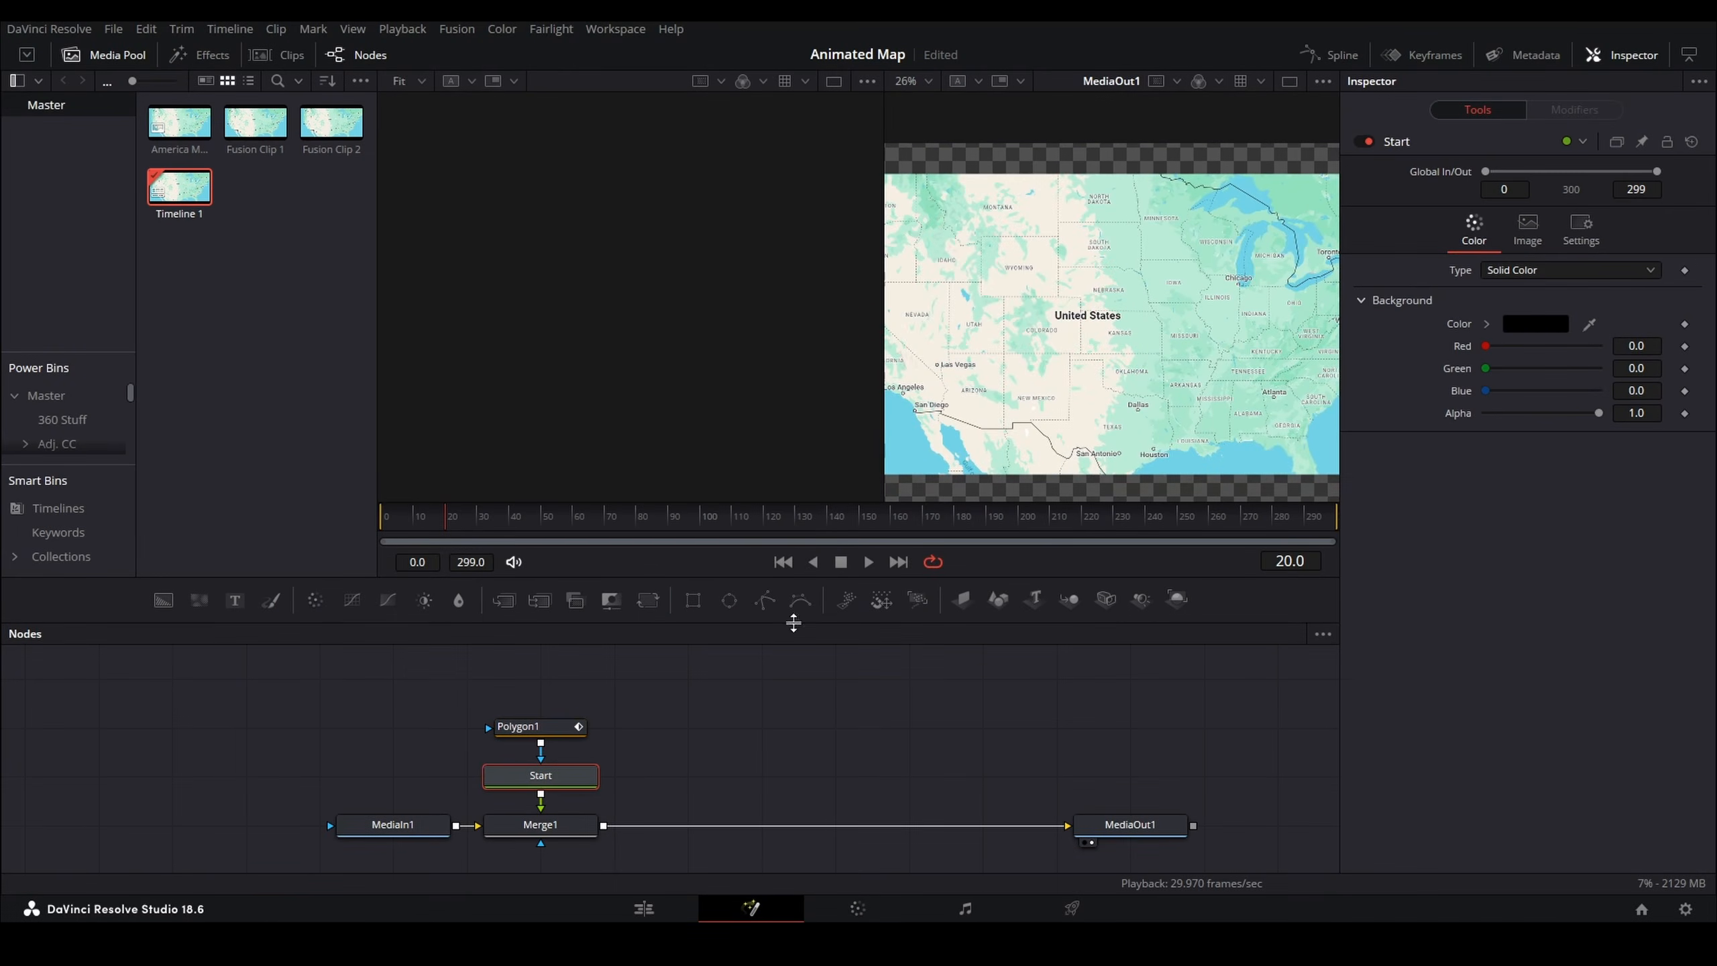
pyautogui.click(1544, 327)
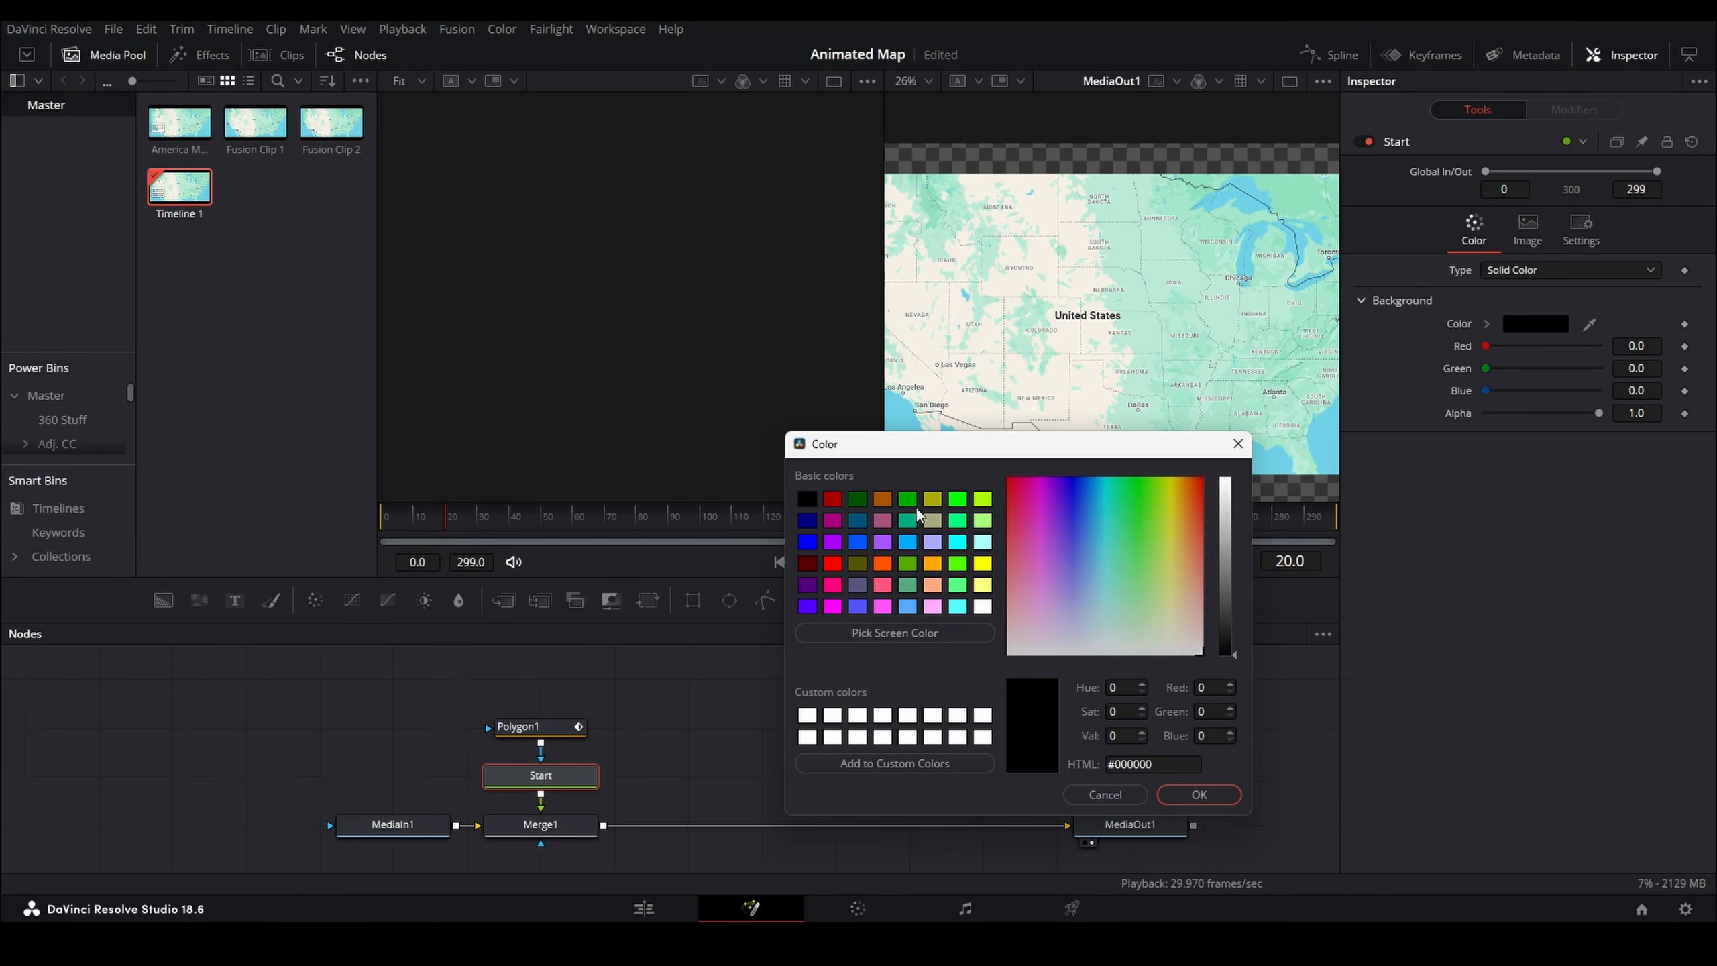
pyautogui.click(835, 566)
pyautogui.click(1195, 794)
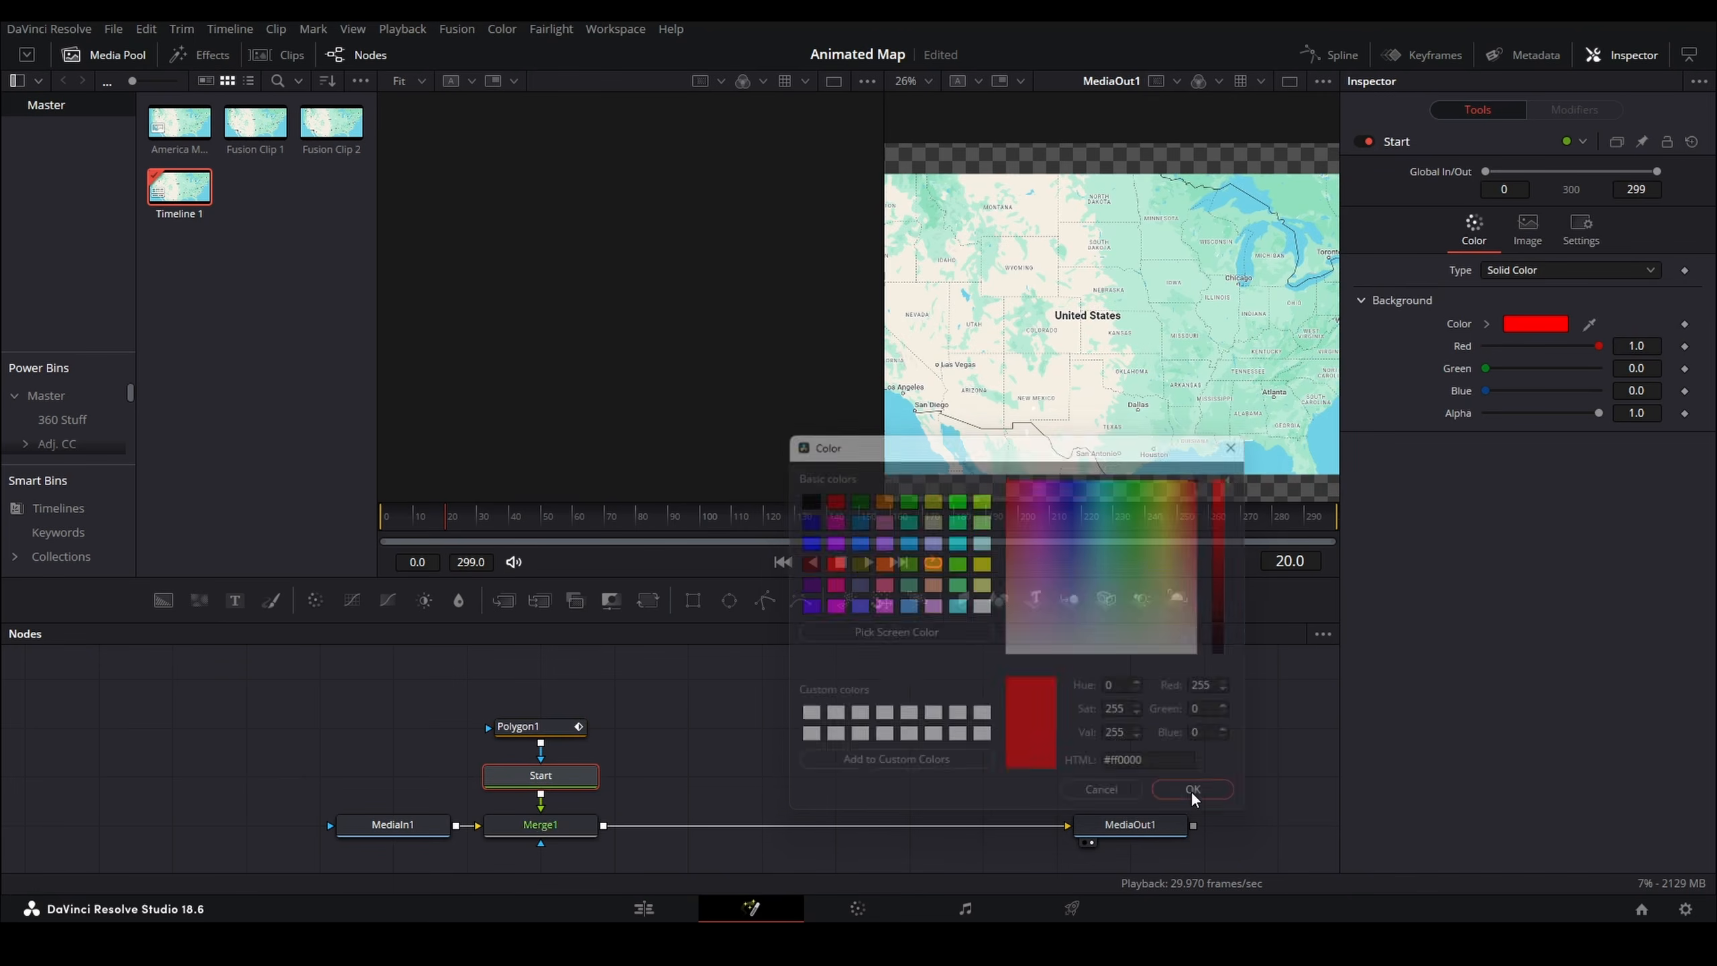
# - Duplicate the Polygon1 and Start node pair twice and merge both copies into the chain between Merge1 and MediaOut1
pyautogui.moveTo(834, 678); pyautogui.dragTo(464, 807)
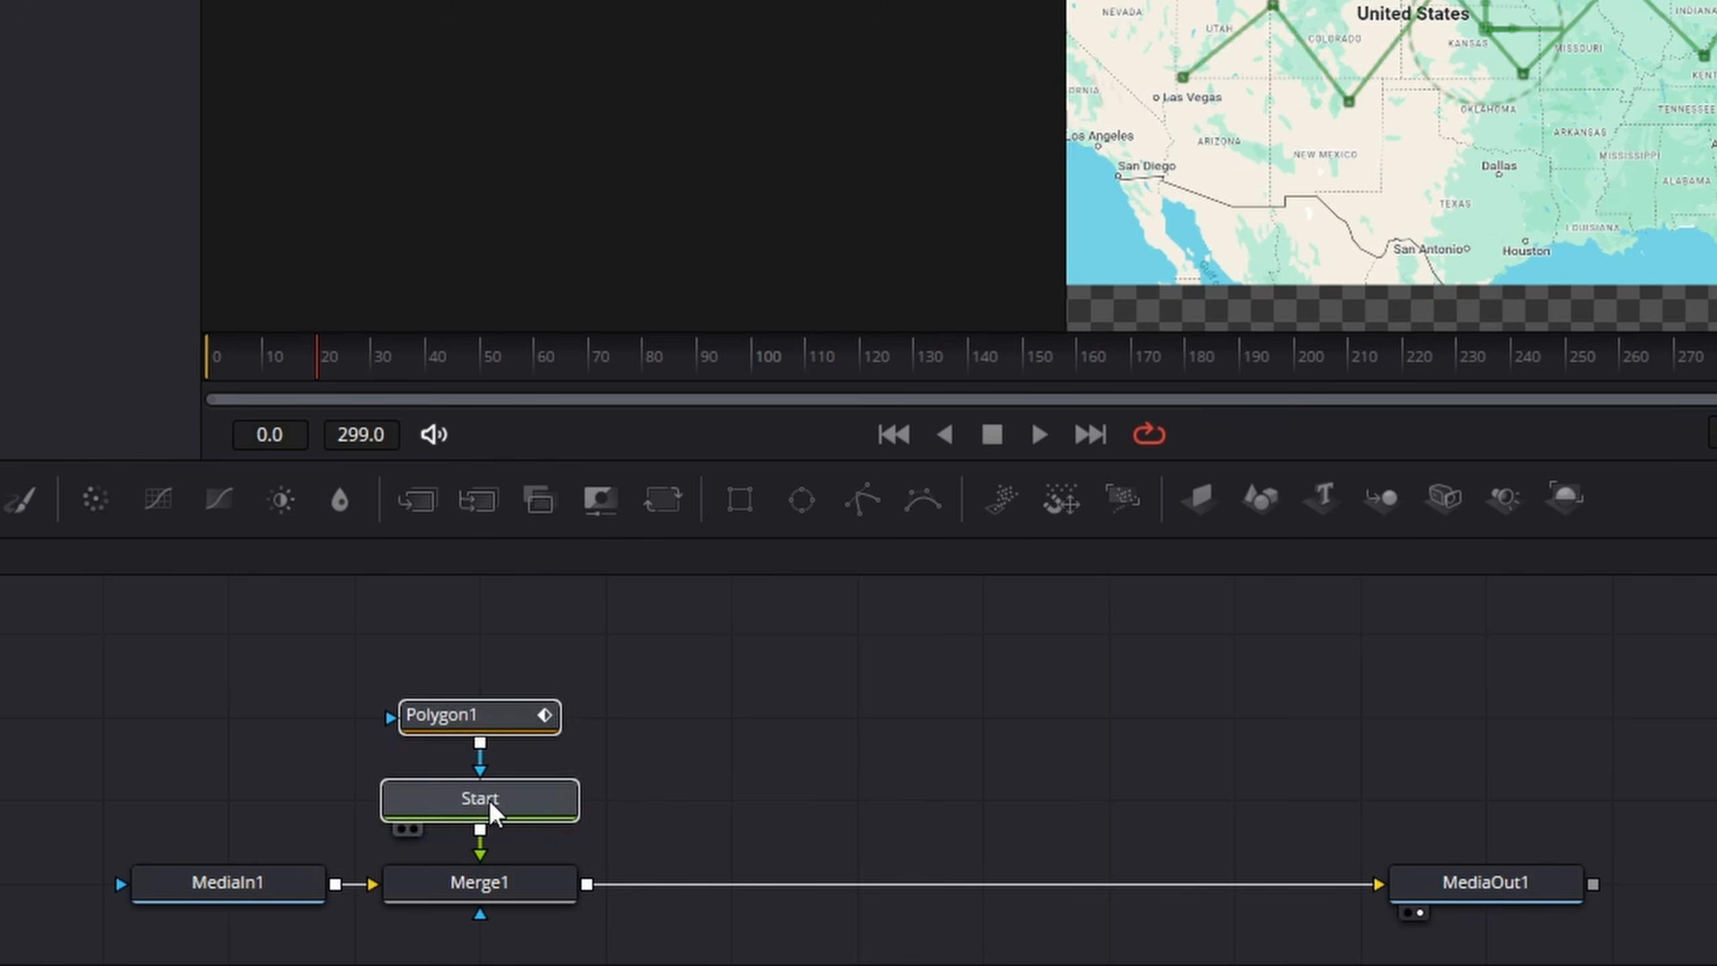
pyautogui.click(761, 763)
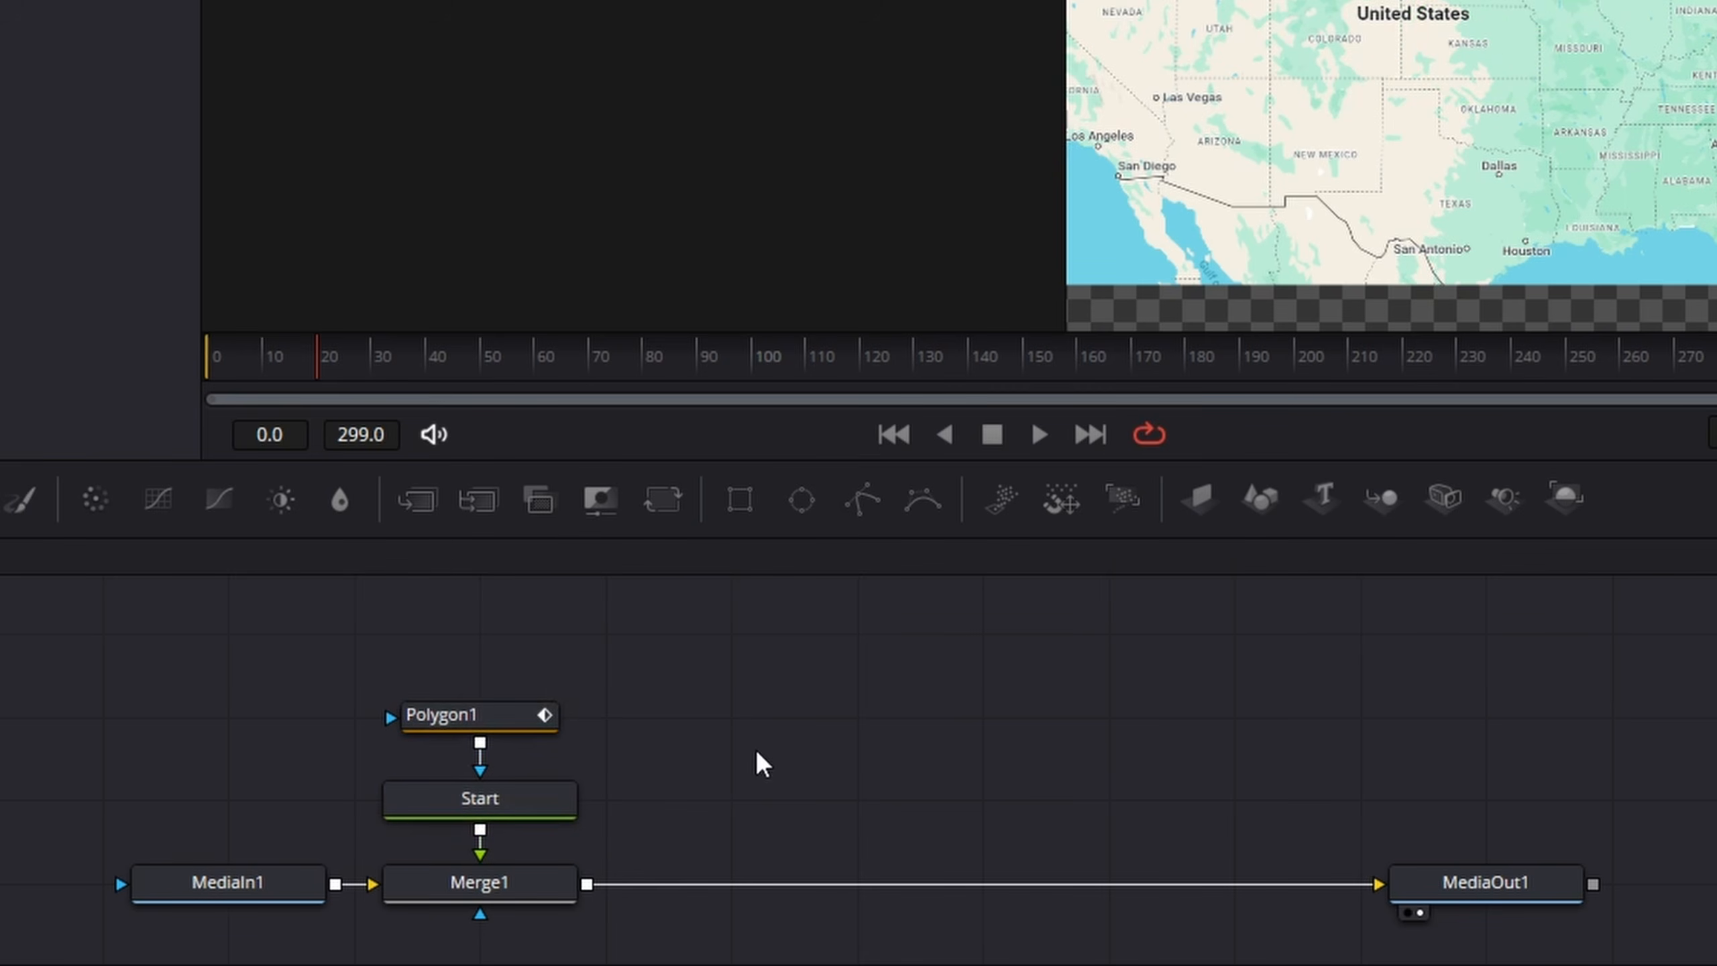
pyautogui.hotkey('ctrl', 'v')
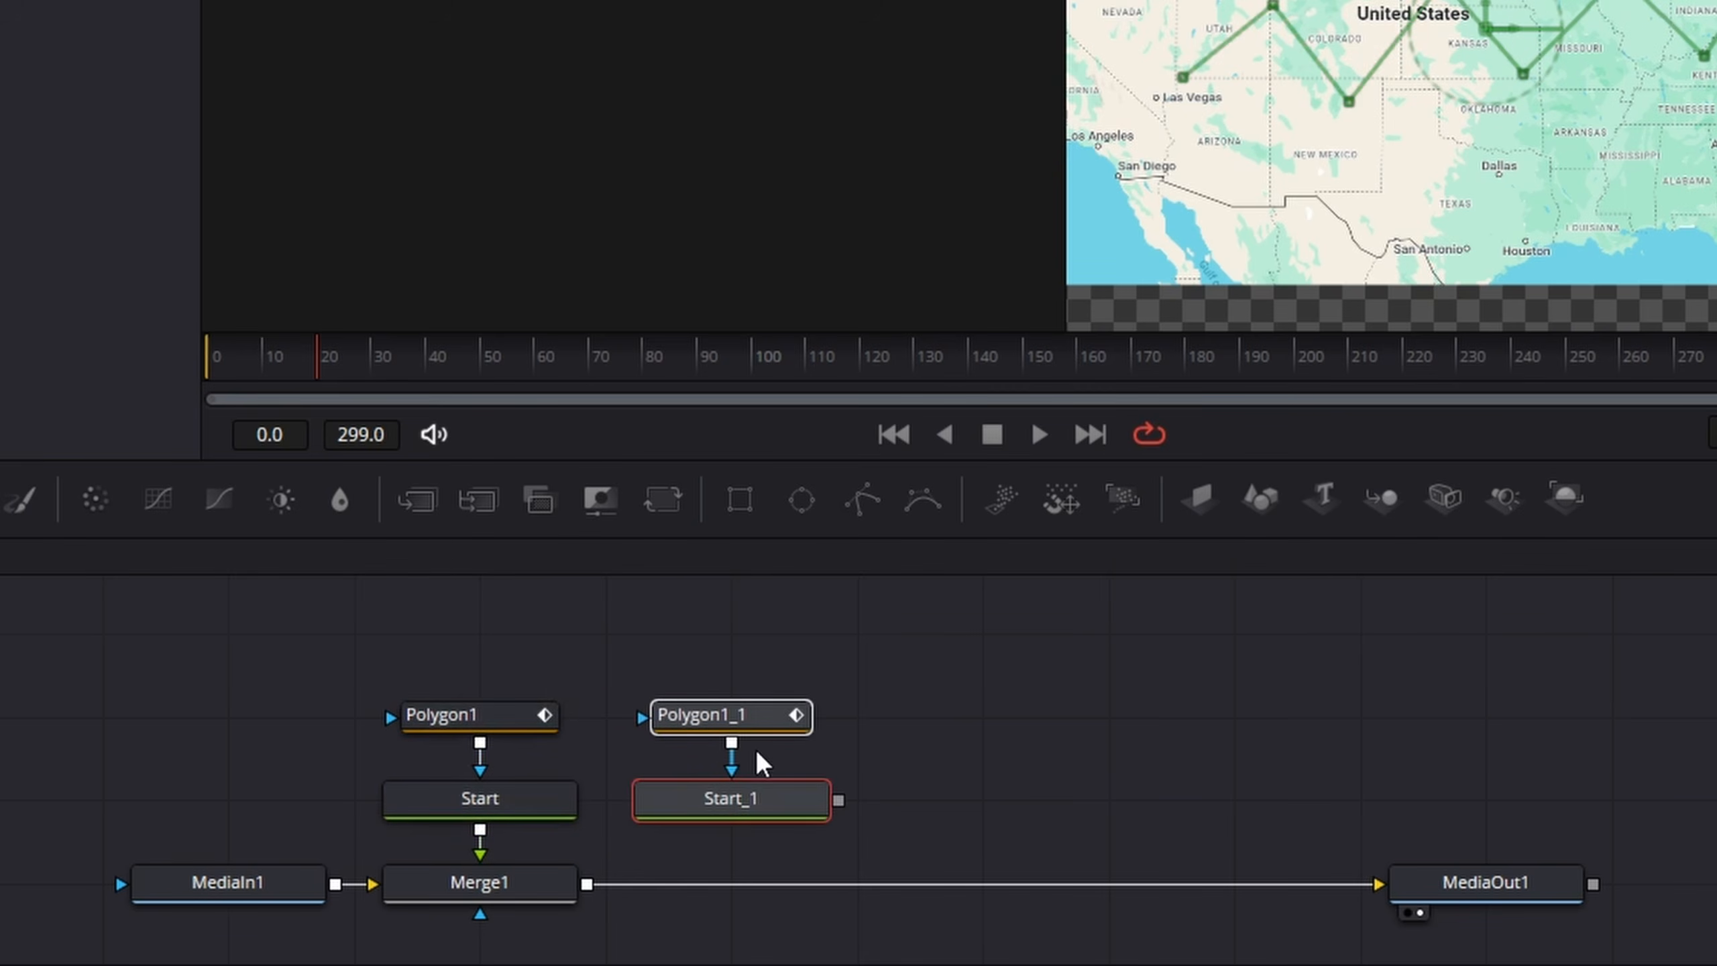
pyautogui.click(991, 791)
pyautogui.hotkey('ctrl', 'v')
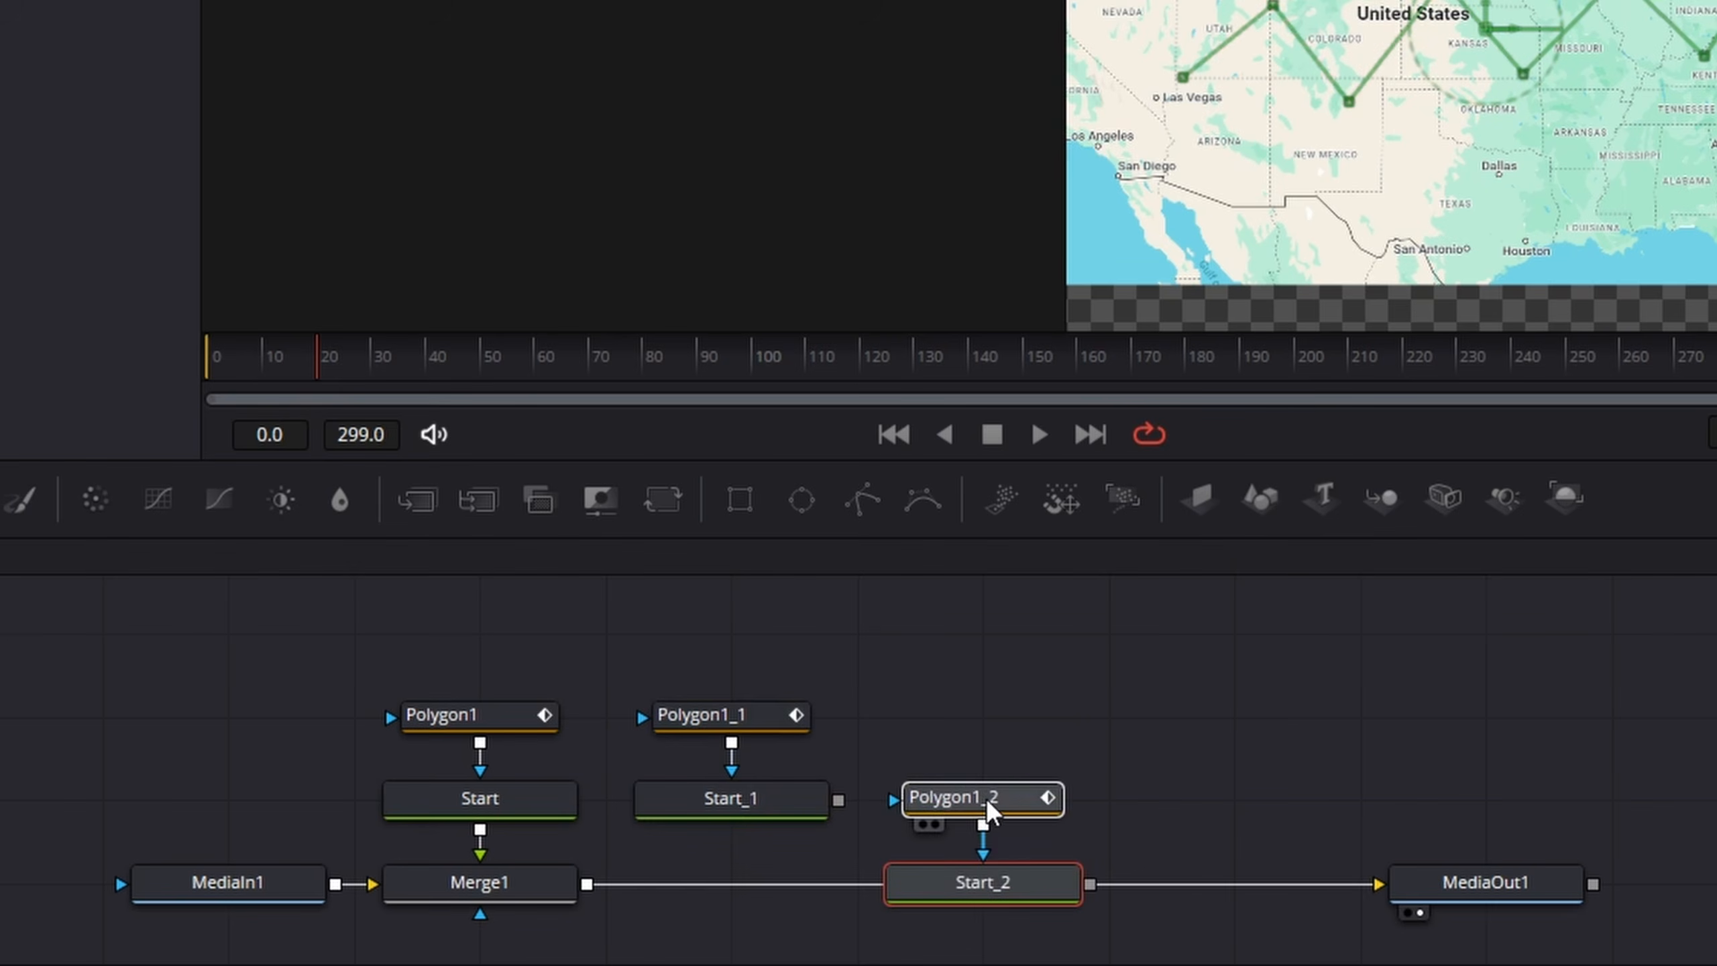
pyautogui.moveTo(980, 801); pyautogui.dragTo(973, 733)
pyautogui.click(1271, 759)
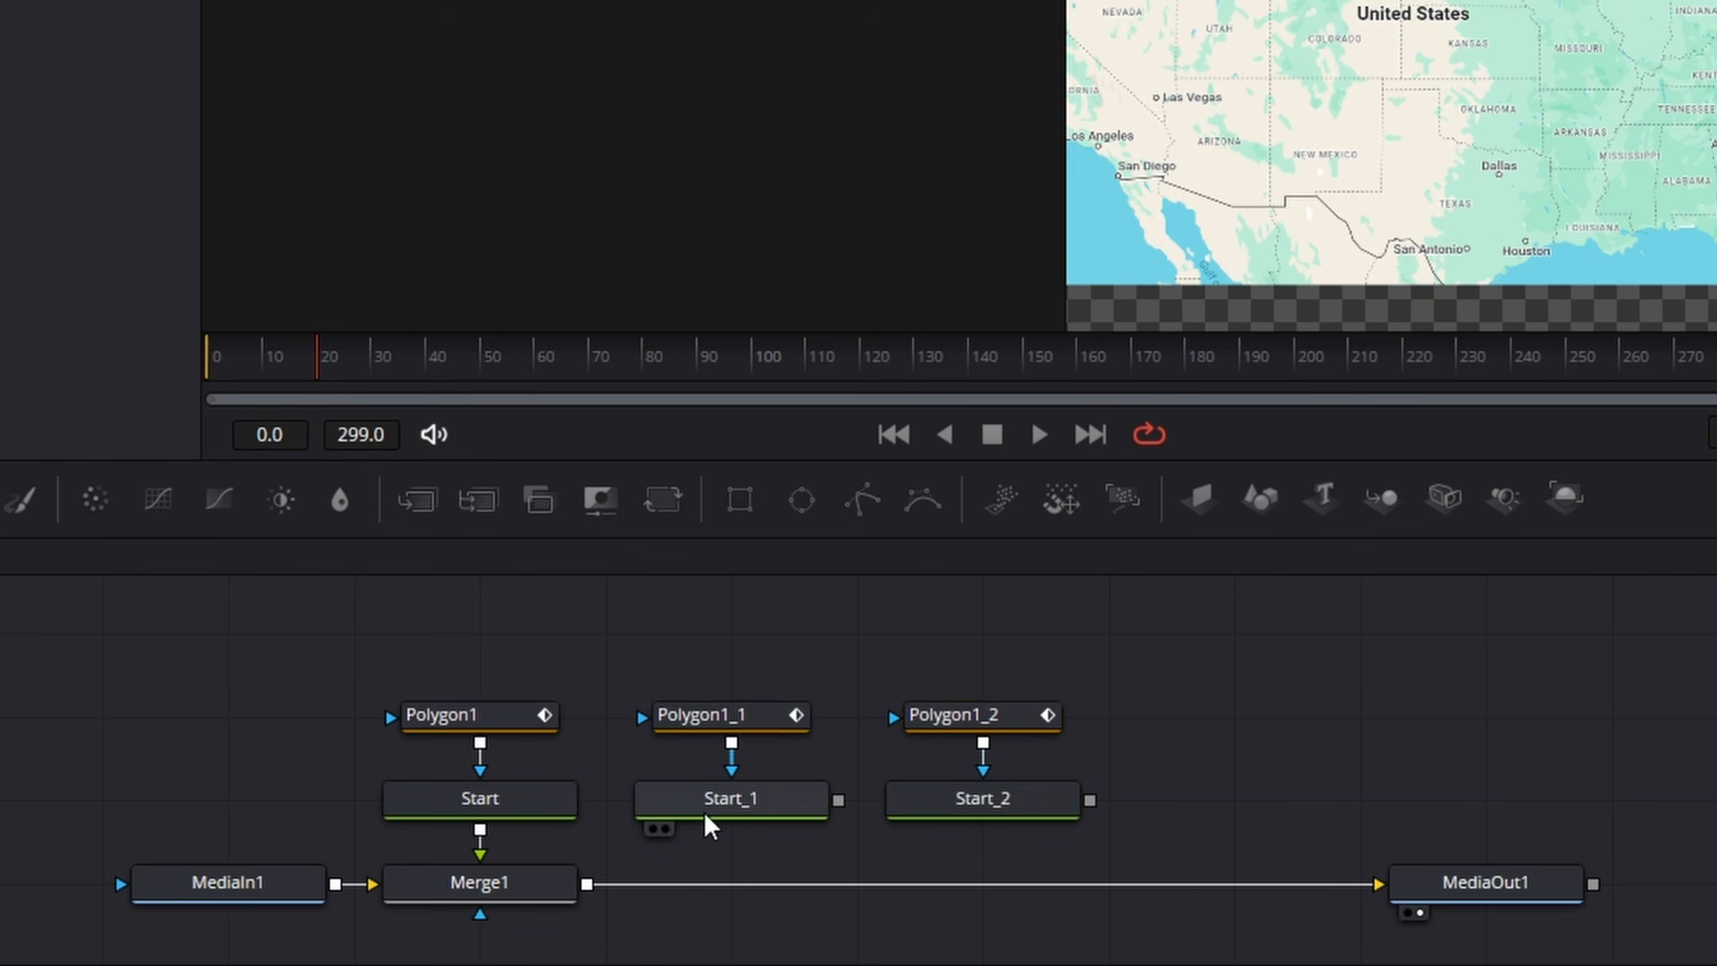
pyautogui.moveTo(833, 813); pyautogui.dragTo(590, 891)
pyautogui.moveTo(1090, 800); pyautogui.dragTo(839, 885)
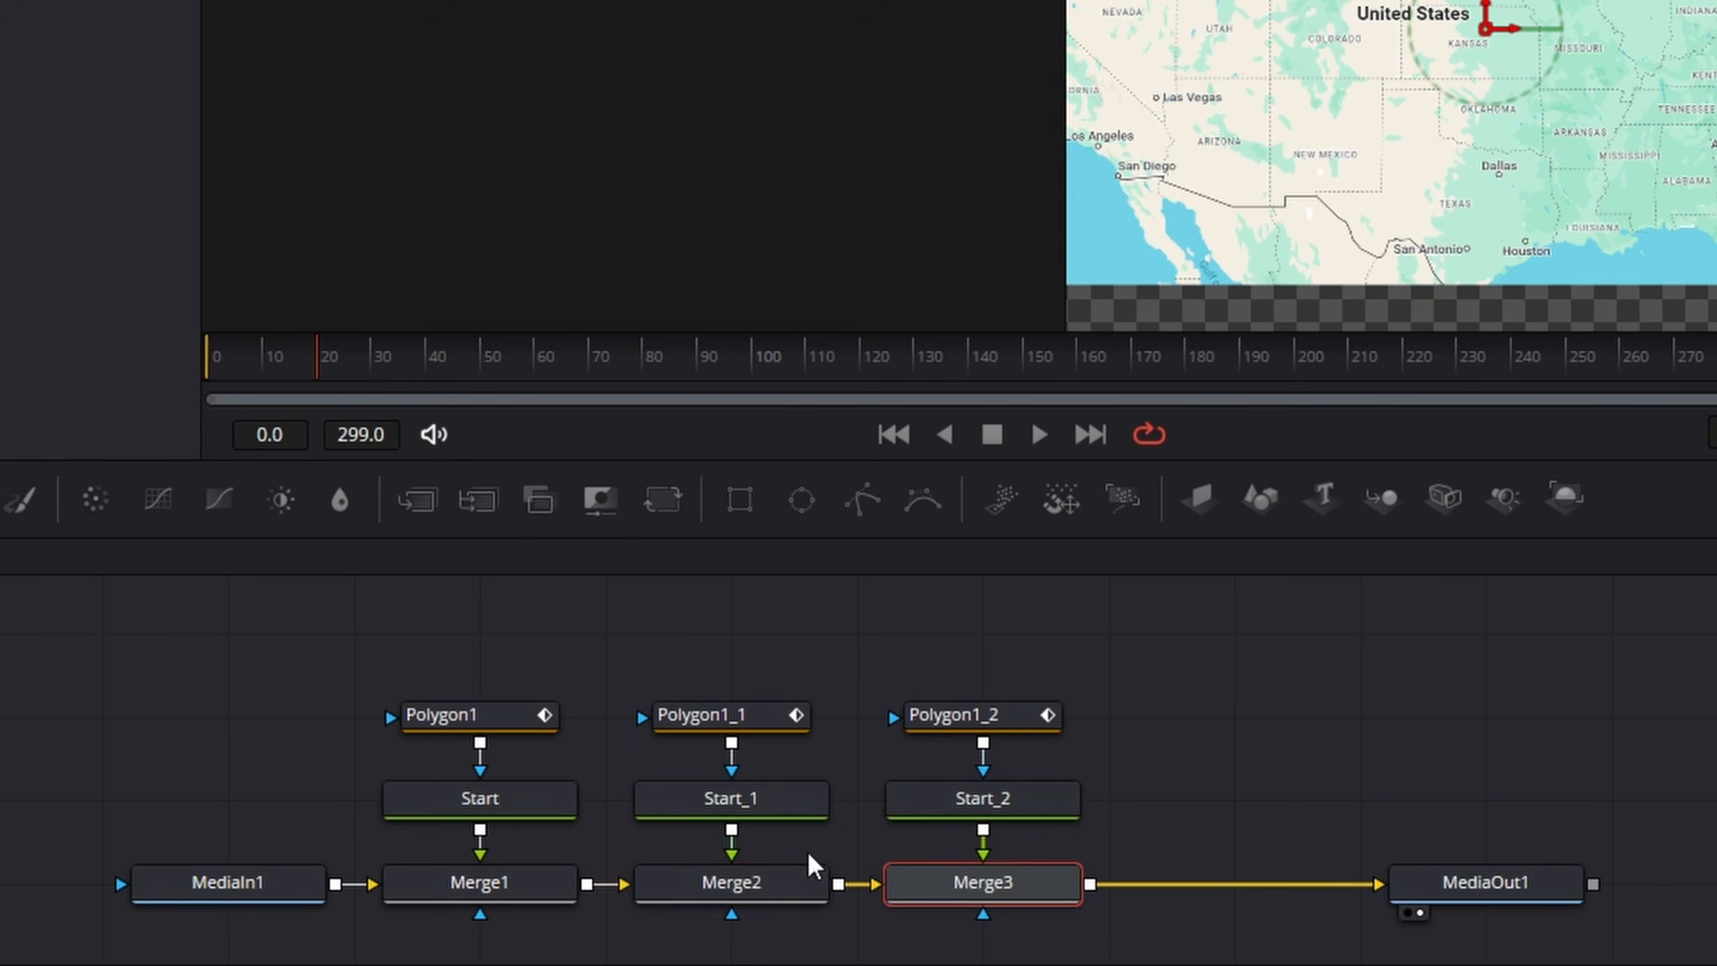
# - Rename the Start_1 node to End_ and the Start_2 node to Line
pyautogui.click(726, 815)
pyautogui.press('F2')
pyautogui.write('Fnd_')
pyautogui.press('Return')
pyautogui.click(981, 815)
pyautogui.press('F2')
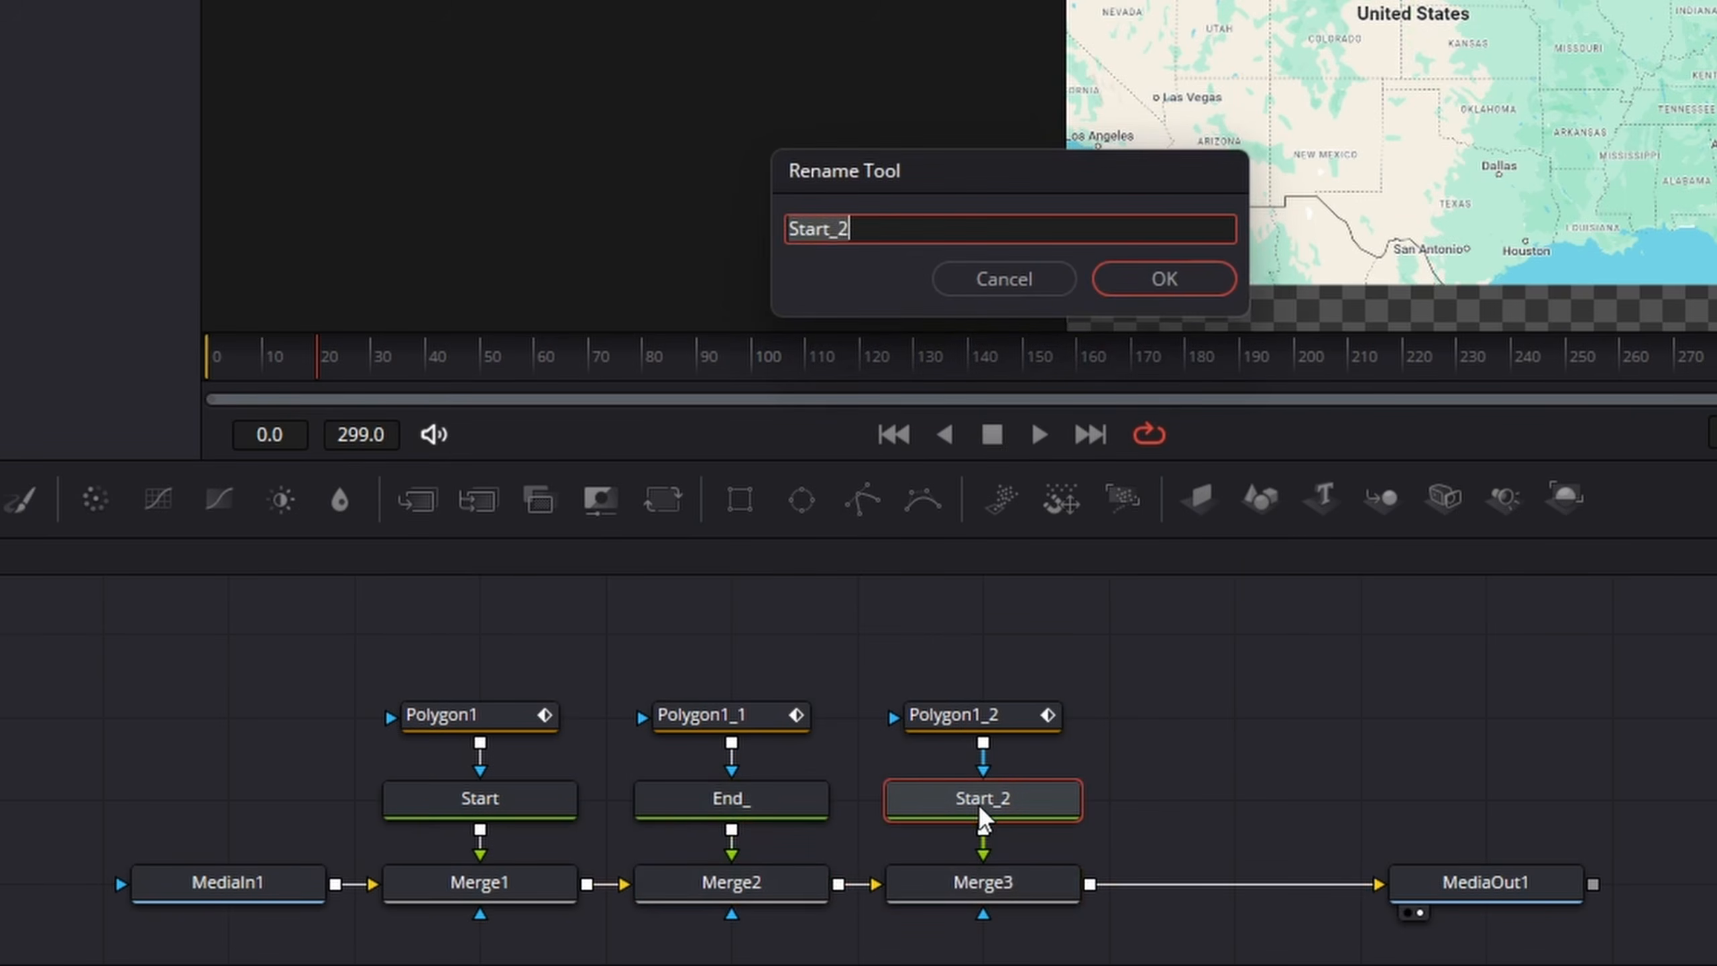
pyautogui.write('Line')
pyautogui.press('Return')
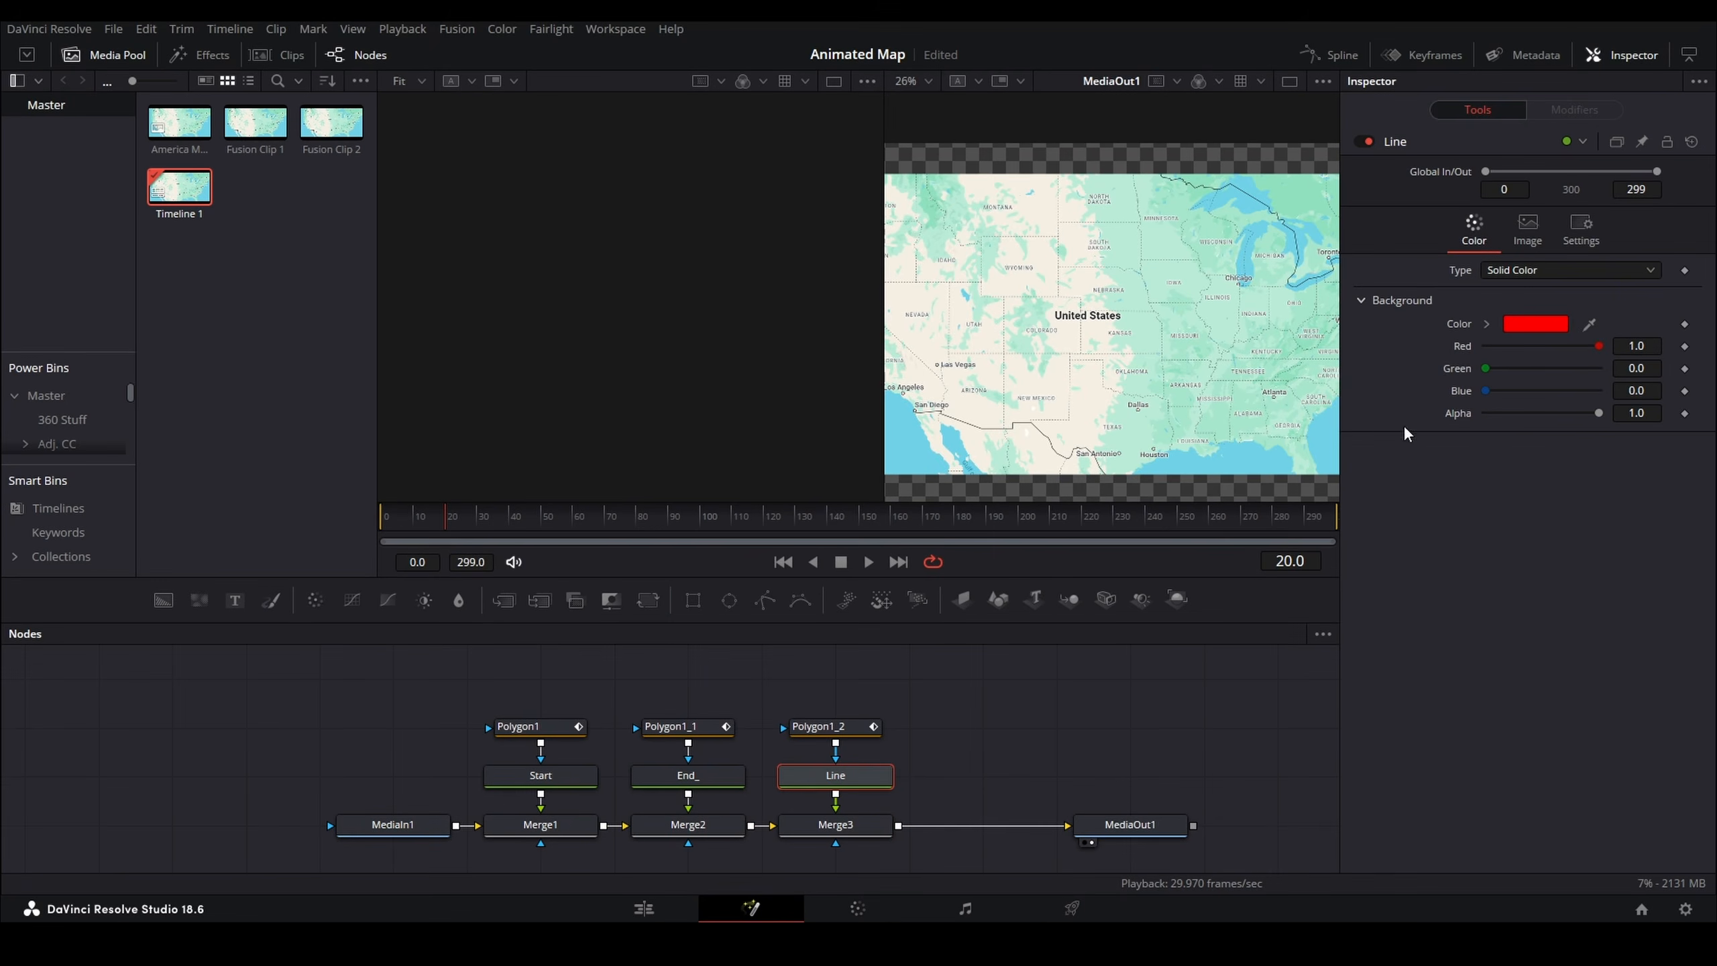
# - Set the Line background's color to blue and the End_ background's color to bright green
pyautogui.click(1555, 326)
pyautogui.click(857, 543)
pyautogui.click(1197, 797)
pyautogui.click(665, 776)
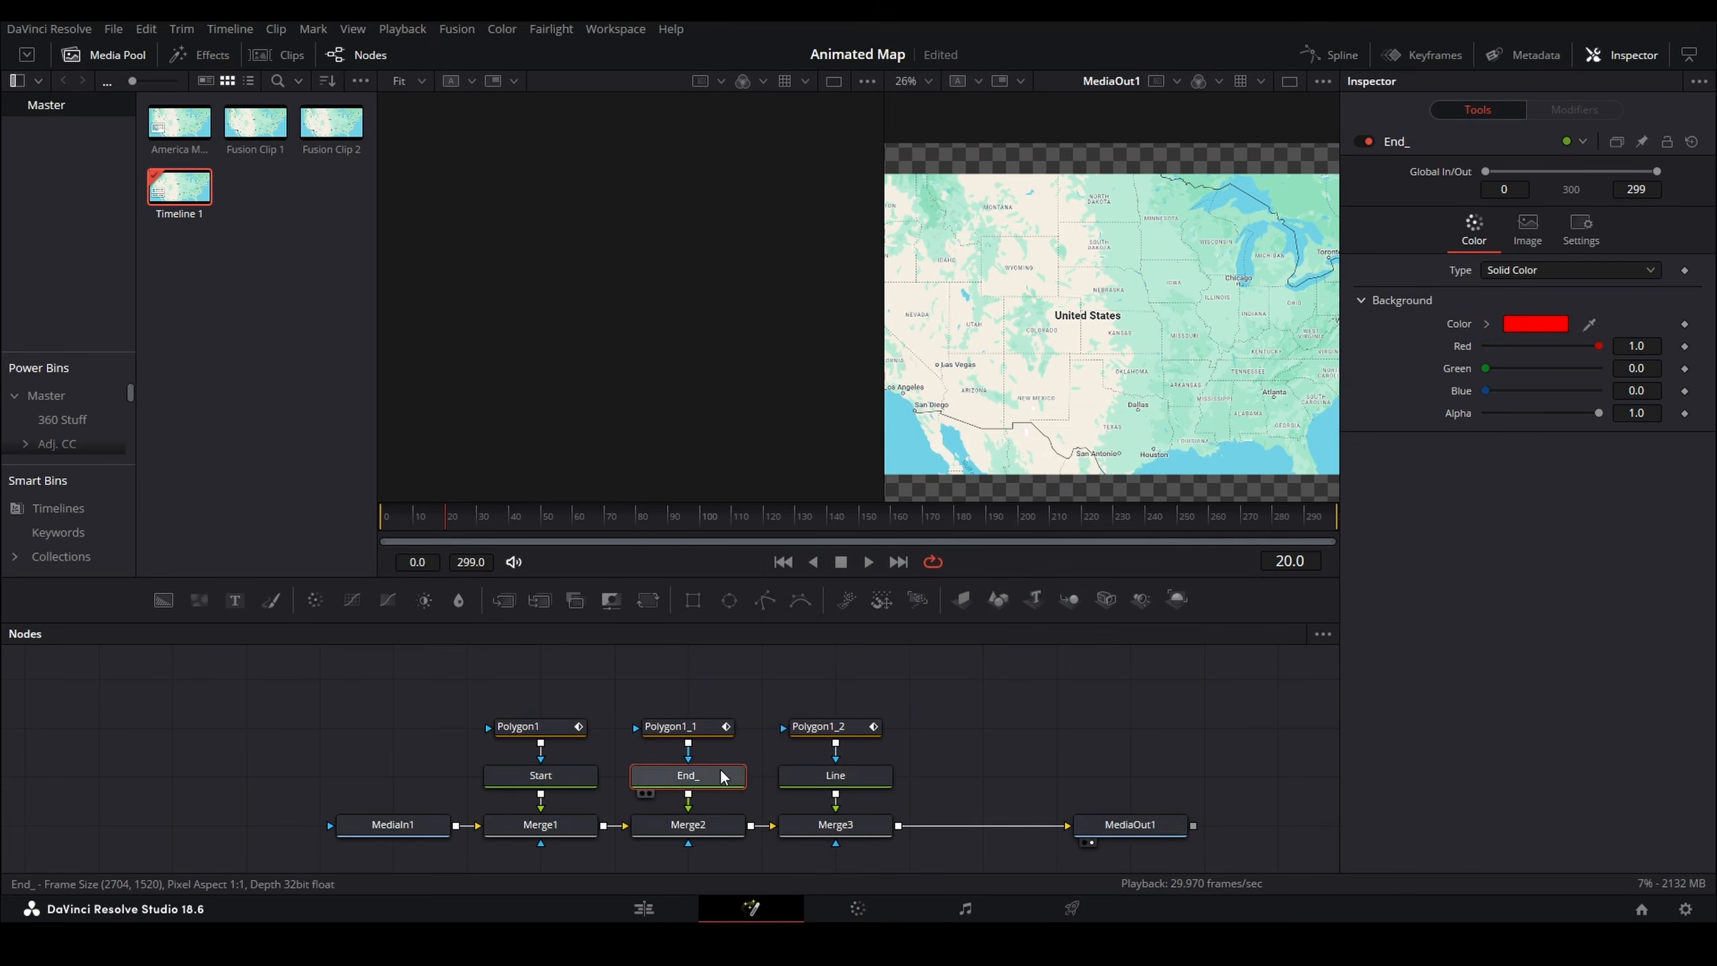
pyautogui.click(1537, 326)
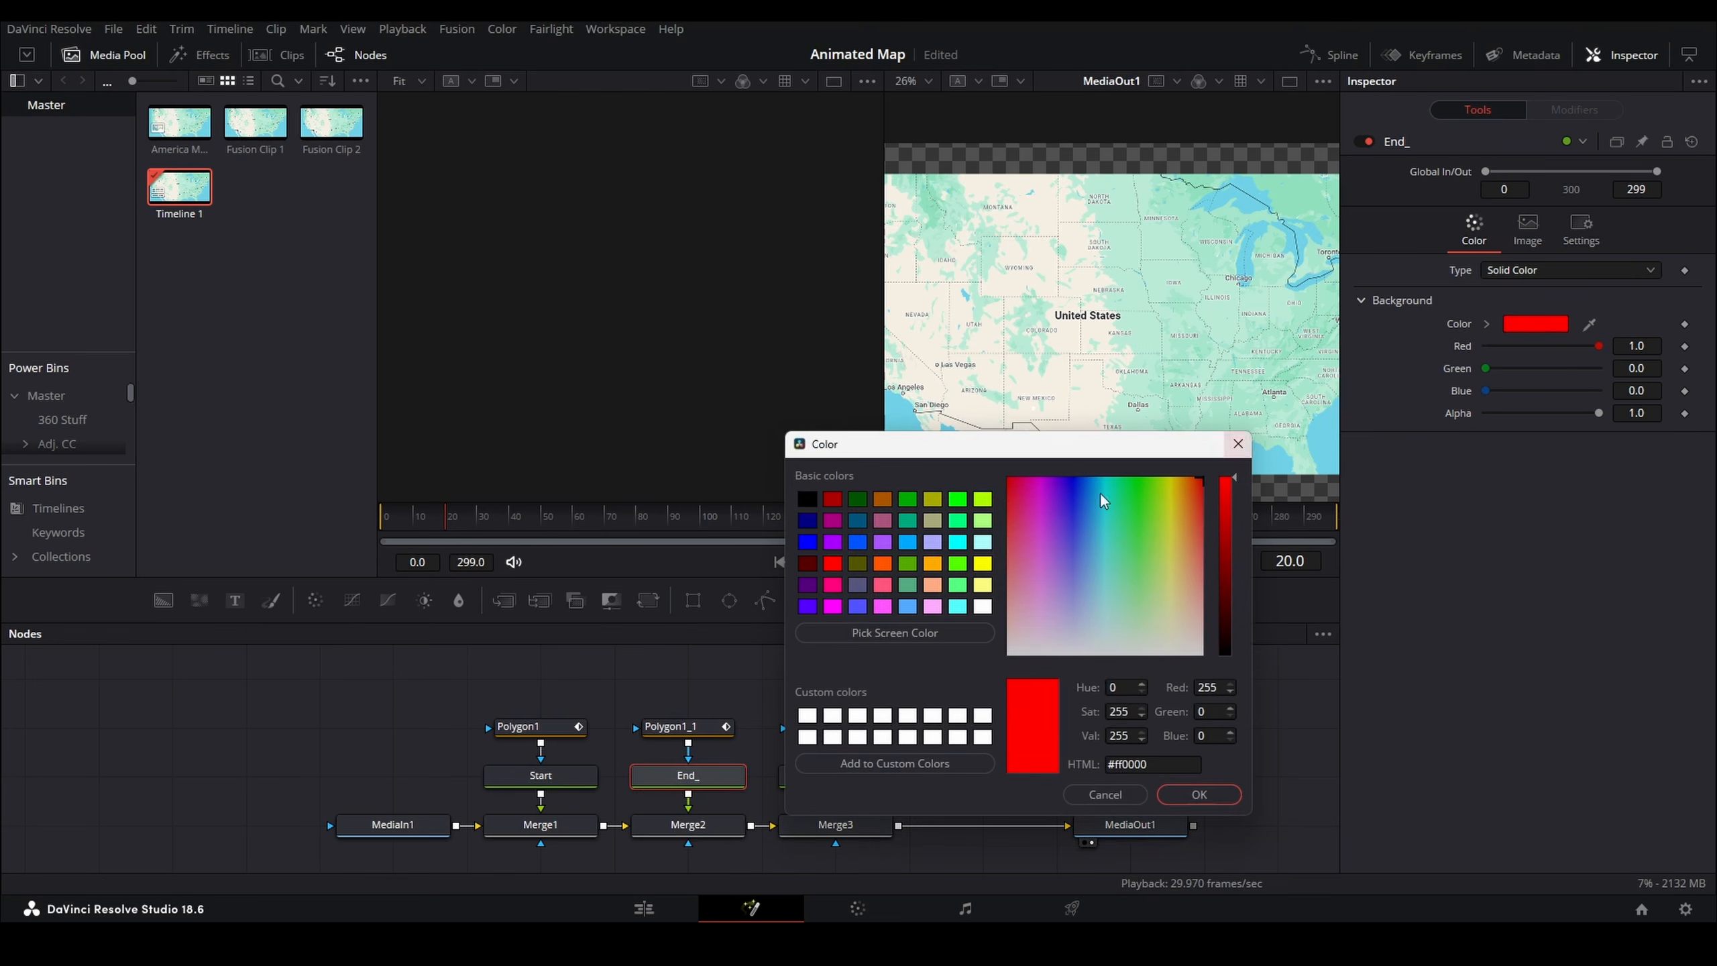
pyautogui.click(957, 500)
pyautogui.click(1201, 794)
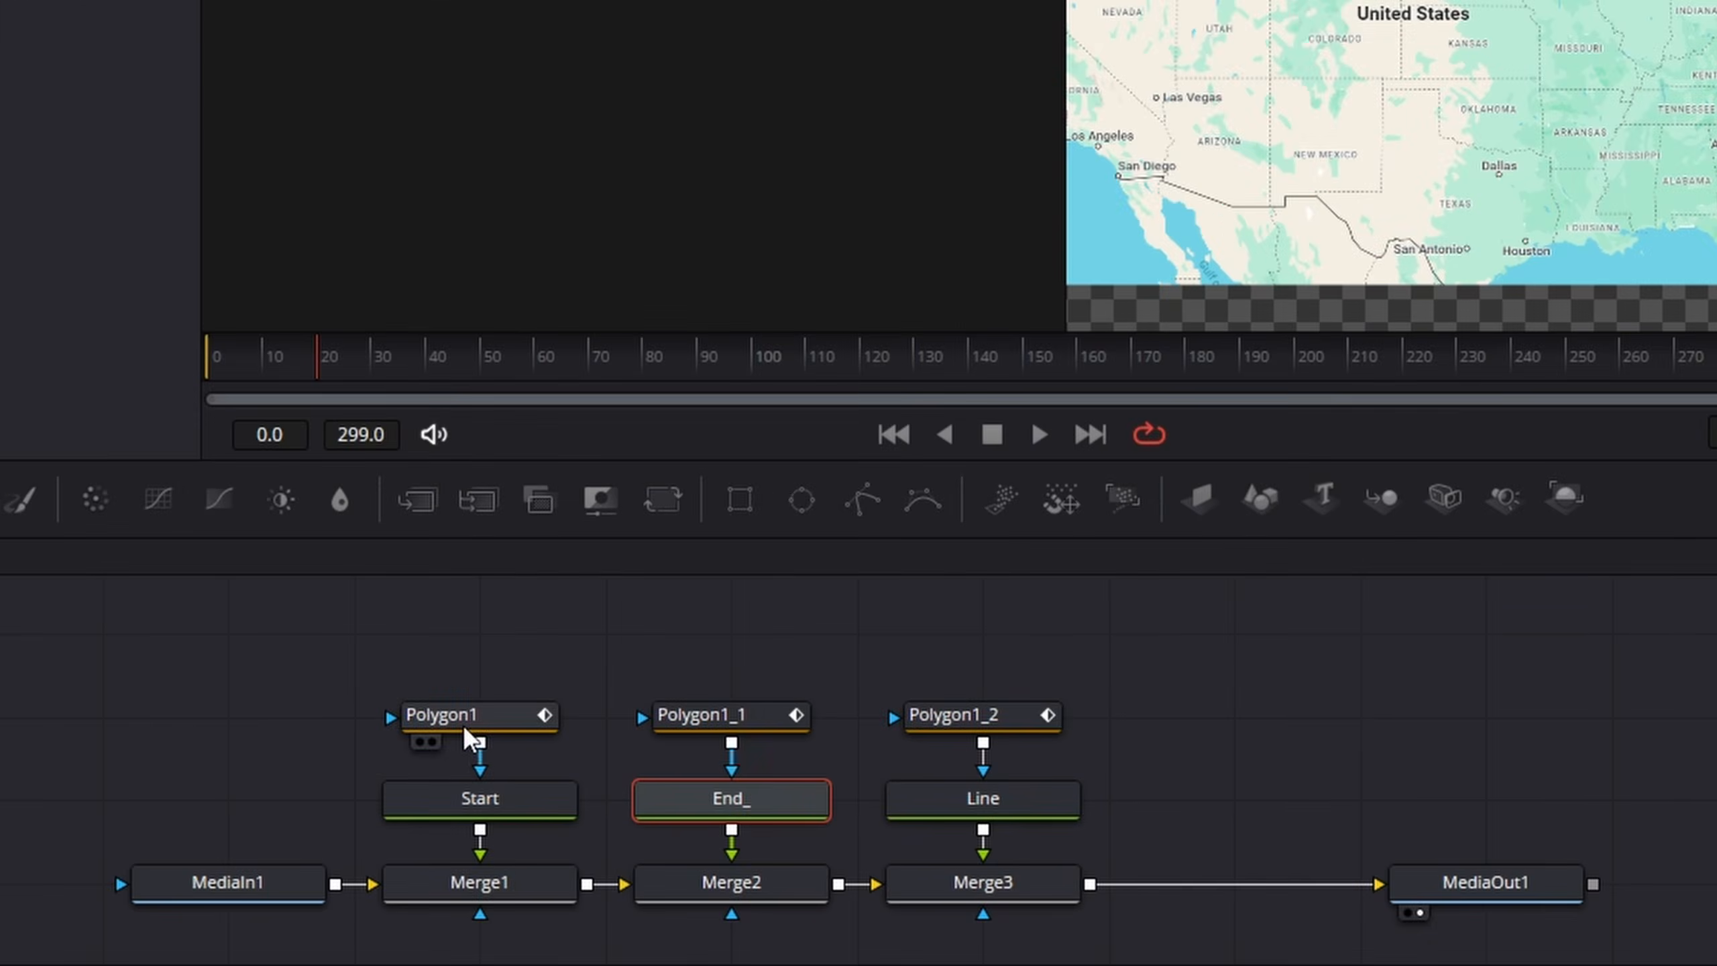
# - Set Polygon1's border width to 0.025 and its length to 0.0 to leave only a starting dot
pyautogui.click(465, 728)
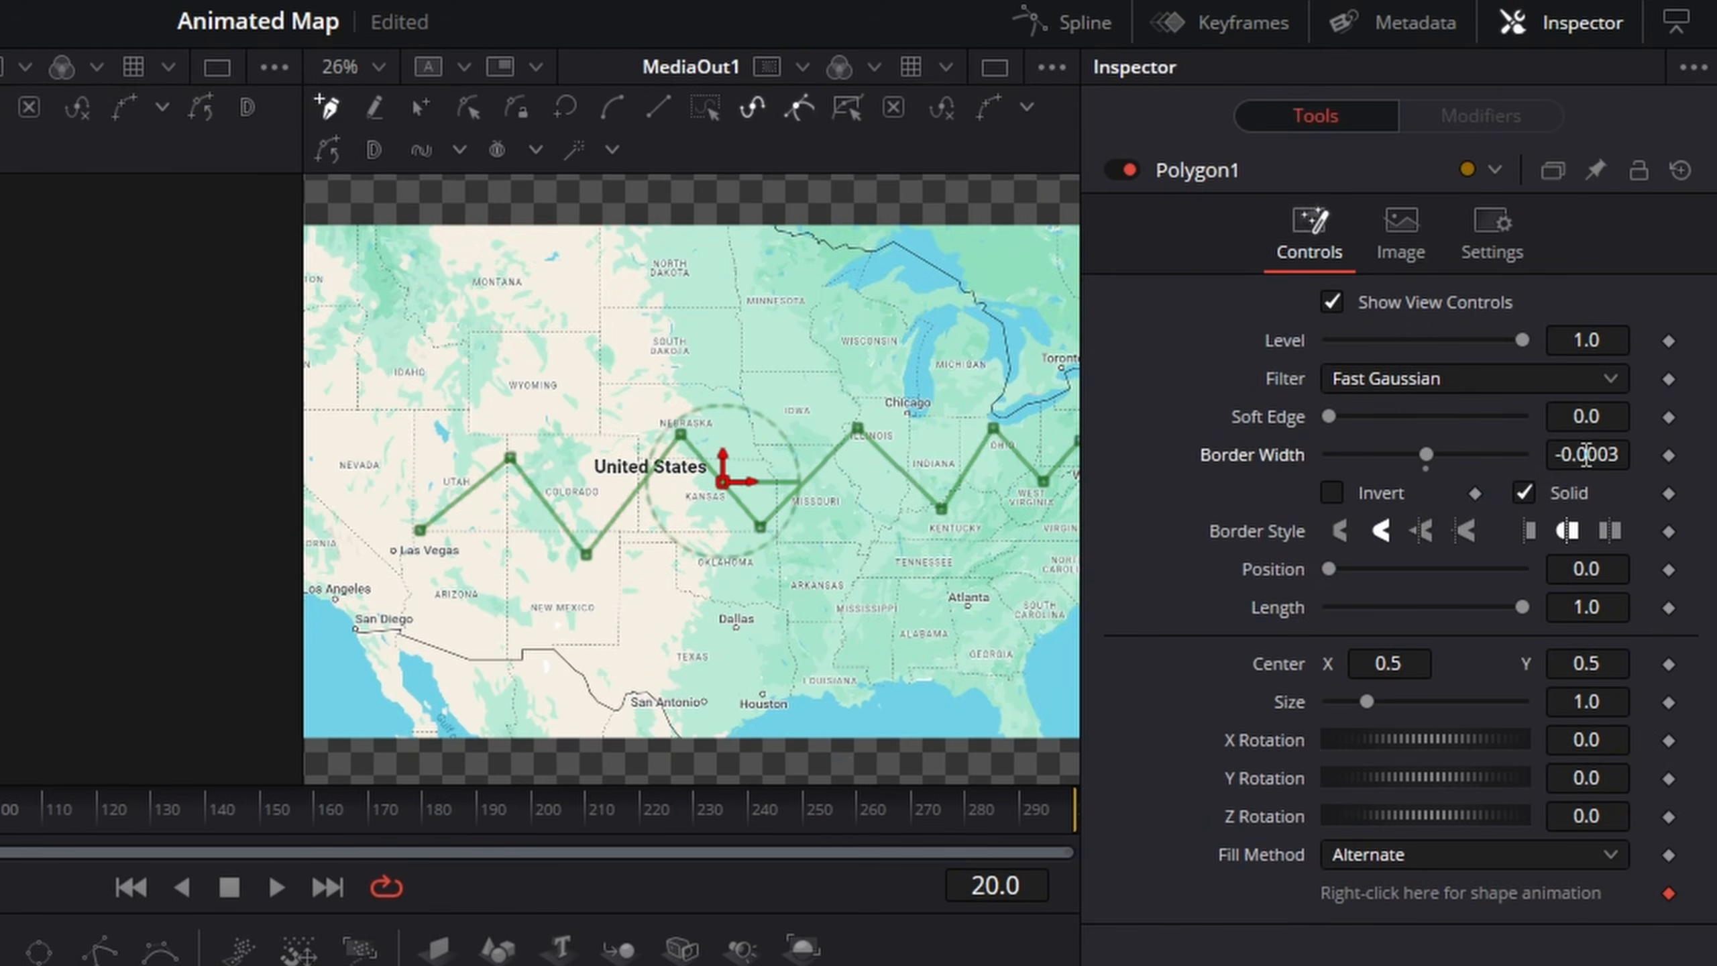
pyautogui.click(1586, 454)
pyautogui.press('BackSpace')
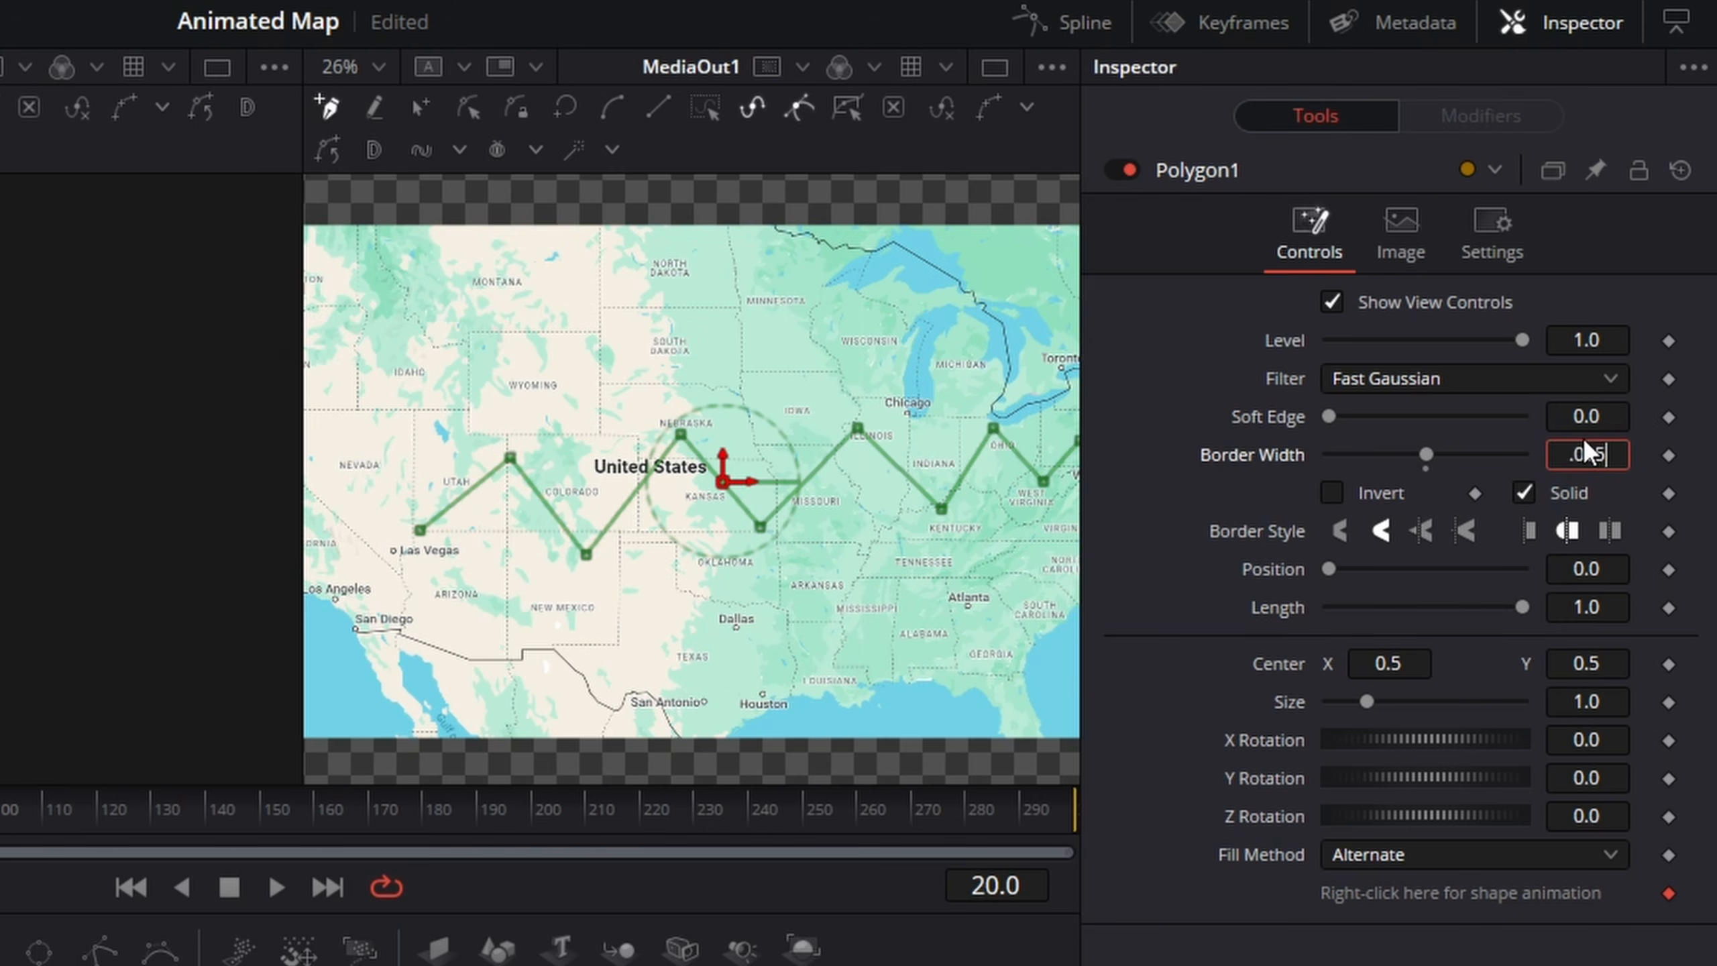
pyautogui.write('.025')
pyautogui.press('Tab')
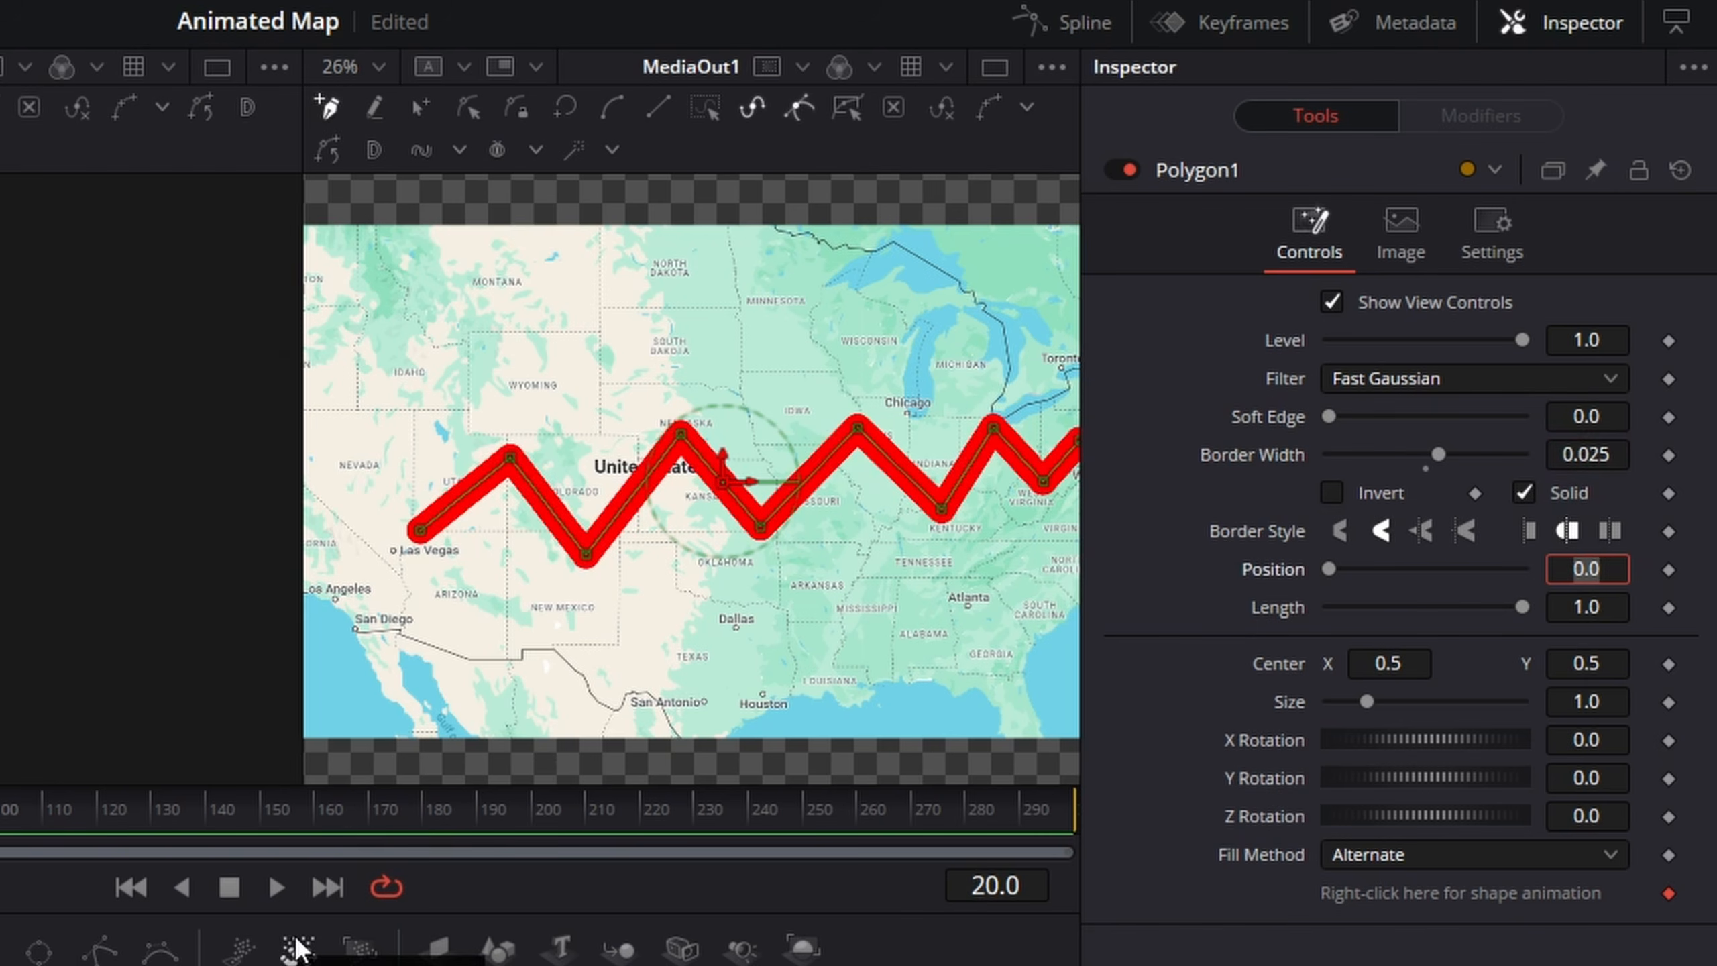
pyautogui.moveTo(1523, 608); pyautogui.dragTo(1329, 608)
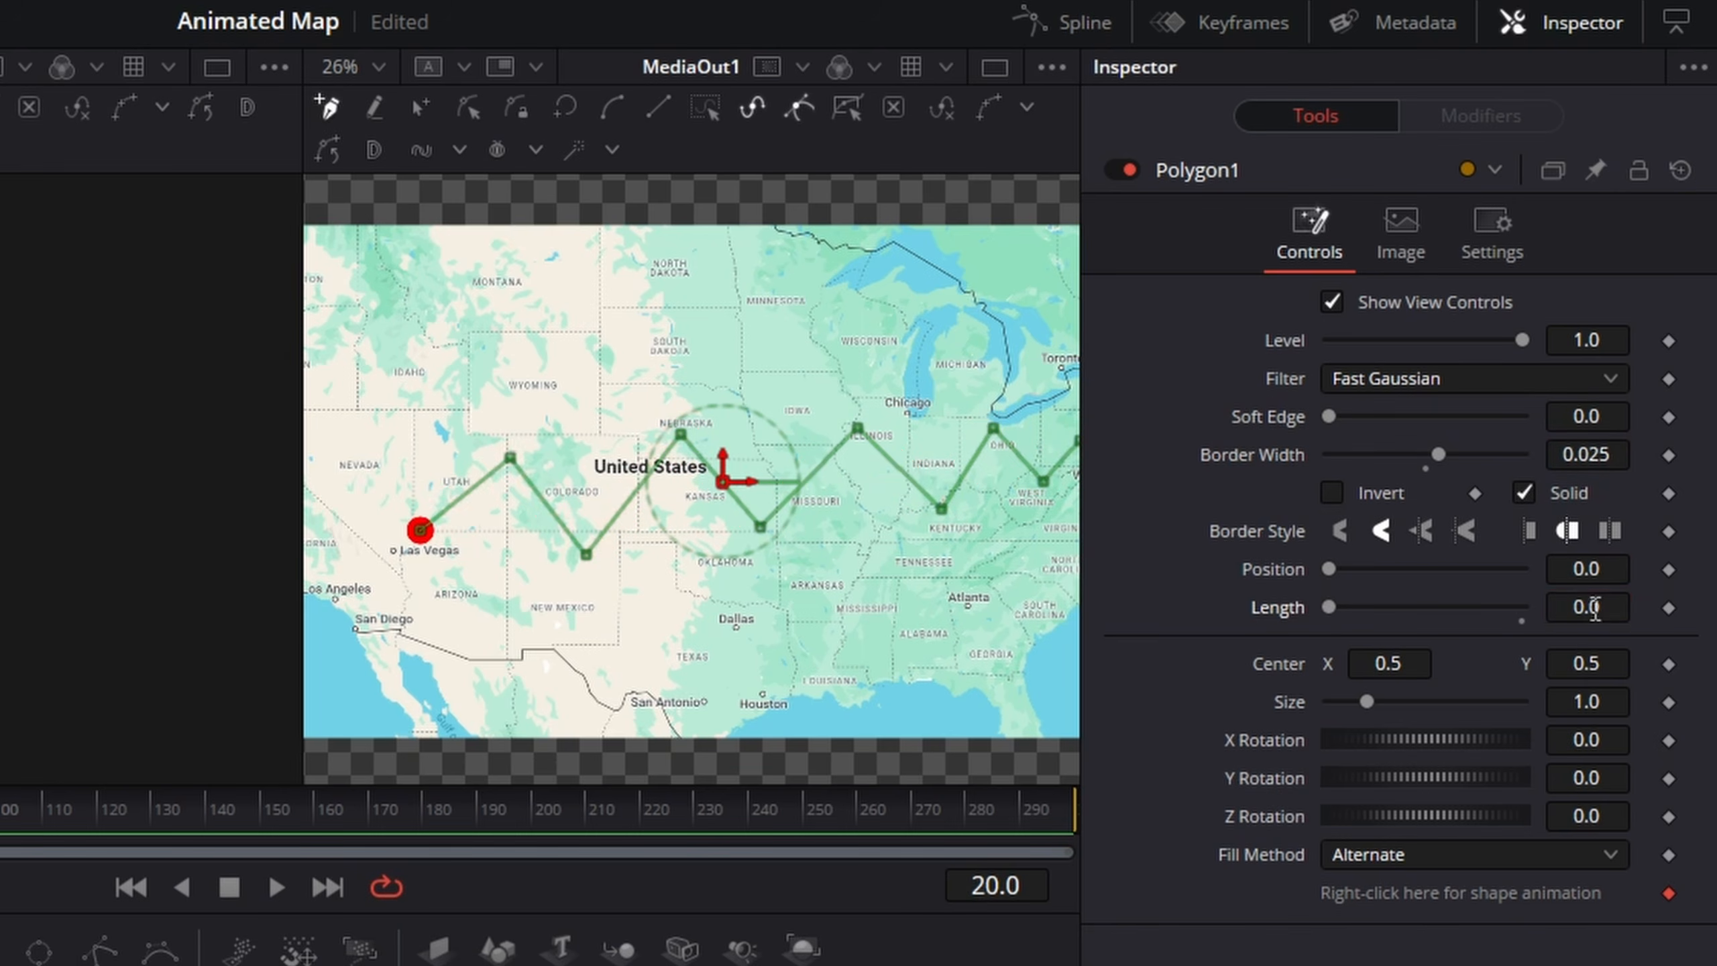
# - Set the border width of Polygon1_1, the End_ node's mask, to 0.025
pyautogui.scroll(6, 998, 345)
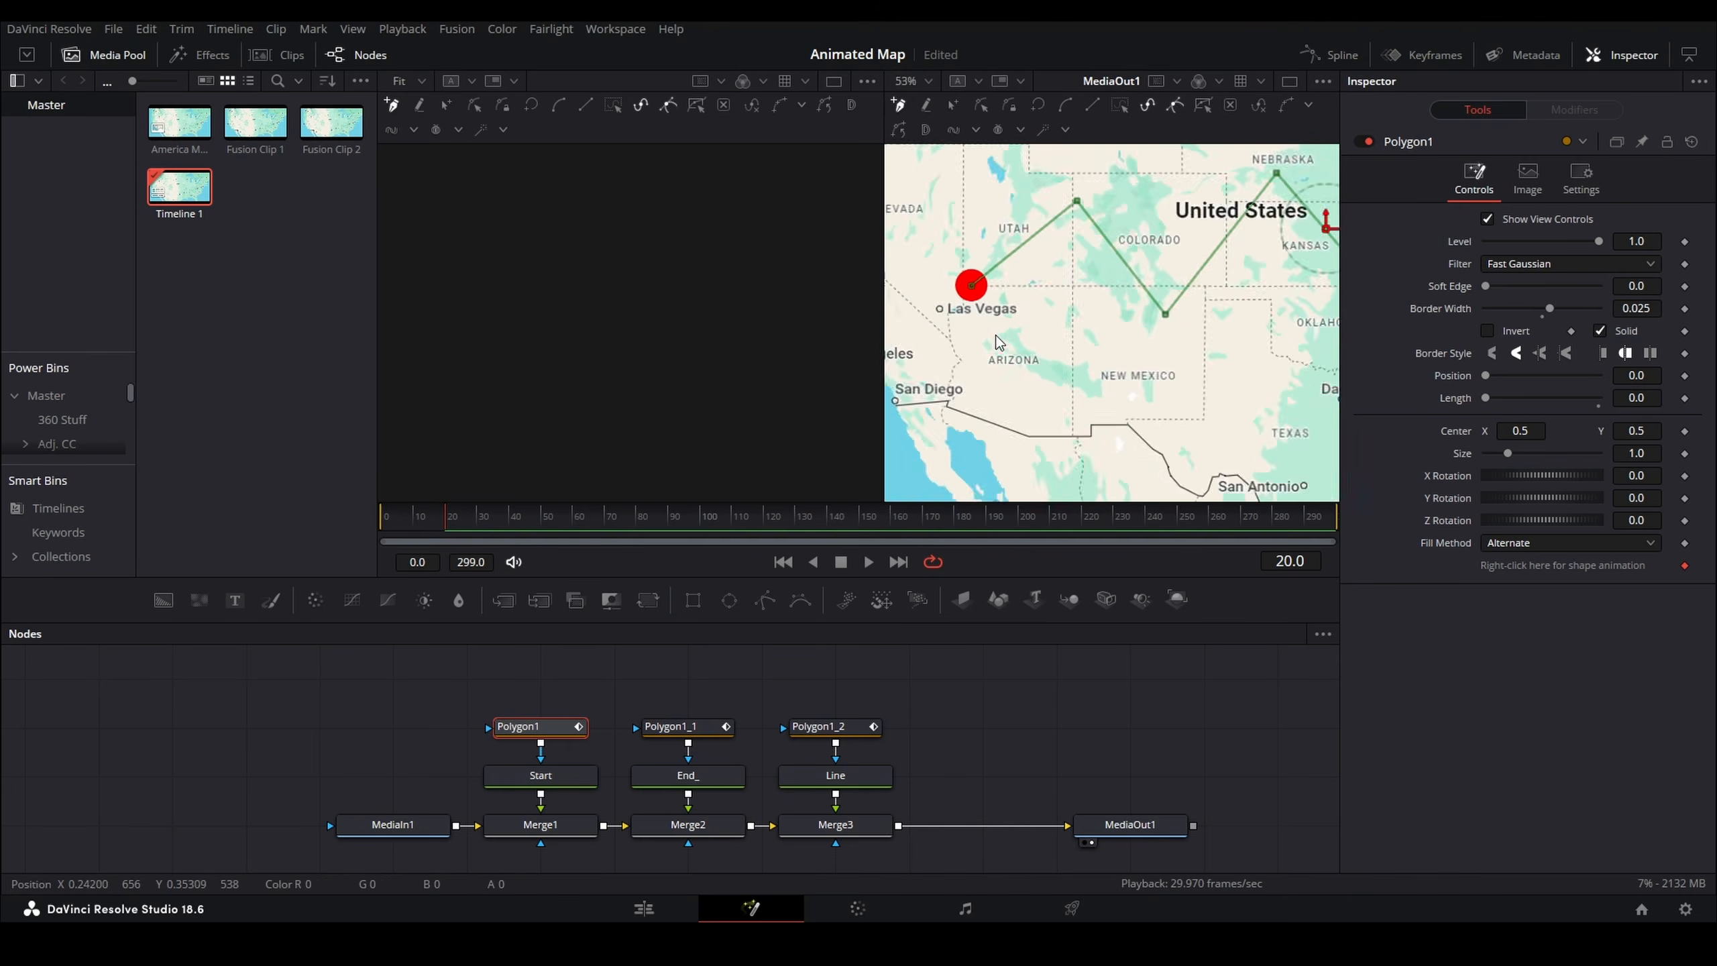
pyautogui.click(681, 729)
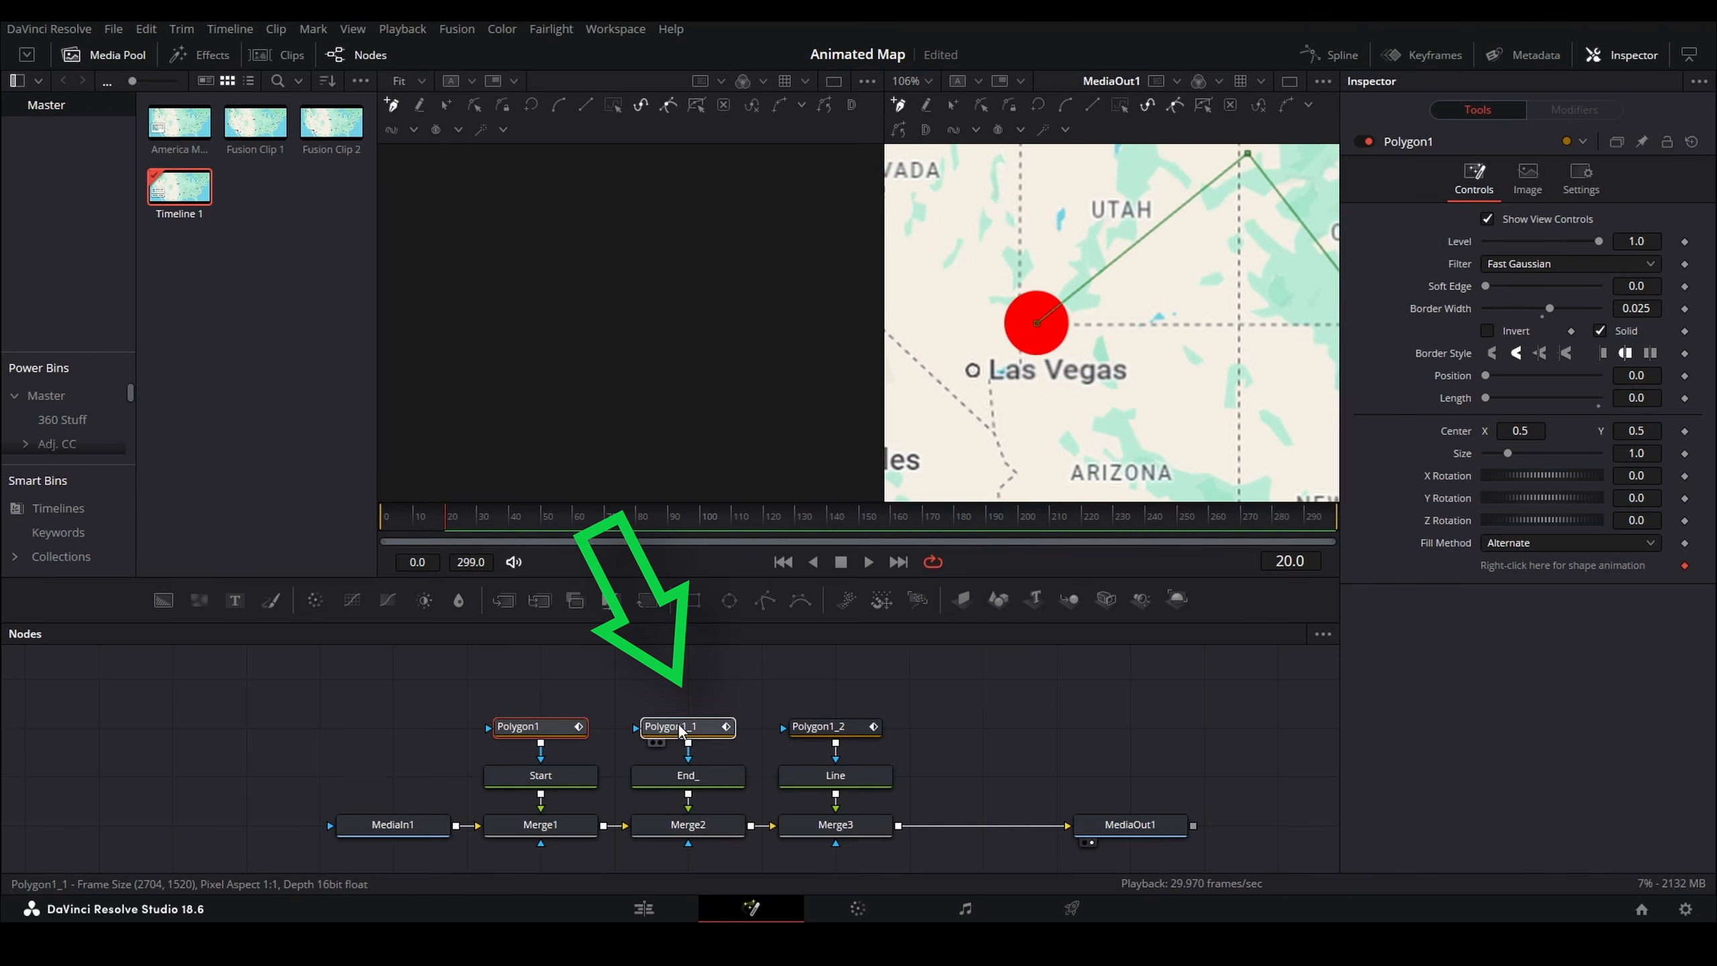
pyautogui.moveTo(1253, 412); pyautogui.dragTo(710, 412)
pyautogui.moveTo(1284, 372); pyautogui.dragTo(540, 379)
pyautogui.moveTo(1081, 352); pyautogui.dragTo(985, 413)
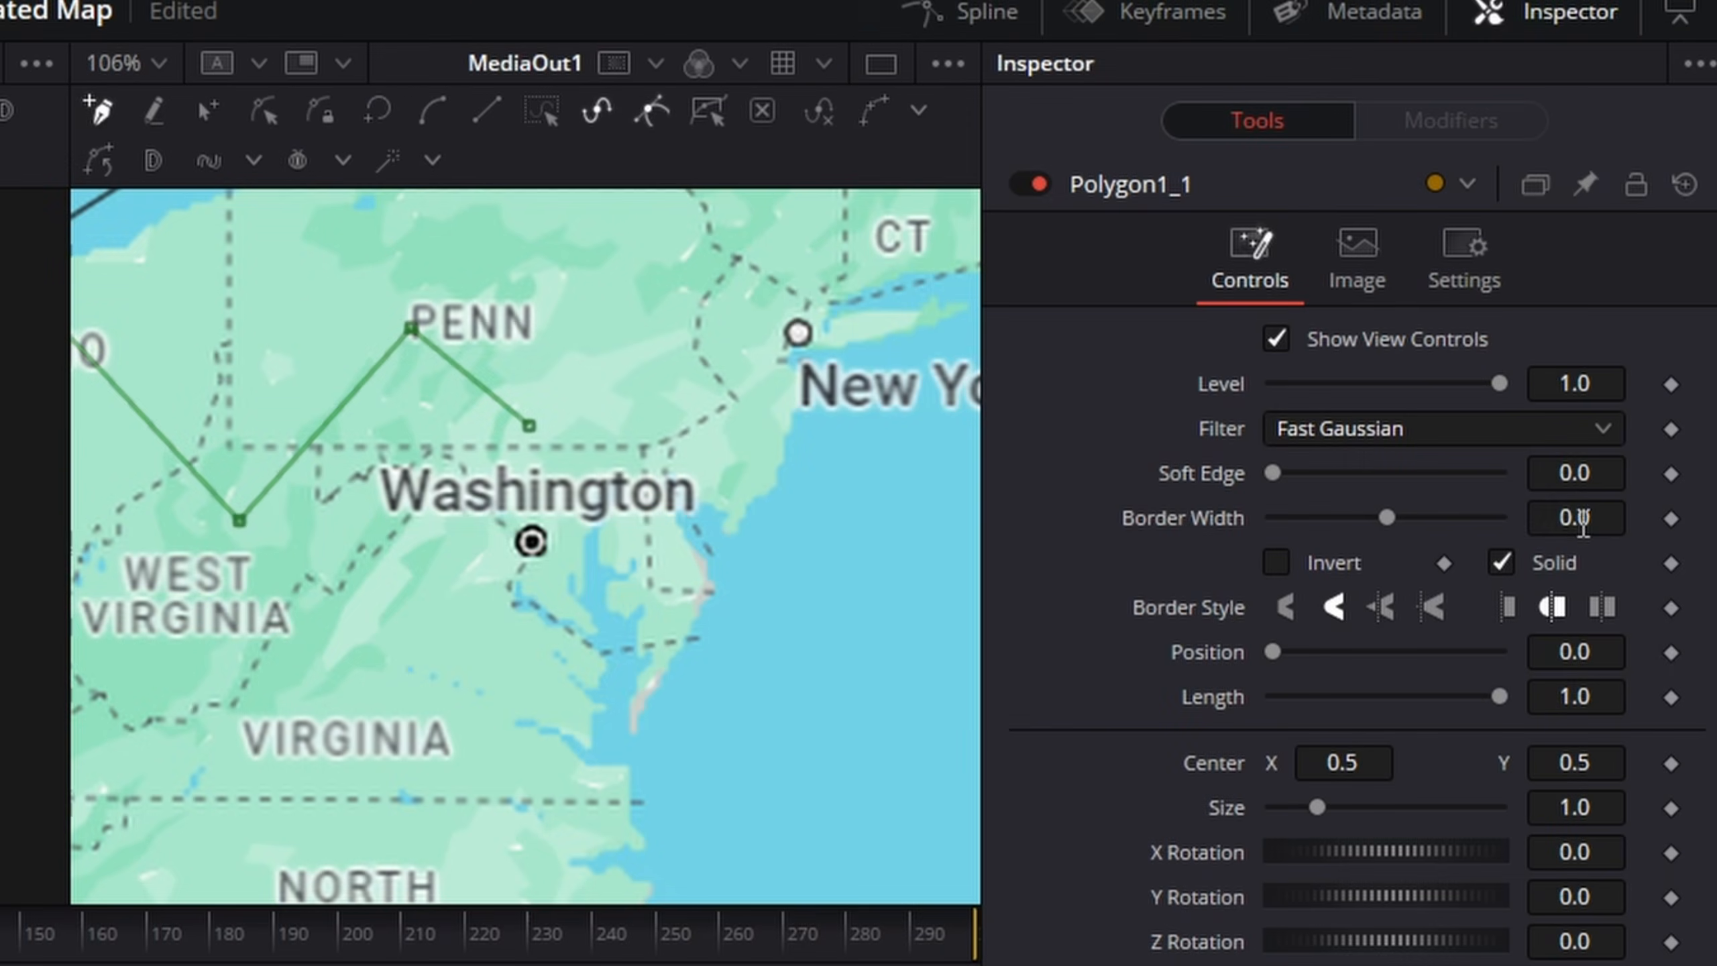
pyautogui.click(1581, 518)
pyautogui.write('0.025')
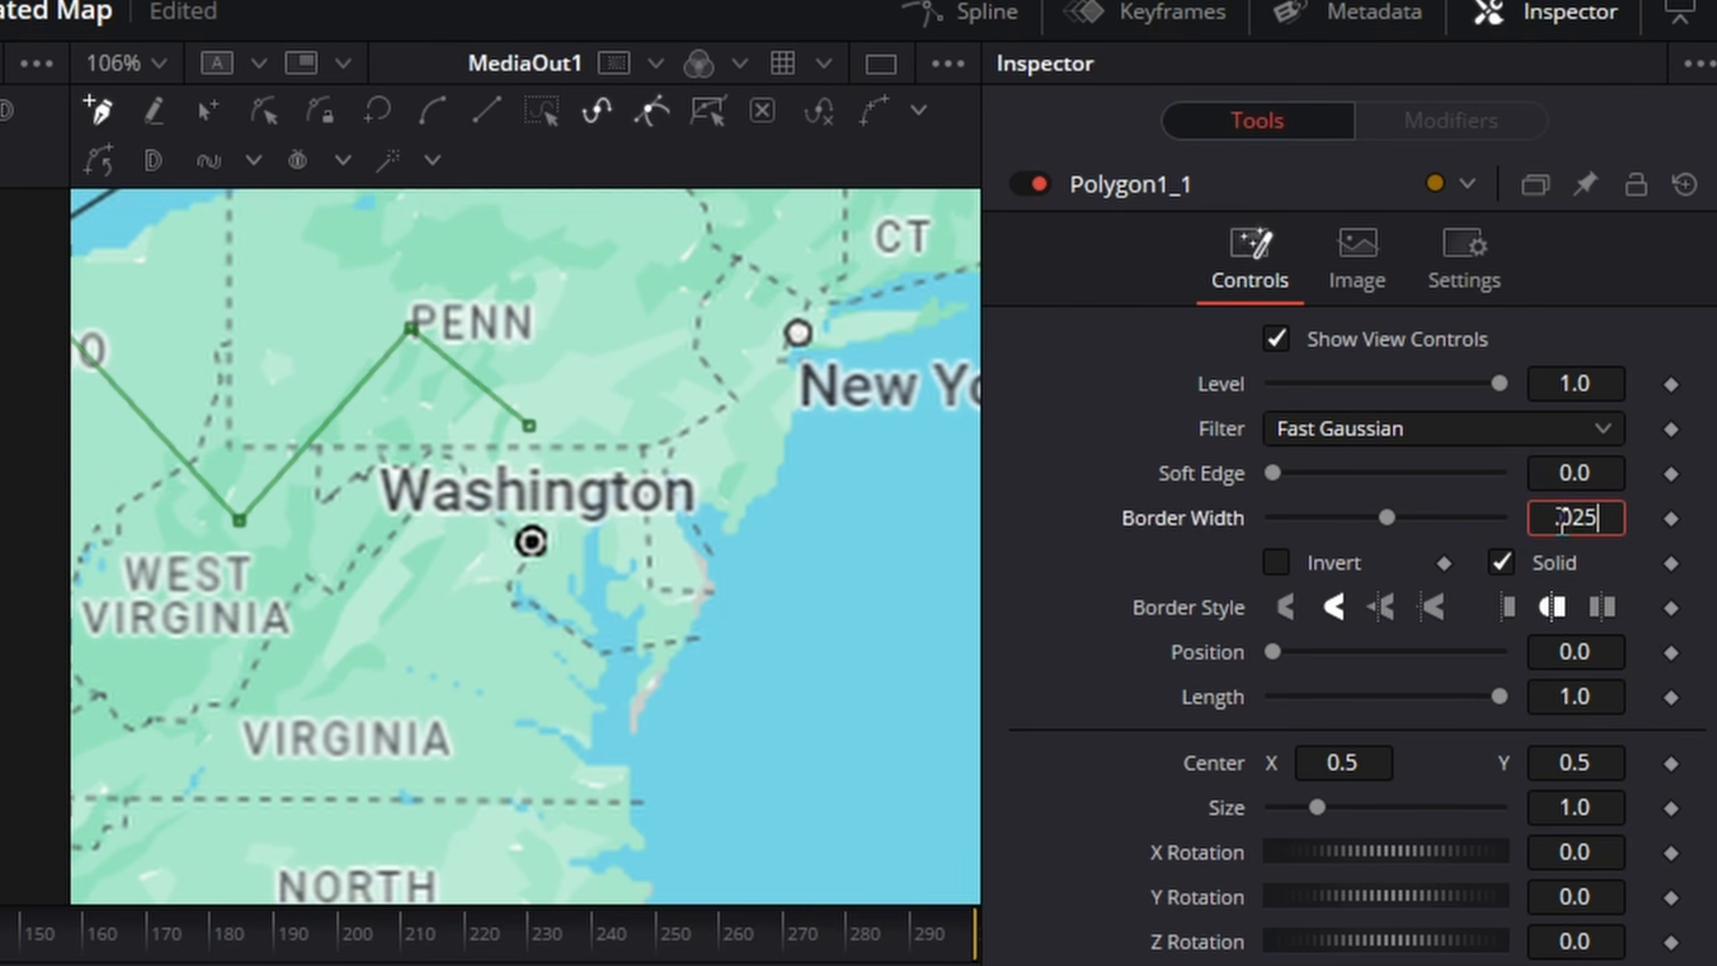
pyautogui.press('Tab')
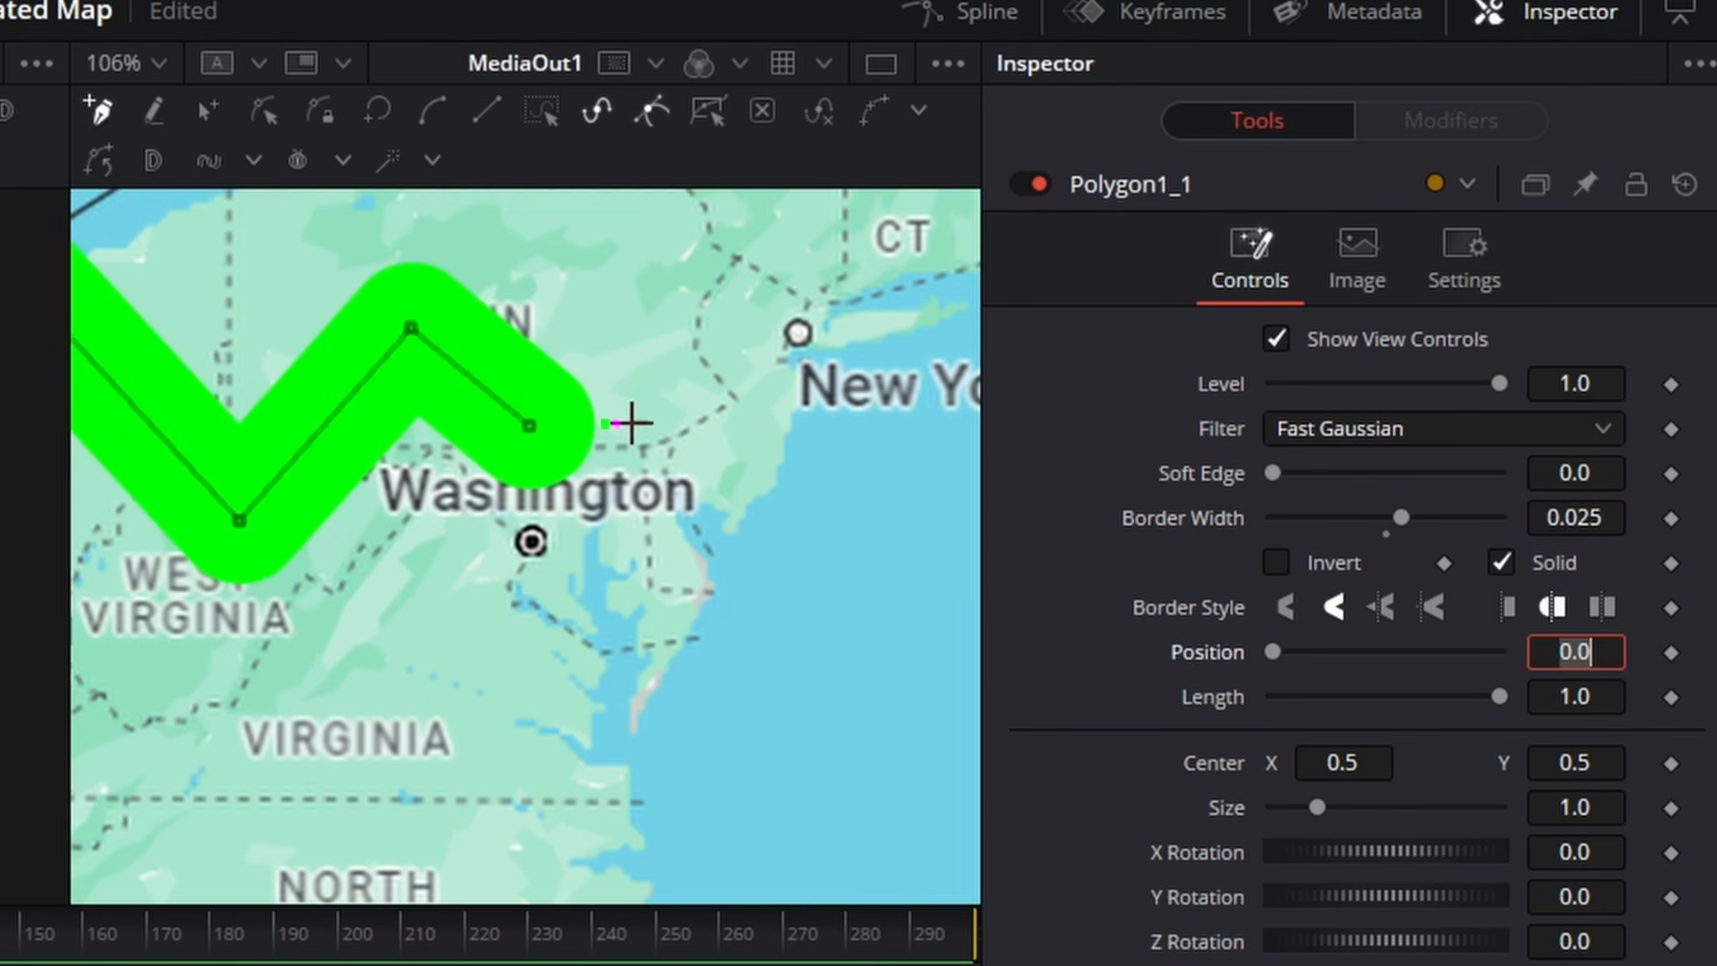
# - Set Polygon1_1's position to 1.0 so its mask forms only an end dot near Washington
pyautogui.moveTo(1272, 653); pyautogui.dragTo(1564, 685)
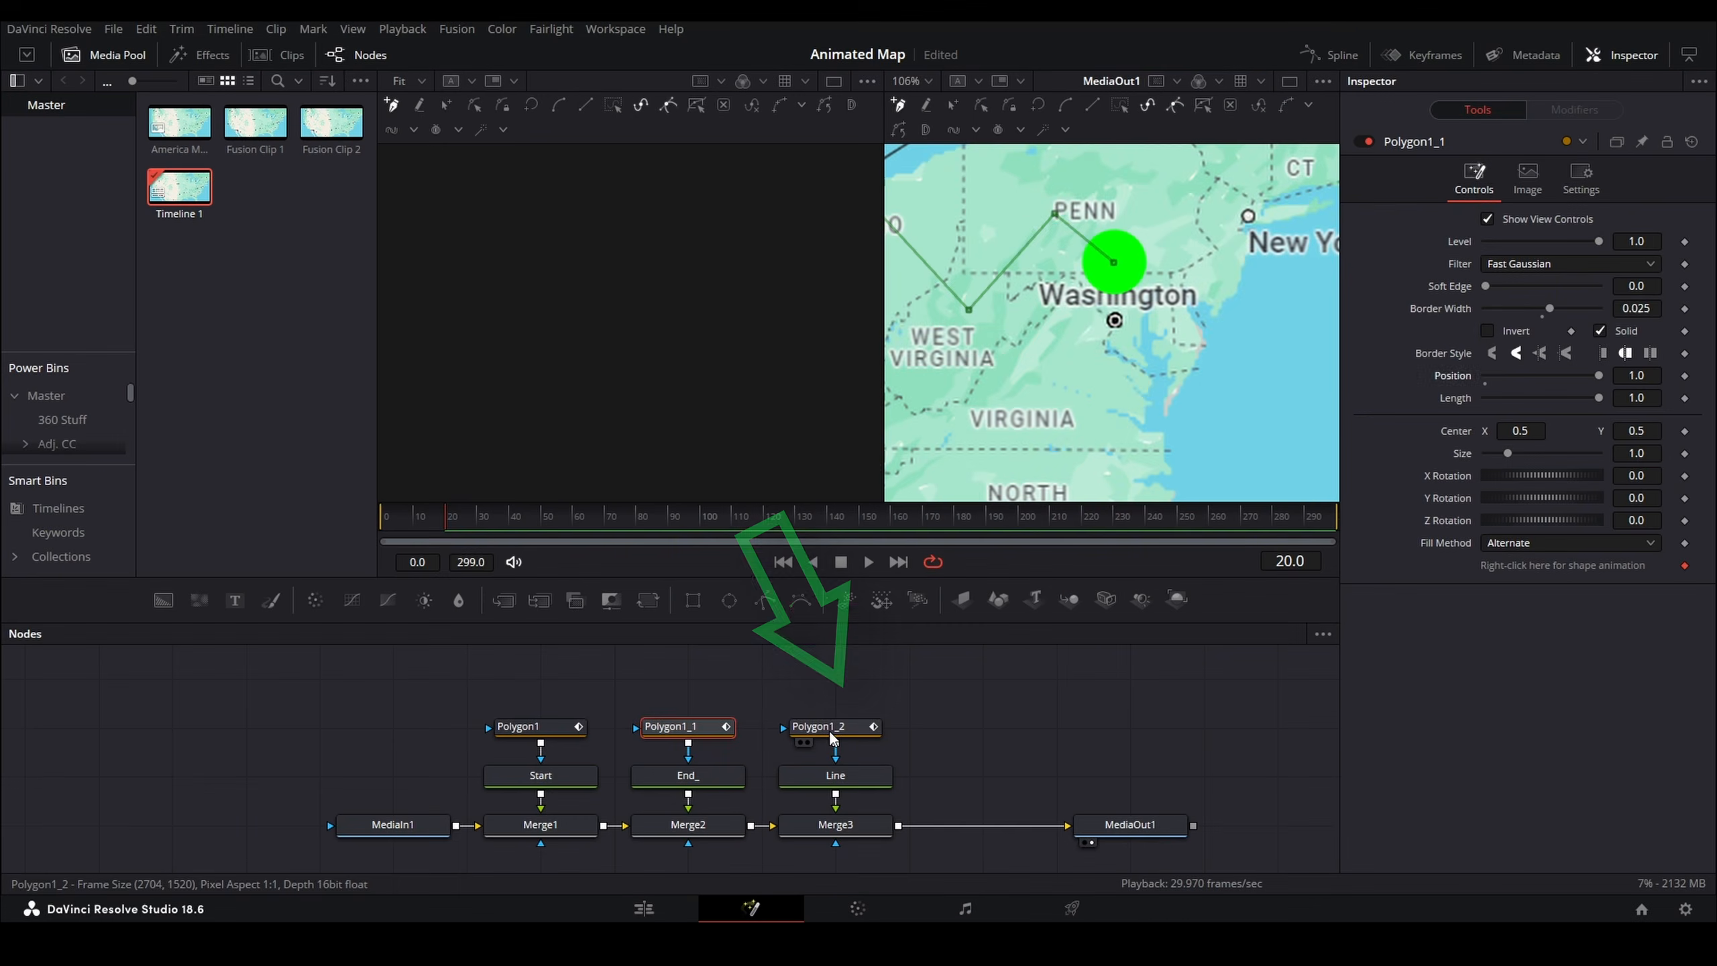
# - Set the border width of Polygon1_2, the Line node's mask, to 0.01
pyautogui.click(819, 726)
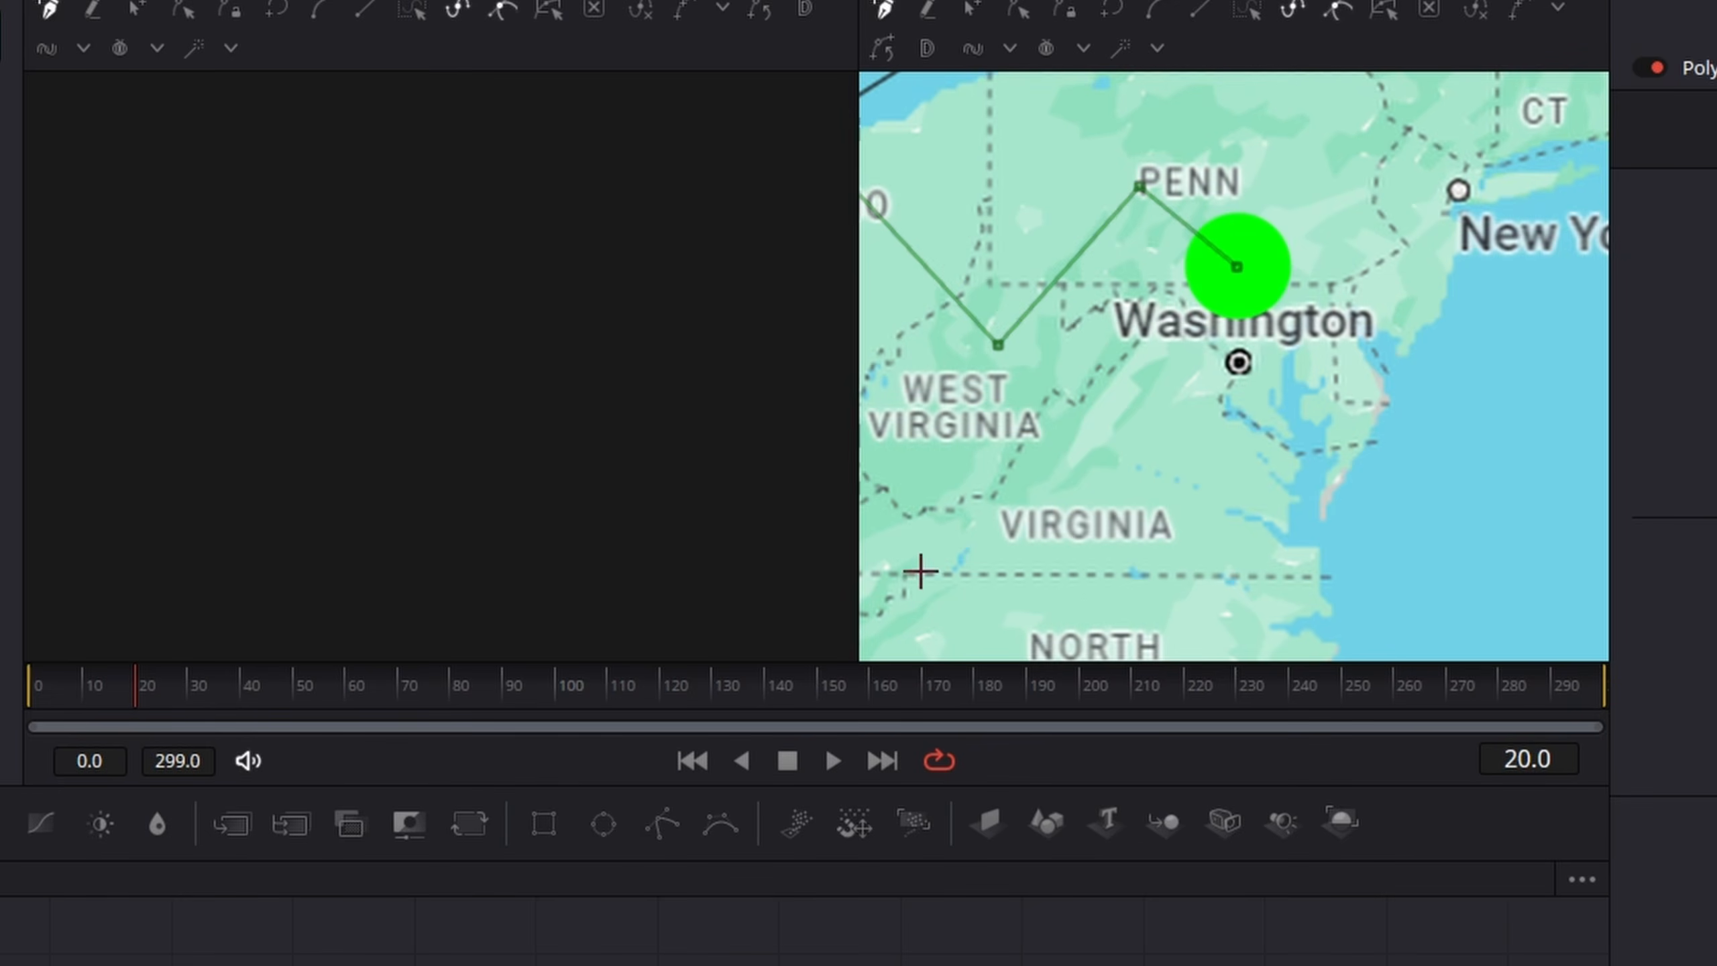
pyautogui.moveTo(921, 555); pyautogui.dragTo(1494, 488)
pyautogui.moveTo(1057, 518); pyautogui.dragTo(1616, 545)
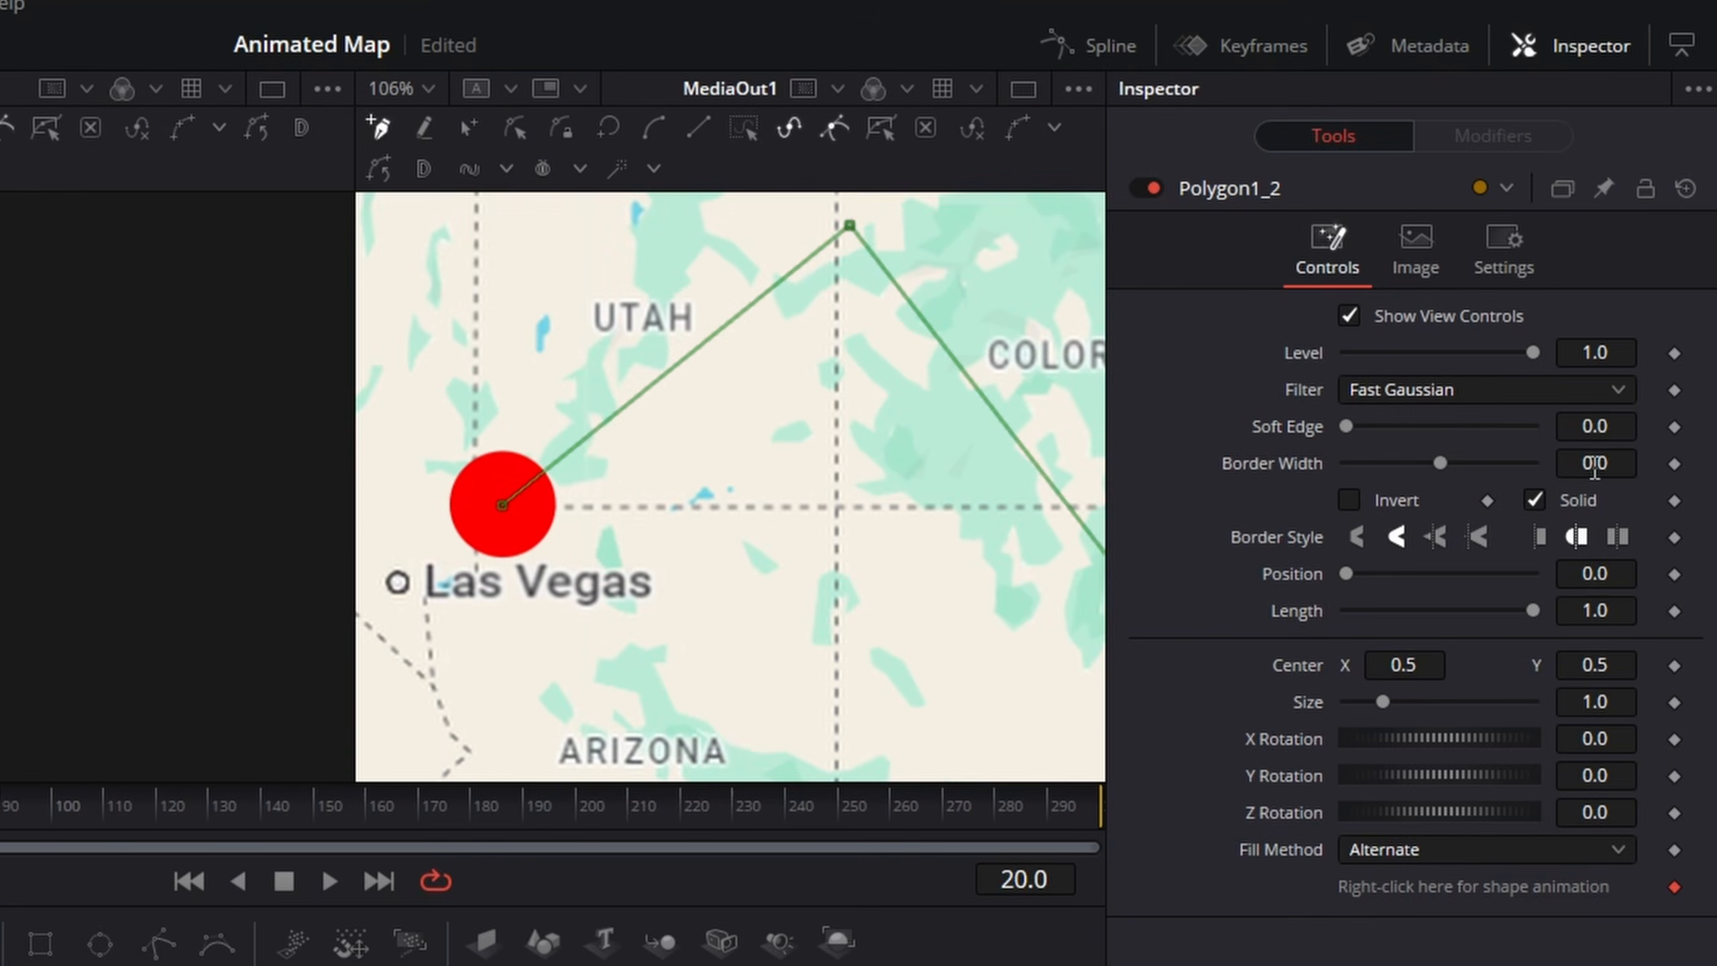
pyautogui.doubleClick(1595, 467)
pyautogui.press('BackSpace')
pyautogui.write('0.01')
pyautogui.press('Tab')
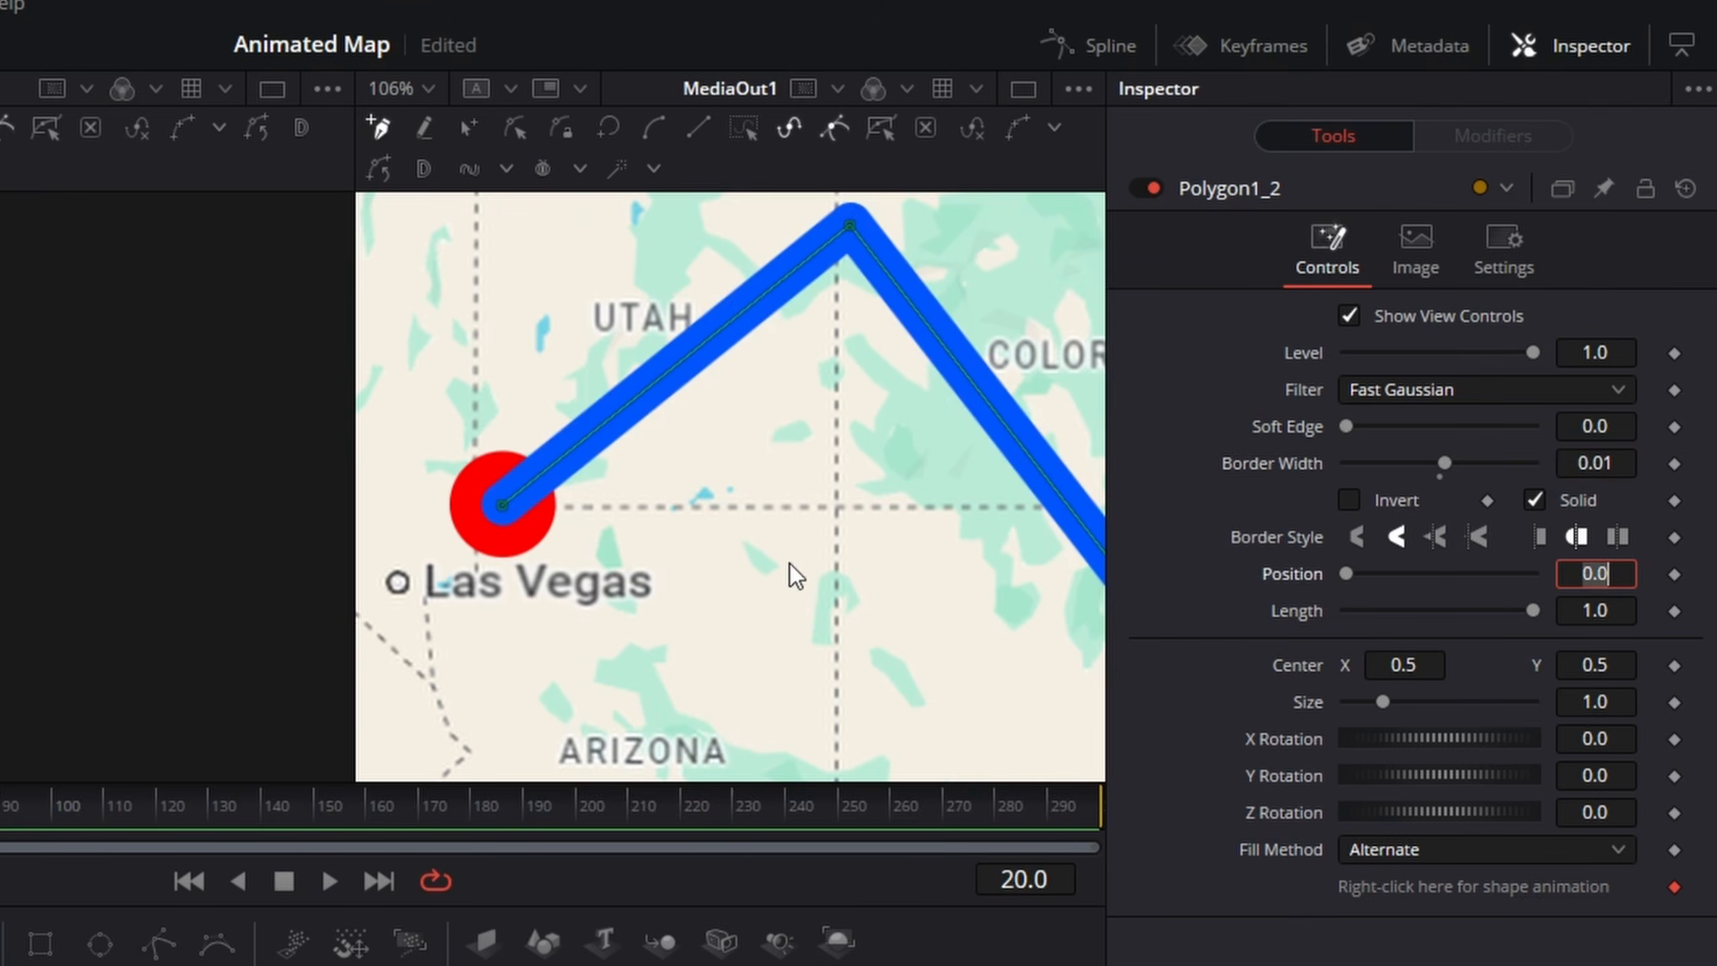
# - Keyframe Polygon1_2's length from 0.0 at frame 20 to 1.0 at frame 250 so the line draws across the map
pyautogui.scroll(-6, 789, 576)
pyautogui.moveTo(900, 558); pyautogui.dragTo(769, 578)
pyautogui.scroll(1, 769, 578)
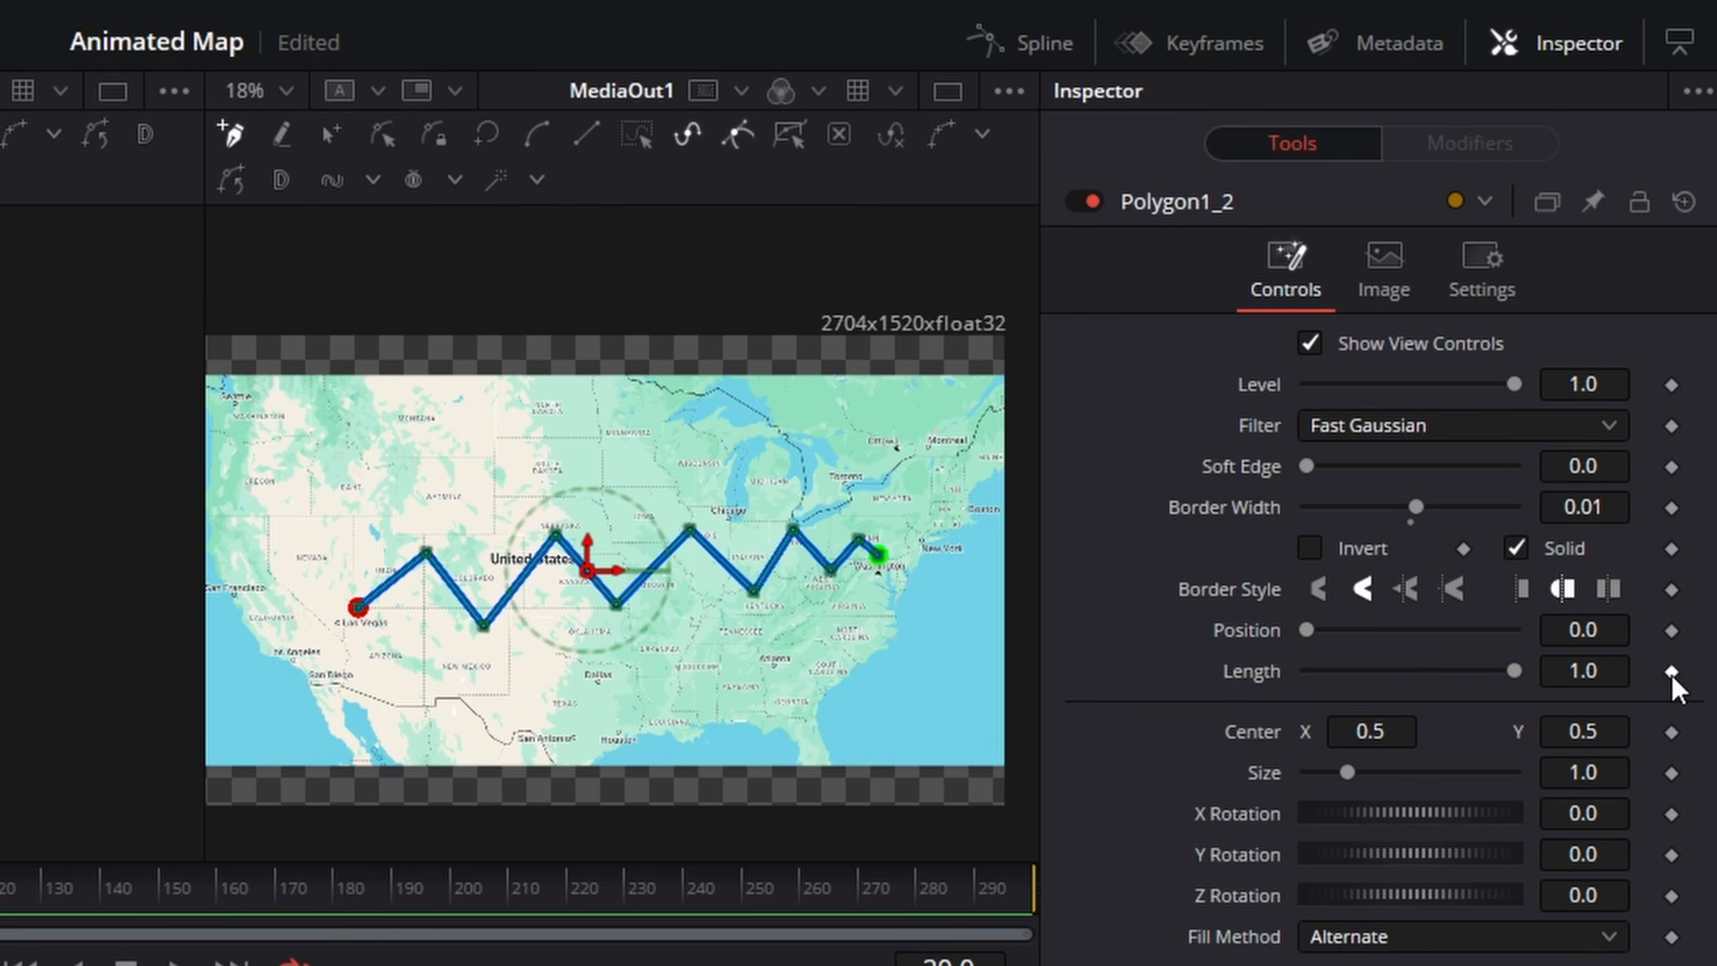
pyautogui.click(1671, 672)
pyautogui.moveTo(1514, 670); pyautogui.dragTo(1306, 670)
pyautogui.click(742, 888)
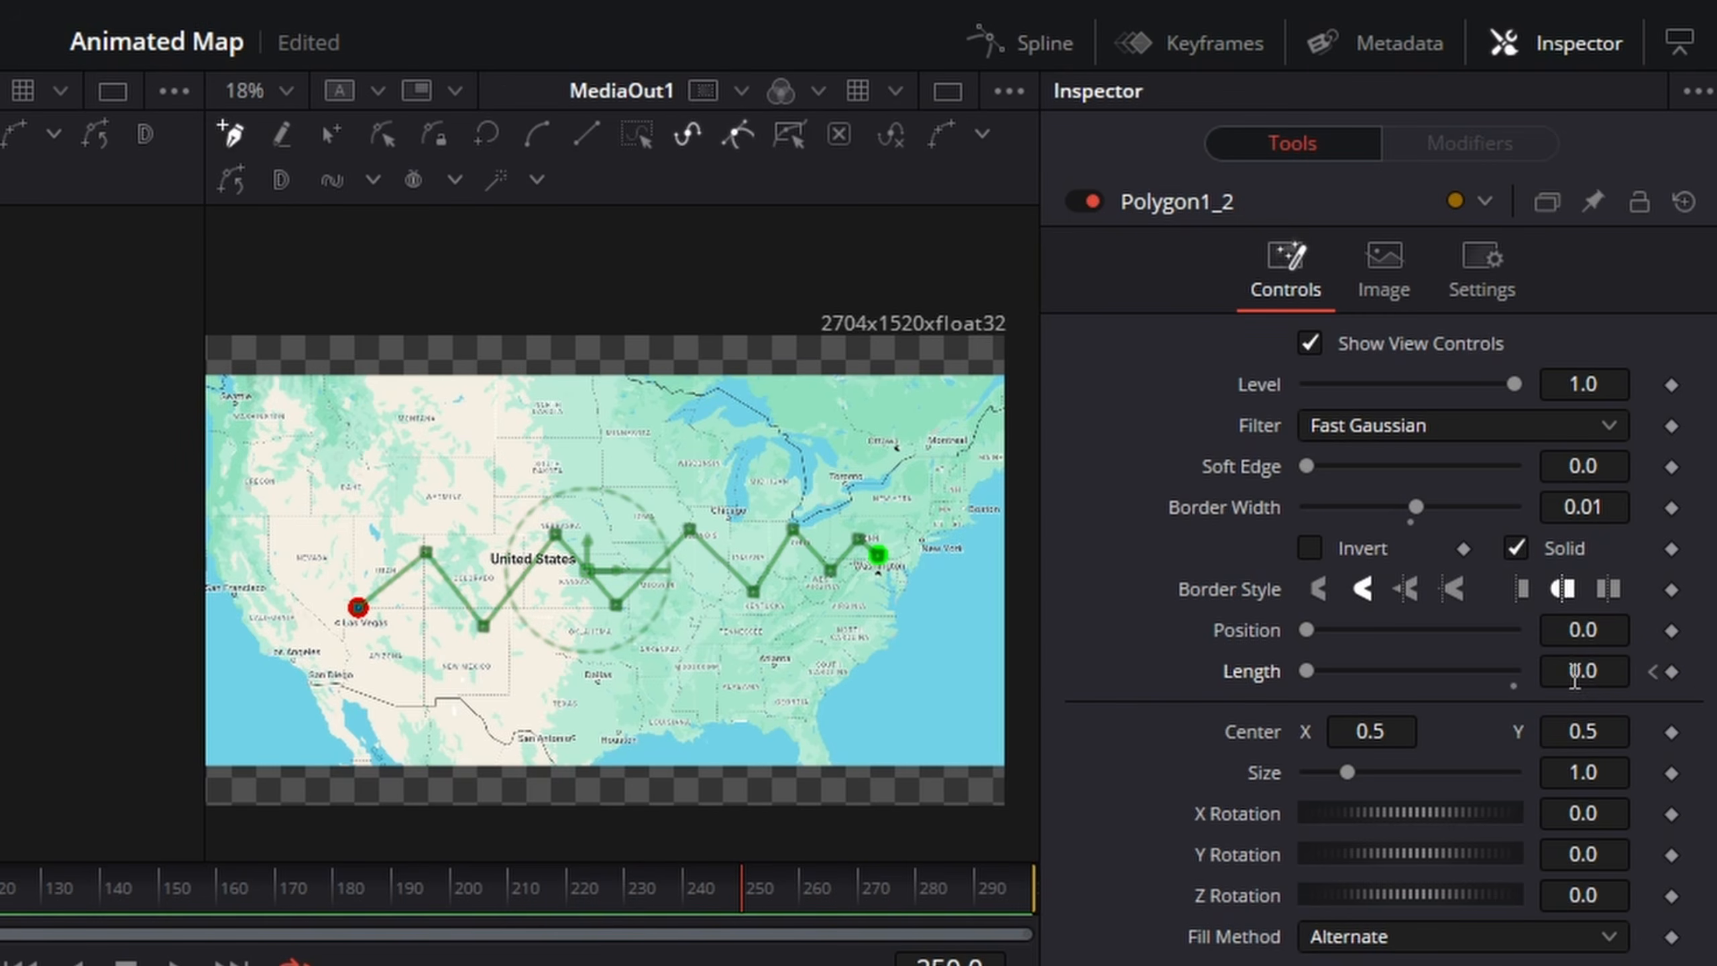
pyautogui.moveTo(1574, 673); pyautogui.dragTo(1669, 673)
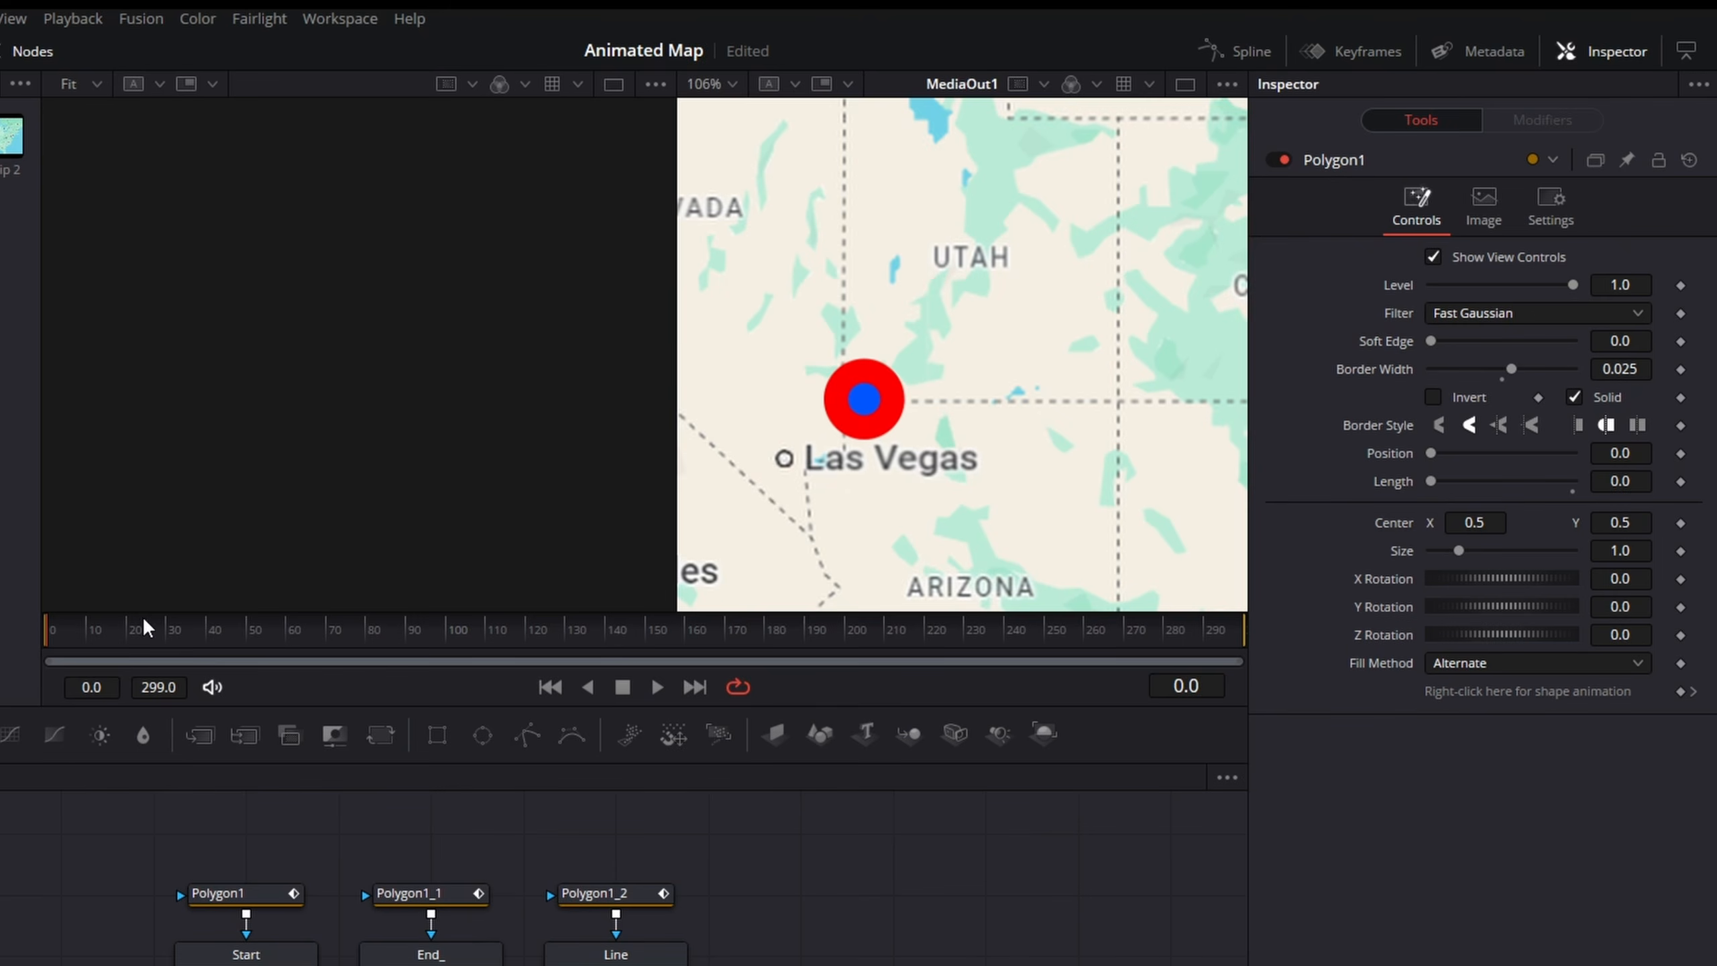
# - Keyframe Polygon1's border width at 0.0 on frame 0, 0.0355 on frame 15 and 0.025 on frame 20
pyautogui.click(127, 633)
pyautogui.moveTo(1628, 377); pyautogui.dragTo(1700, 377)
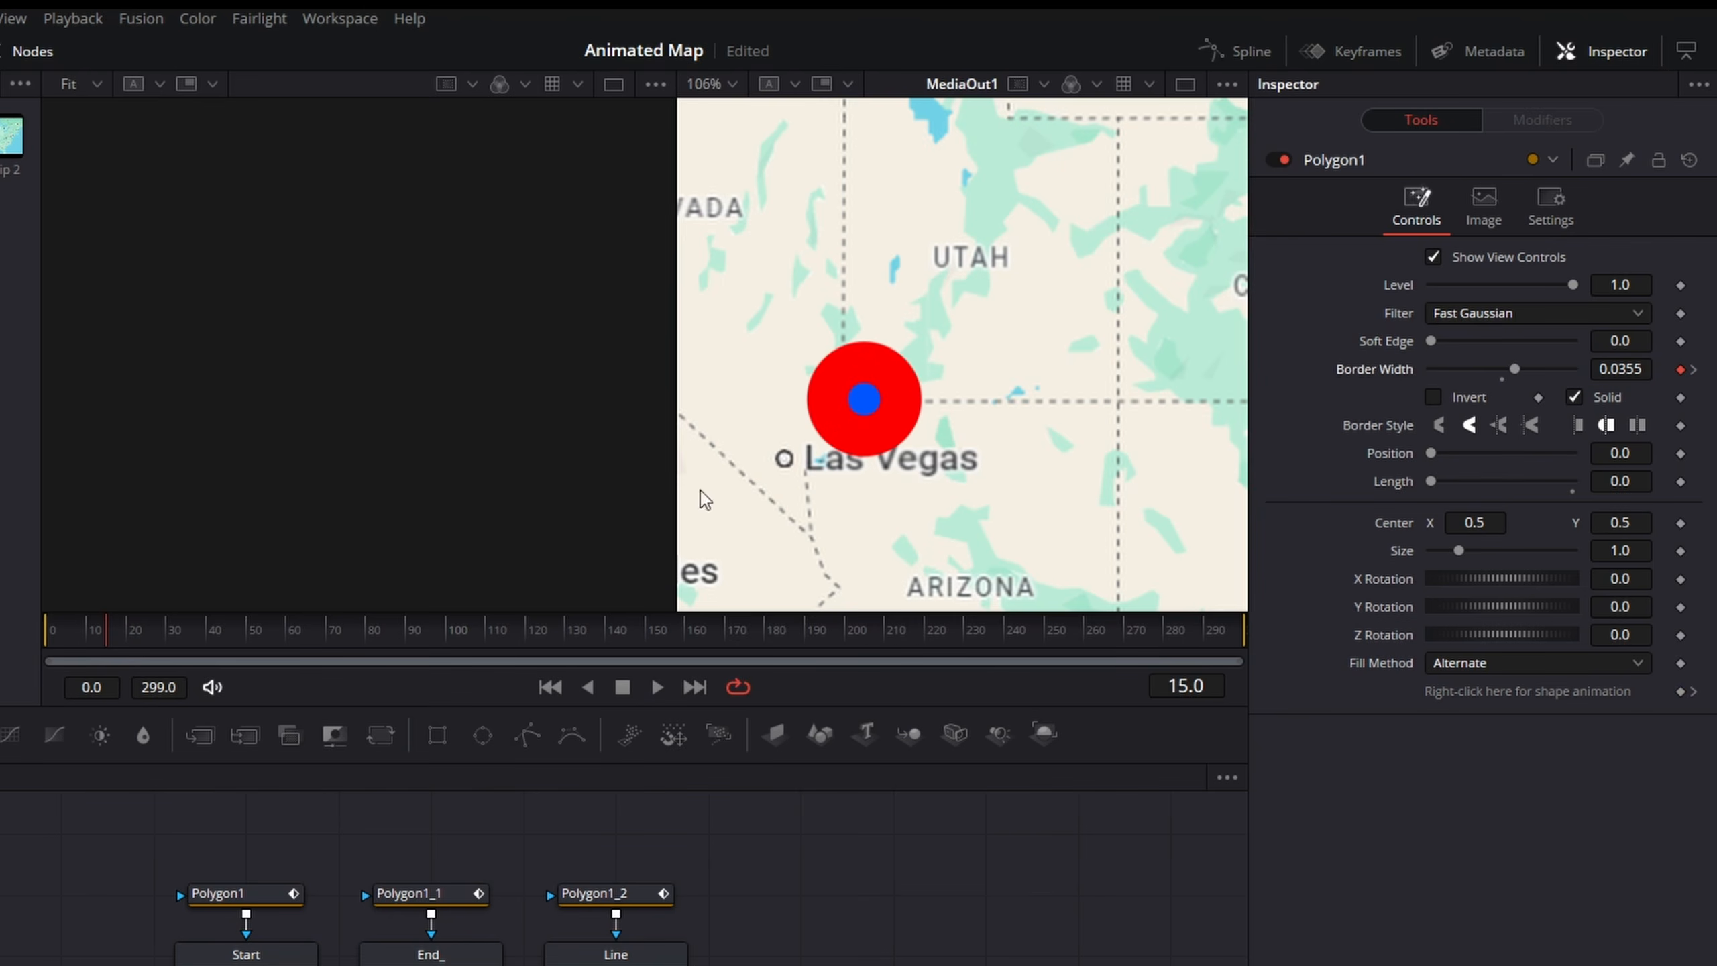
pyautogui.moveTo(90, 636); pyautogui.dragTo(16, 640)
pyautogui.moveTo(1612, 377); pyautogui.dragTo(1439, 377)
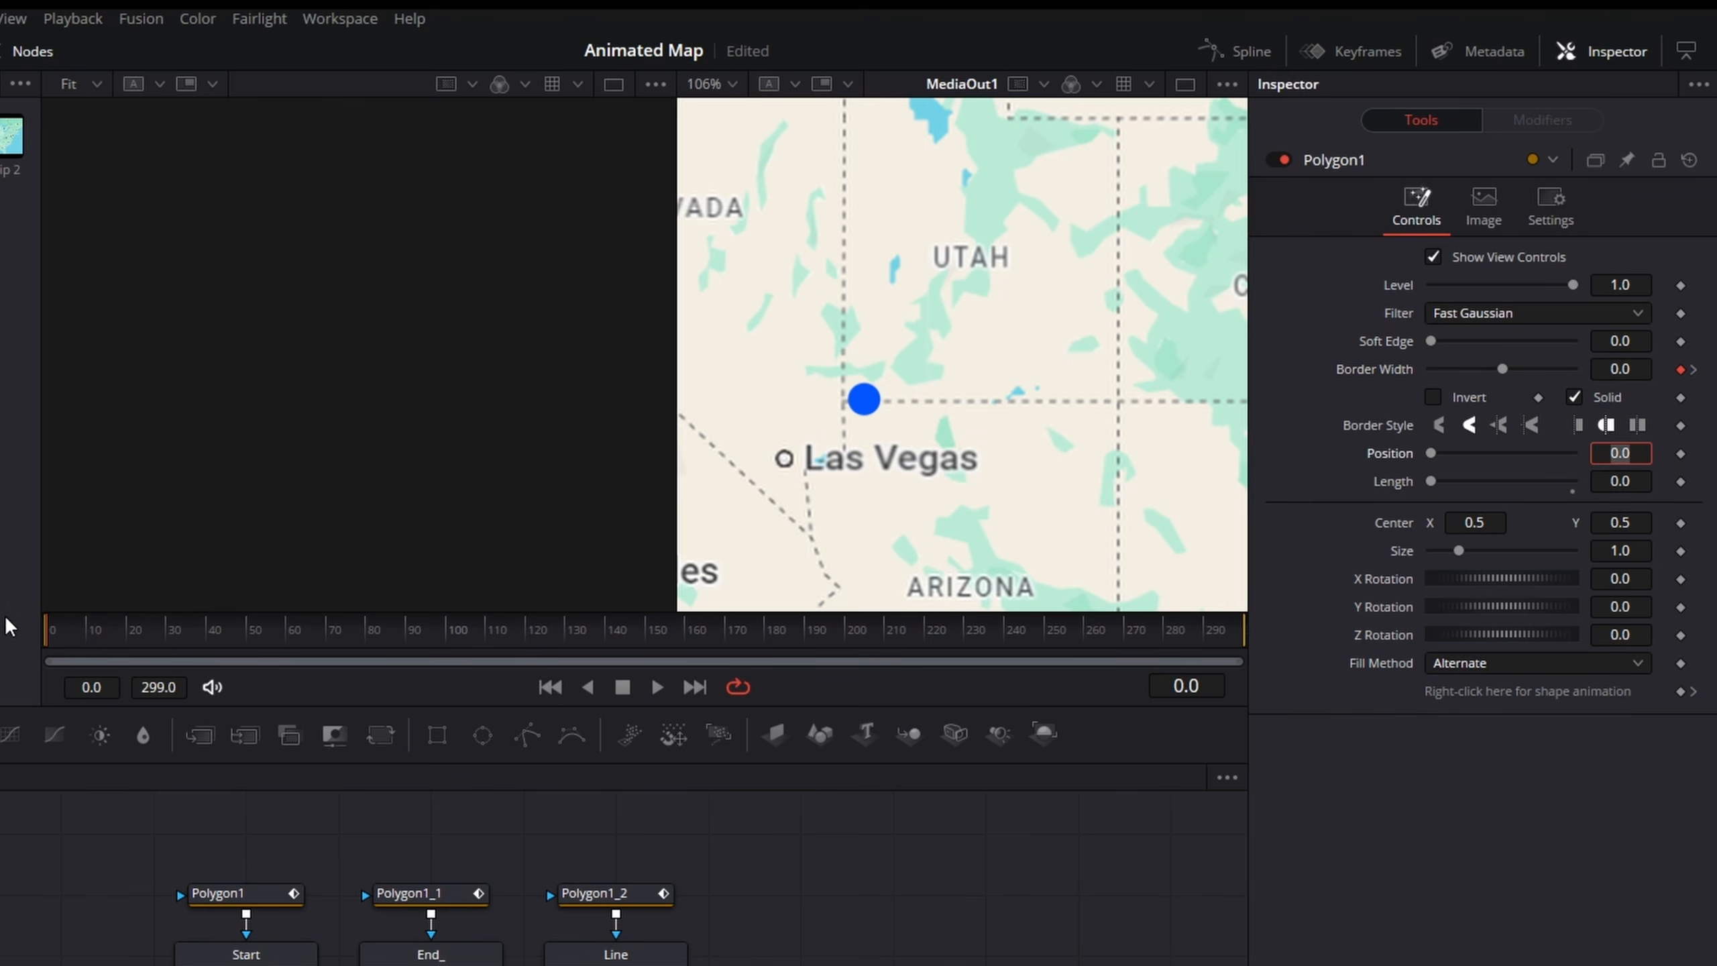
pyautogui.moveTo(55, 639)
pyautogui.mouseDown()
pyautogui.moveTo(120, 644)
pyautogui.moveTo(37, 657)
pyautogui.mouseUp()
# - Set Polygon1_2's border width to 0.0 at frame 15 and keyframe it
pyautogui.click(618, 896)
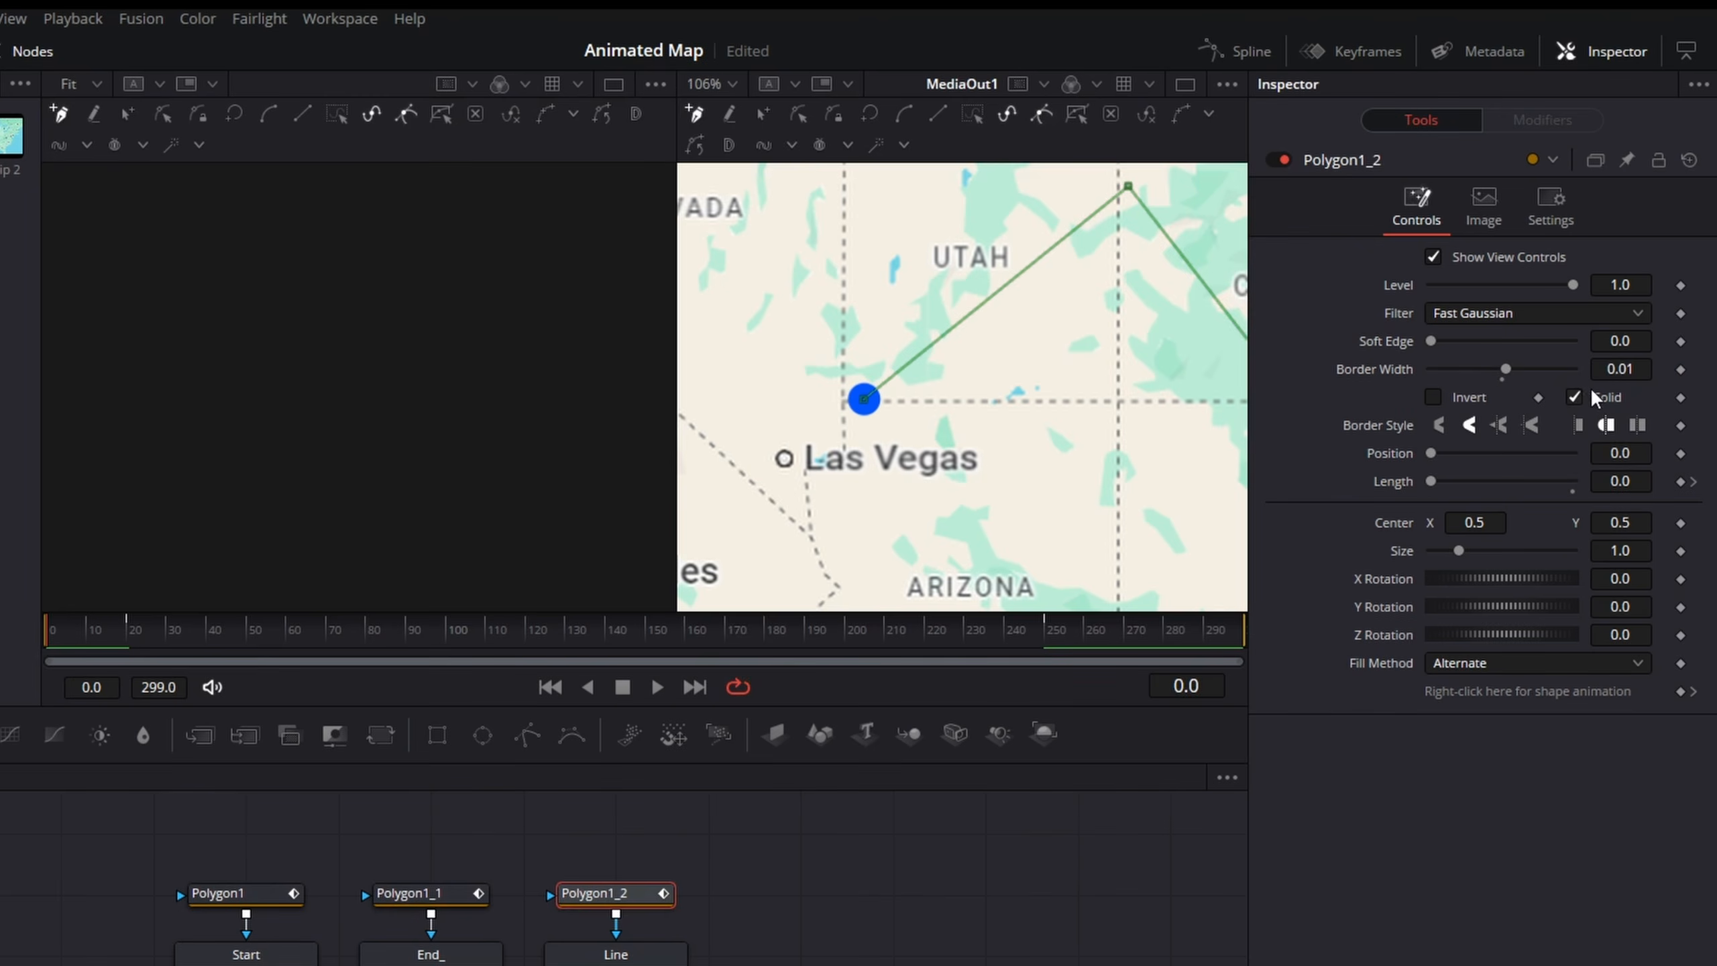
pyautogui.click(108, 636)
pyautogui.moveTo(119, 631); pyautogui.dragTo(107, 630)
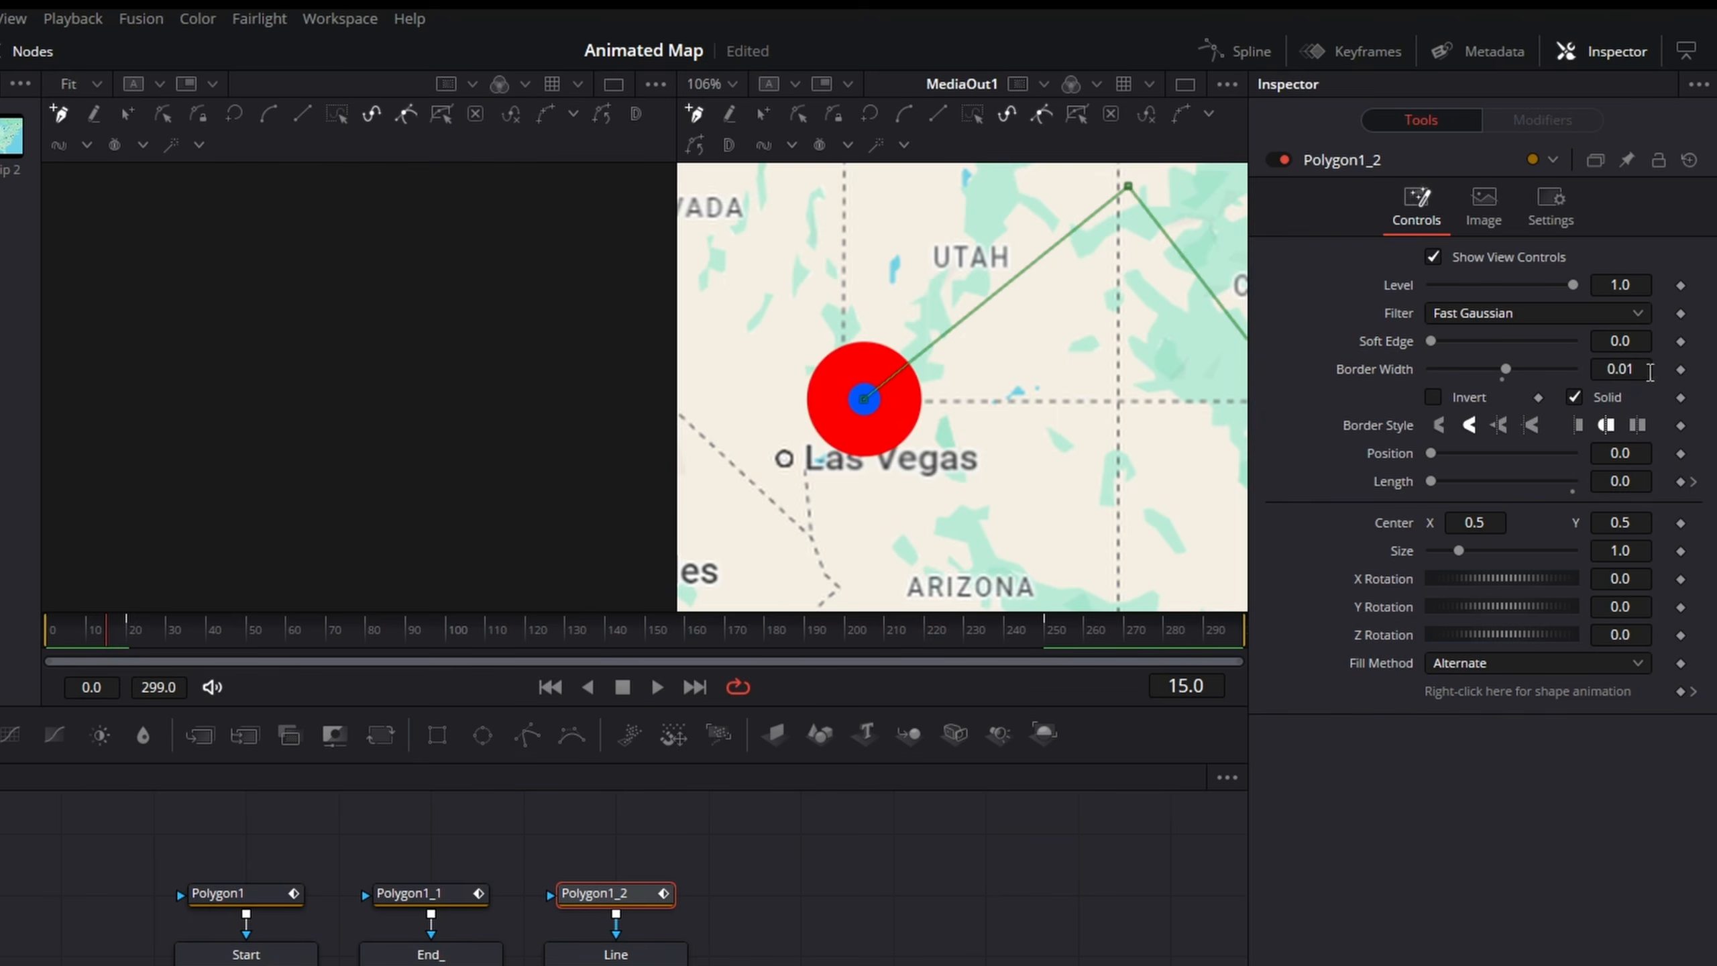
pyautogui.doubleClick(1623, 372)
pyautogui.write('0')
pyautogui.press('Tab')
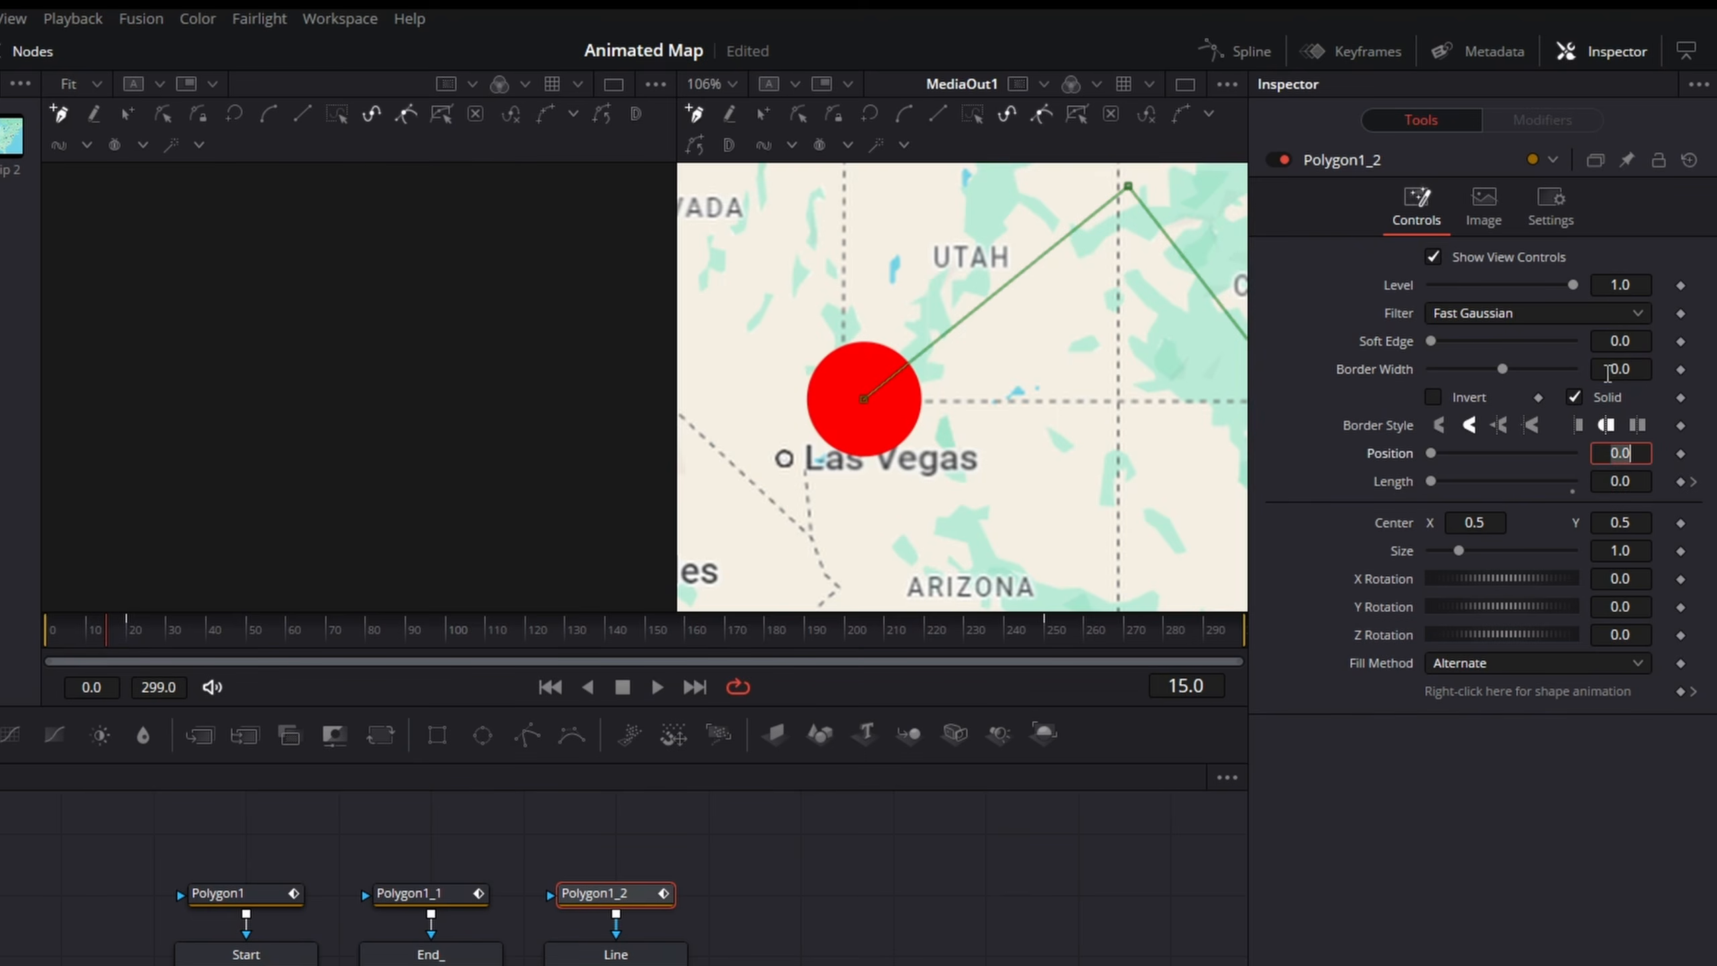
pyautogui.click(1681, 369)
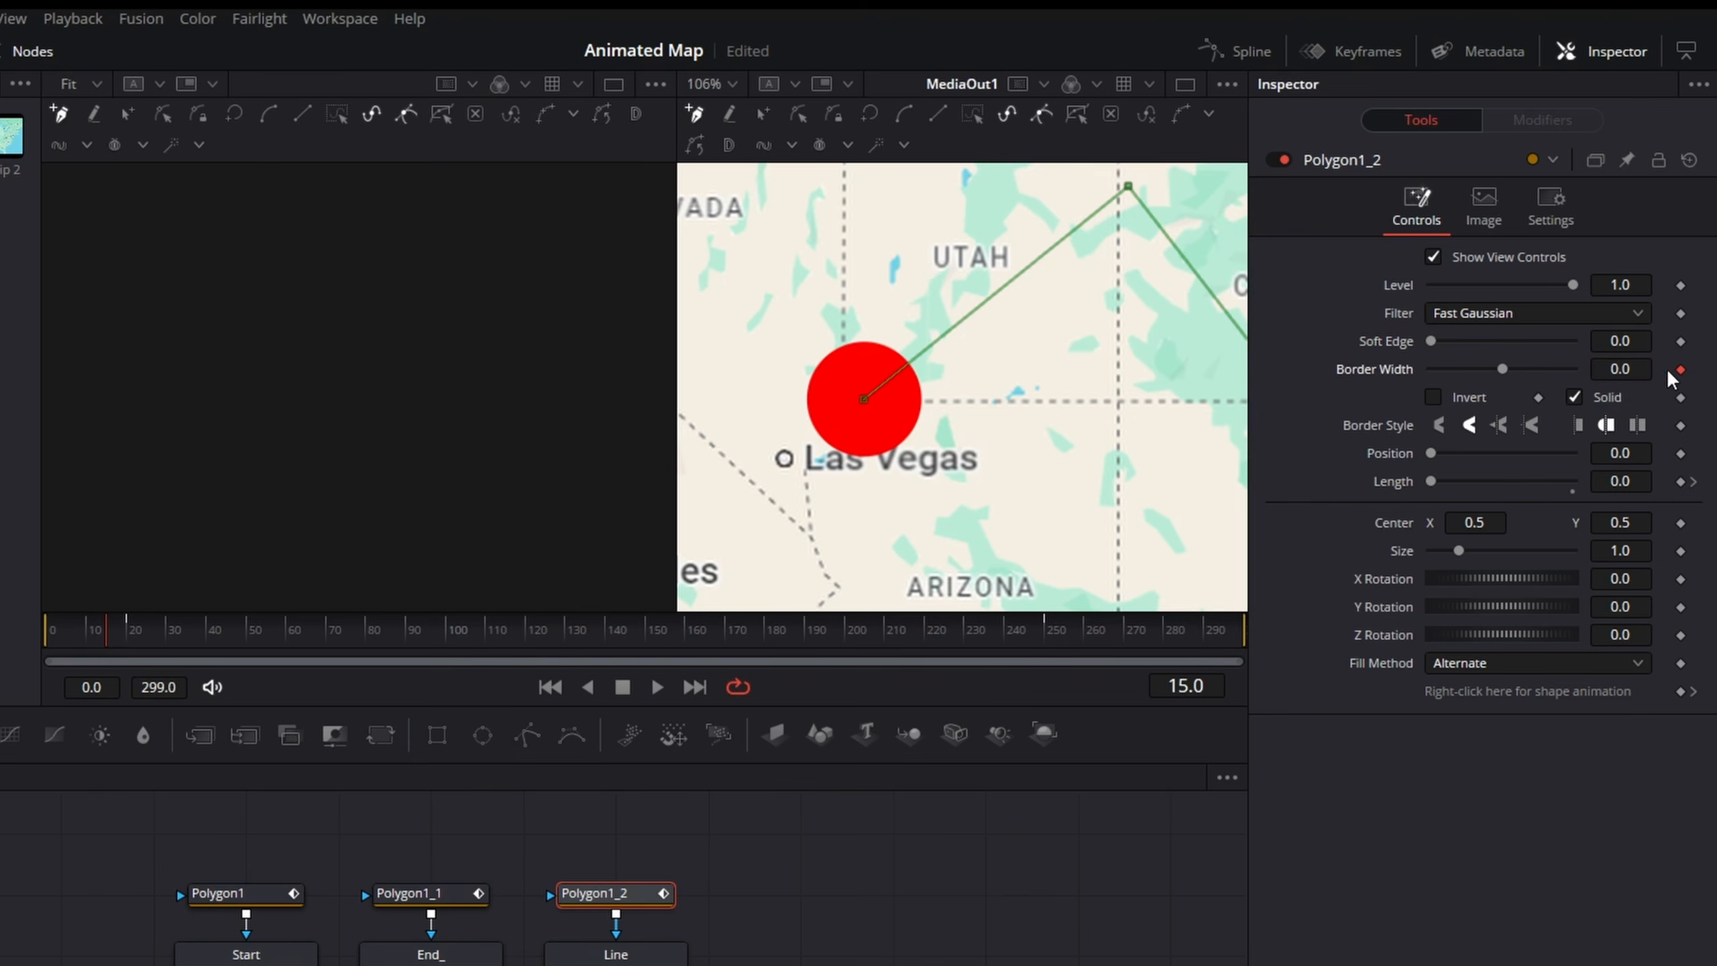
# - Add a border width keyframe of 0.01 to Polygon1_2 at frame 20
pyautogui.click(126, 628)
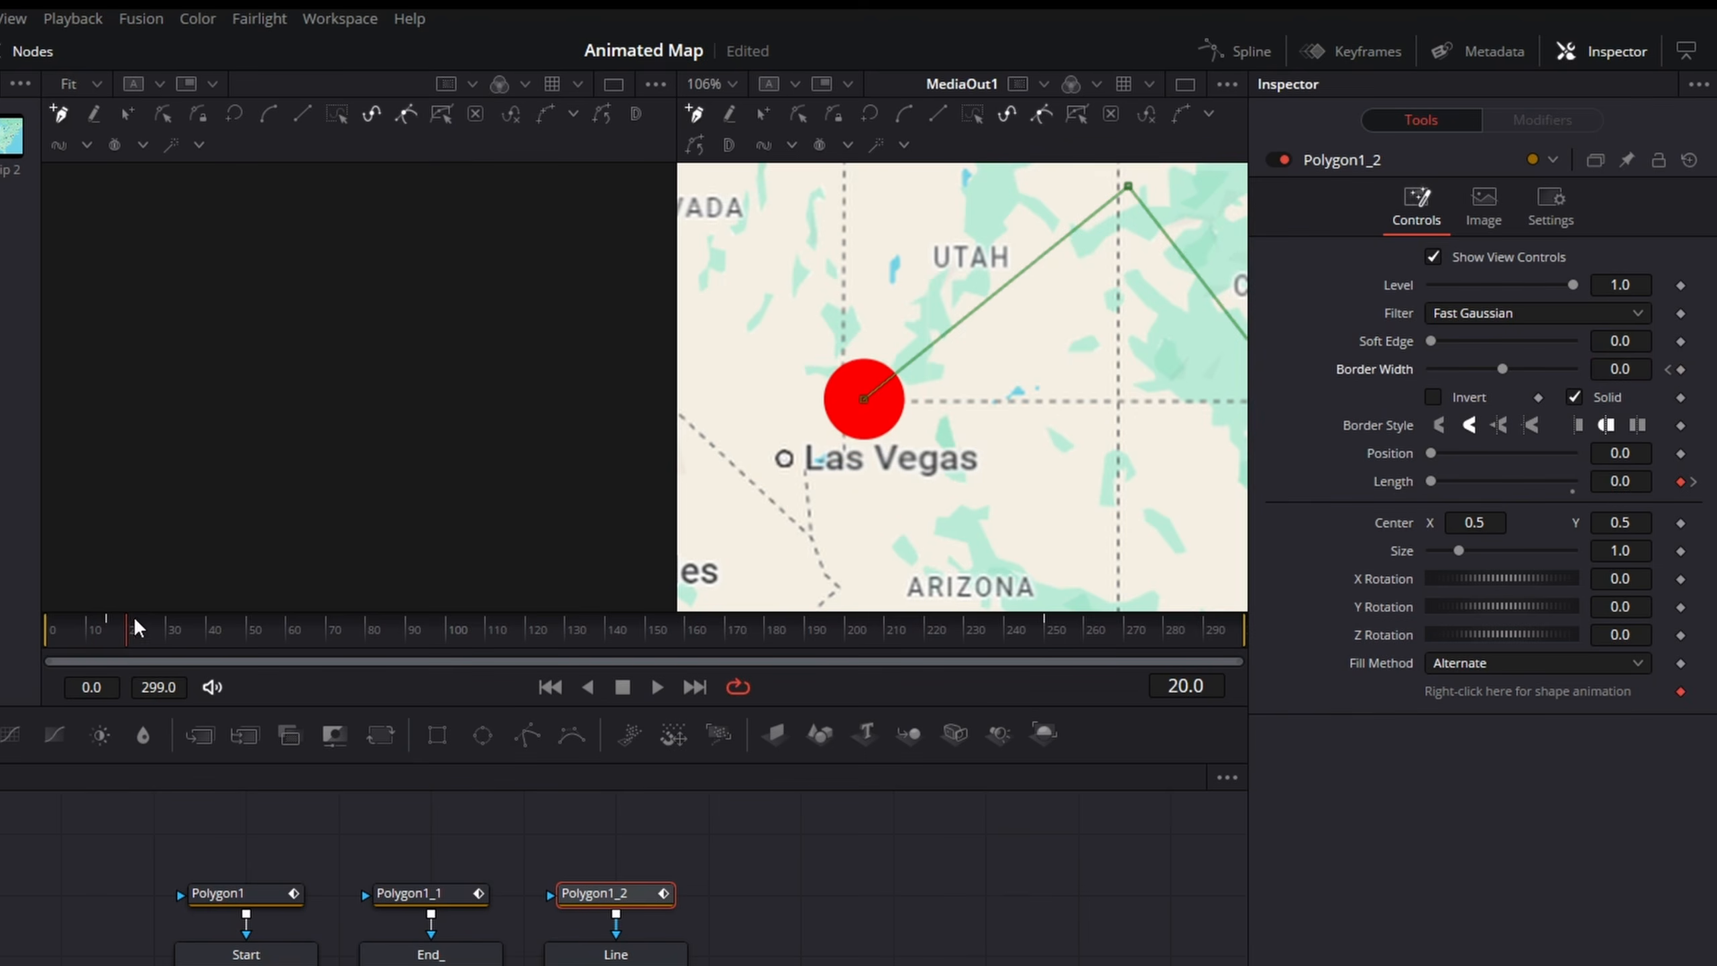
pyautogui.click(1621, 369)
pyautogui.press('BackSpace')
pyautogui.write('.01')
pyautogui.press('Tab')
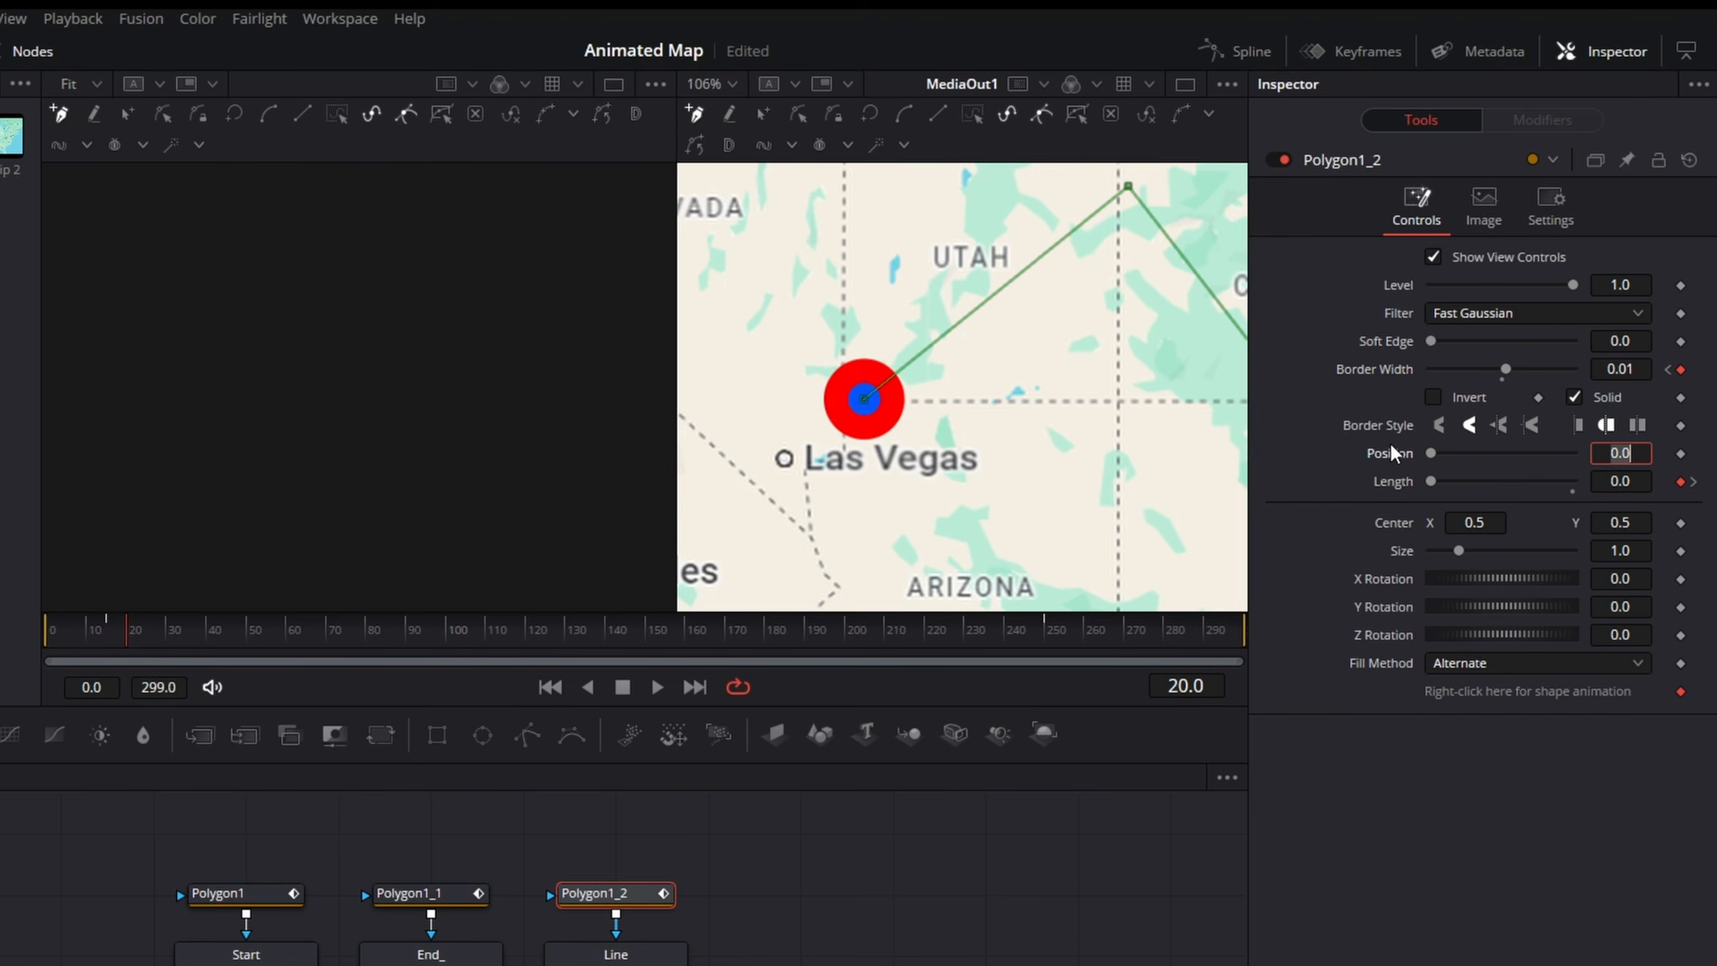
# - Set Polygon1_1's border width to 0.0 at frame 230 and keyframe it so the end dot starts hidden
pyautogui.moveTo(123, 628)
pyautogui.mouseDown()
pyautogui.moveTo(171, 617)
pyautogui.moveTo(108, 625)
pyautogui.moveTo(255, 642)
pyautogui.moveTo(368, 626)
pyautogui.moveTo(1006, 630)
pyautogui.mouseUp()
pyautogui.moveTo(1093, 393); pyautogui.dragTo(399, 406)
pyautogui.moveTo(1078, 454); pyautogui.dragTo(542, 446)
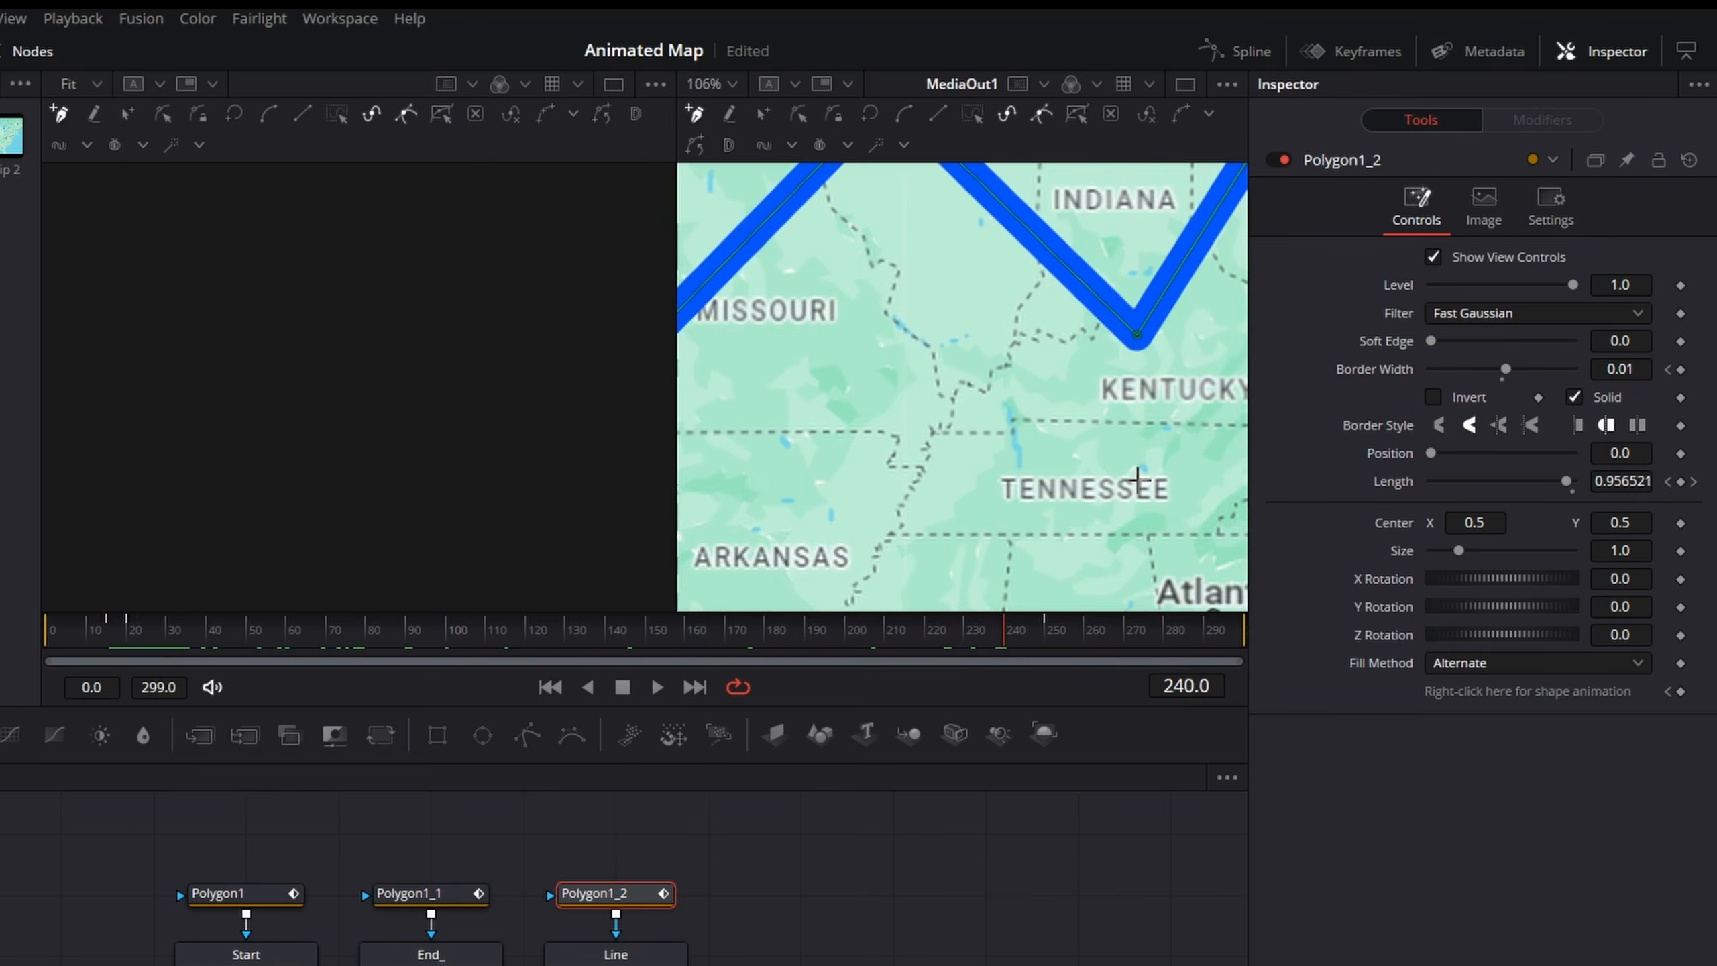
pyautogui.moveTo(1134, 479); pyautogui.dragTo(534, 551)
pyautogui.moveTo(840, 462); pyautogui.dragTo(724, 533)
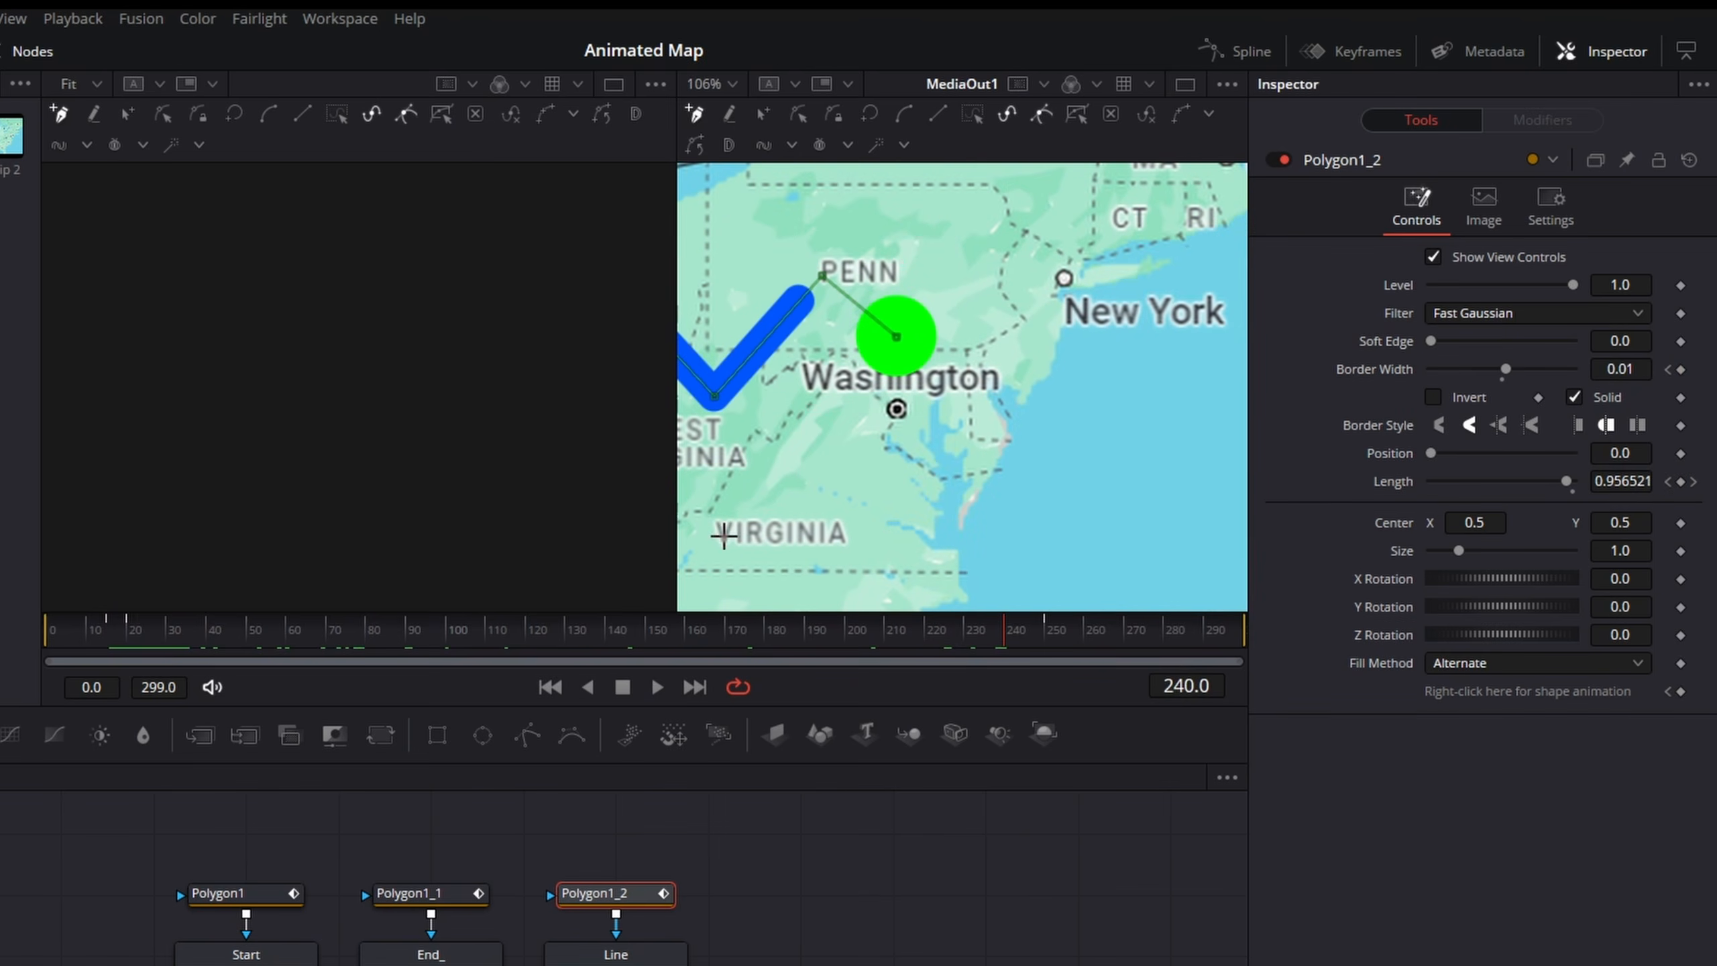
pyautogui.click(426, 897)
pyautogui.click(964, 630)
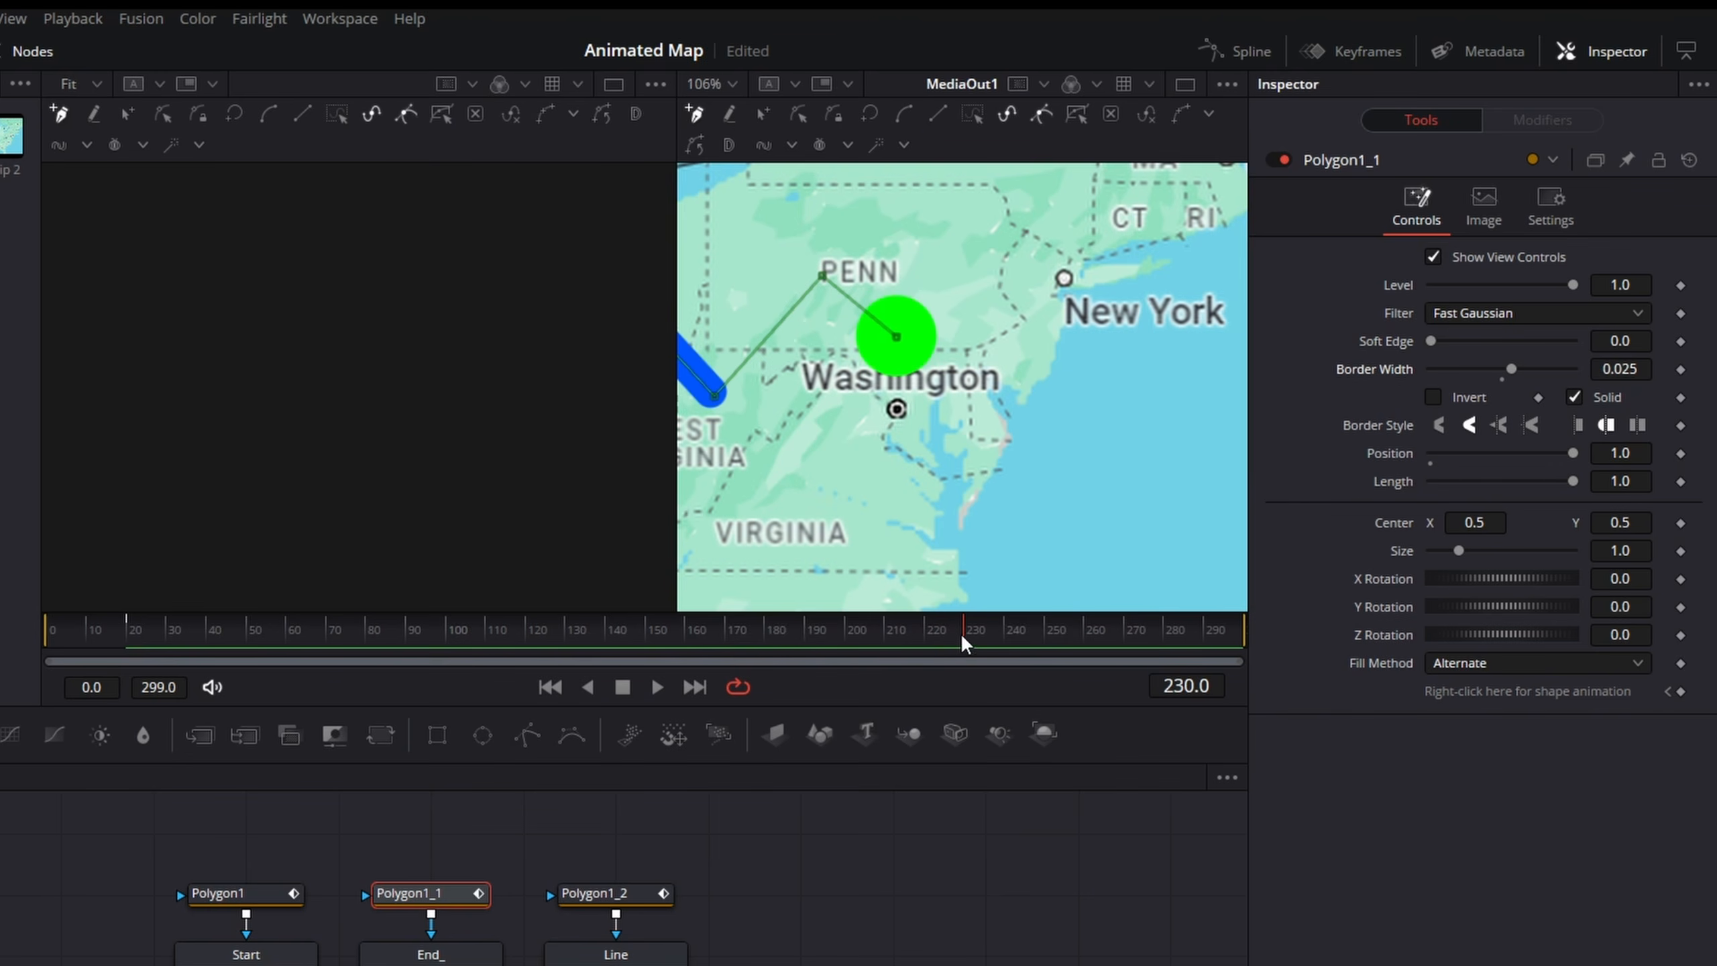
pyautogui.click(1611, 371)
pyautogui.press('Tab')
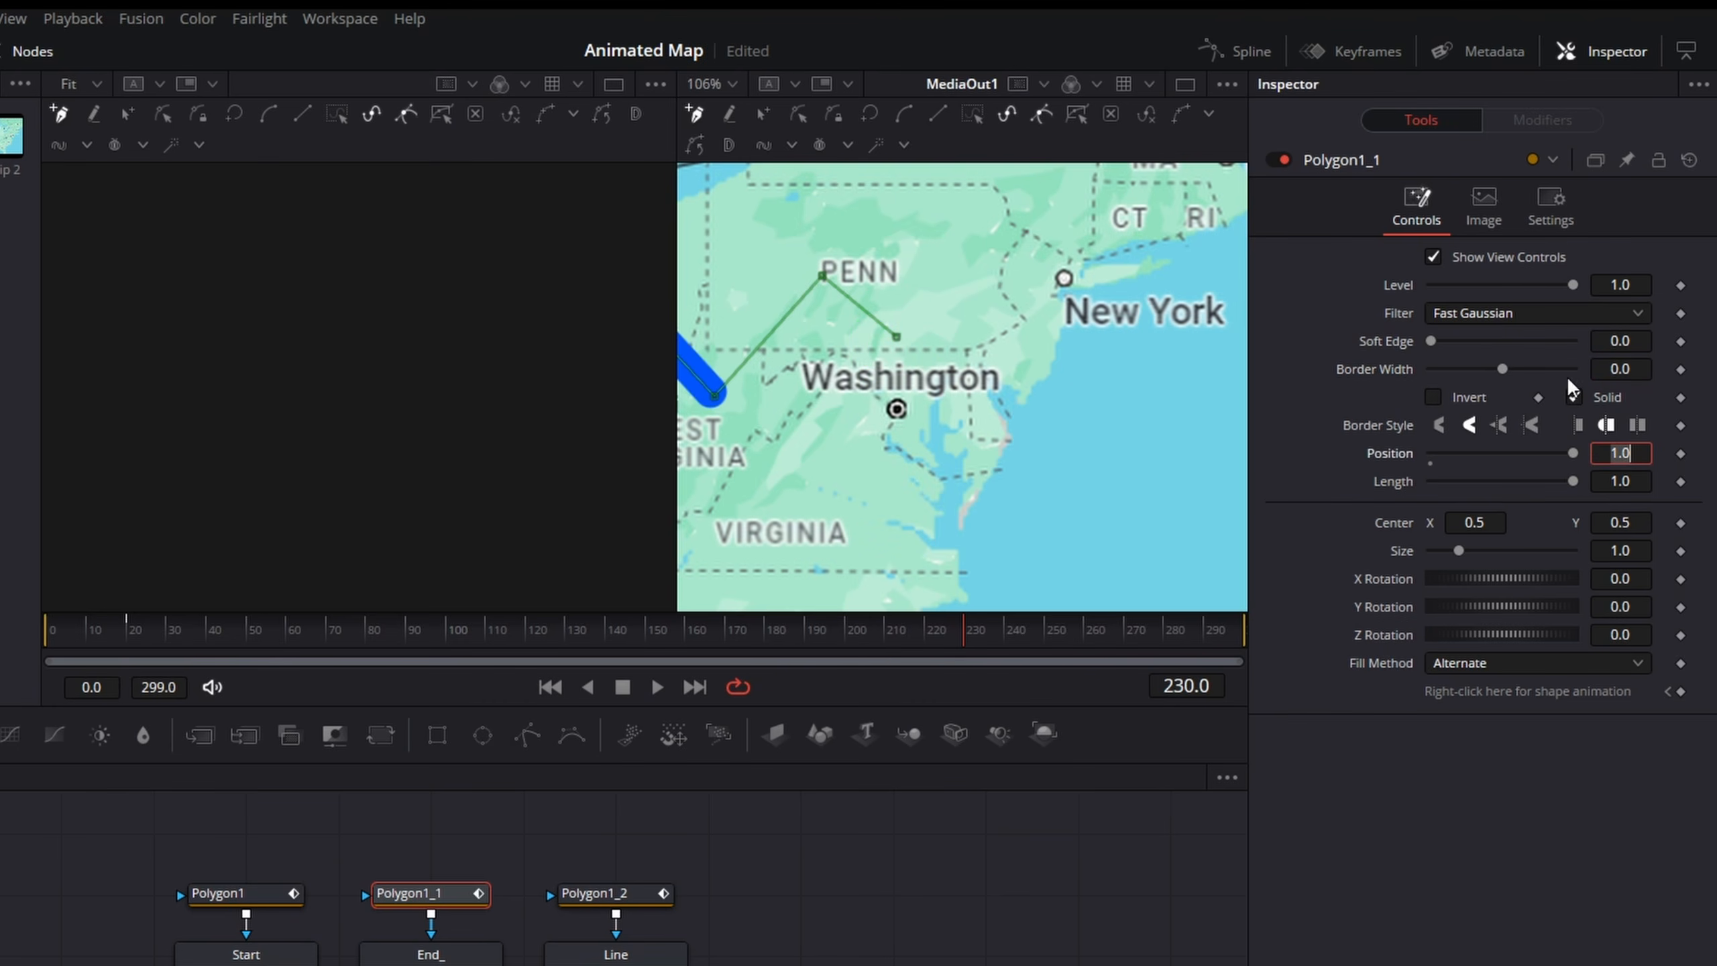
pyautogui.click(1681, 370)
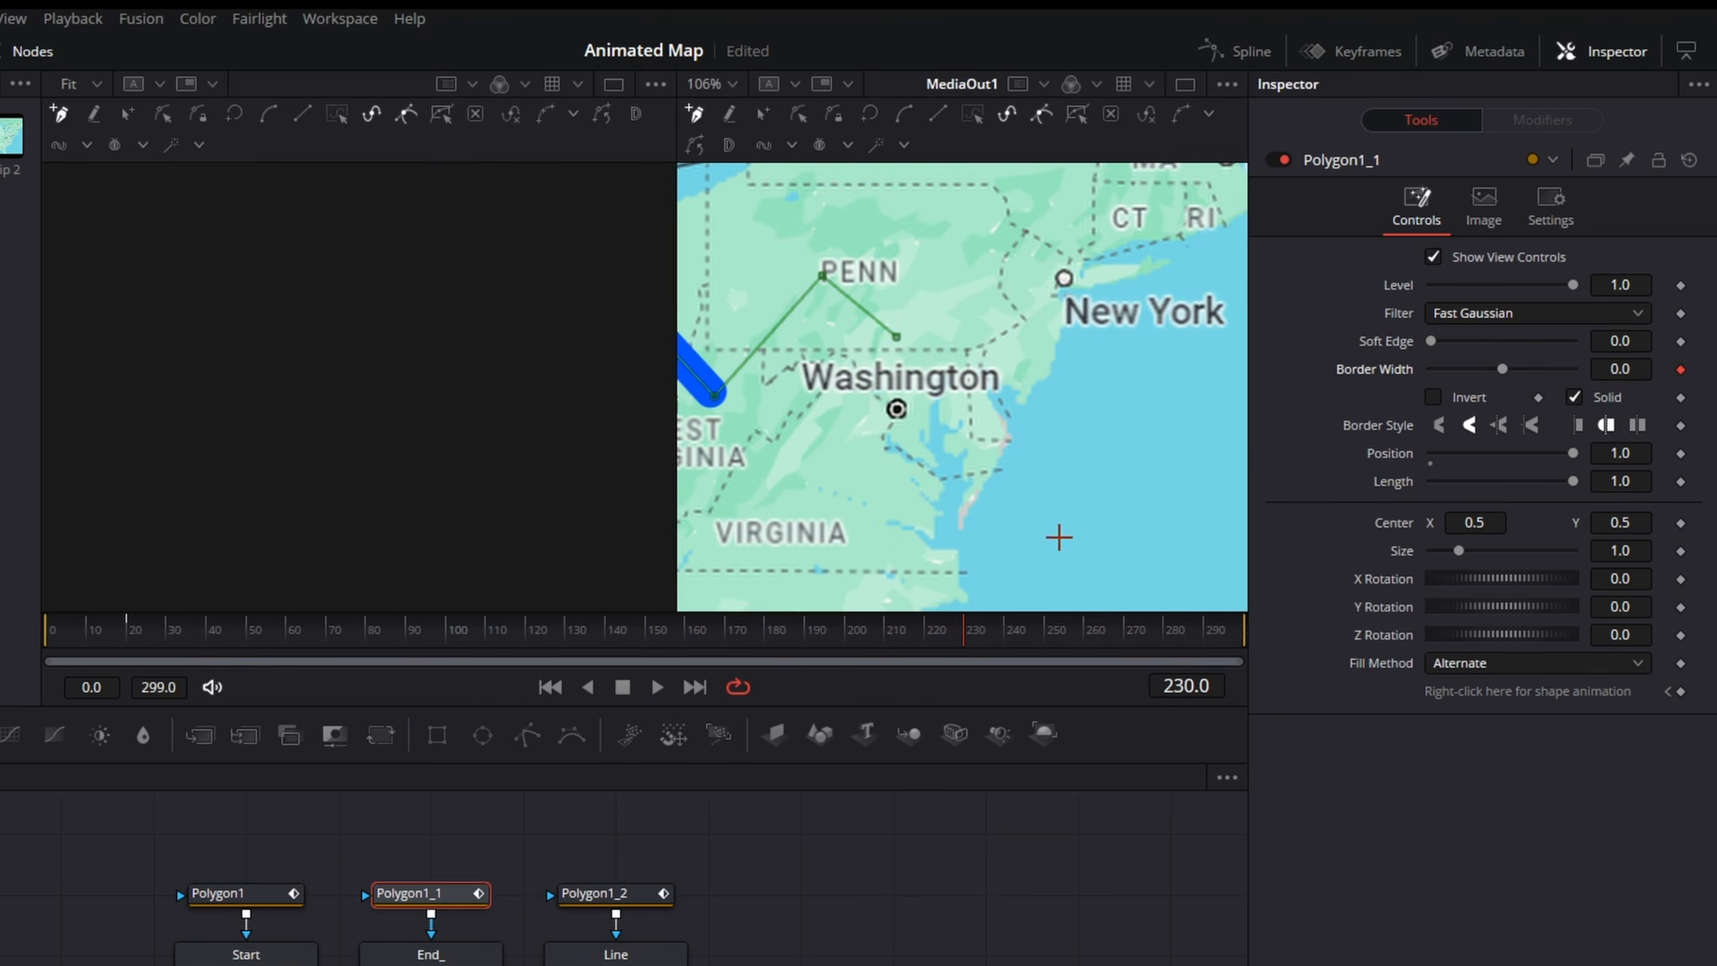
# - Add a border width keyframe of 0.025 to Polygon1_1 at frame 240
pyautogui.click(1006, 636)
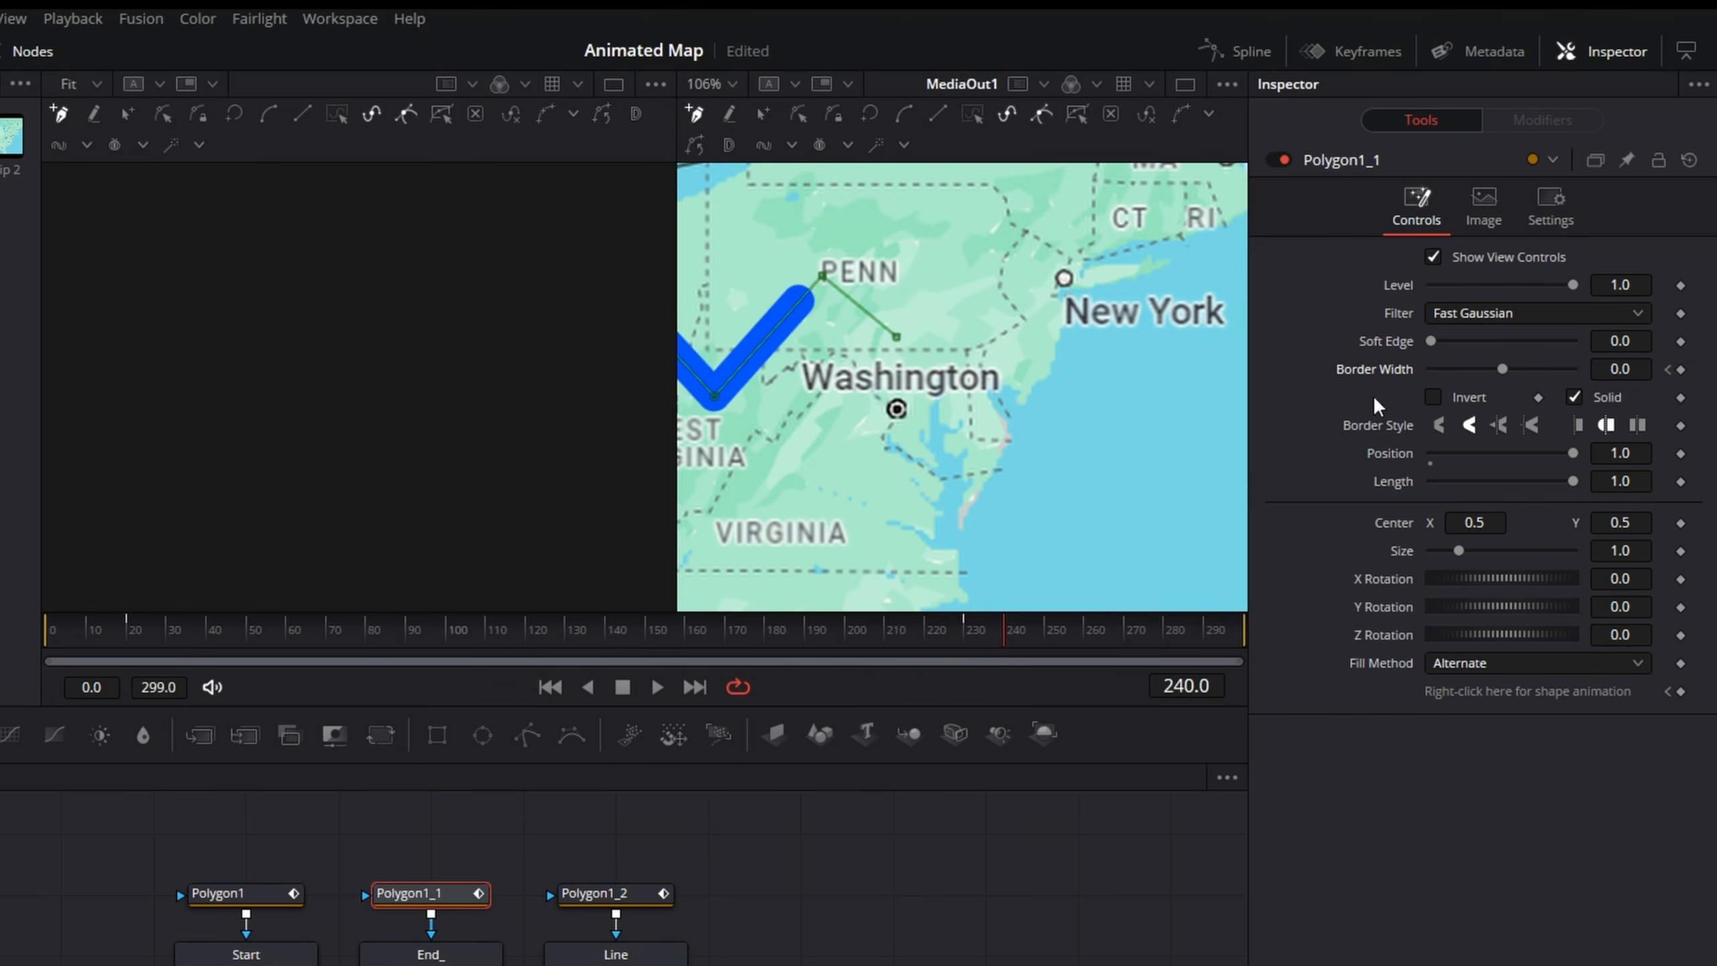
pyautogui.click(1616, 368)
pyautogui.write('0')
pyautogui.write('.025')
pyautogui.press('Tab')
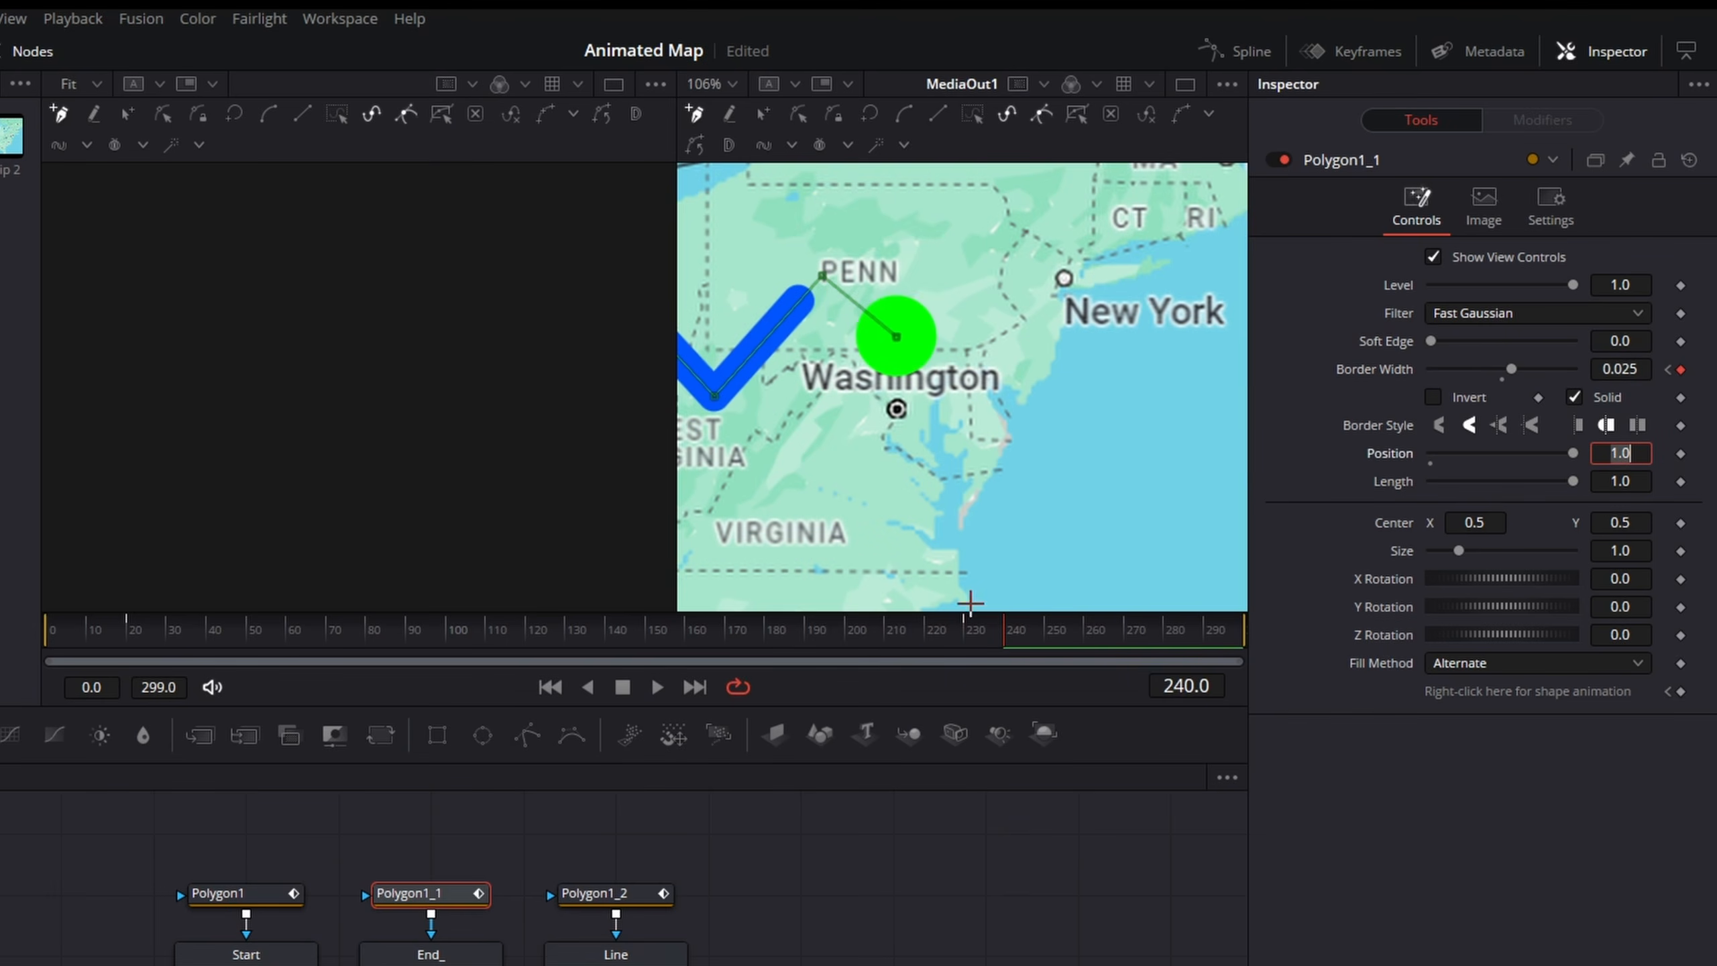
# - Add an overshoot to the end dot by keyframing Polygon1_1's border width at 0.0366 on frame 236
pyautogui.click(991, 628)
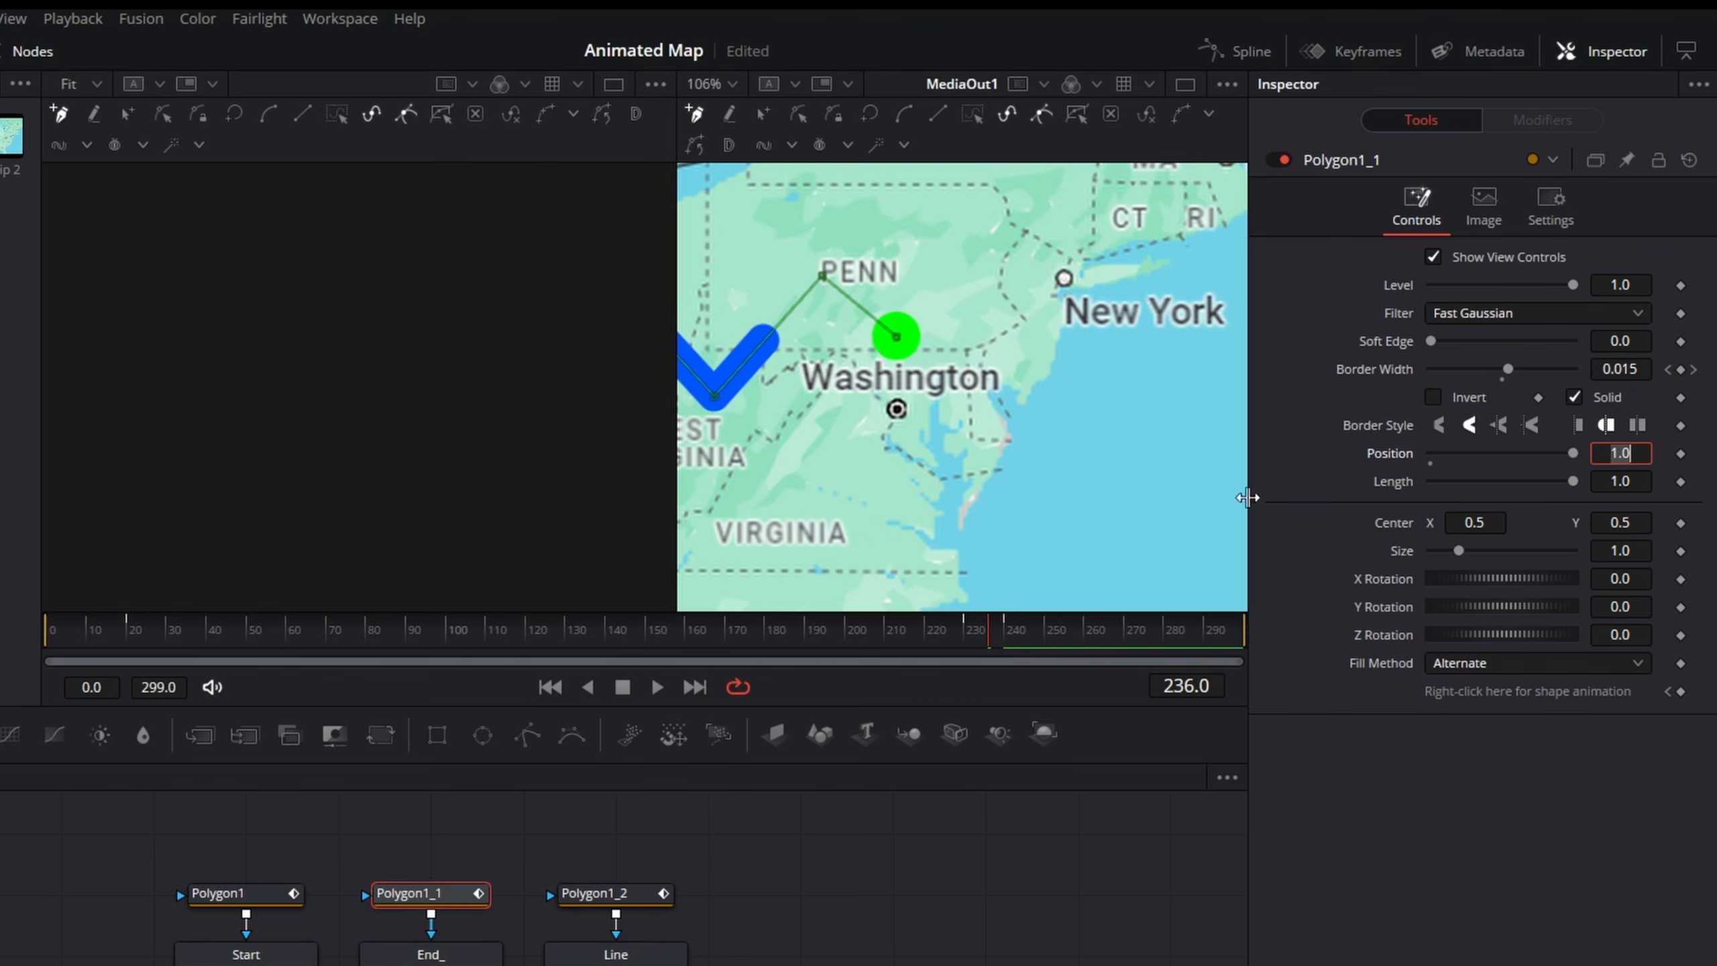
pyautogui.moveTo(1620, 364); pyautogui.dragTo(1666, 364)
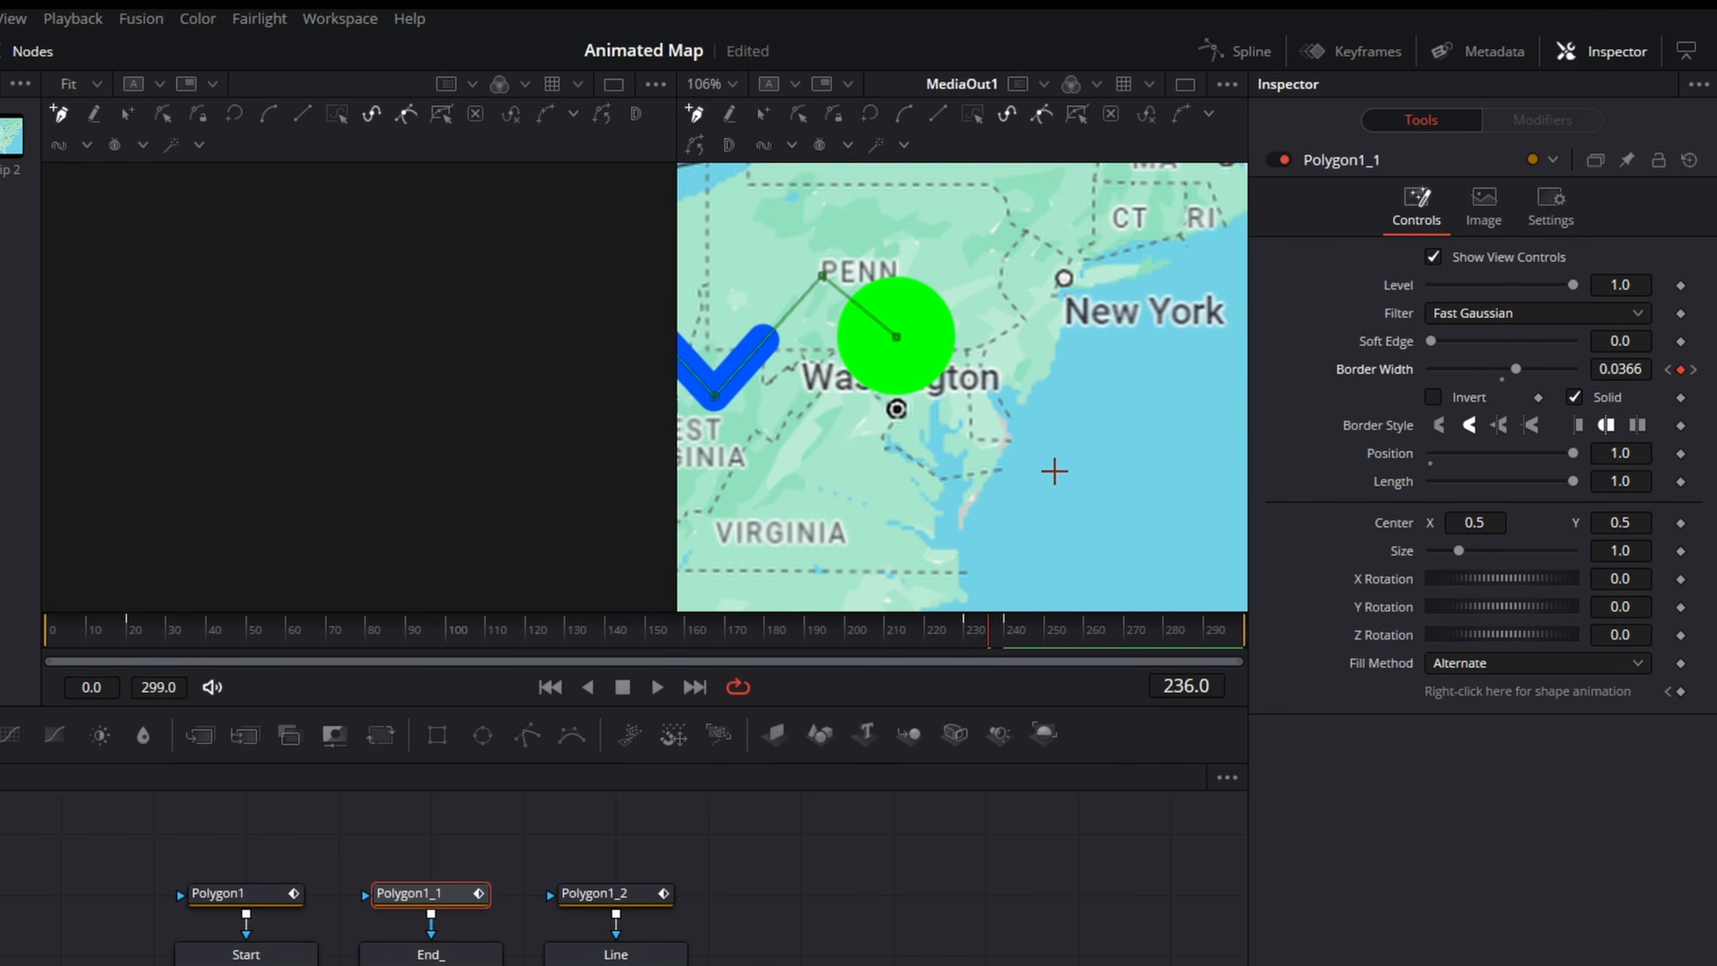
pyautogui.moveTo(951, 624)
pyautogui.mouseDown()
pyautogui.moveTo(888, 625)
pyautogui.moveTo(1088, 644)
pyautogui.moveTo(972, 643)
pyautogui.mouseUp()
# - Review the complete route animation with the whole map fitted in the viewer
pyautogui.click(727, 88)
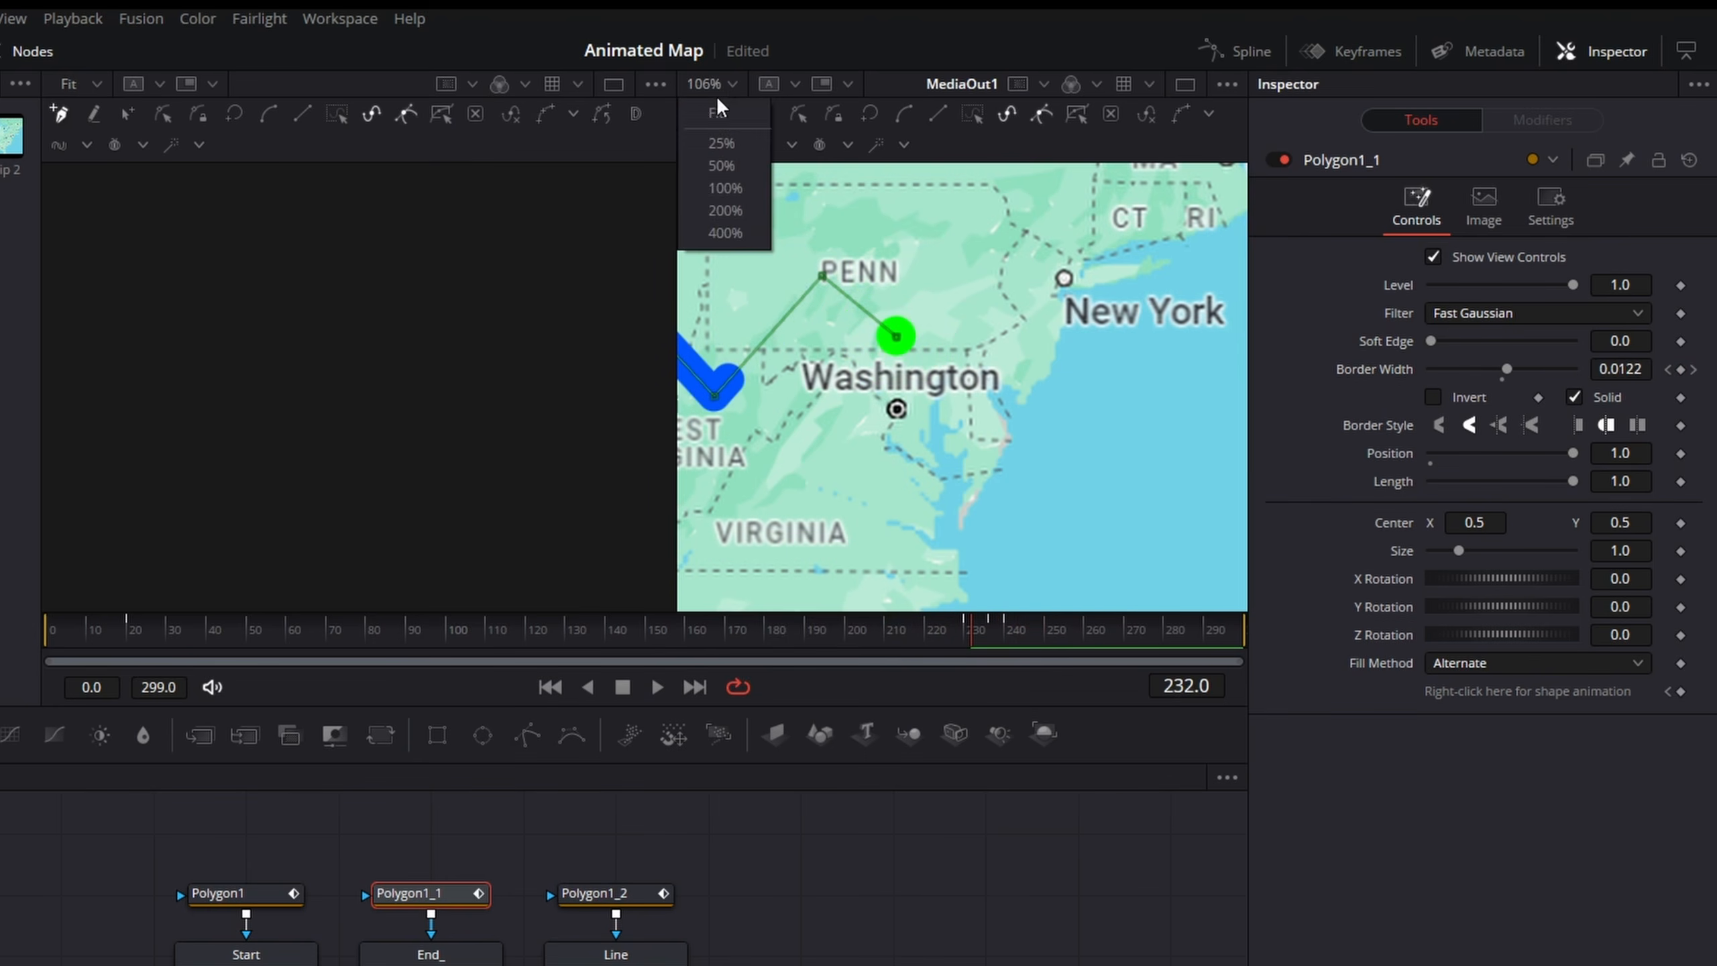
pyautogui.click(721, 145)
pyautogui.moveTo(81, 631)
pyautogui.mouseDown()
pyautogui.moveTo(1060, 675)
pyautogui.moveTo(1045, 676)
pyautogui.mouseUp()
pyautogui.click(139, 646)
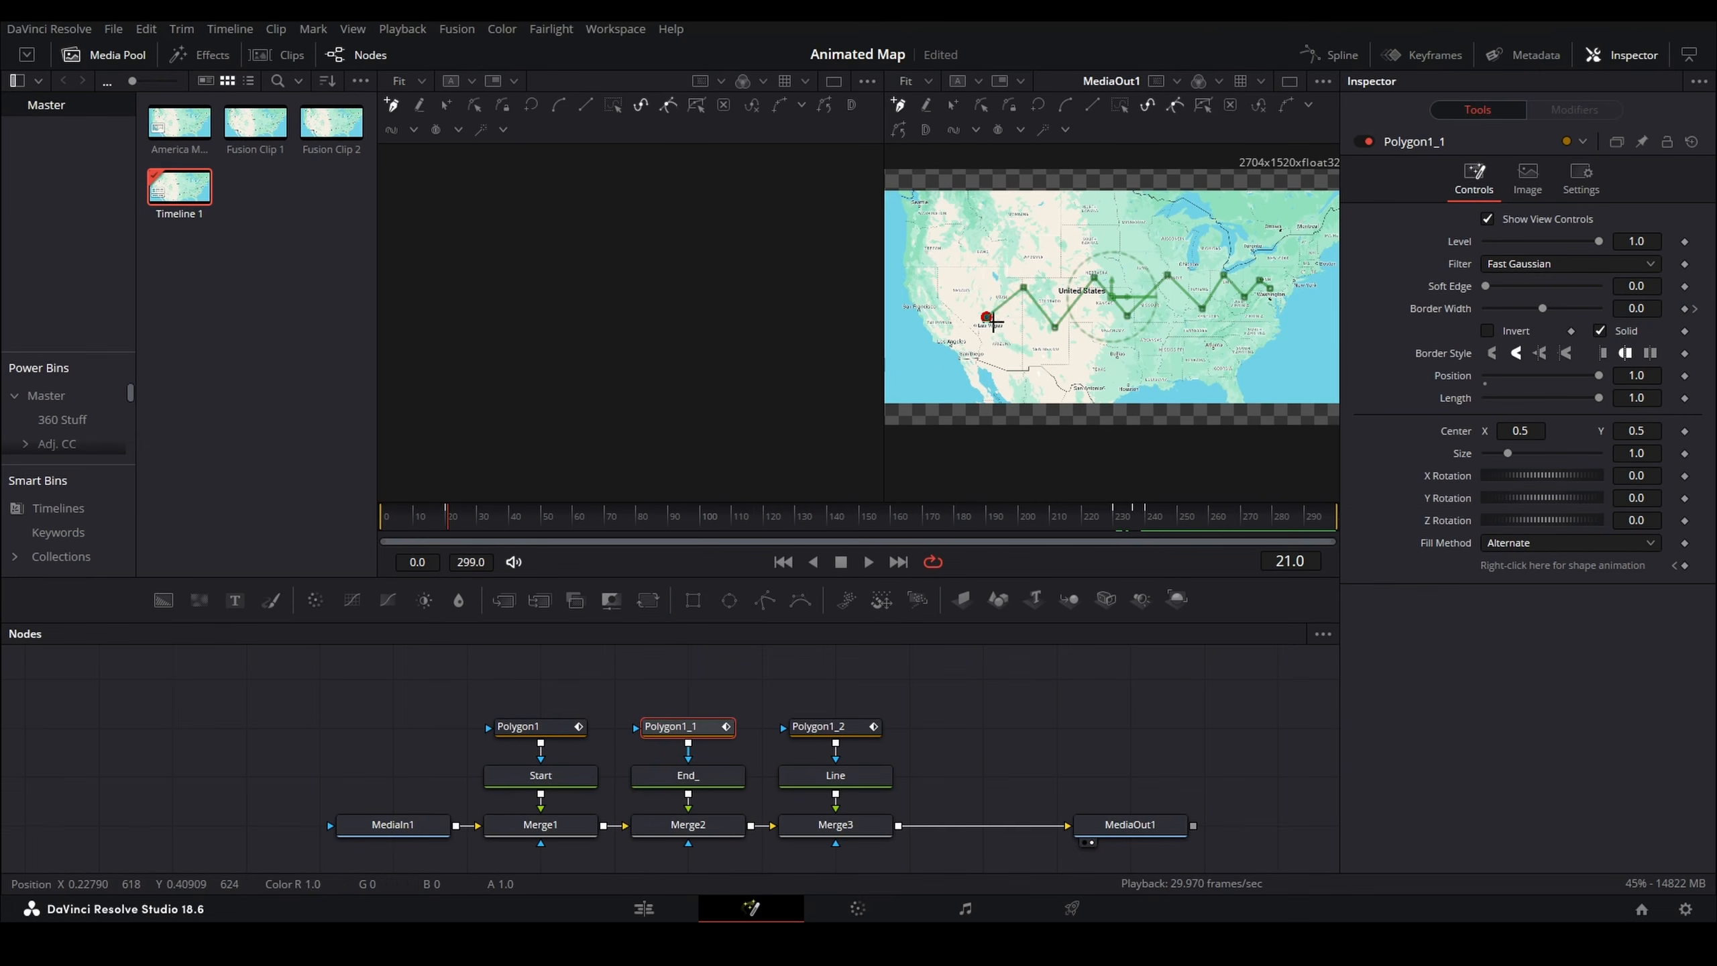
# - Move the Start, End_ and Line nodes and their polygon masks up together to make room above the merges
pyautogui.click(682, 524)
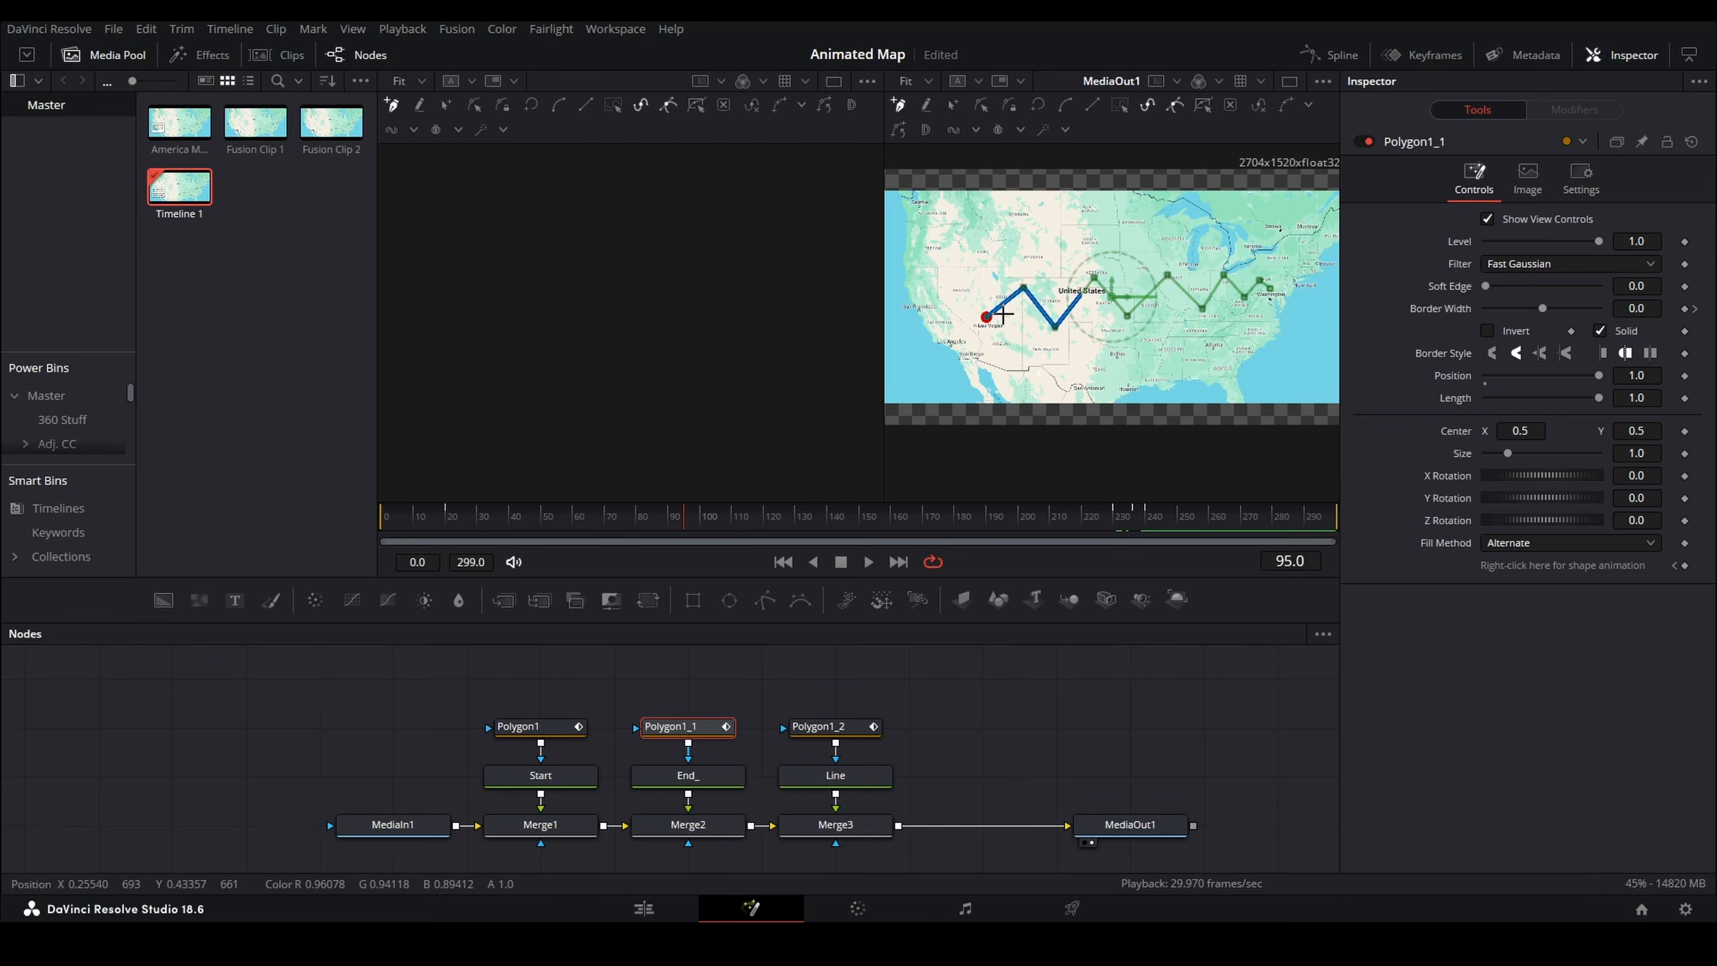
pyautogui.scroll(5, 989, 340)
pyautogui.moveTo(1085, 262); pyautogui.dragTo(1008, 330)
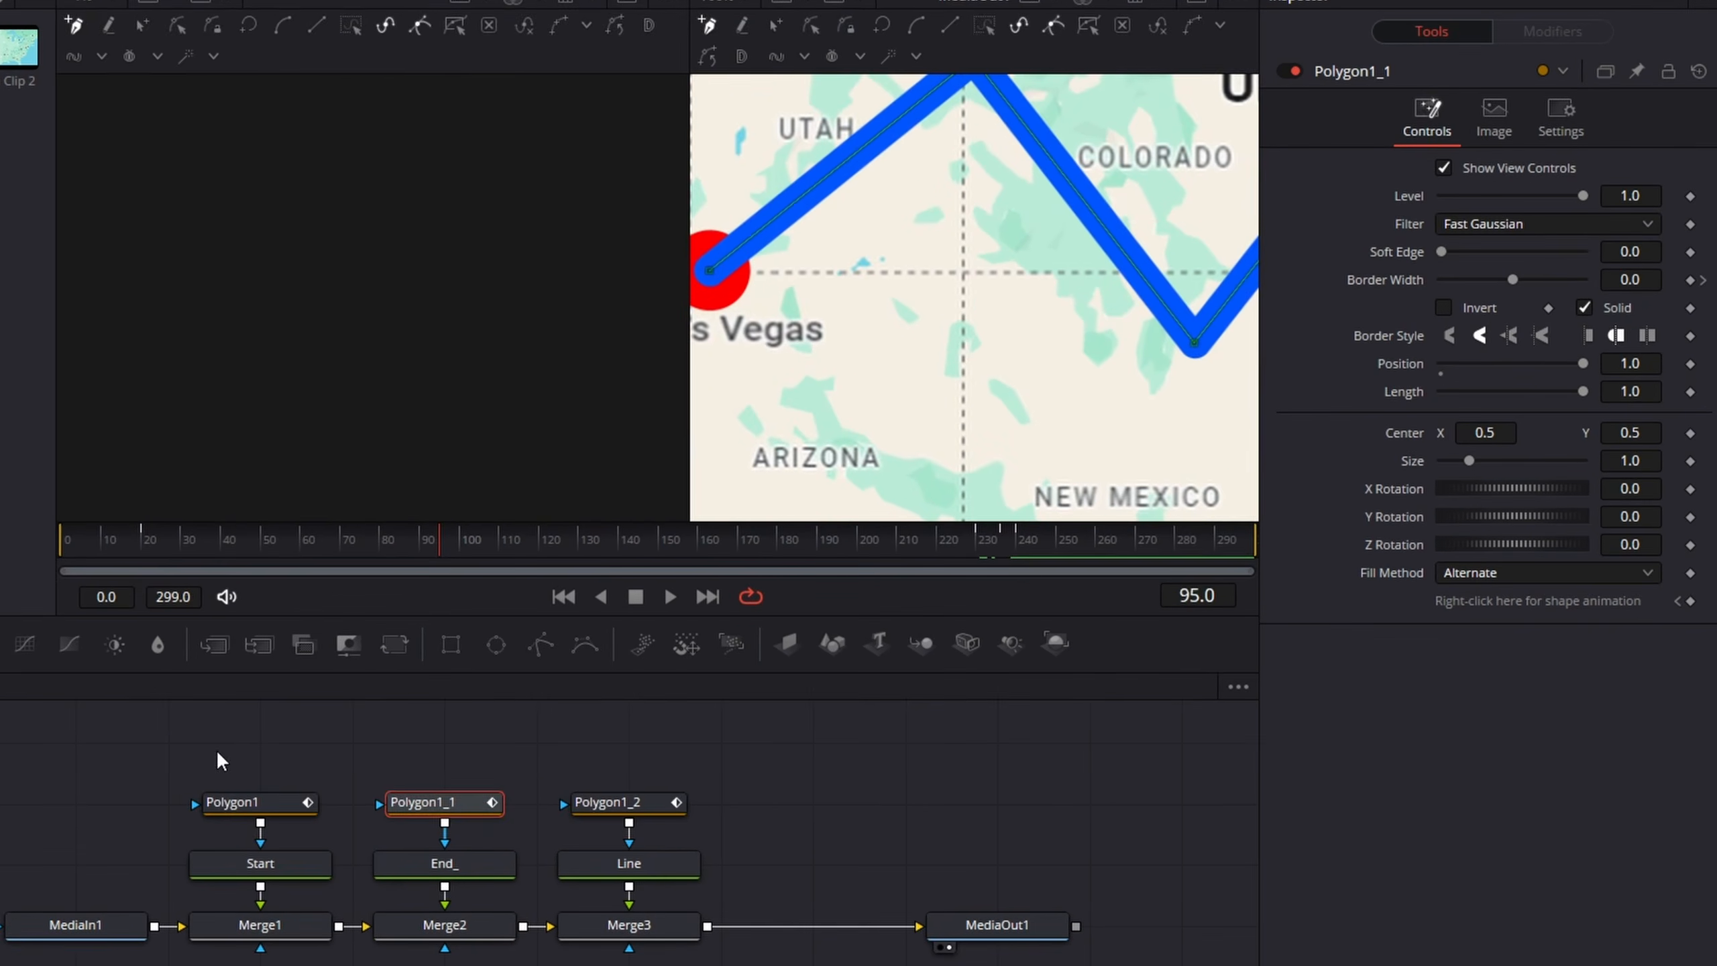
pyautogui.moveTo(344, 719); pyautogui.dragTo(764, 829)
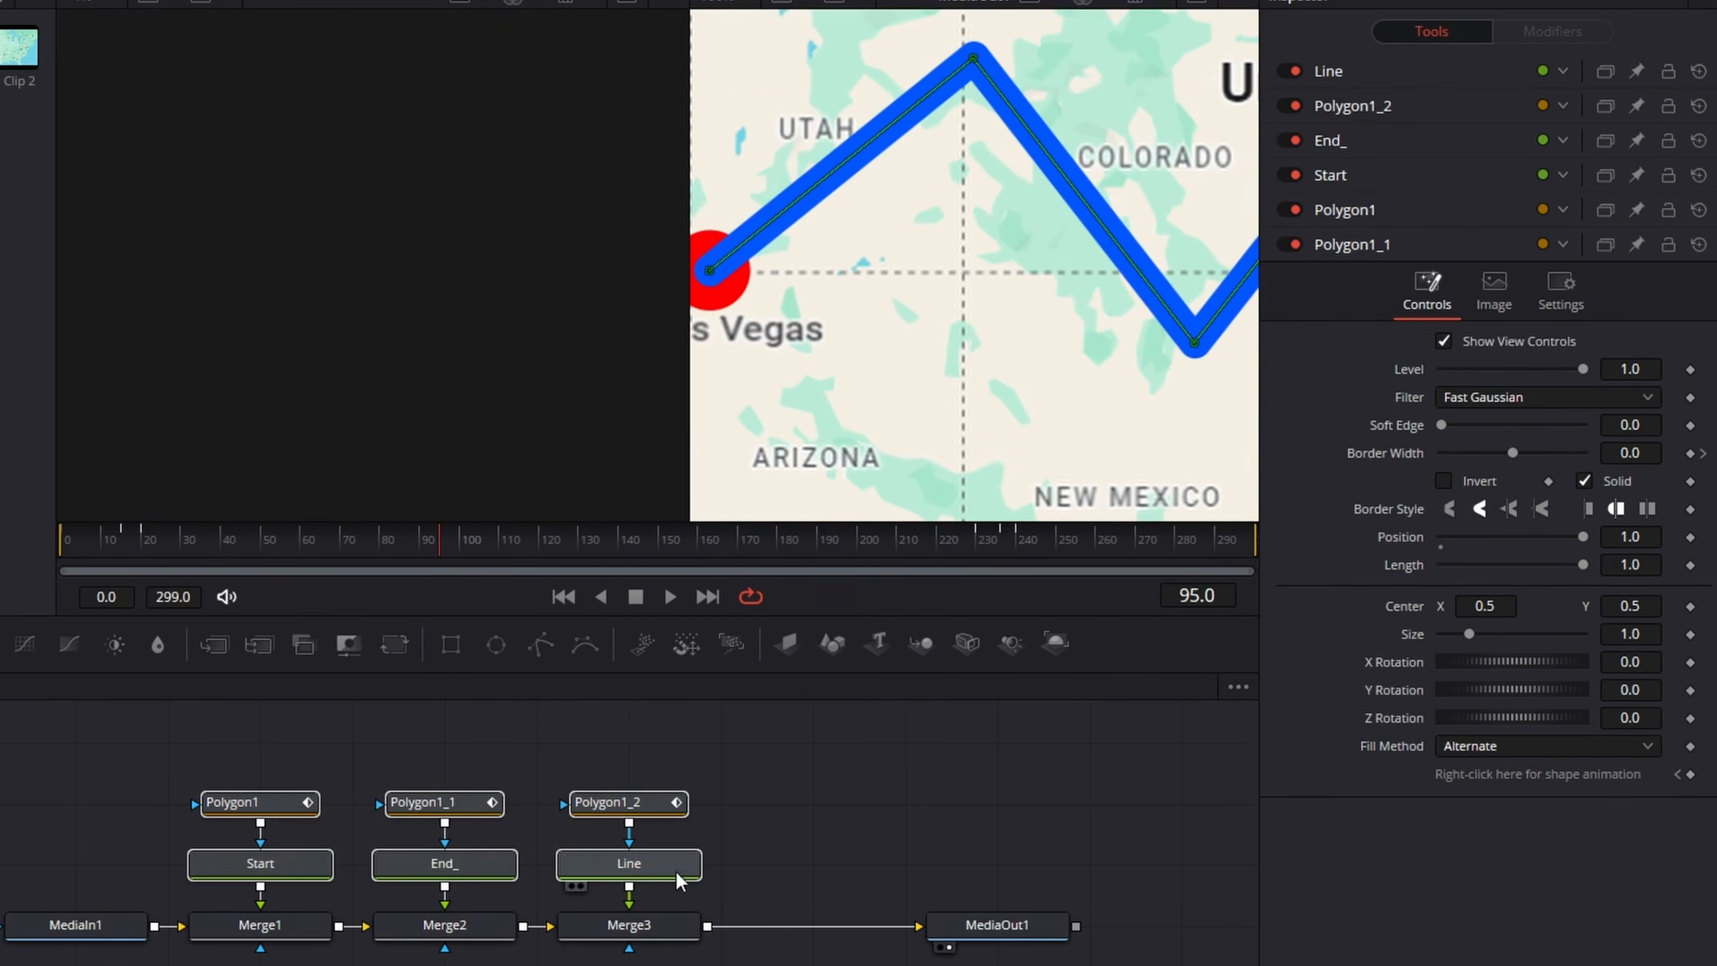
pyautogui.moveTo(617, 864); pyautogui.dragTo(619, 805)
pyautogui.click(72, 808)
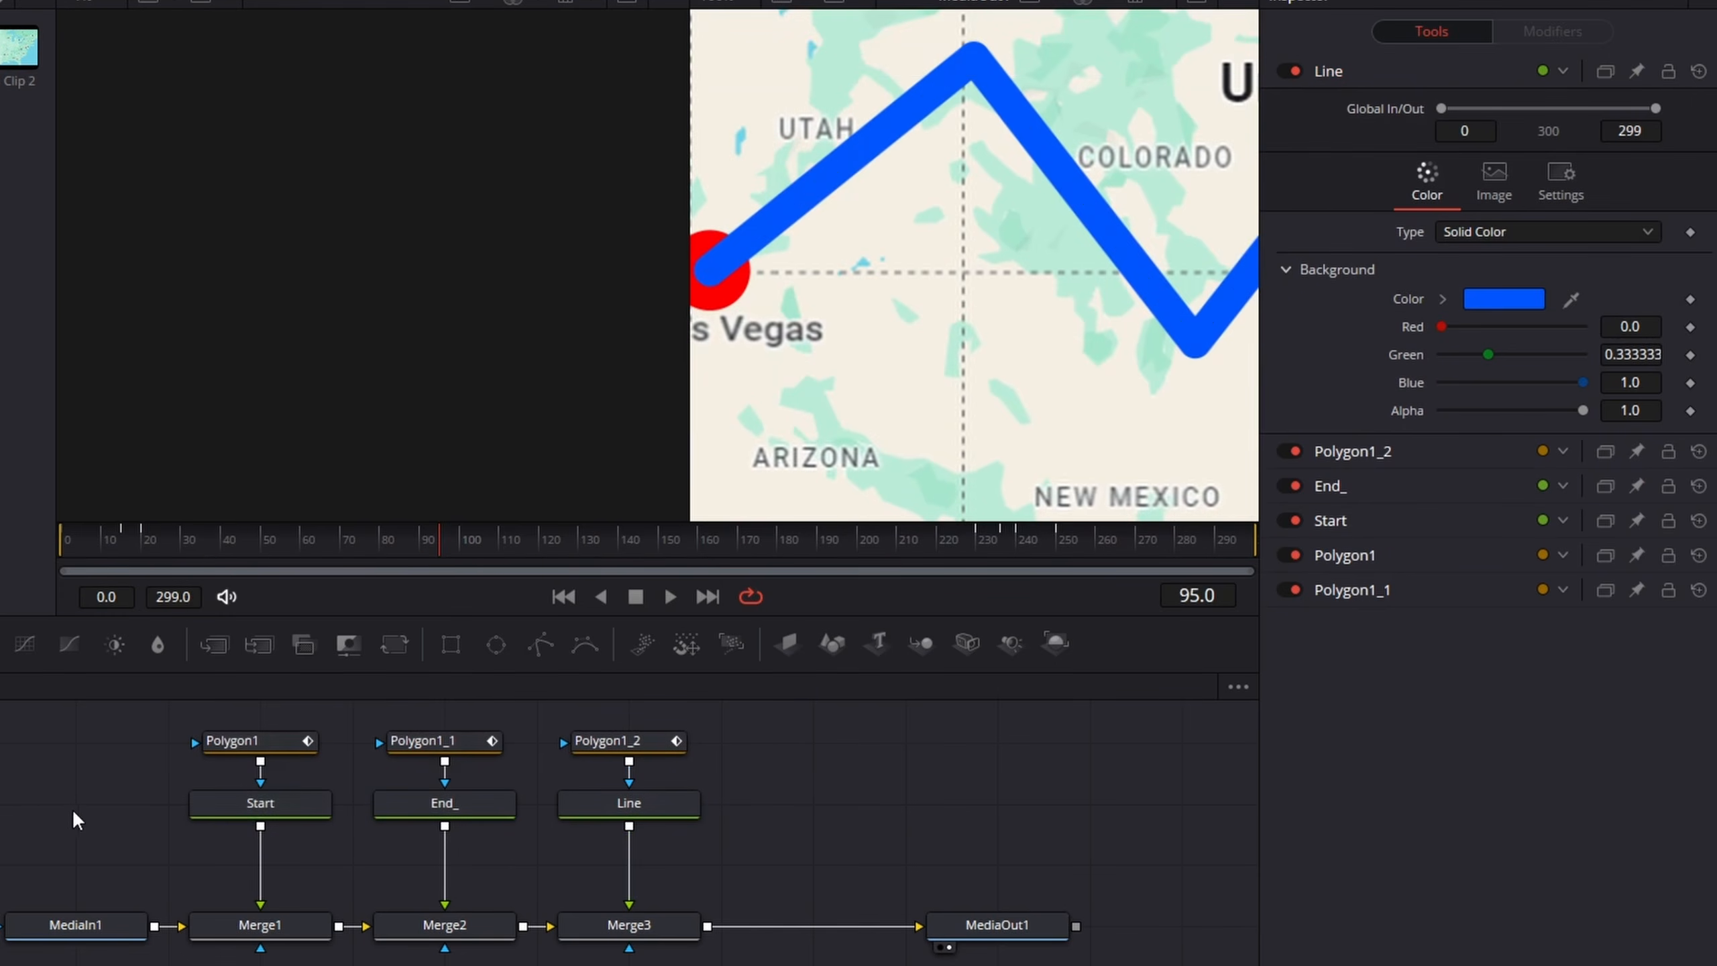
# - Add a Drop Shadow node between the Line node and Merge3
pyautogui.click(629, 815)
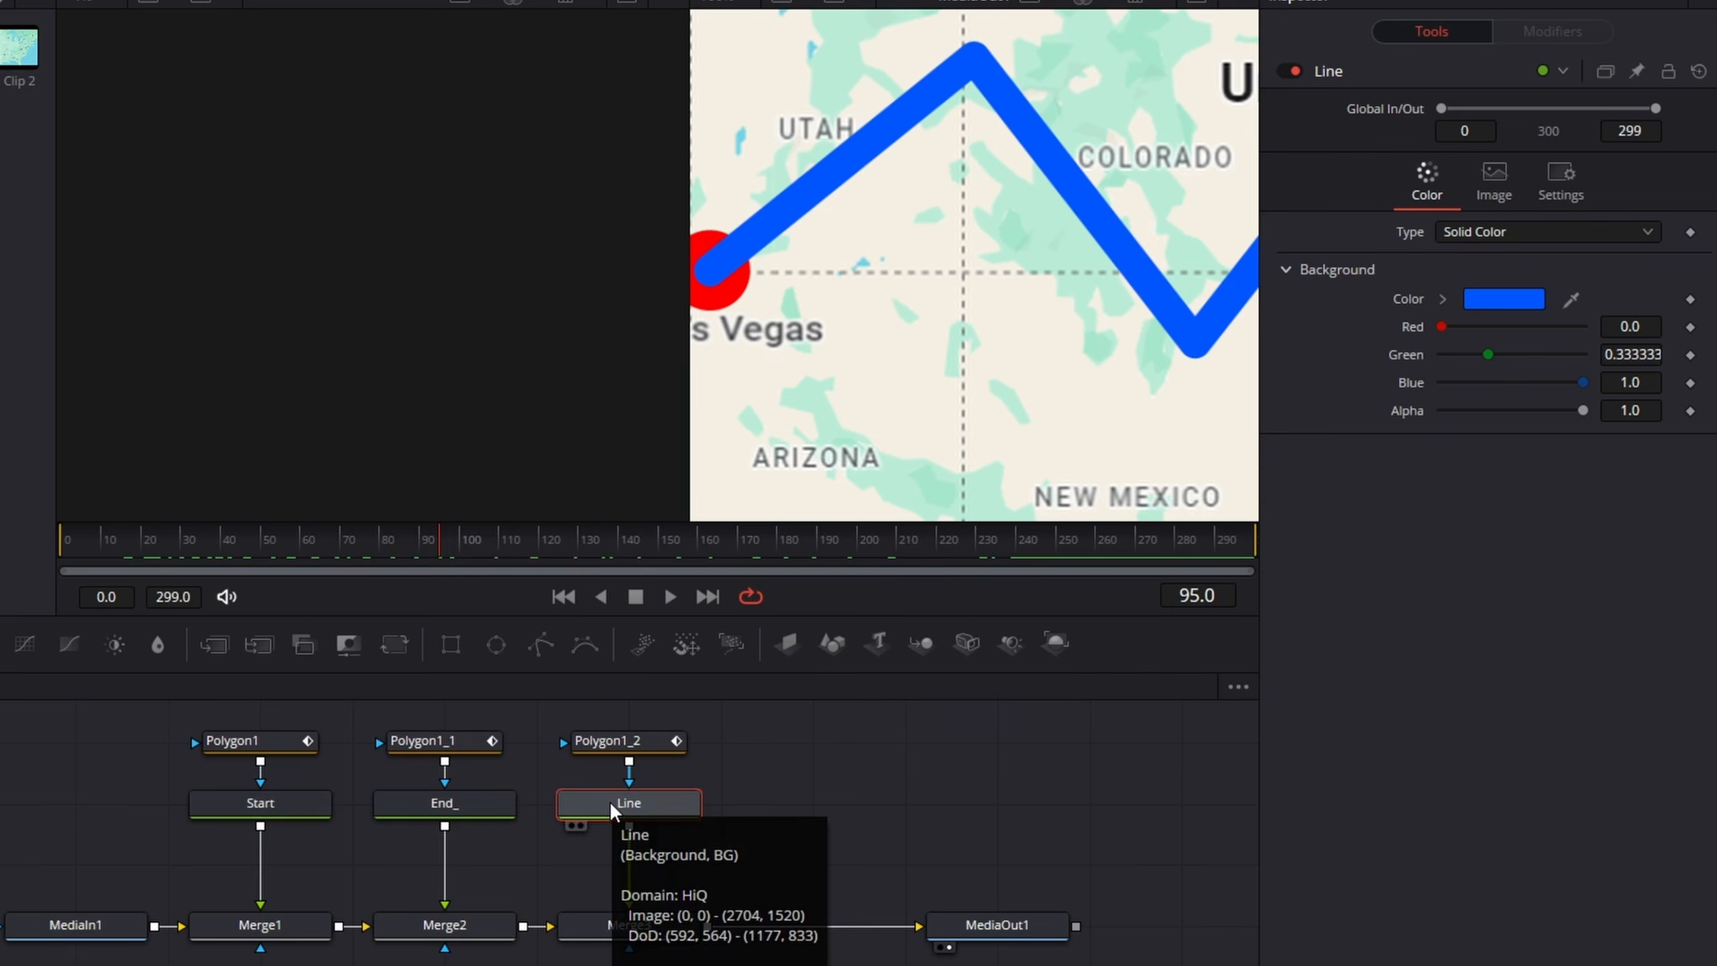
pyautogui.hotkey('shift', 'space')
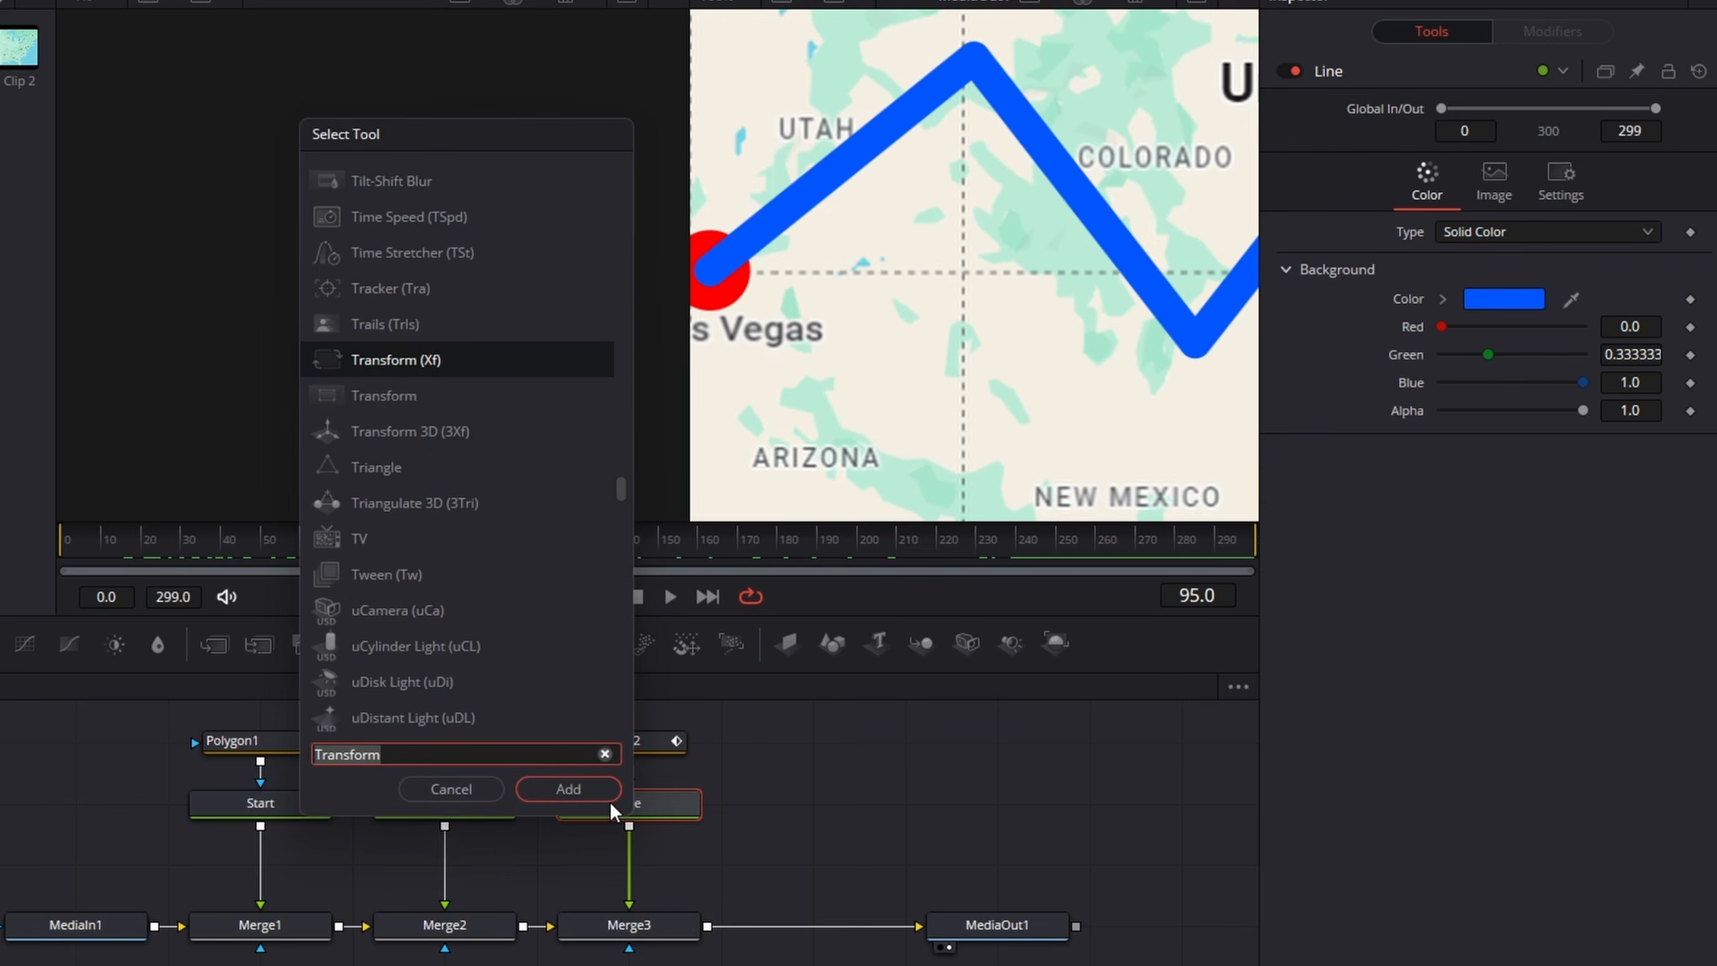
pyautogui.write('drop')
pyautogui.click(470, 180)
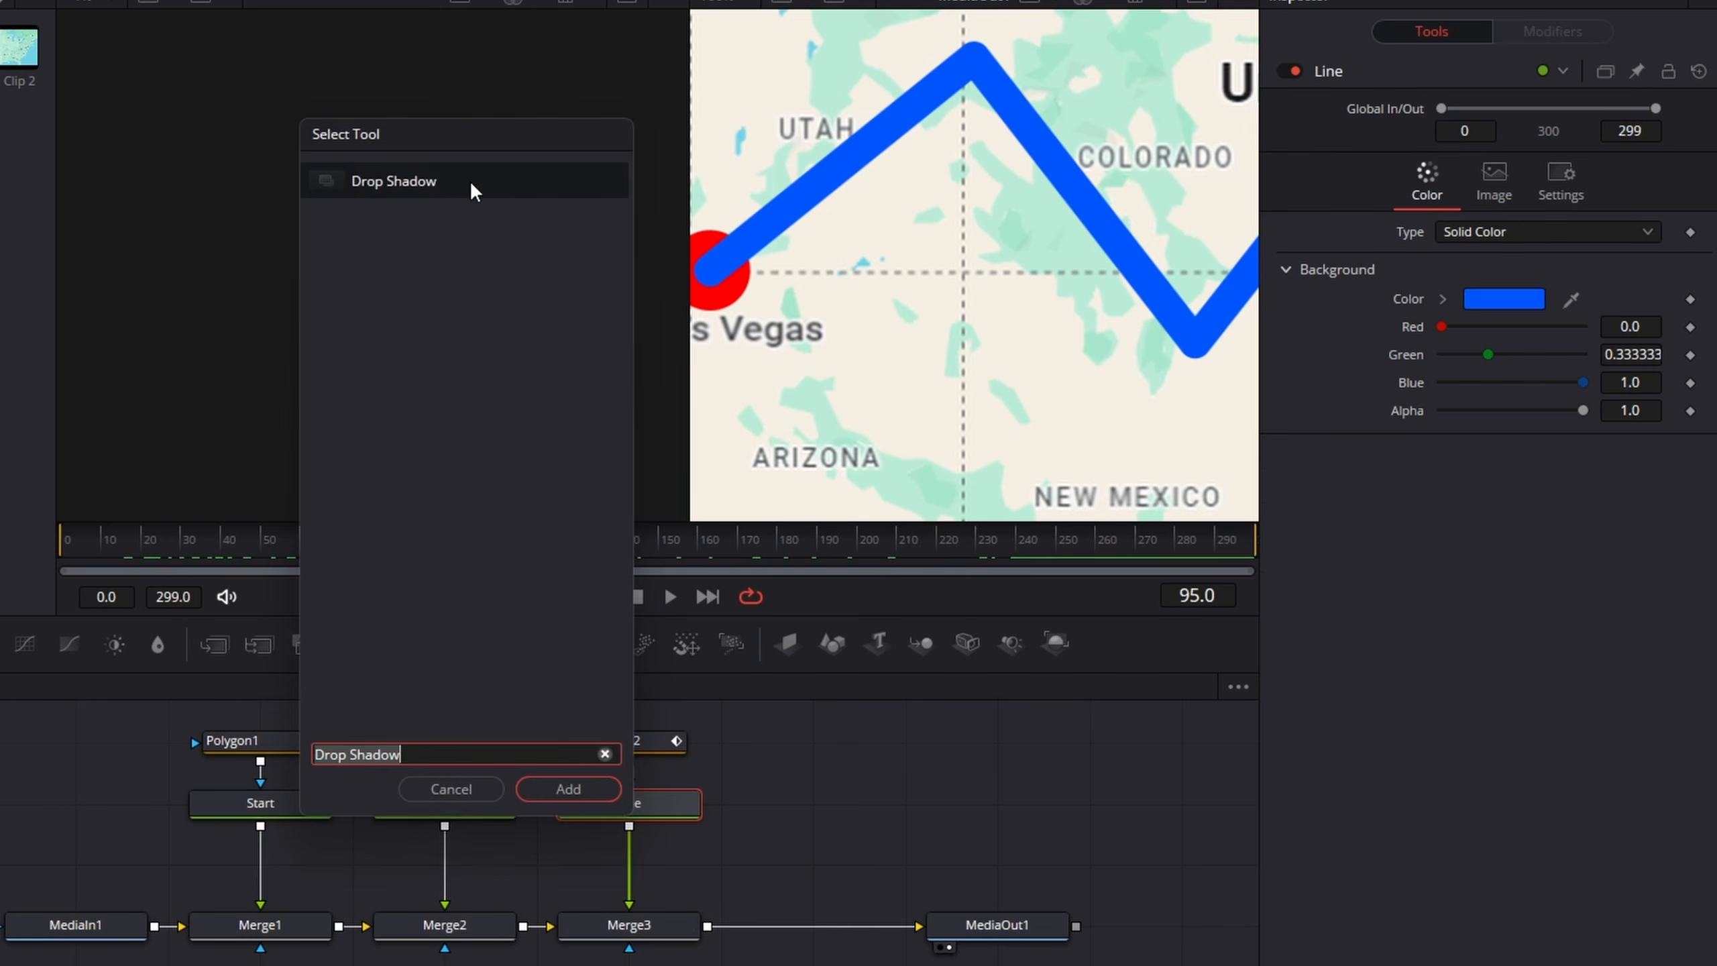
pyautogui.click(592, 790)
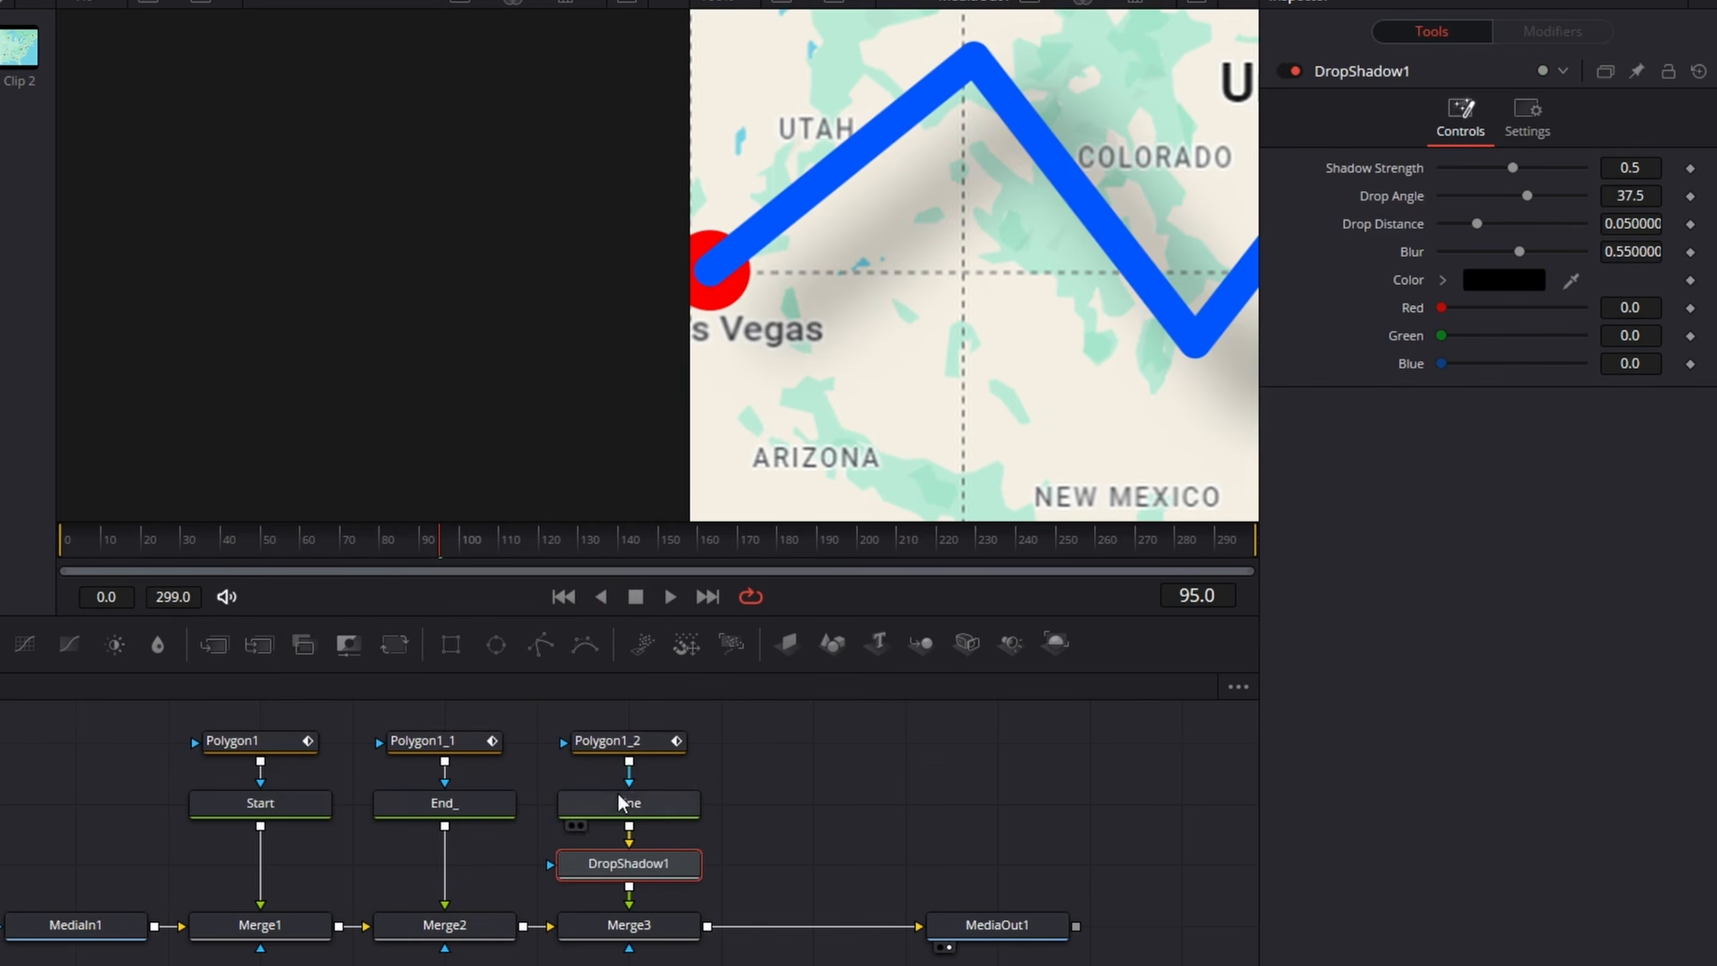
# - Refine the line's drop shadow to strength 0.654, drop distance 0.0094 and blur 0.339
pyautogui.click(1518, 171)
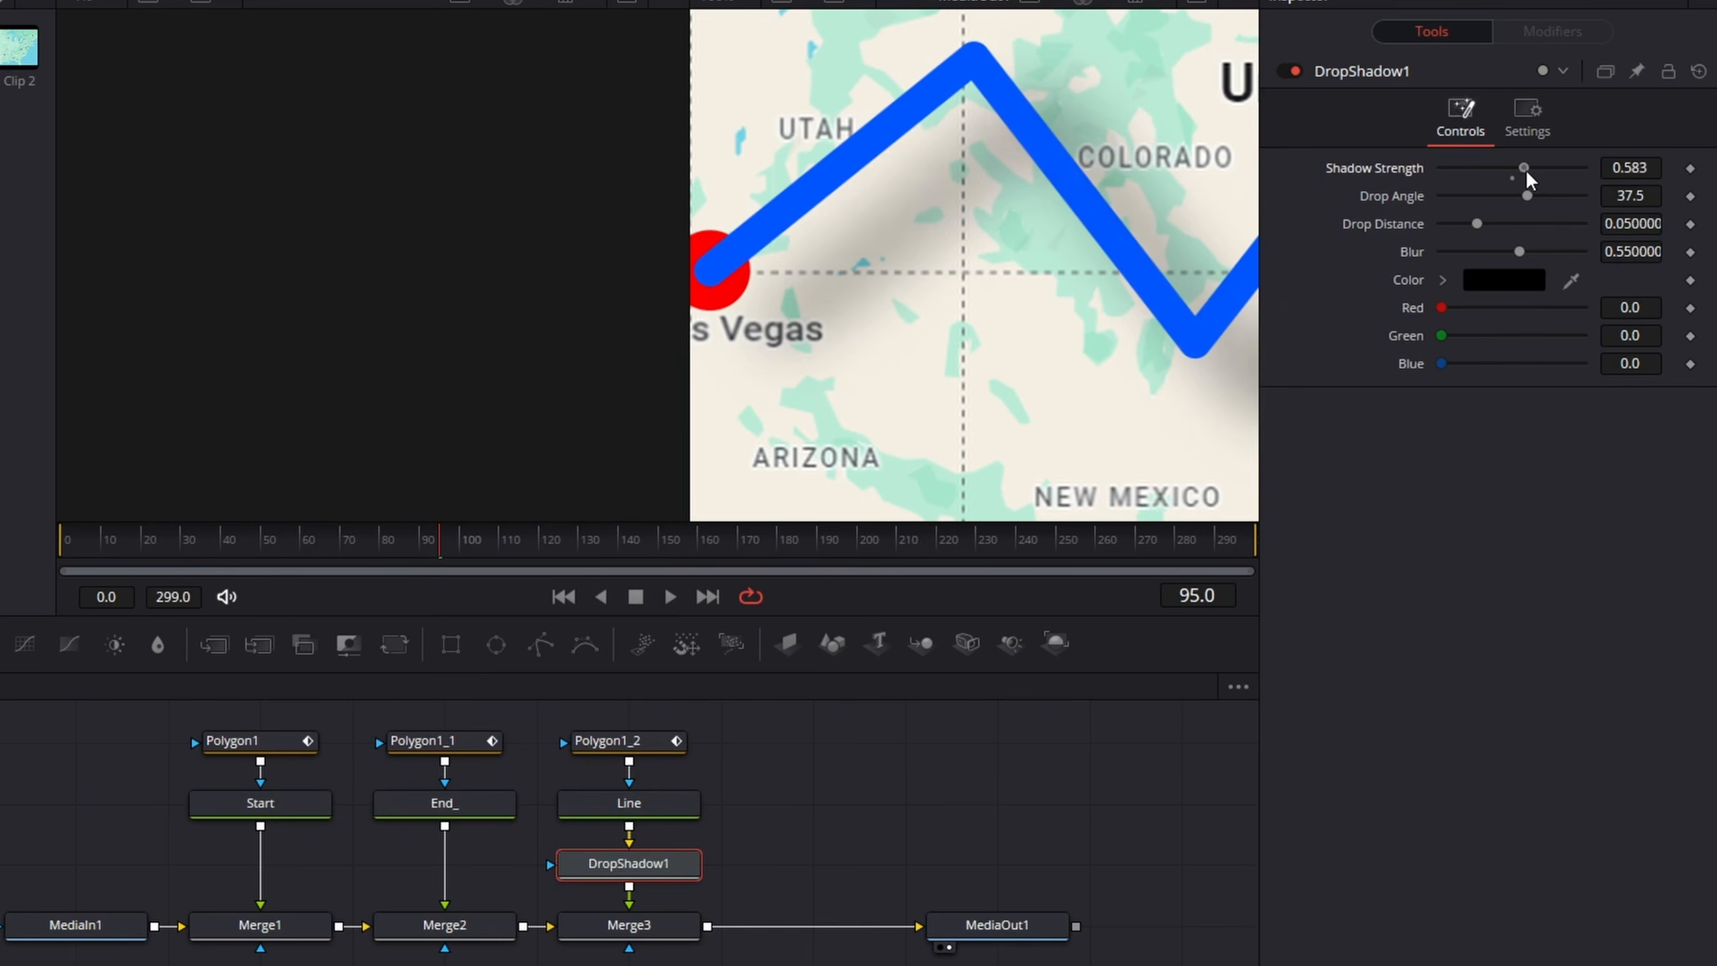
pyautogui.moveTo(1518, 173); pyautogui.dragTo(1625, 173)
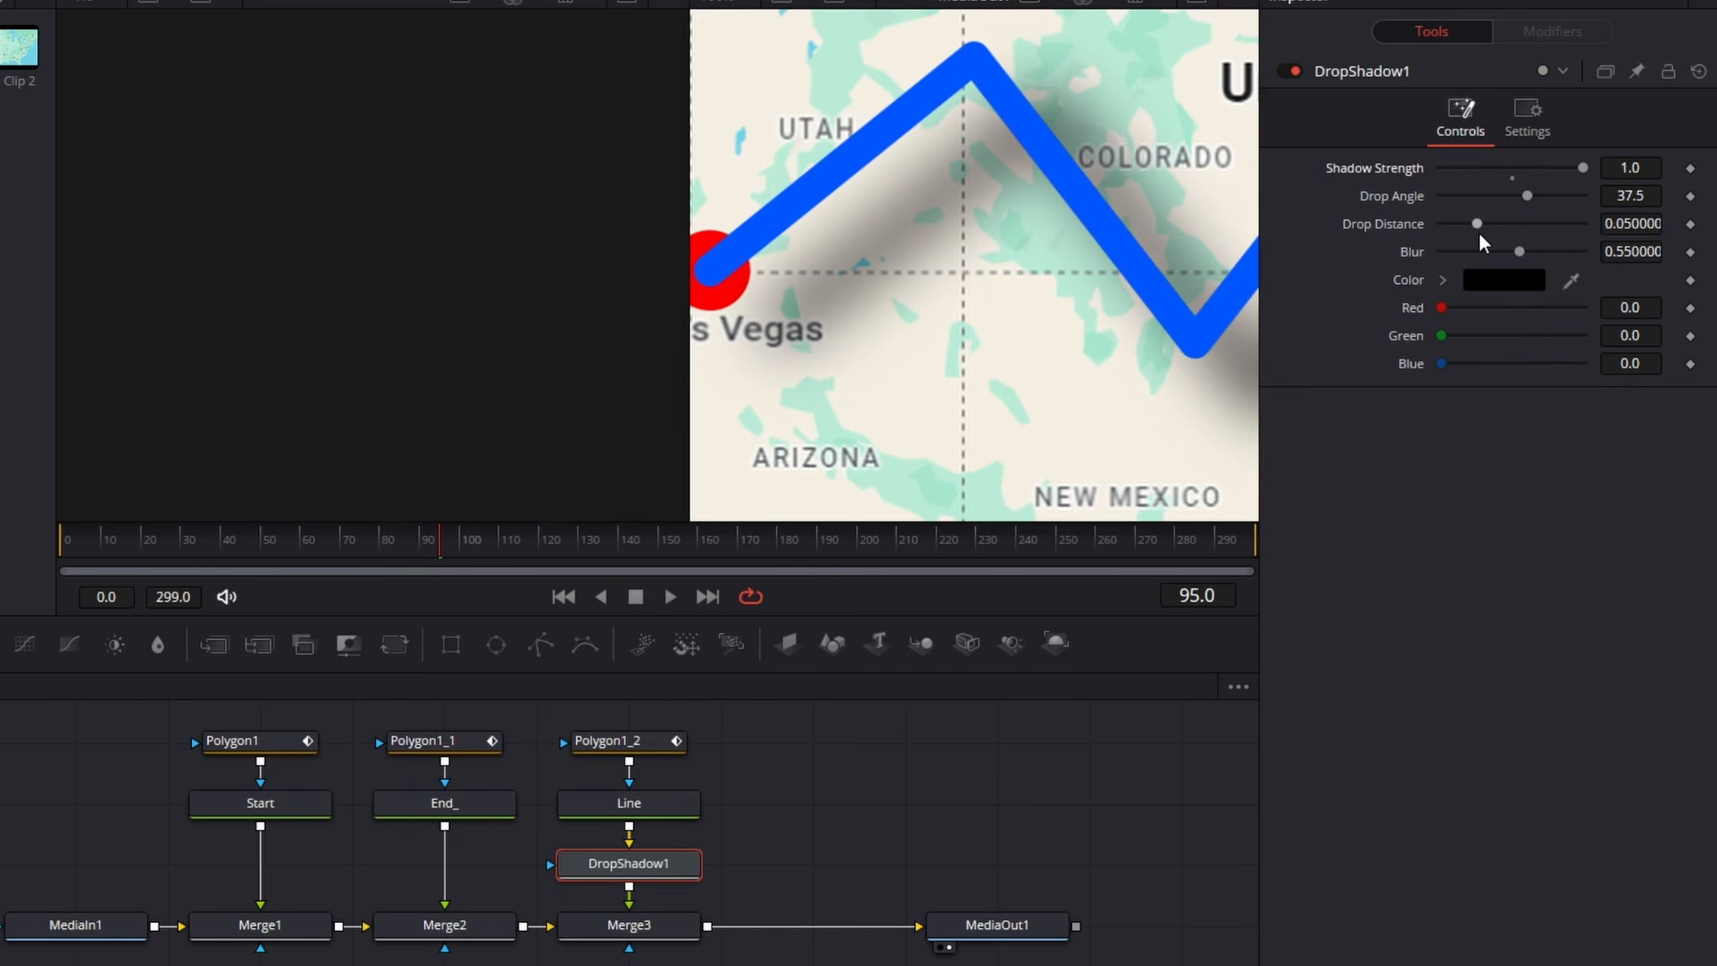
pyautogui.moveTo(1476, 225)
pyautogui.mouseDown()
pyautogui.moveTo(1446, 225)
pyautogui.moveTo(1543, 256)
pyautogui.moveTo(1460, 260)
pyautogui.moveTo(1478, 255)
pyautogui.mouseUp()
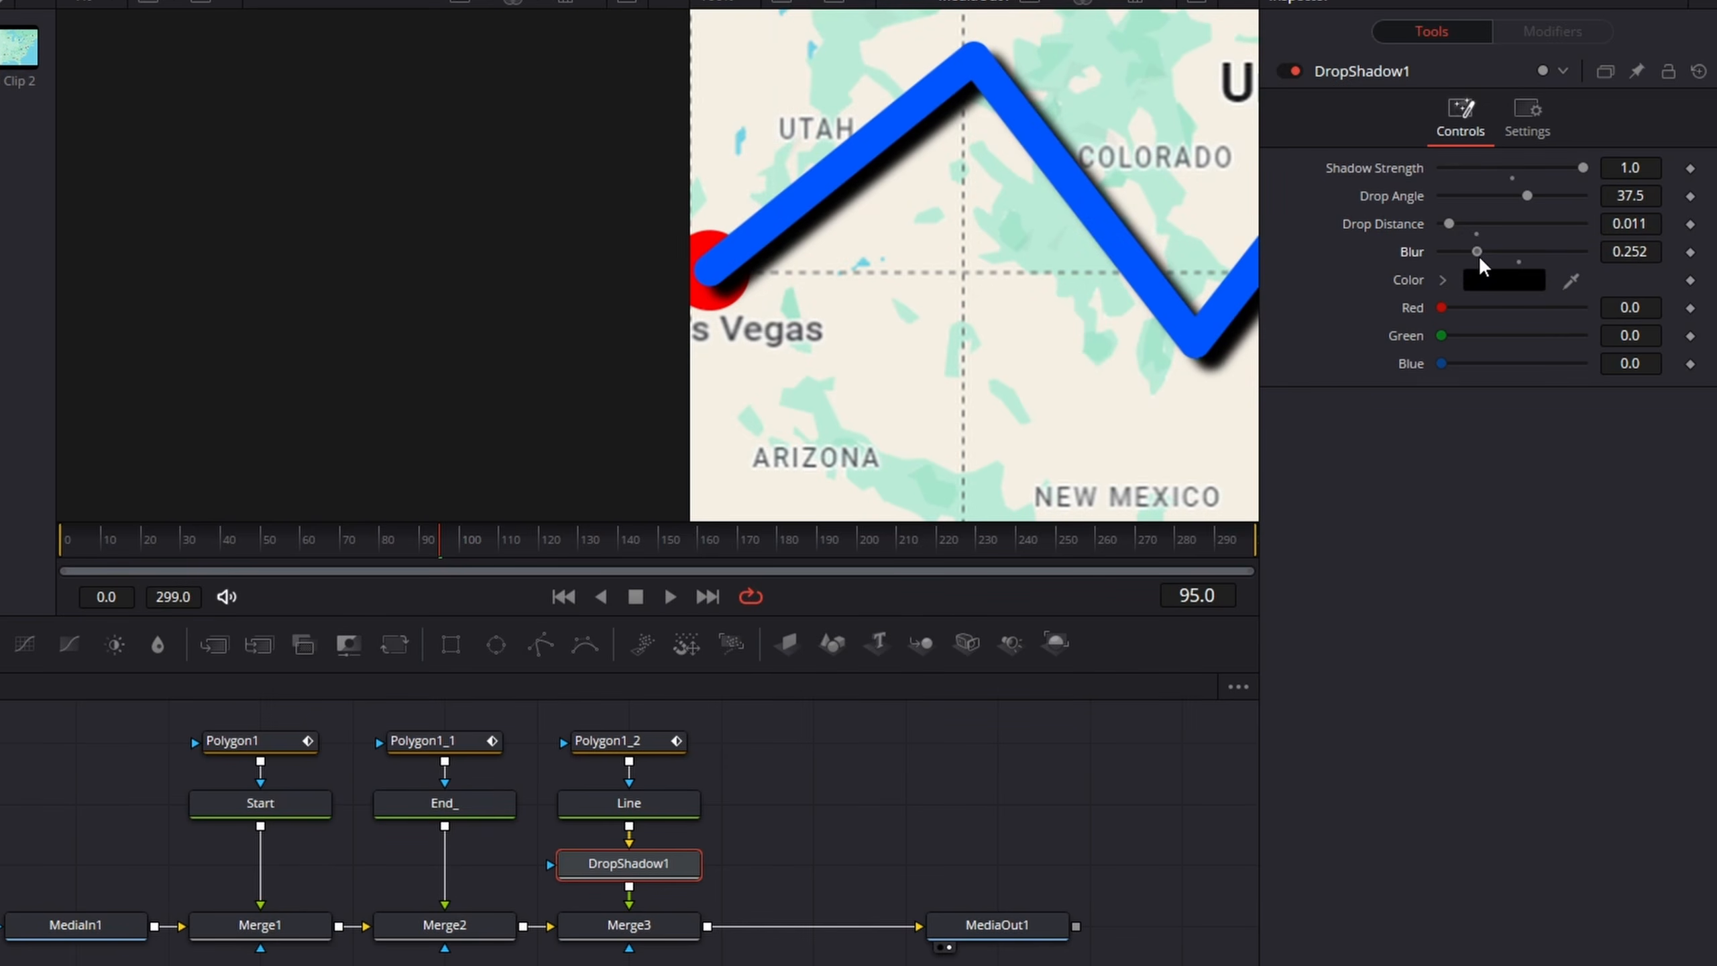
pyautogui.moveTo(1582, 167); pyautogui.dragTo(1540, 169)
pyautogui.moveTo(1451, 223); pyautogui.dragTo(1489, 251)
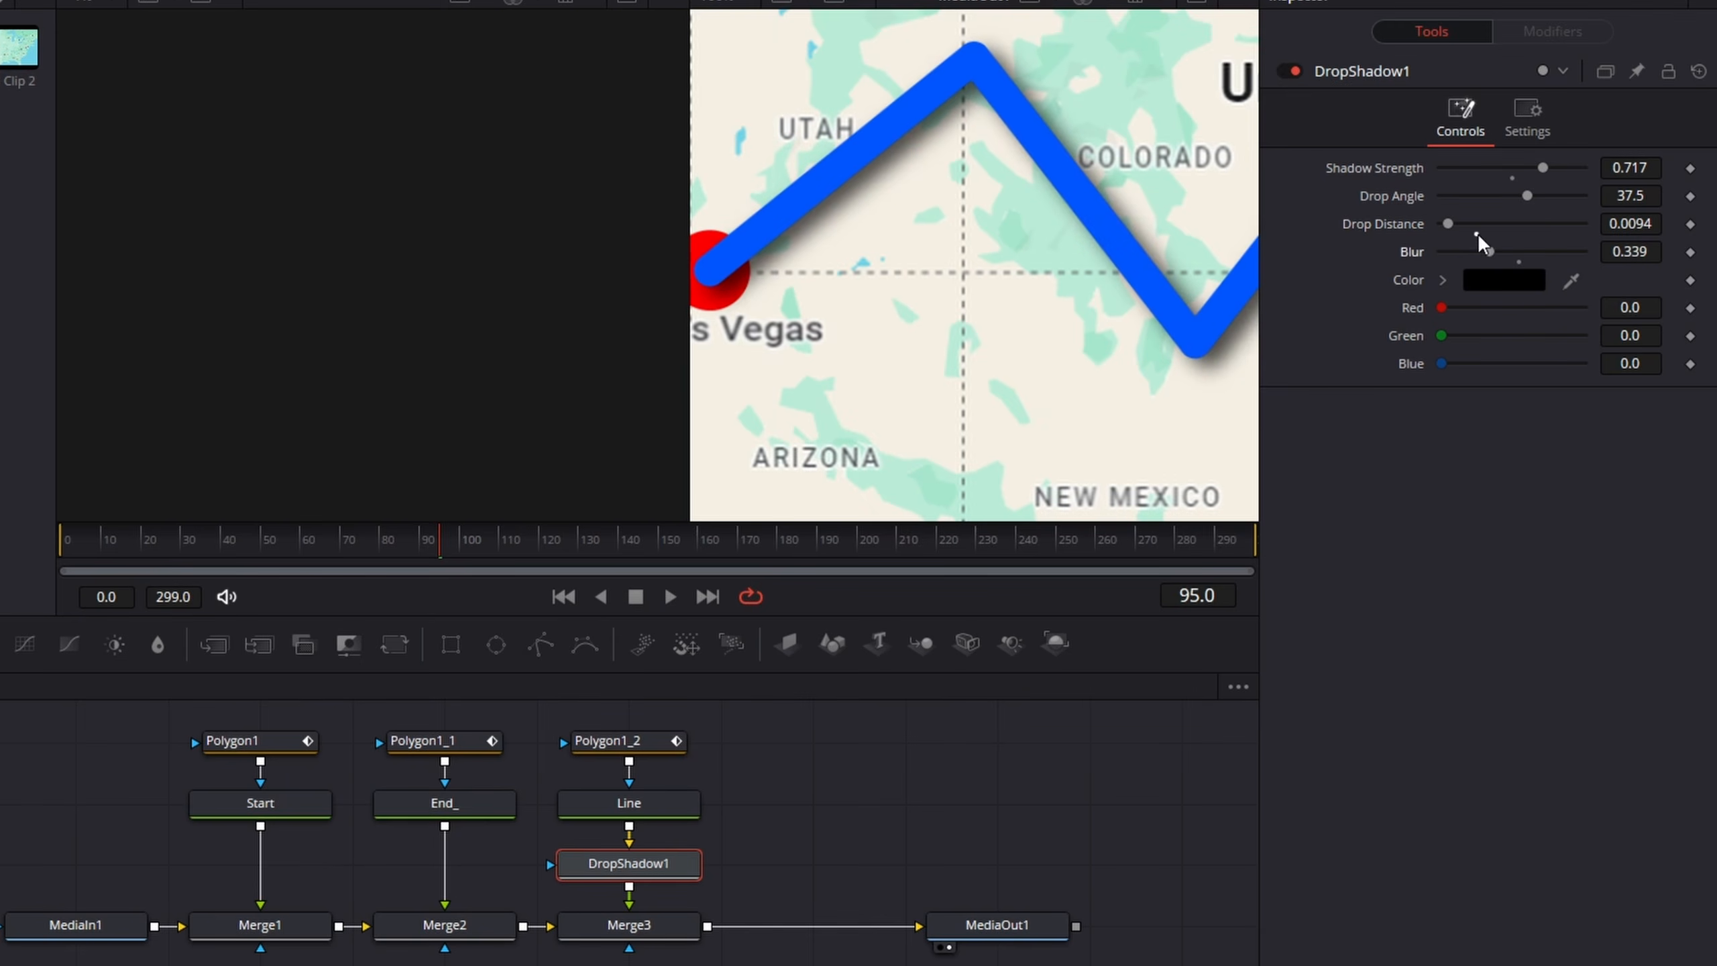
pyautogui.moveTo(1543, 166); pyautogui.dragTo(1534, 167)
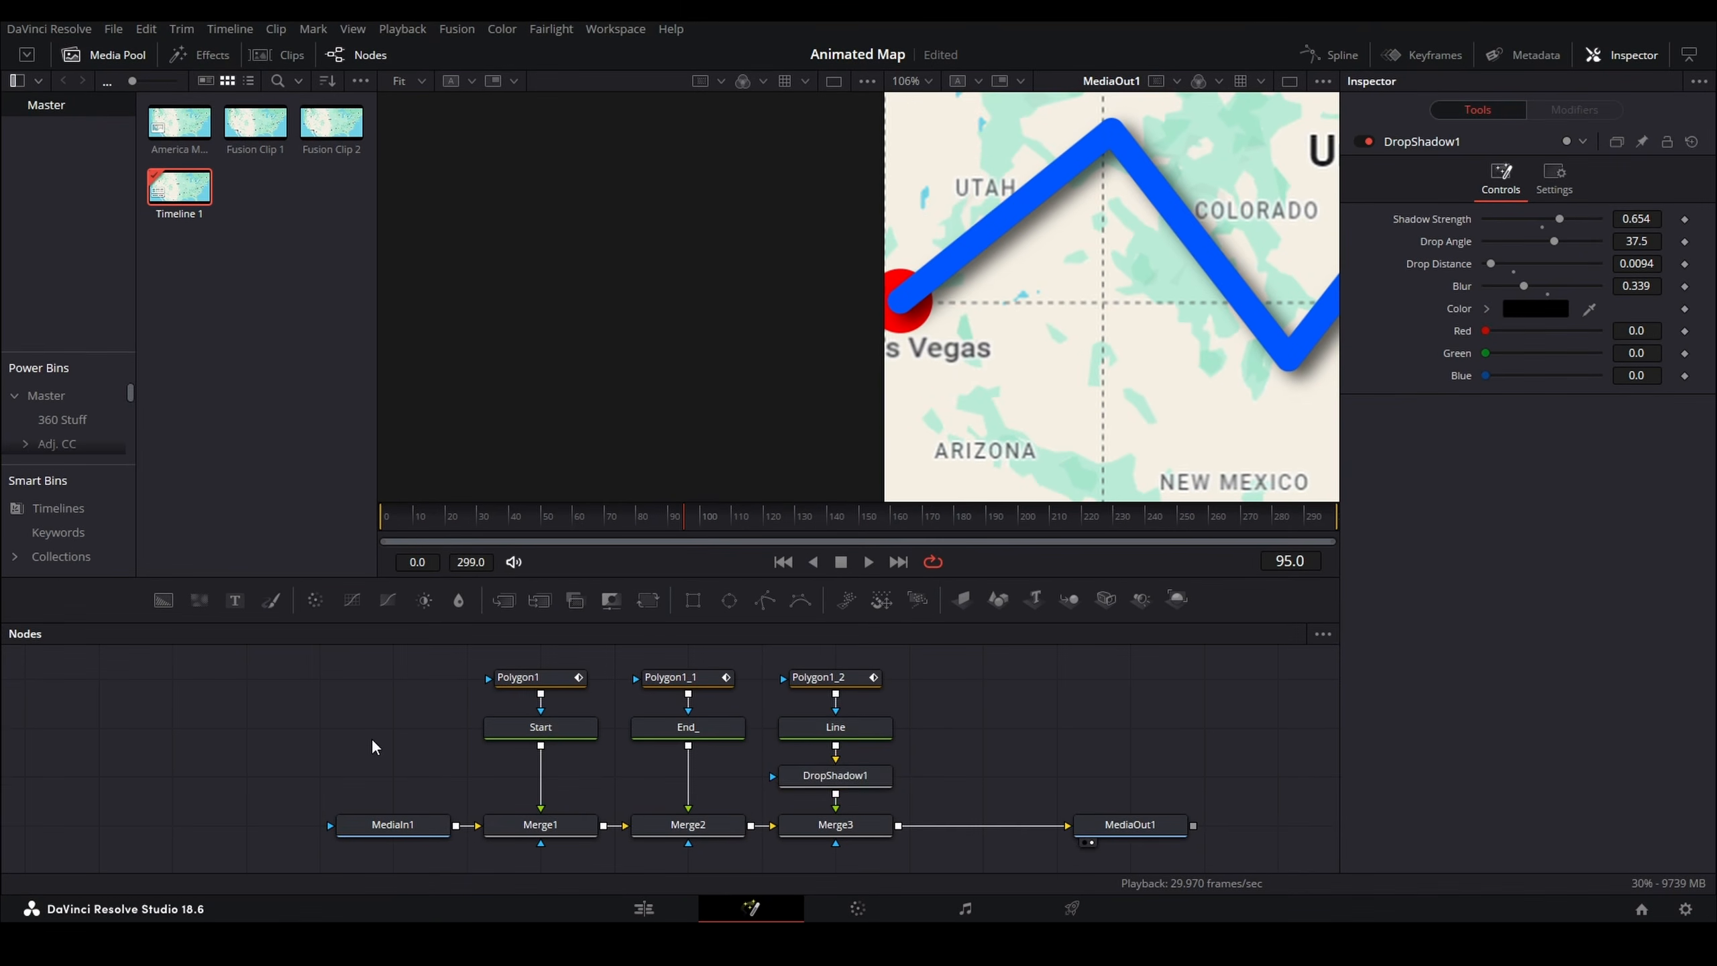
# - Insert copies of the line's Drop Shadow node between Start and Merge1 and between End_ and Merge2
pyautogui.hotkey('ctrl', 'v')
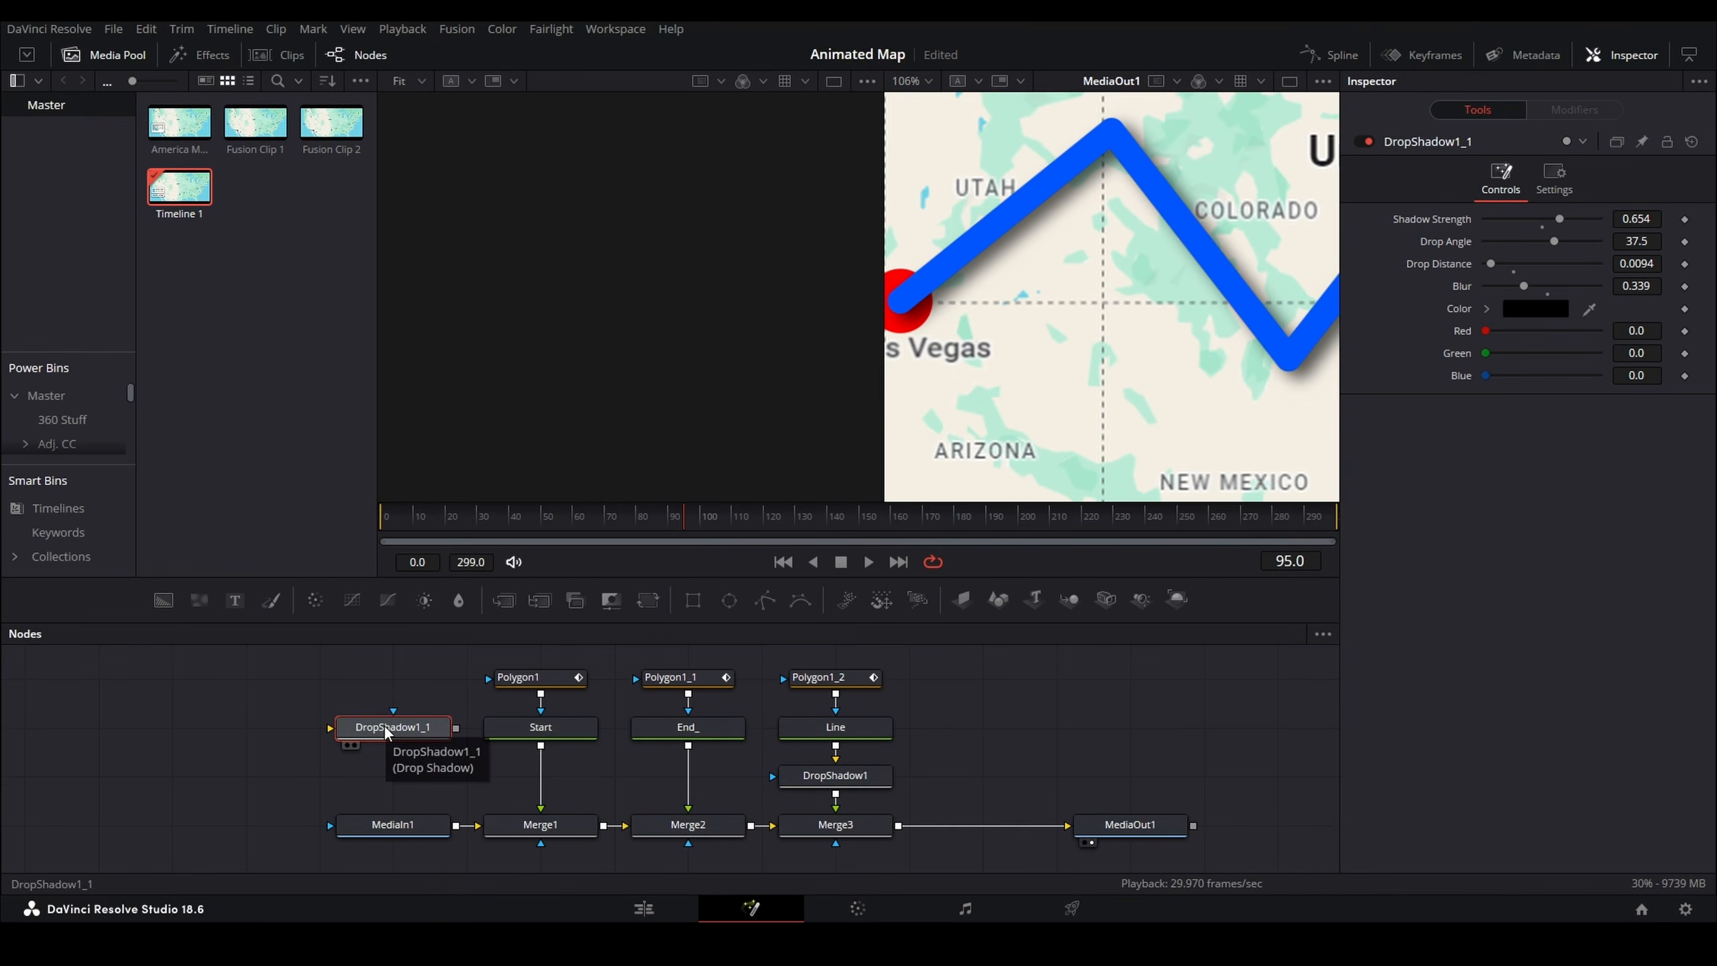
pyautogui.moveTo(394, 735); pyautogui.dragTo(507, 789)
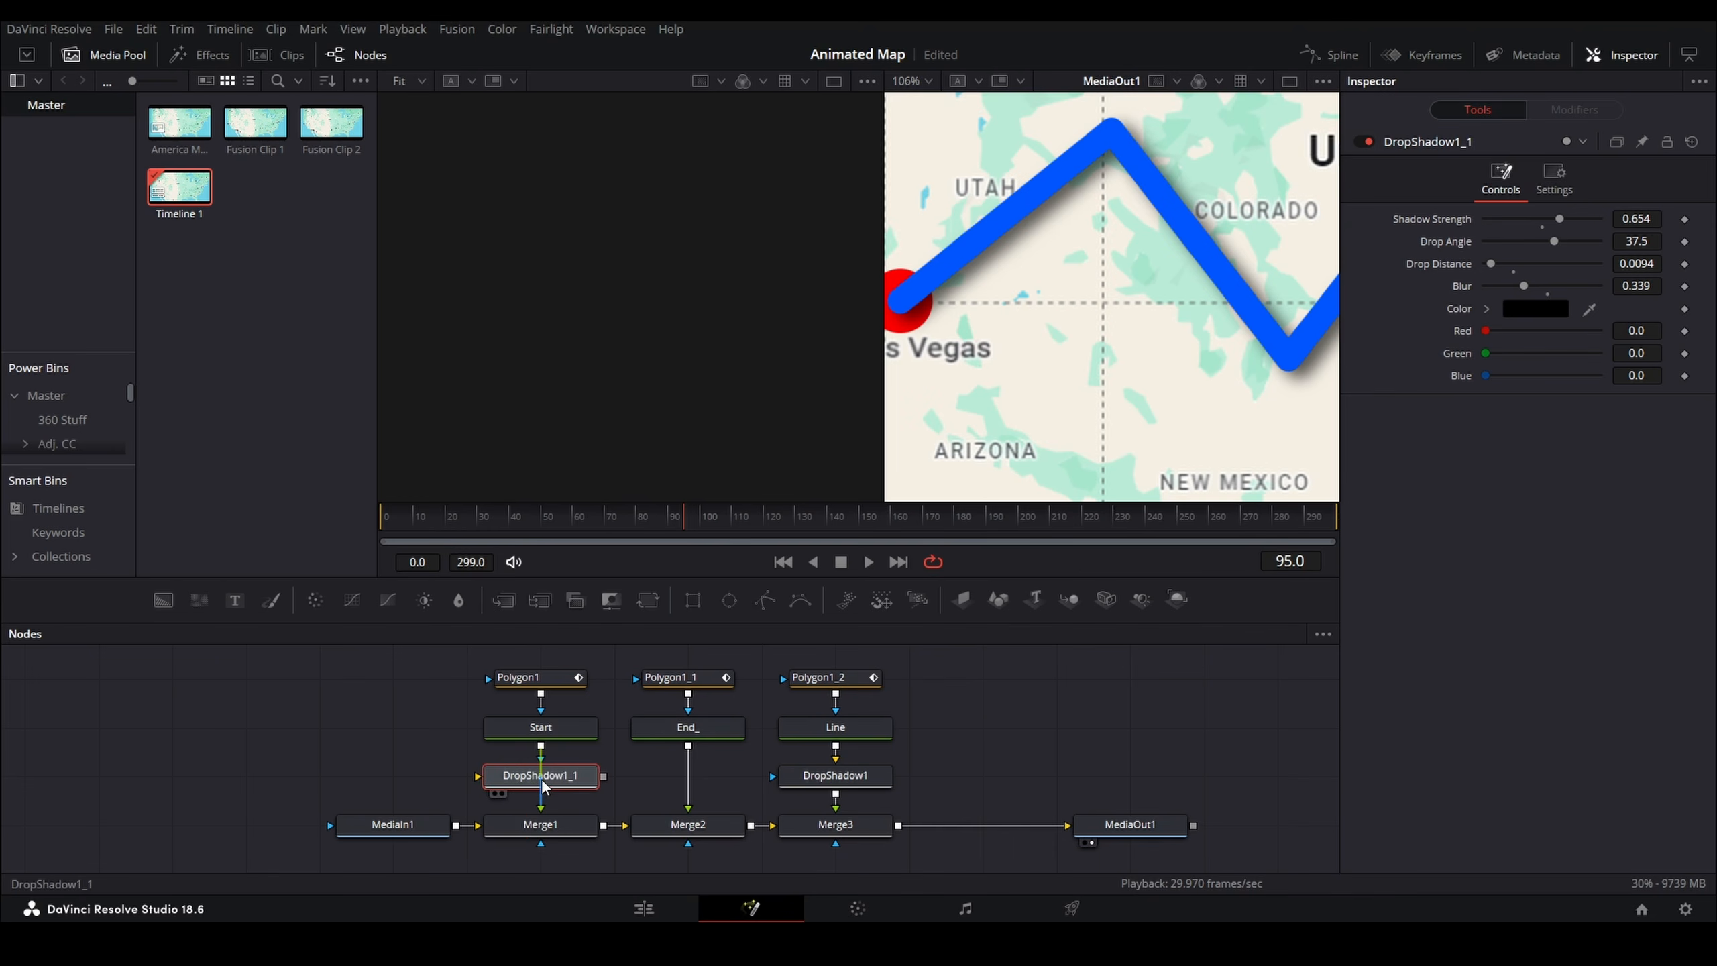
pyautogui.click(352, 729)
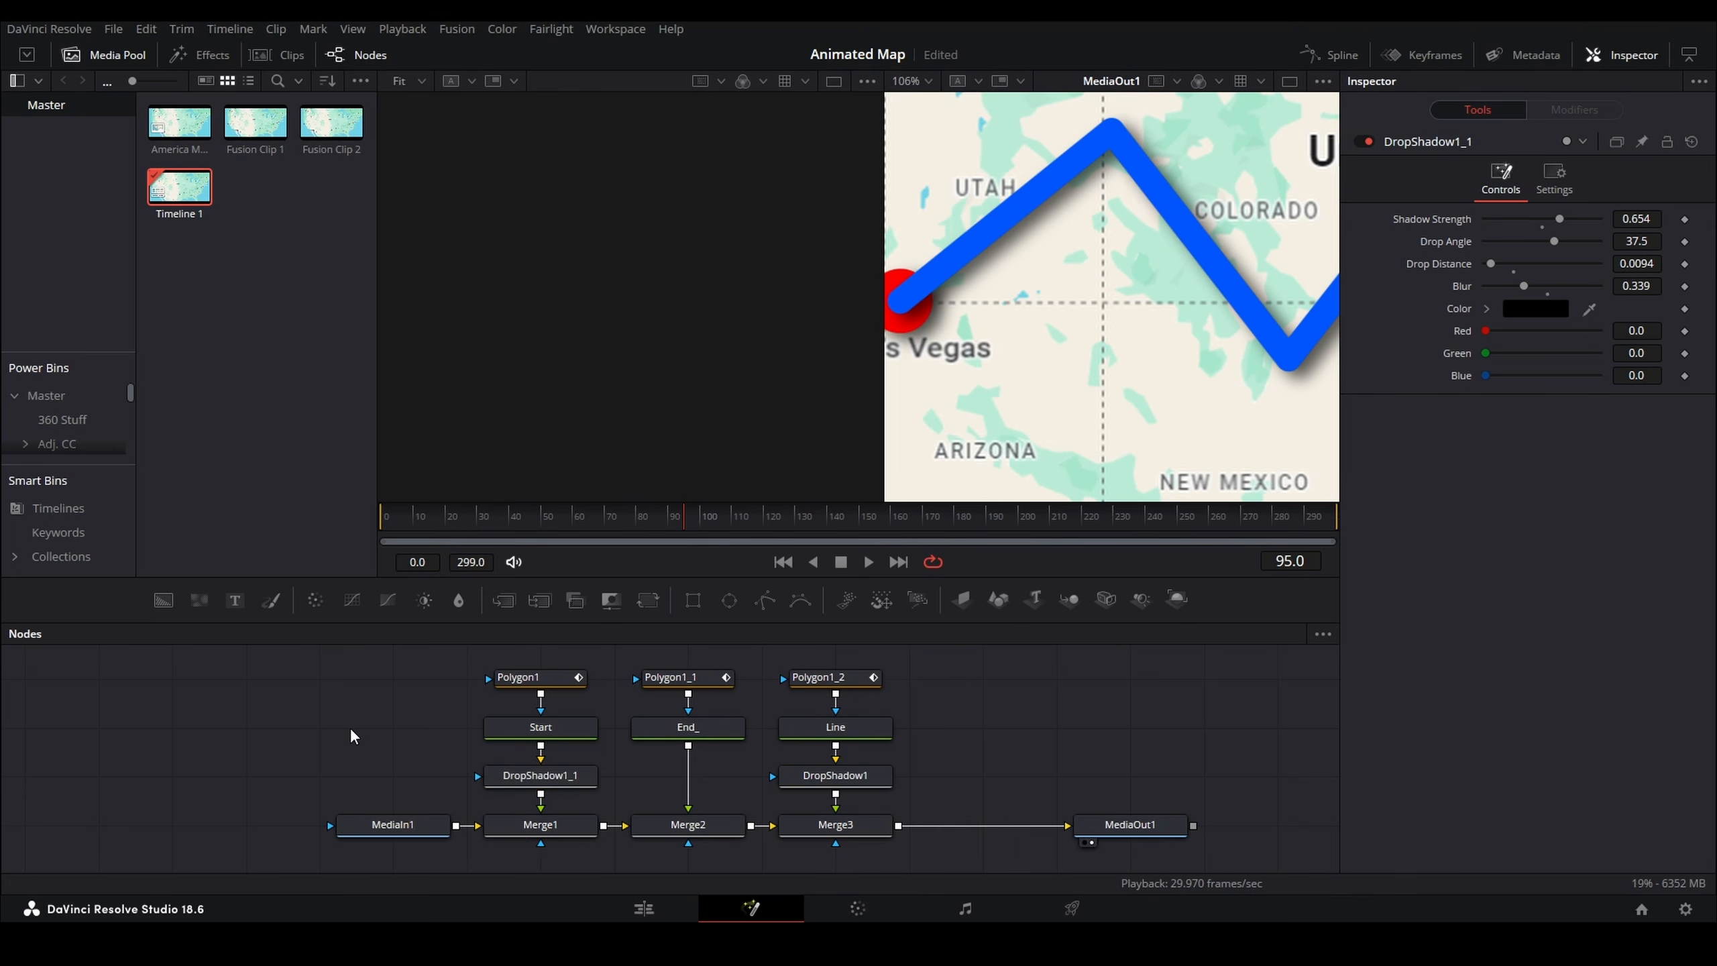
pyautogui.hotkey('ctrl', 'v')
pyautogui.moveTo(338, 736); pyautogui.dragTo(697, 785)
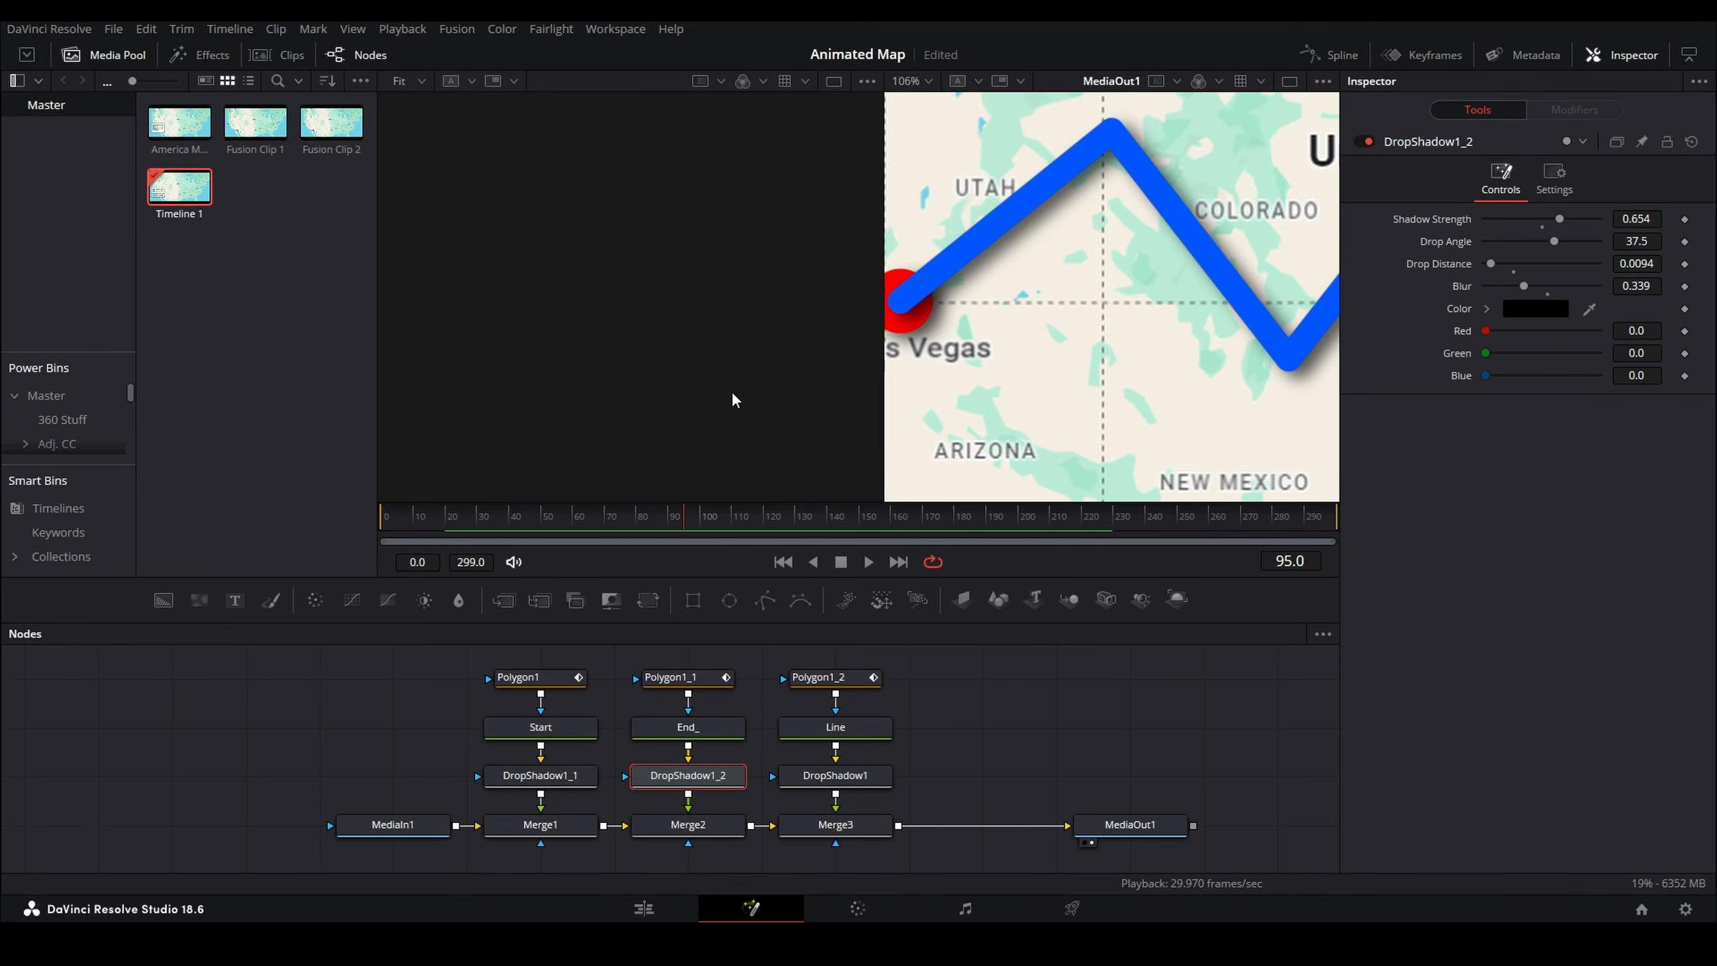
# - Check the shadowed route at frame 115 with the whole map fitted in the viewer
pyautogui.moveTo(452, 518); pyautogui.dragTo(750, 515)
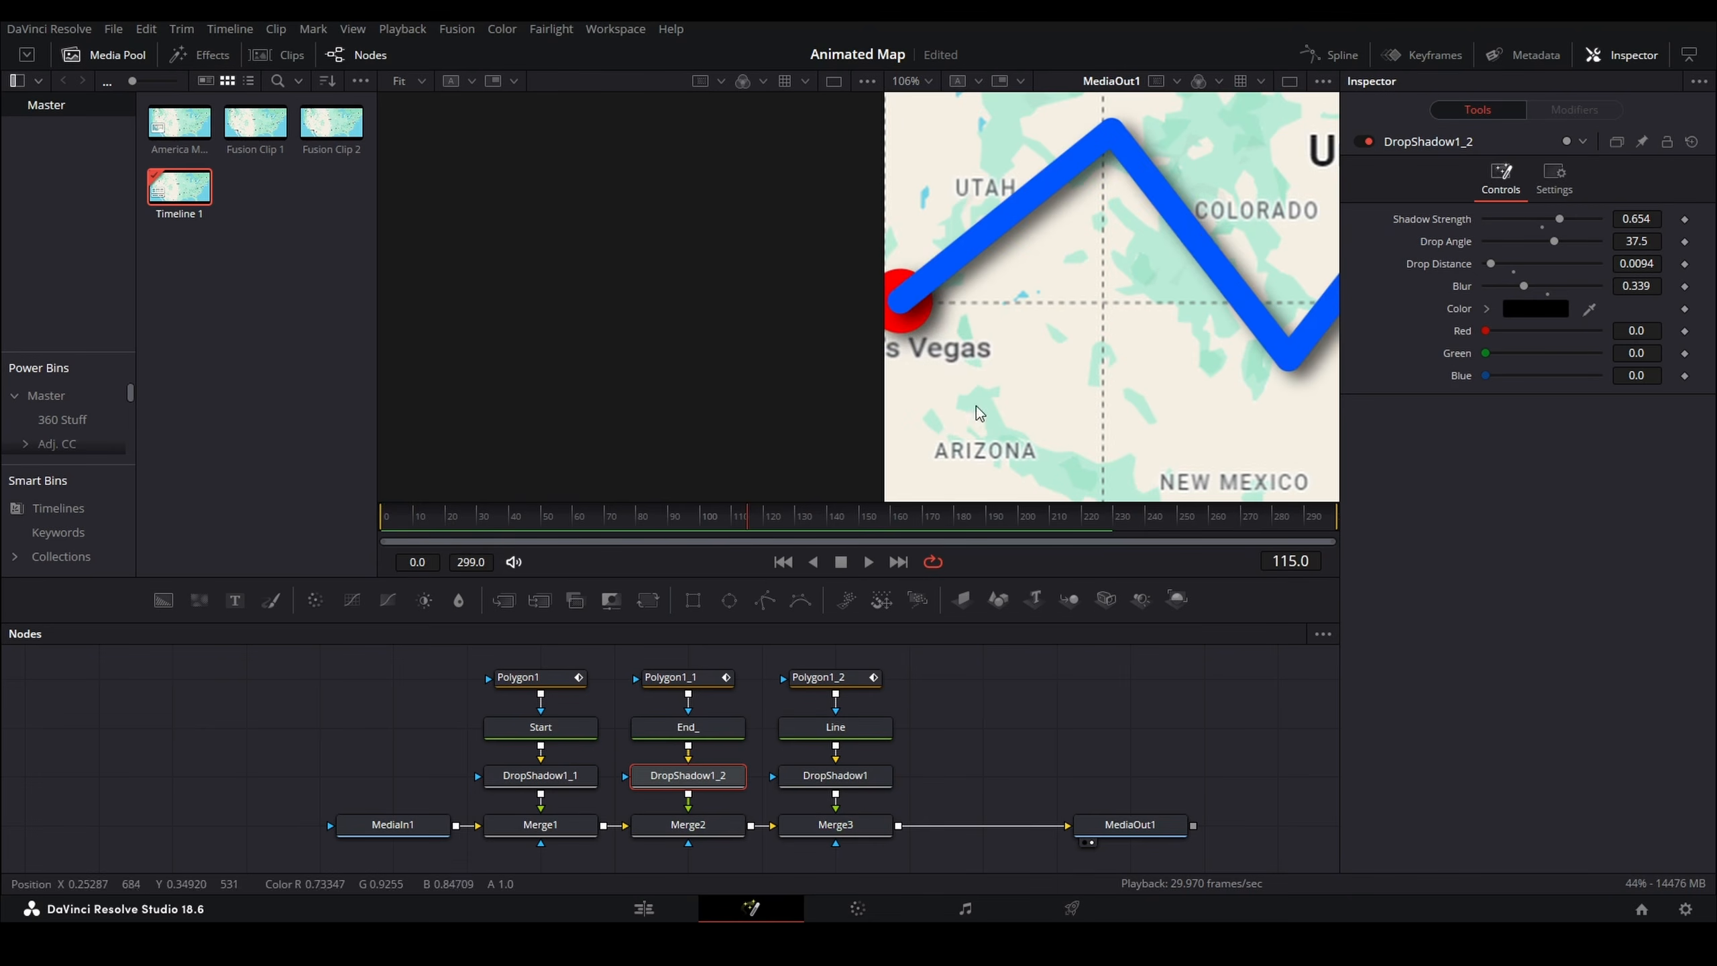
pyautogui.click(911, 81)
pyautogui.click(919, 103)
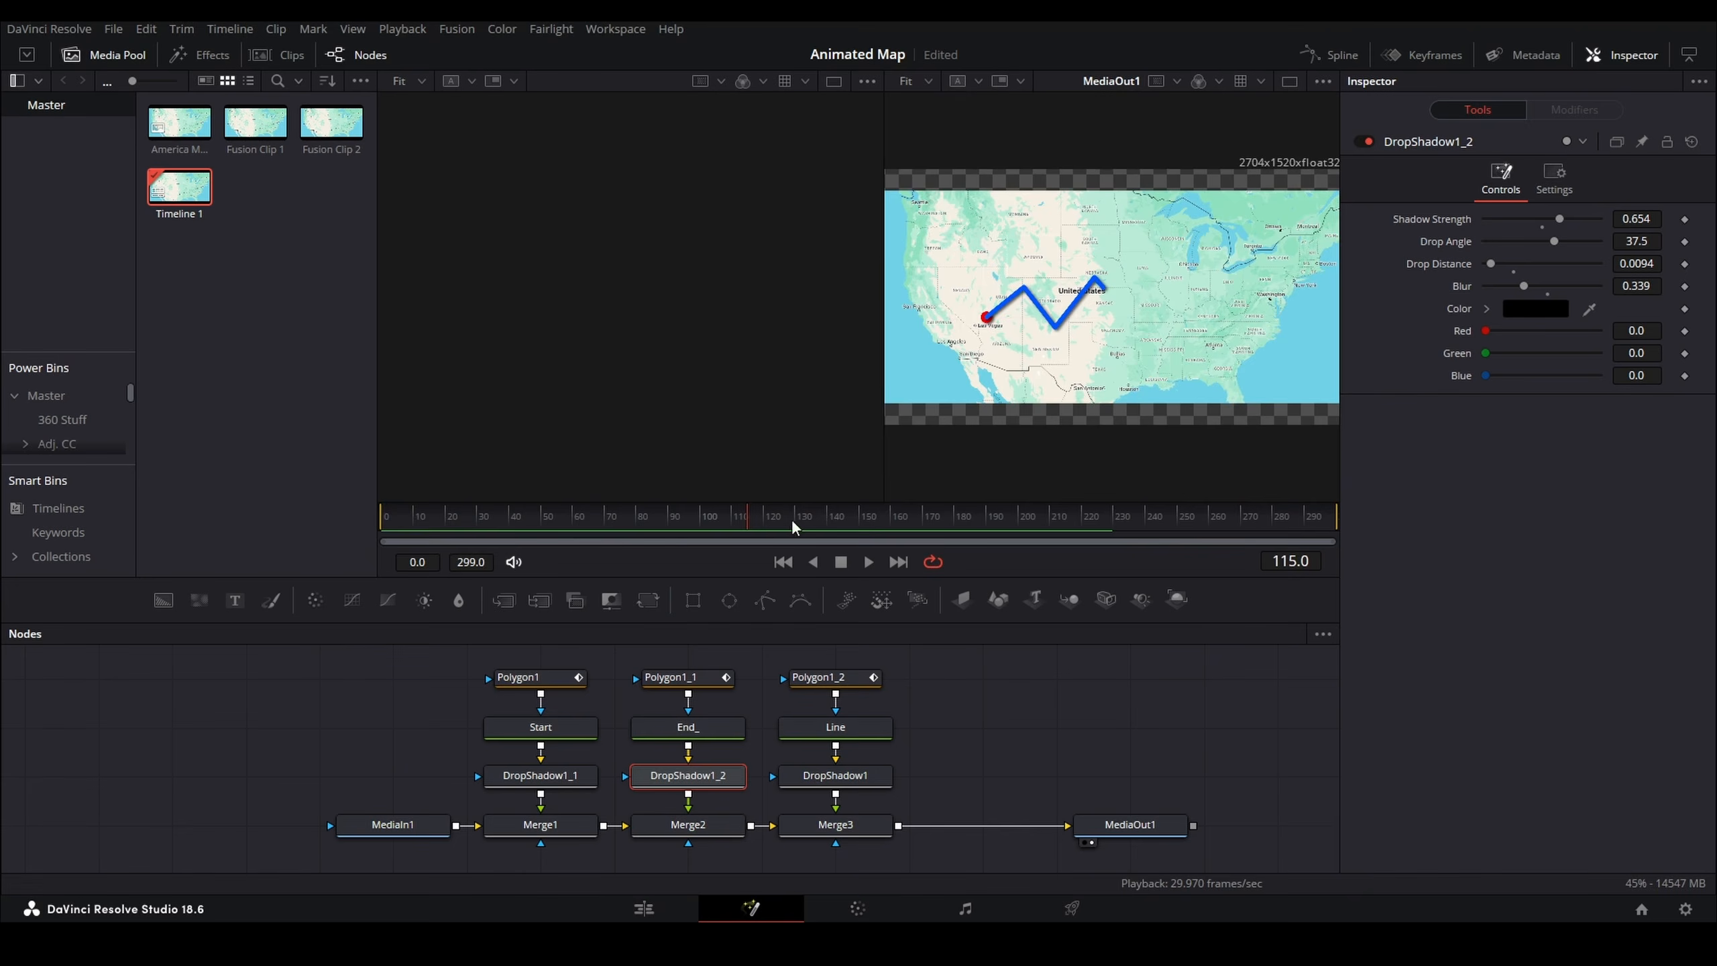
# - Shift the three merges and their branches away from MediaIn1 and add a Text node reading START in the gap
pyautogui.moveTo(994, 687); pyautogui.dragTo(679, 805)
pyautogui.click(679, 806)
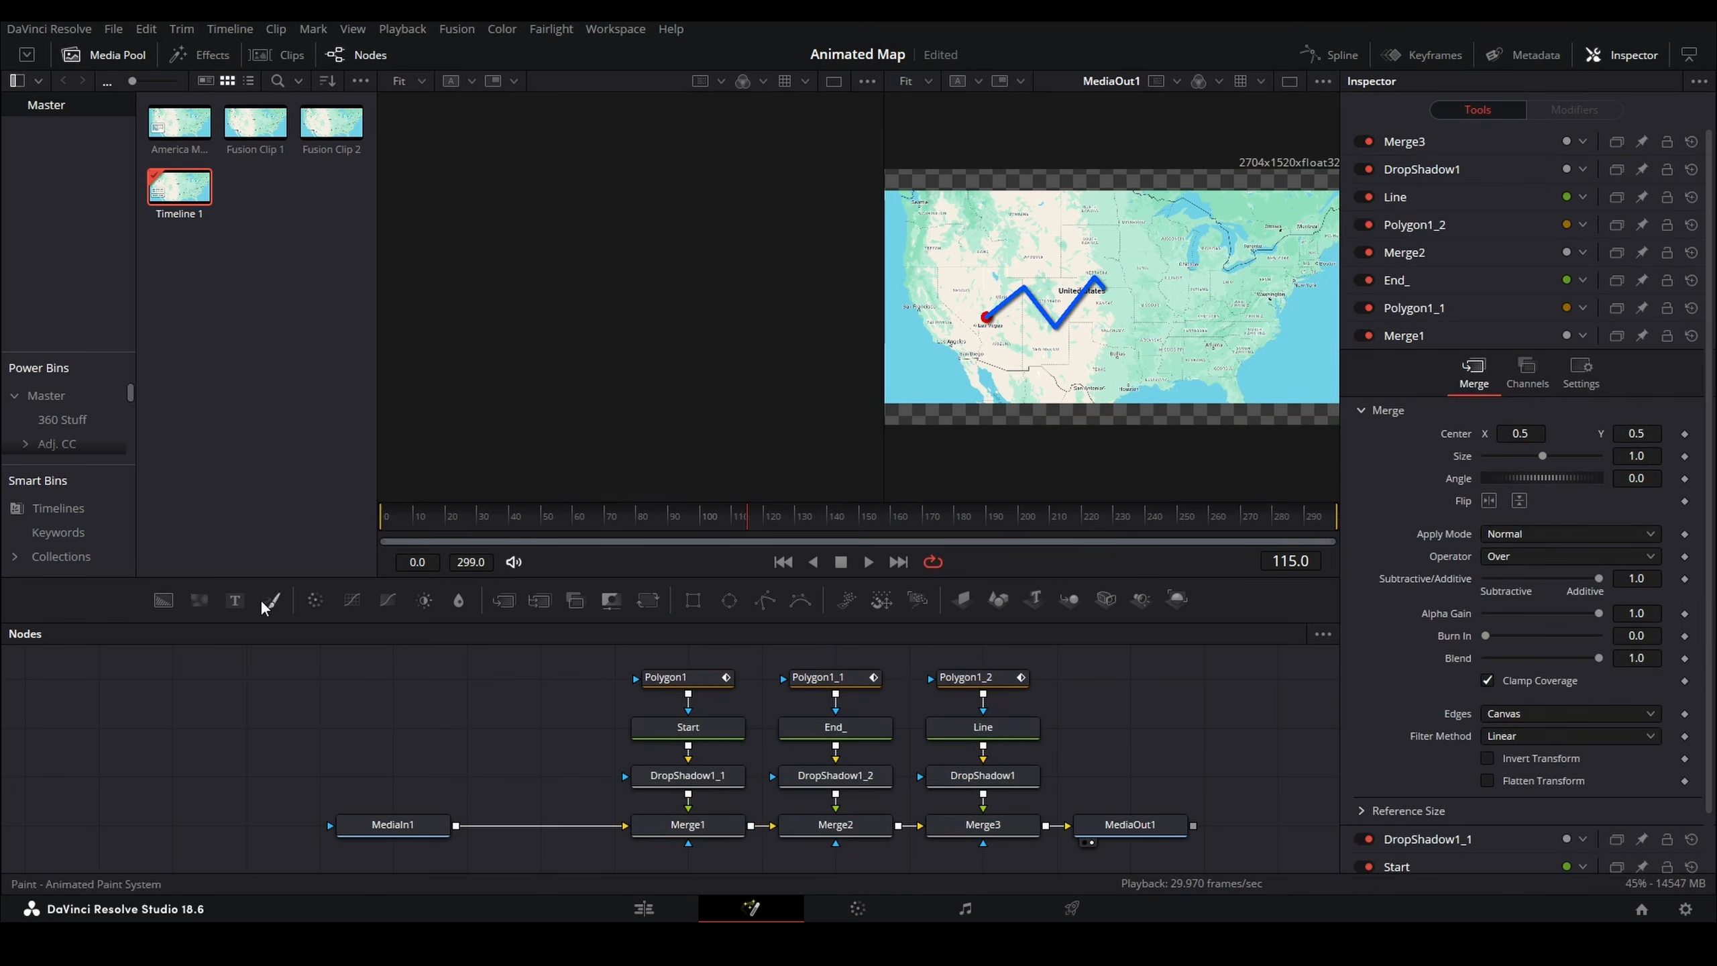
pyautogui.moveTo(234, 600); pyautogui.dragTo(475, 735)
pyautogui.click(1456, 320)
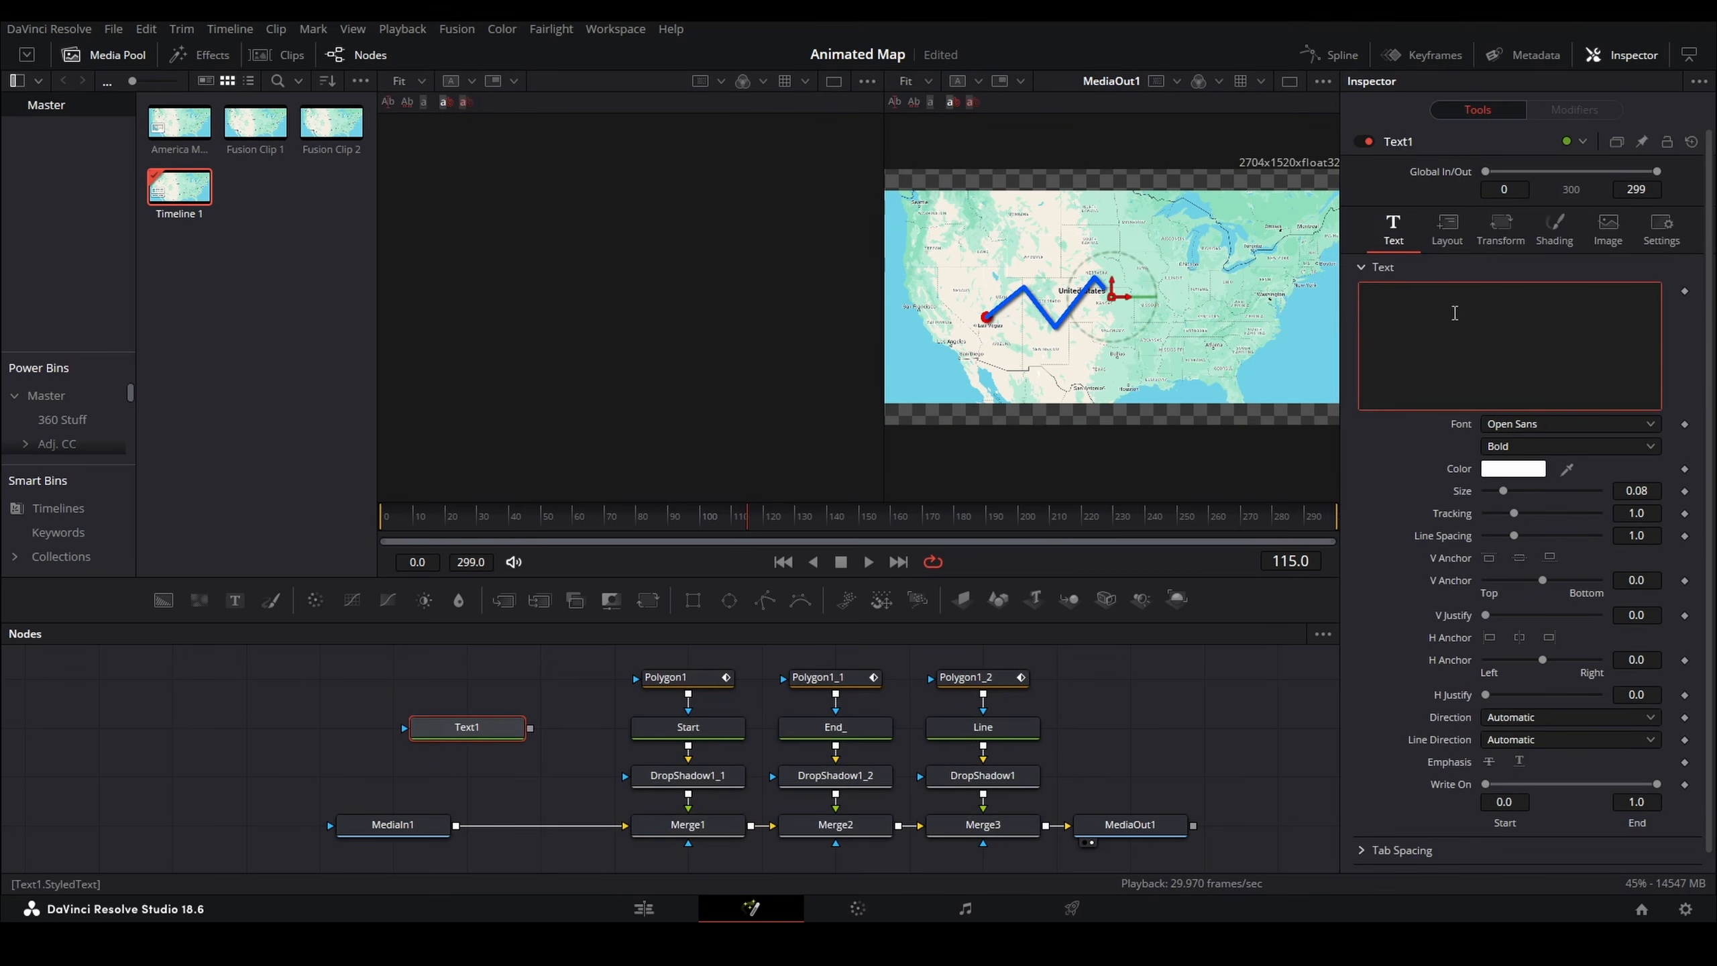
pyautogui.write('START')
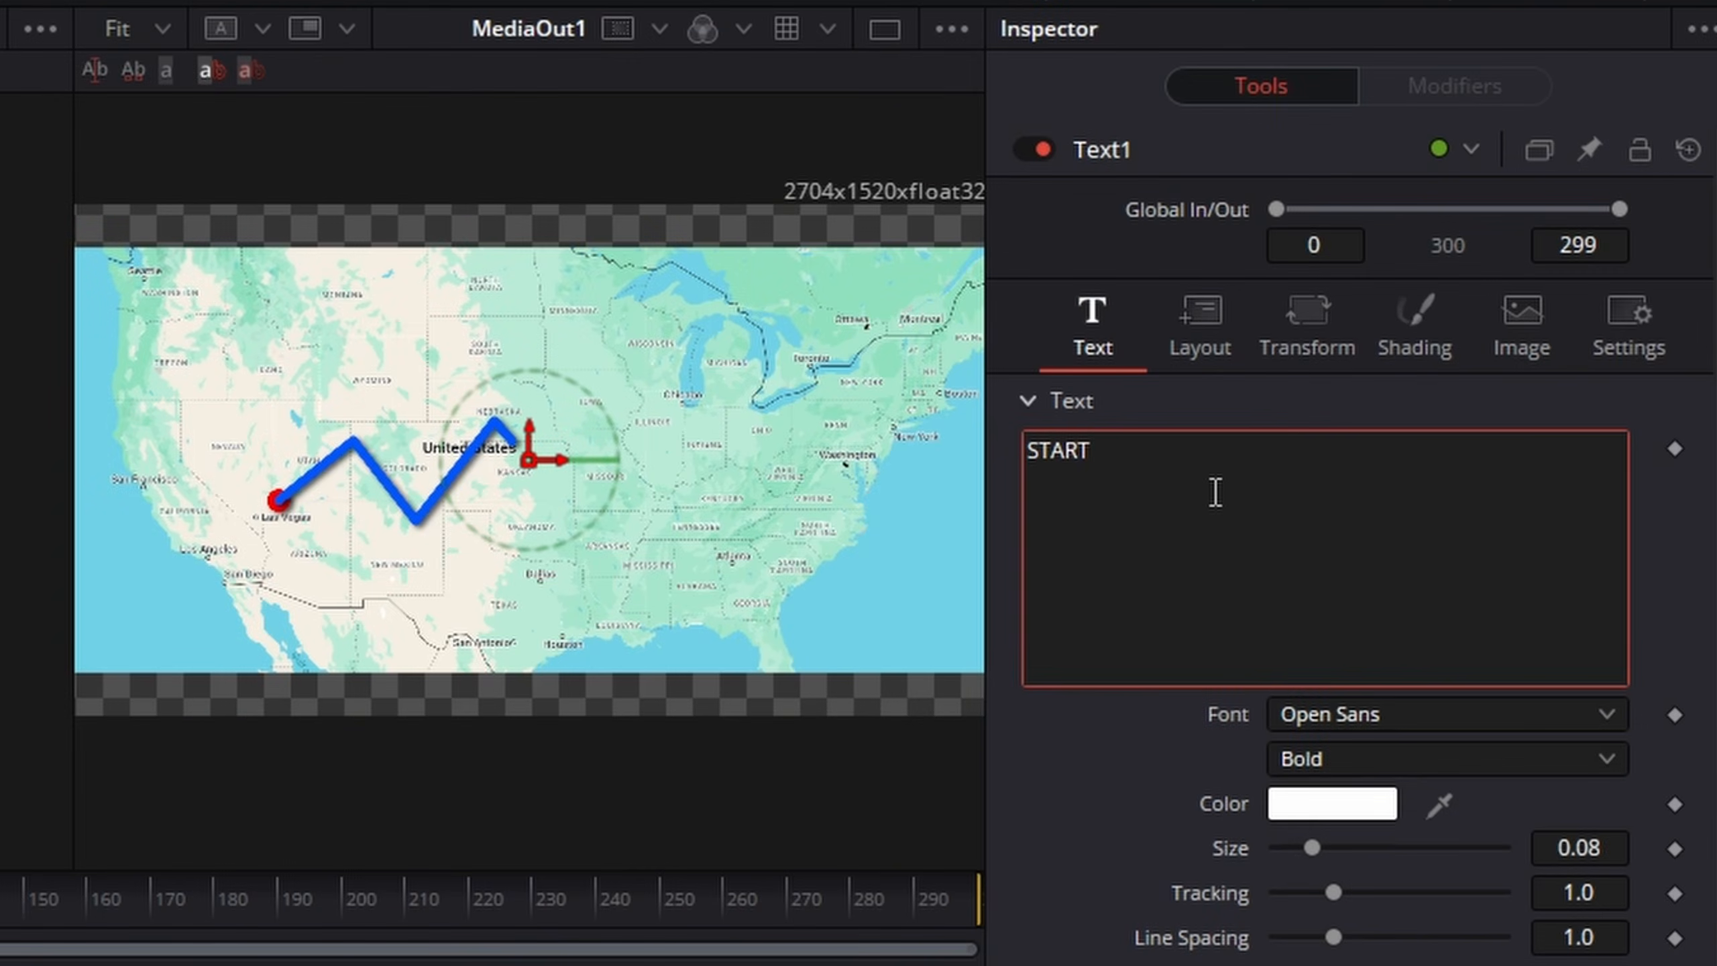
# - Set the START text's font to Impact and enable its Black Shadow shading element
pyautogui.click(1362, 711)
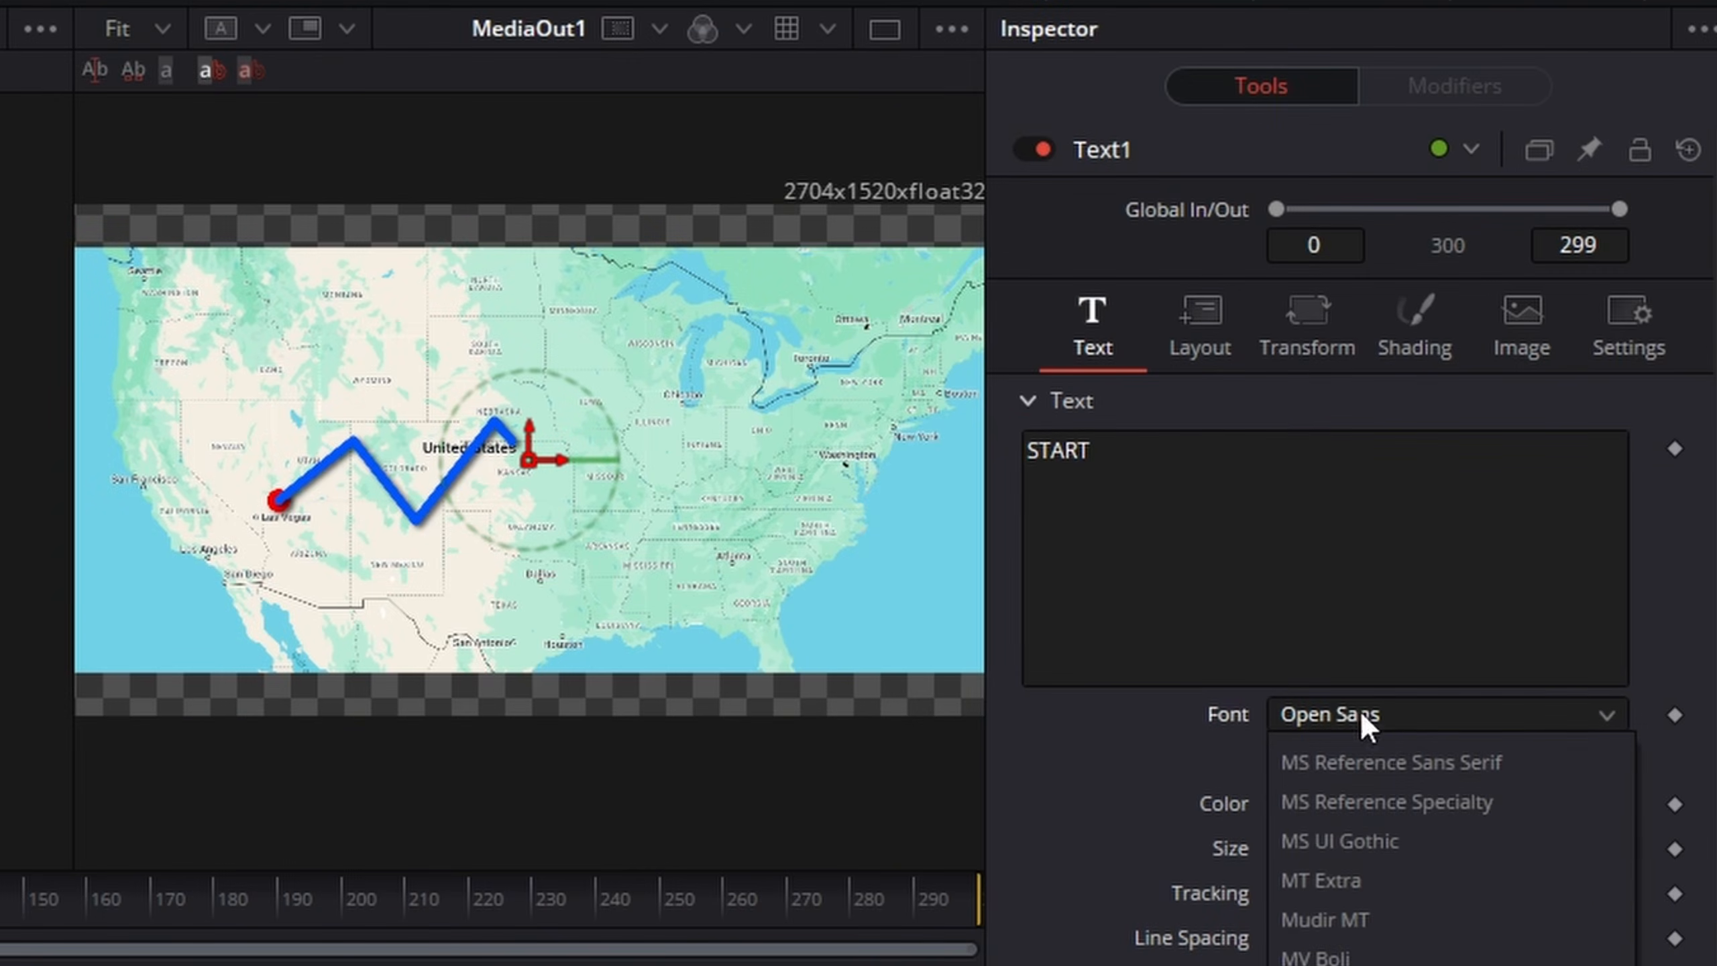
pyautogui.scroll(5, 1332, 751)
pyautogui.click(1318, 764)
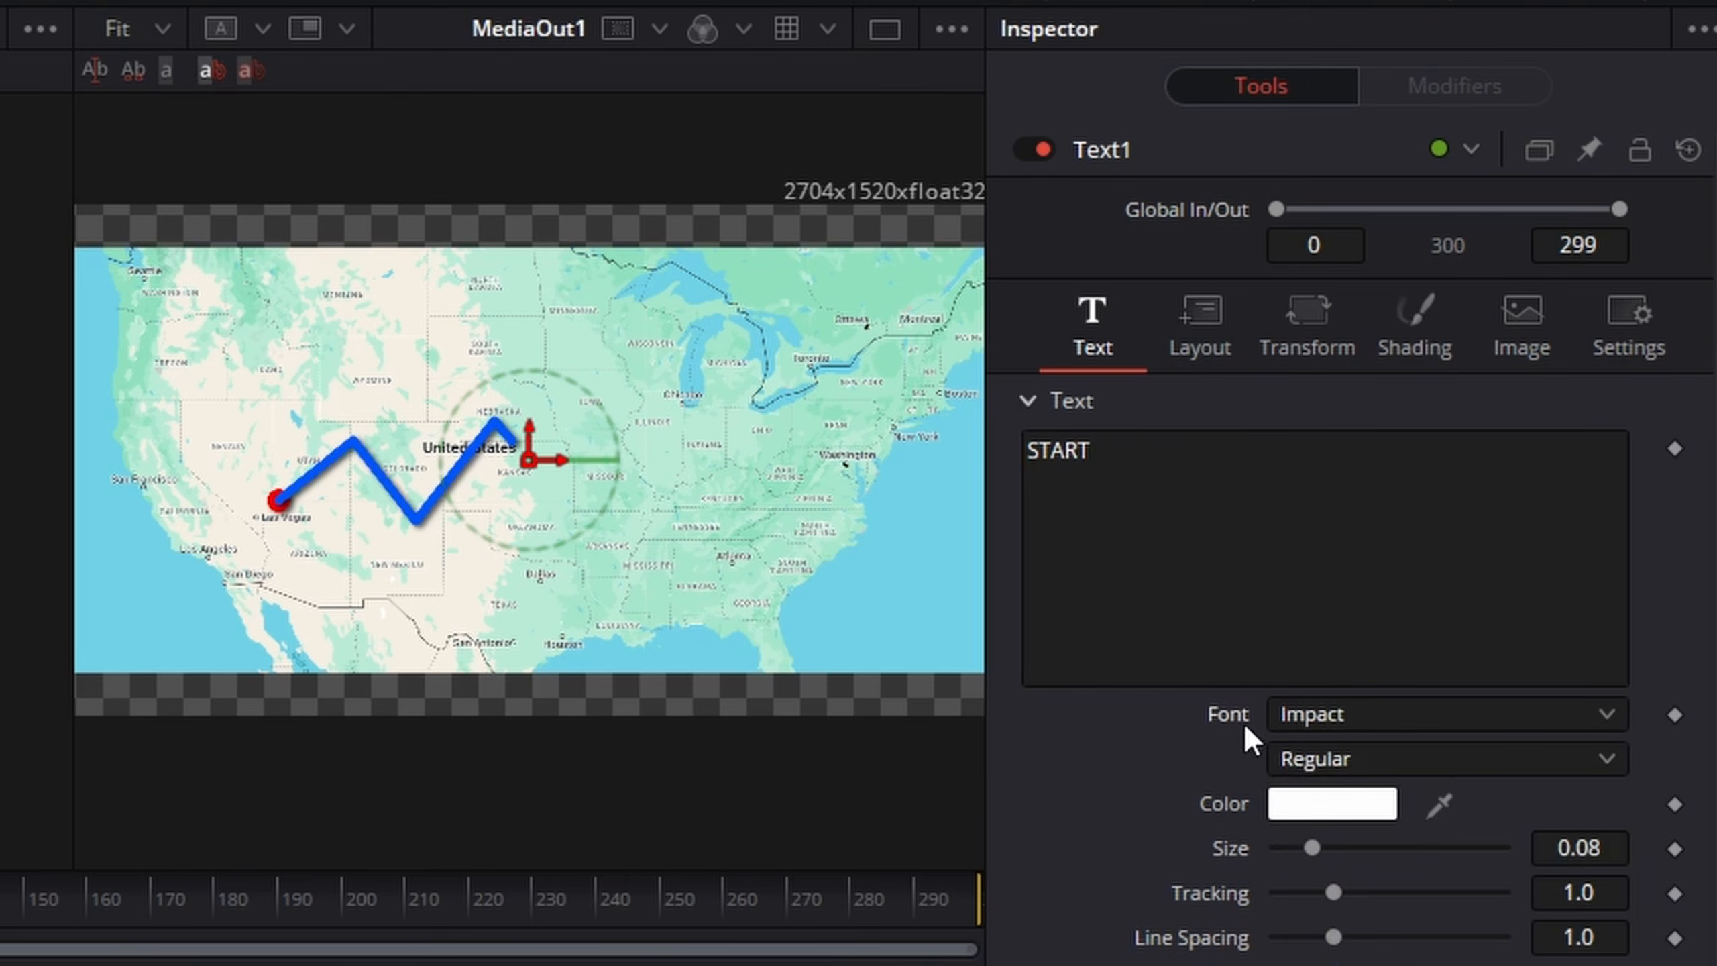
pyautogui.click(1428, 344)
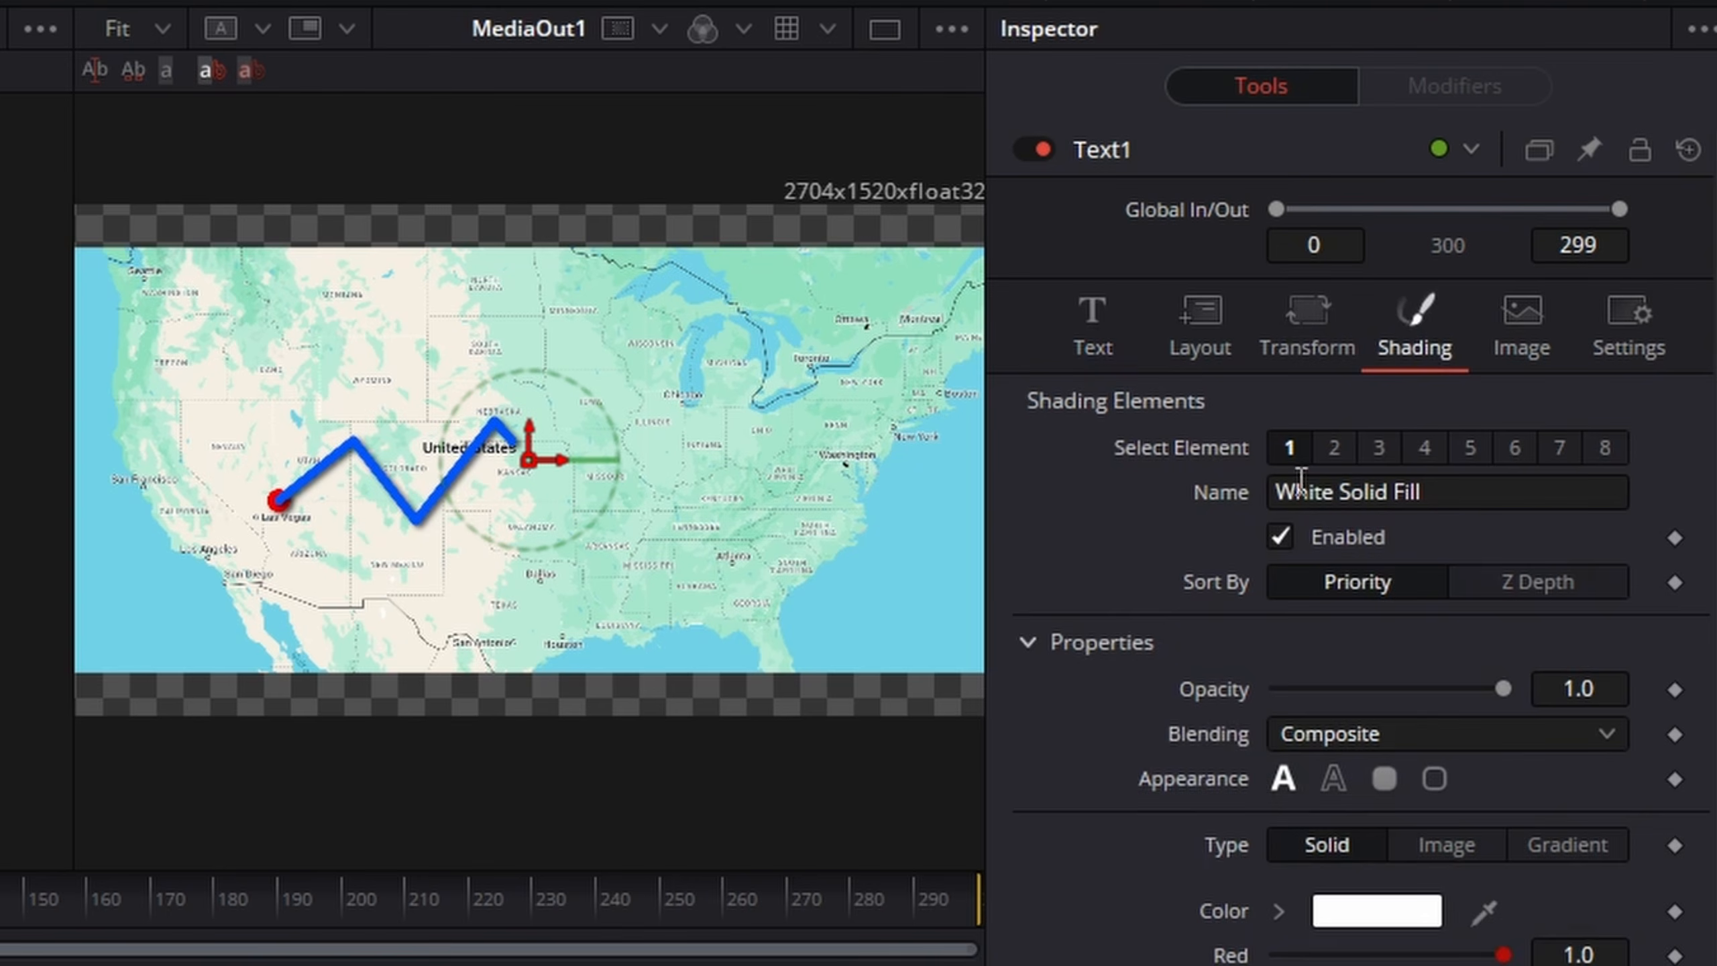
pyautogui.click(1380, 447)
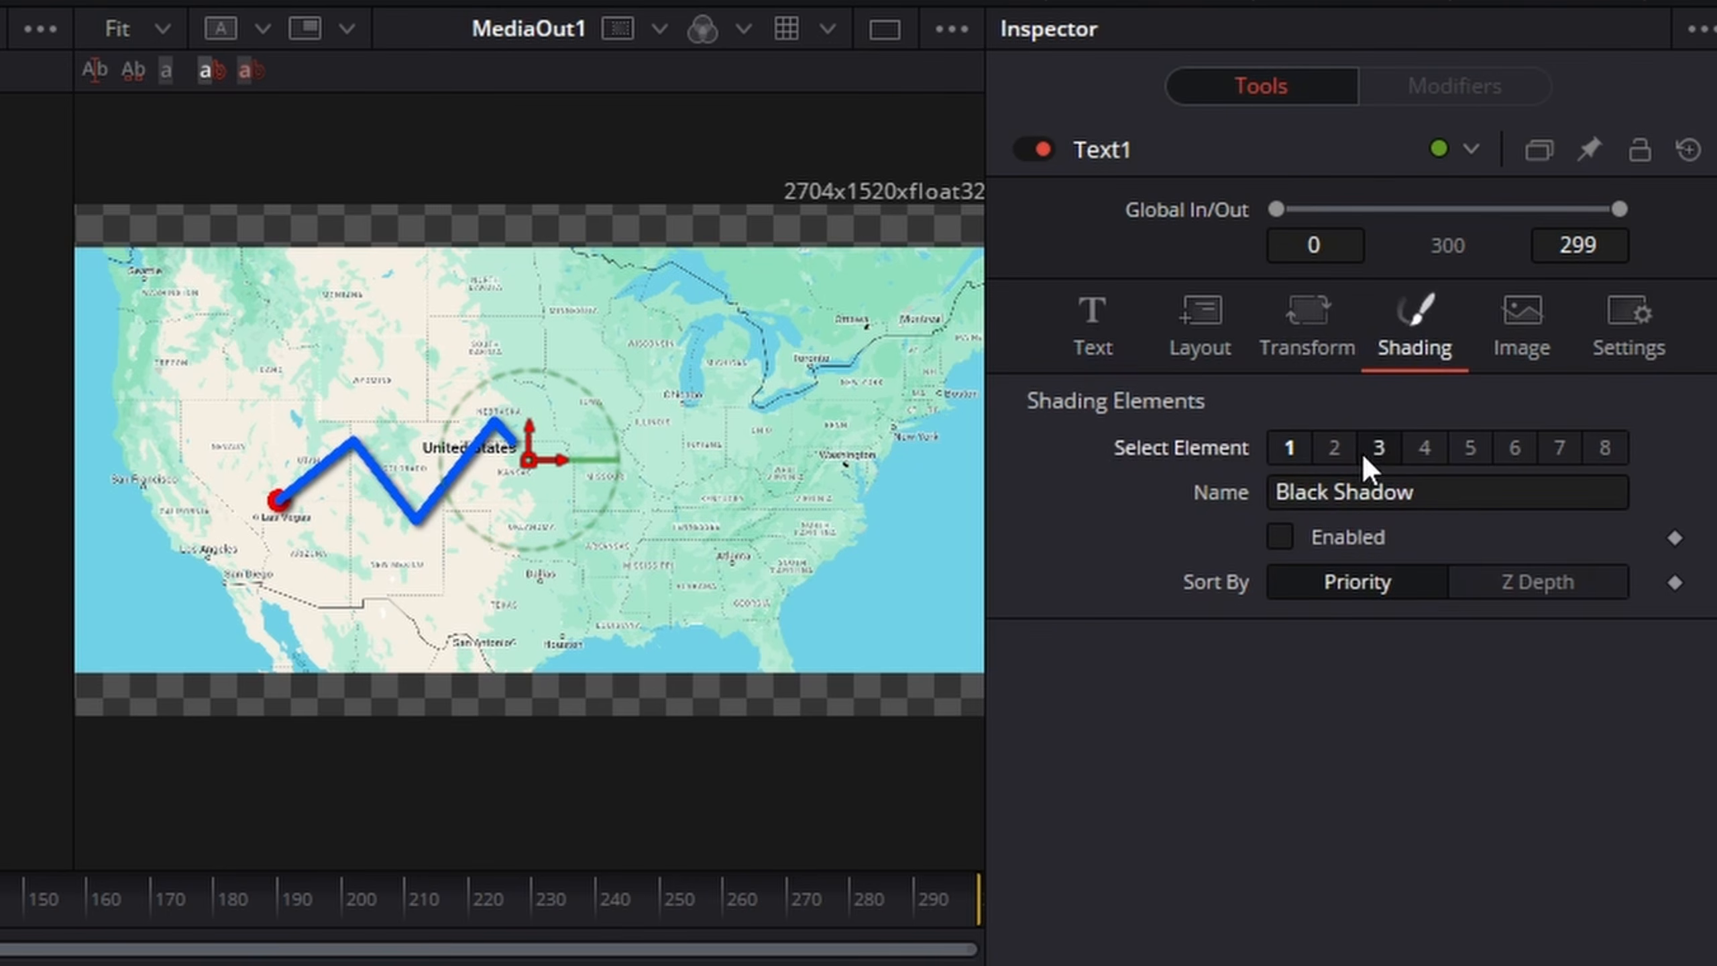
pyautogui.click(1281, 536)
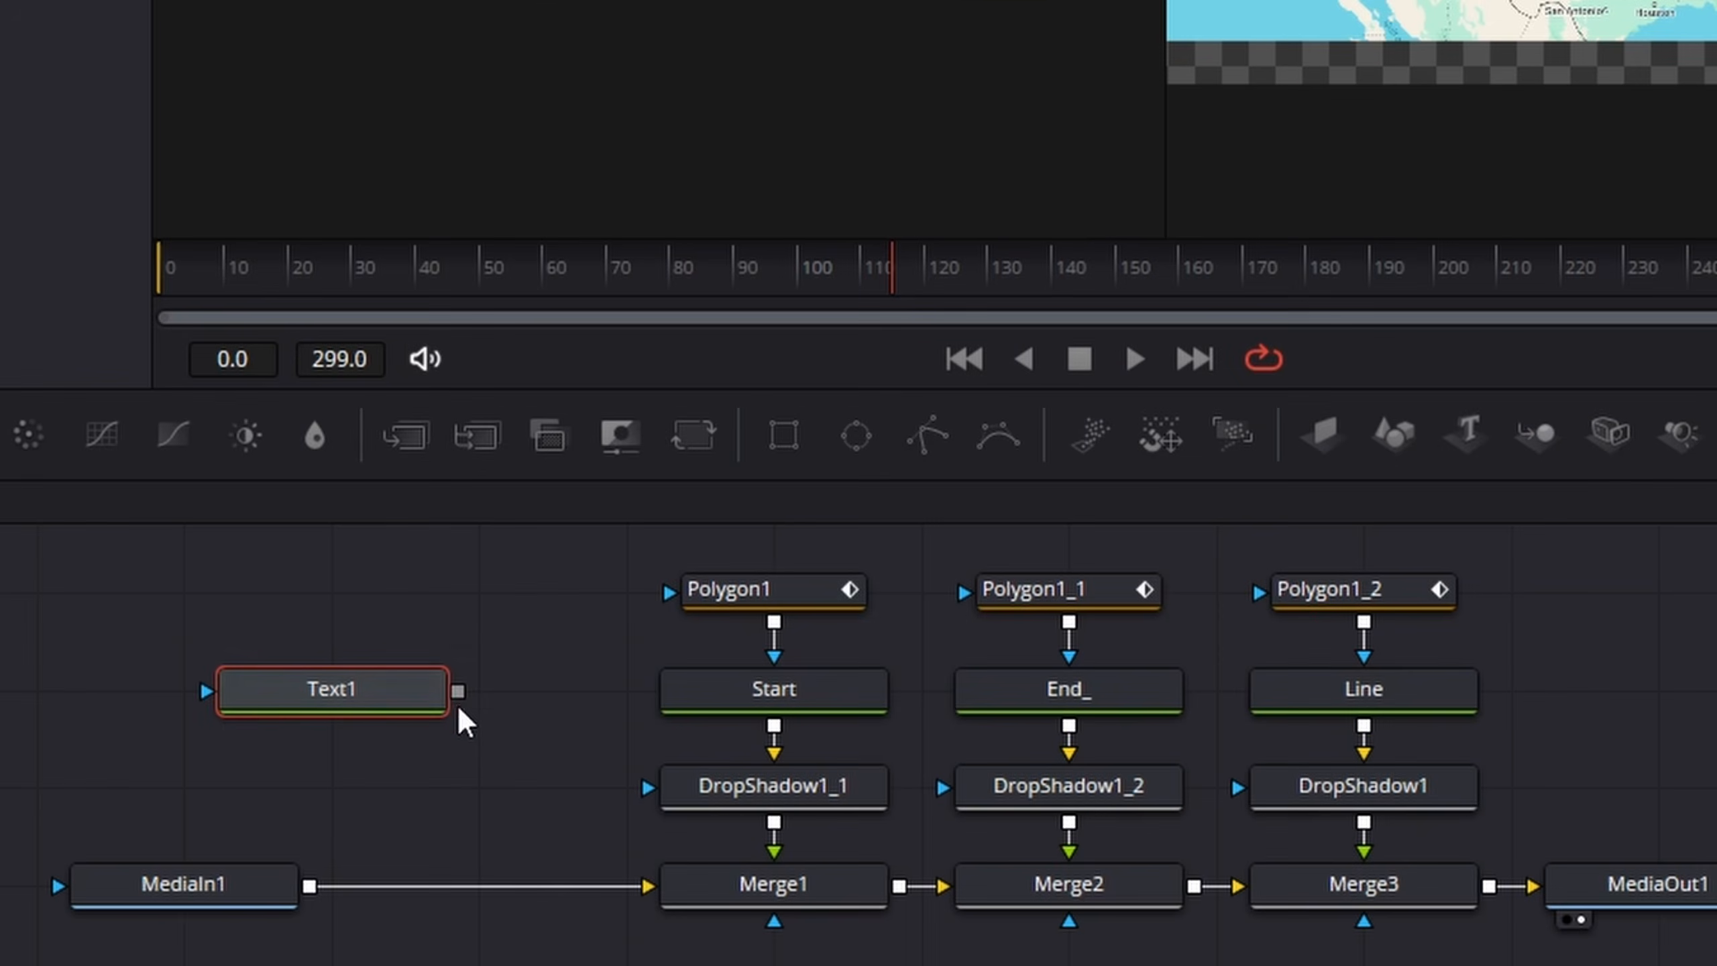
# - Merge the START text over MediaIn1, place it just below the Las Vegas dot and scrub to frame 182
pyautogui.moveTo(458, 690); pyautogui.dragTo(307, 891)
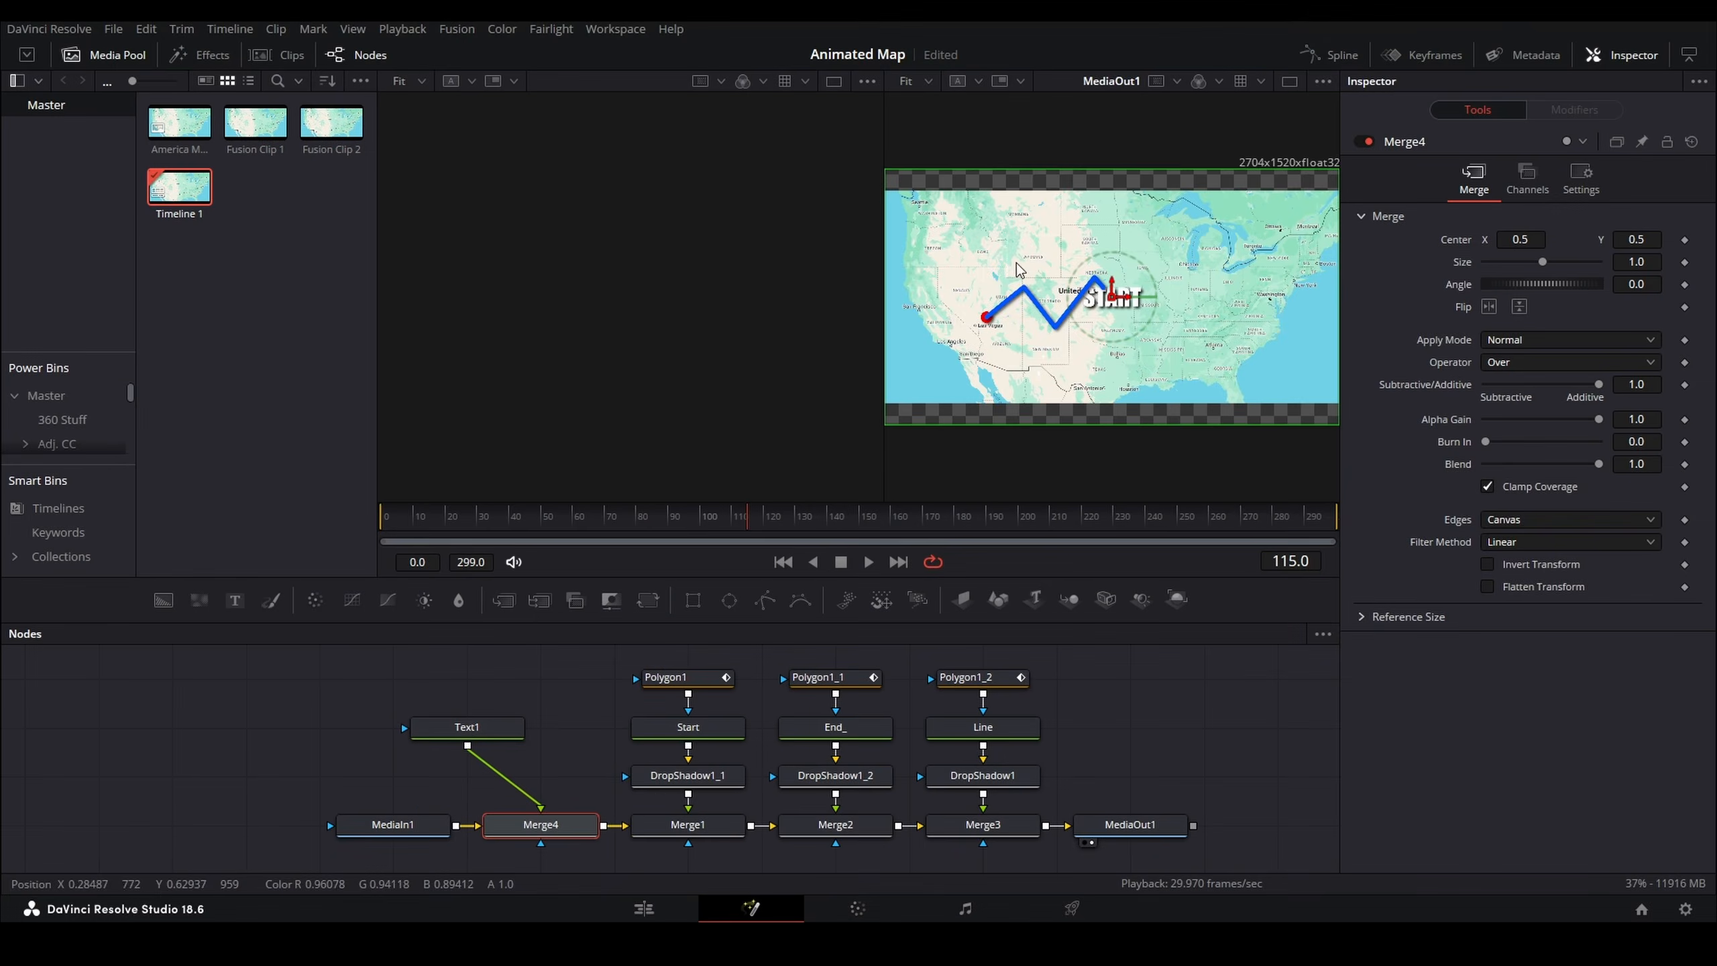
pyautogui.scroll(5, 1110, 307)
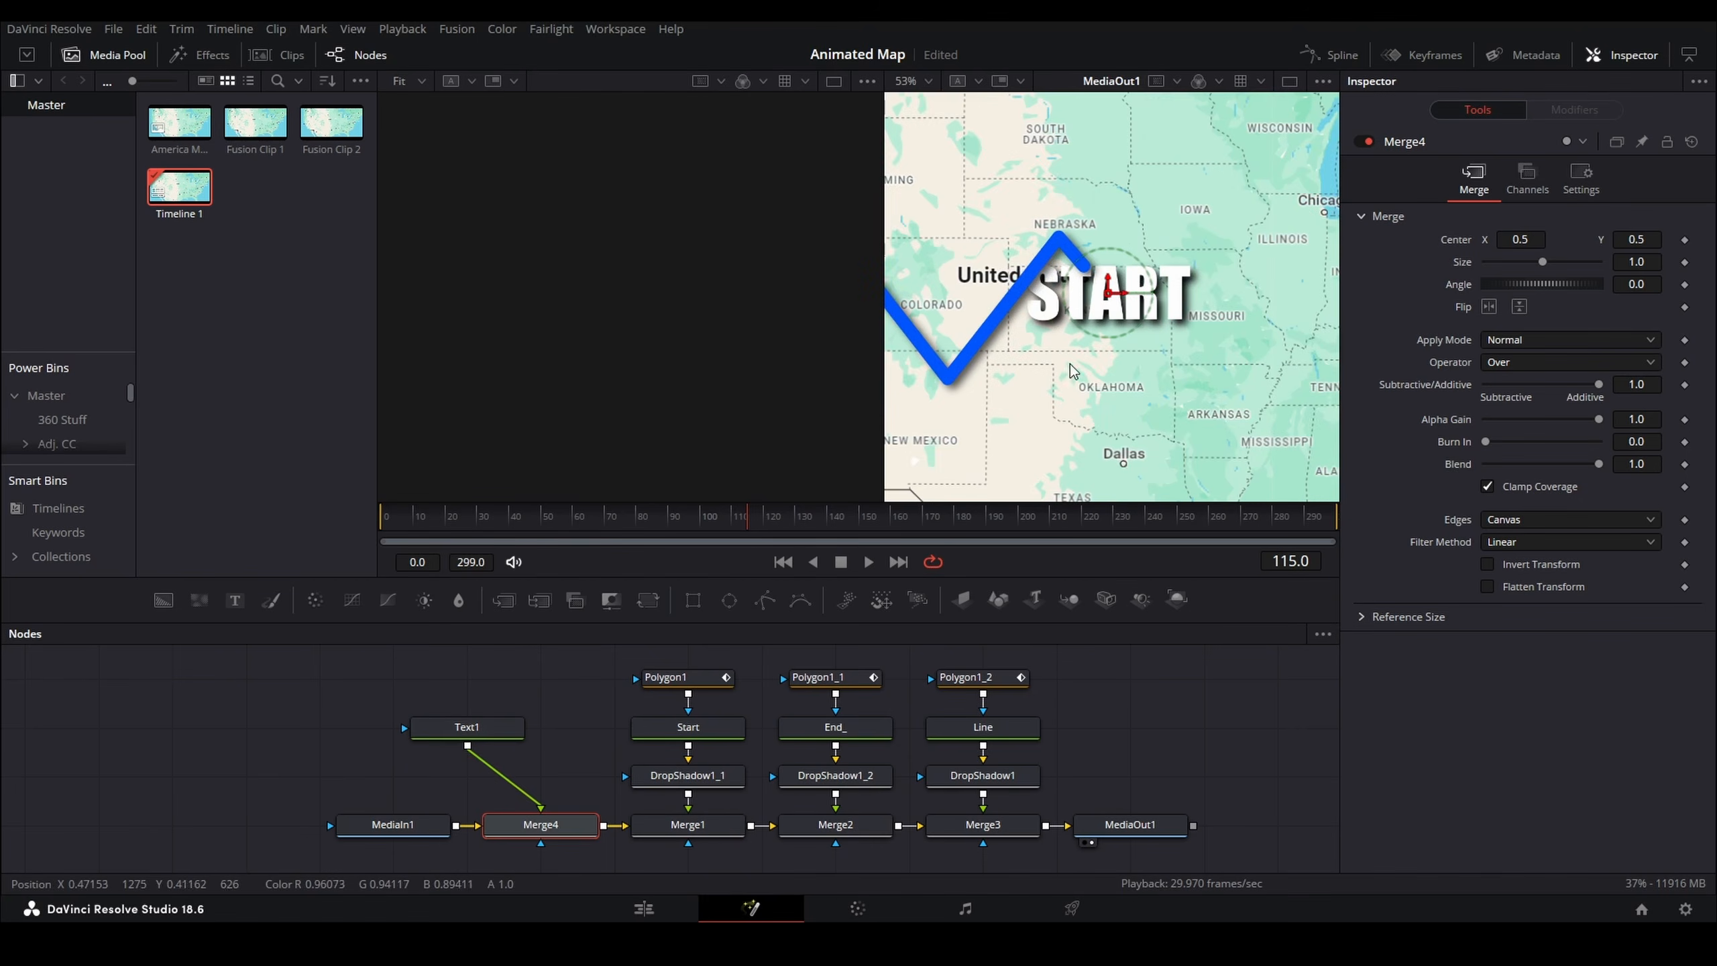
pyautogui.moveTo(1000, 407); pyautogui.dragTo(1042, 381)
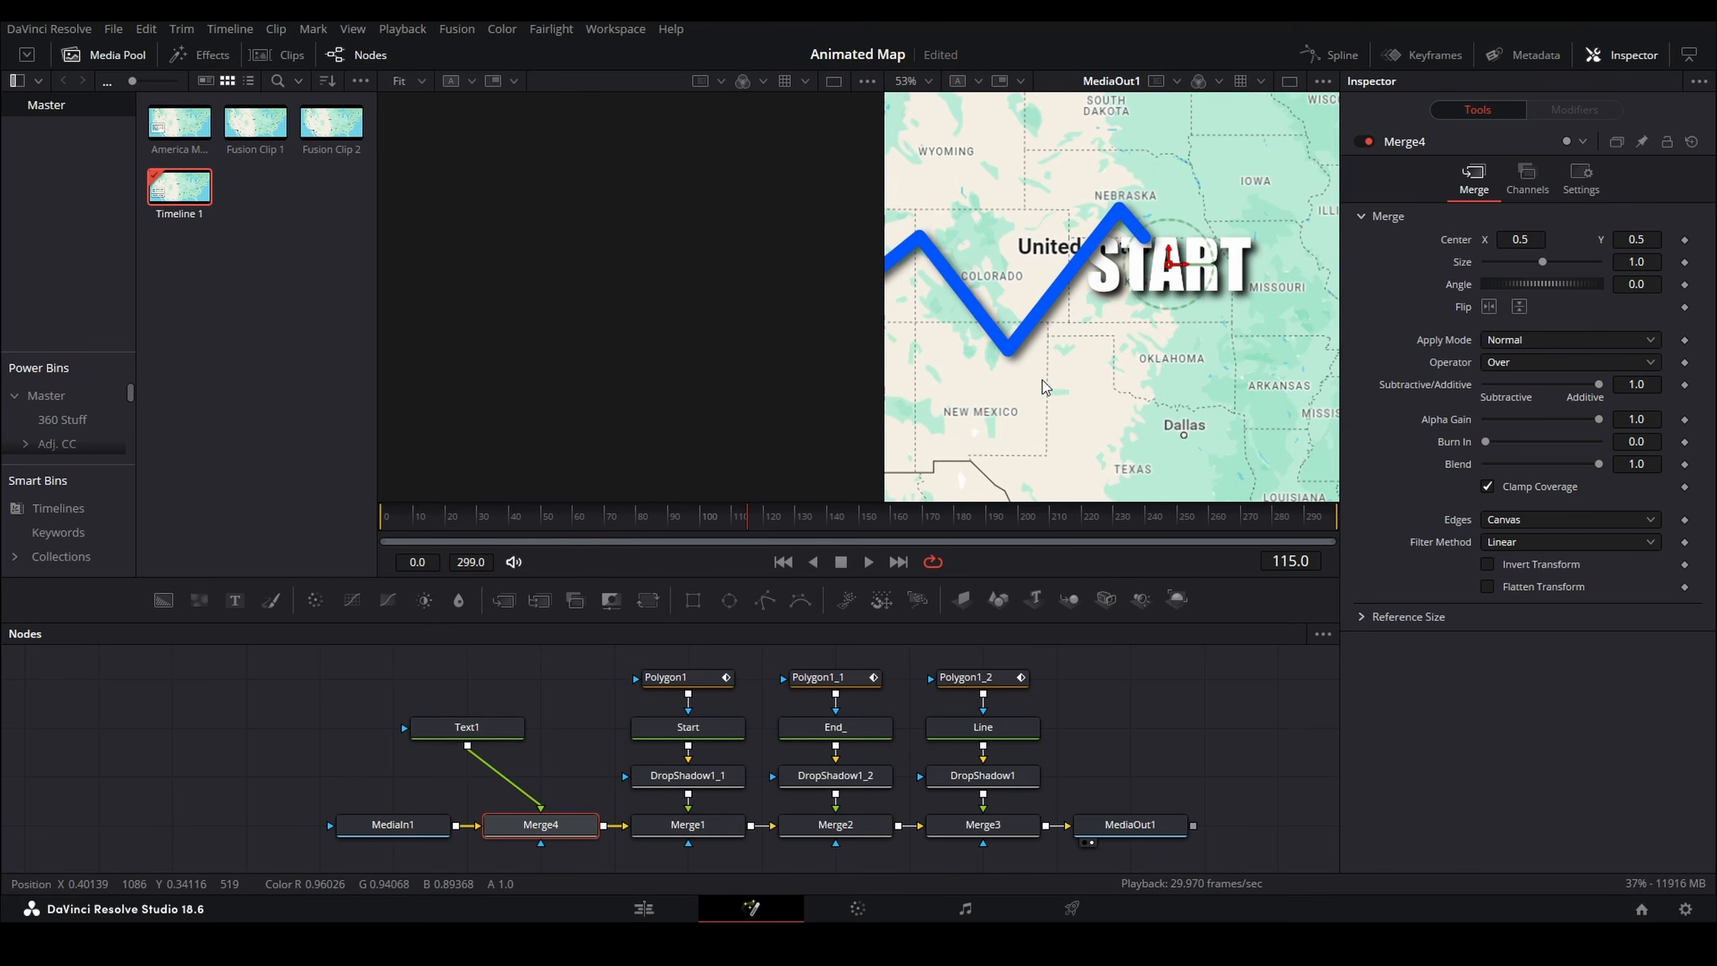
pyautogui.scroll(-5, 1042, 380)
pyautogui.moveTo(1106, 324); pyautogui.dragTo(928, 381)
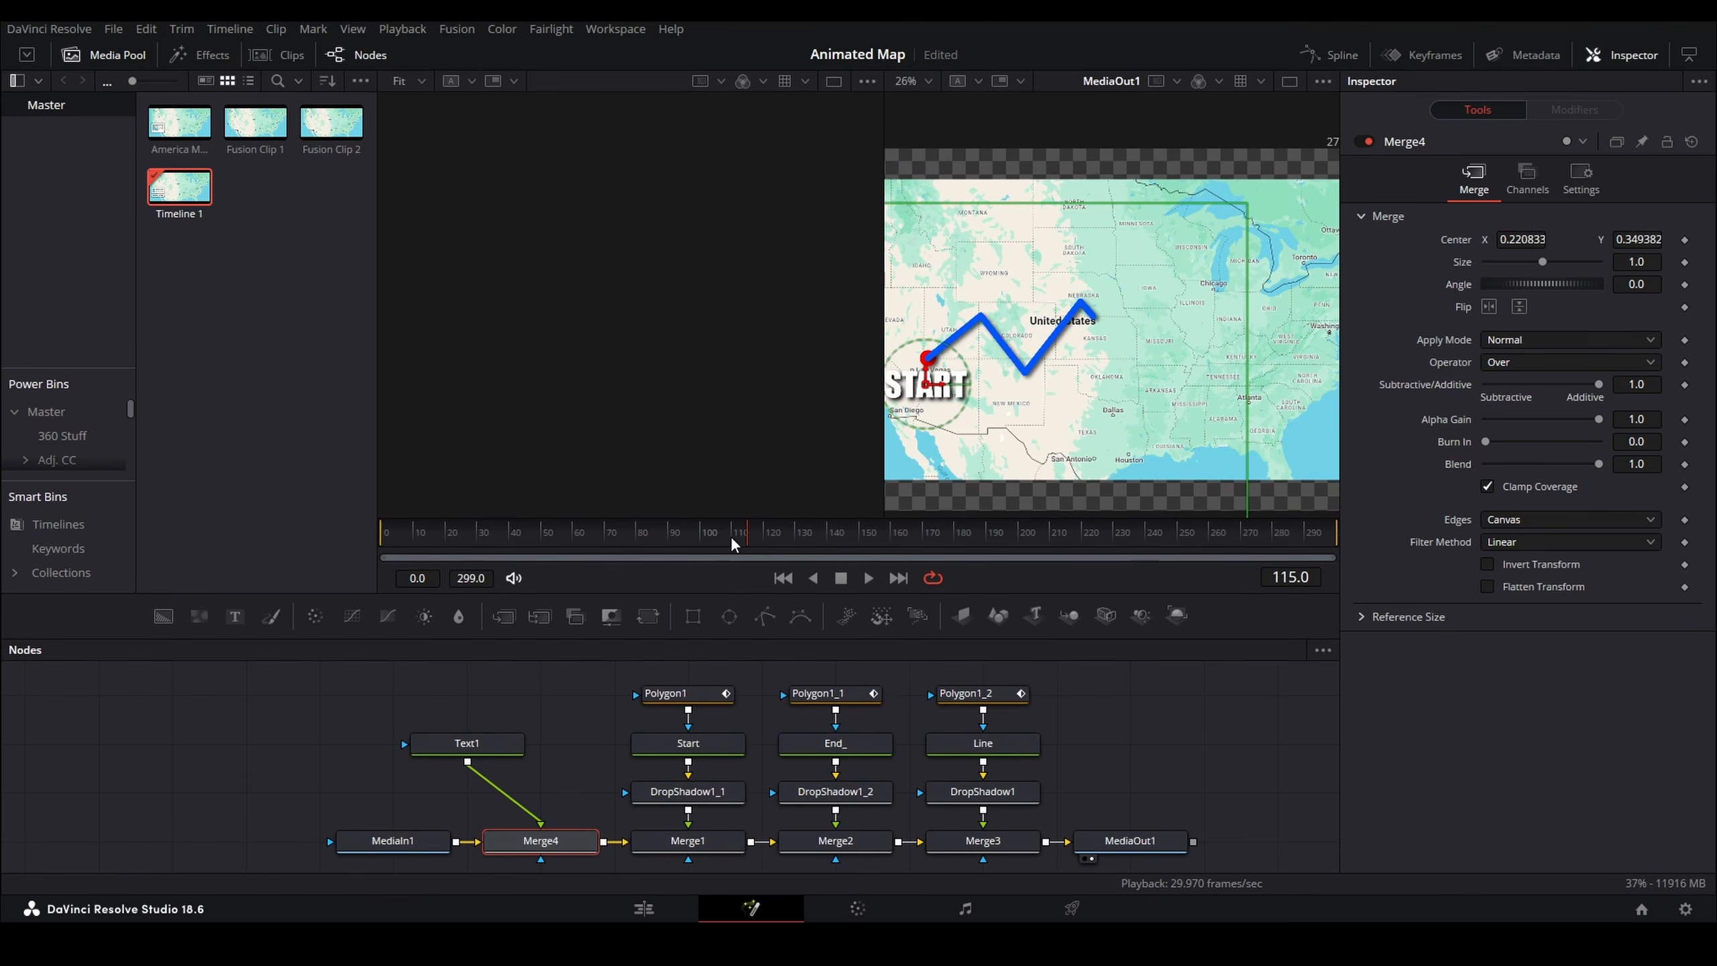
pyautogui.moveTo(731, 537); pyautogui.dragTo(419, 548)
pyautogui.moveTo(389, 537)
pyautogui.mouseDown()
pyautogui.moveTo(741, 550)
pyautogui.moveTo(976, 528)
pyautogui.moveTo(960, 532)
pyautogui.mouseUp()
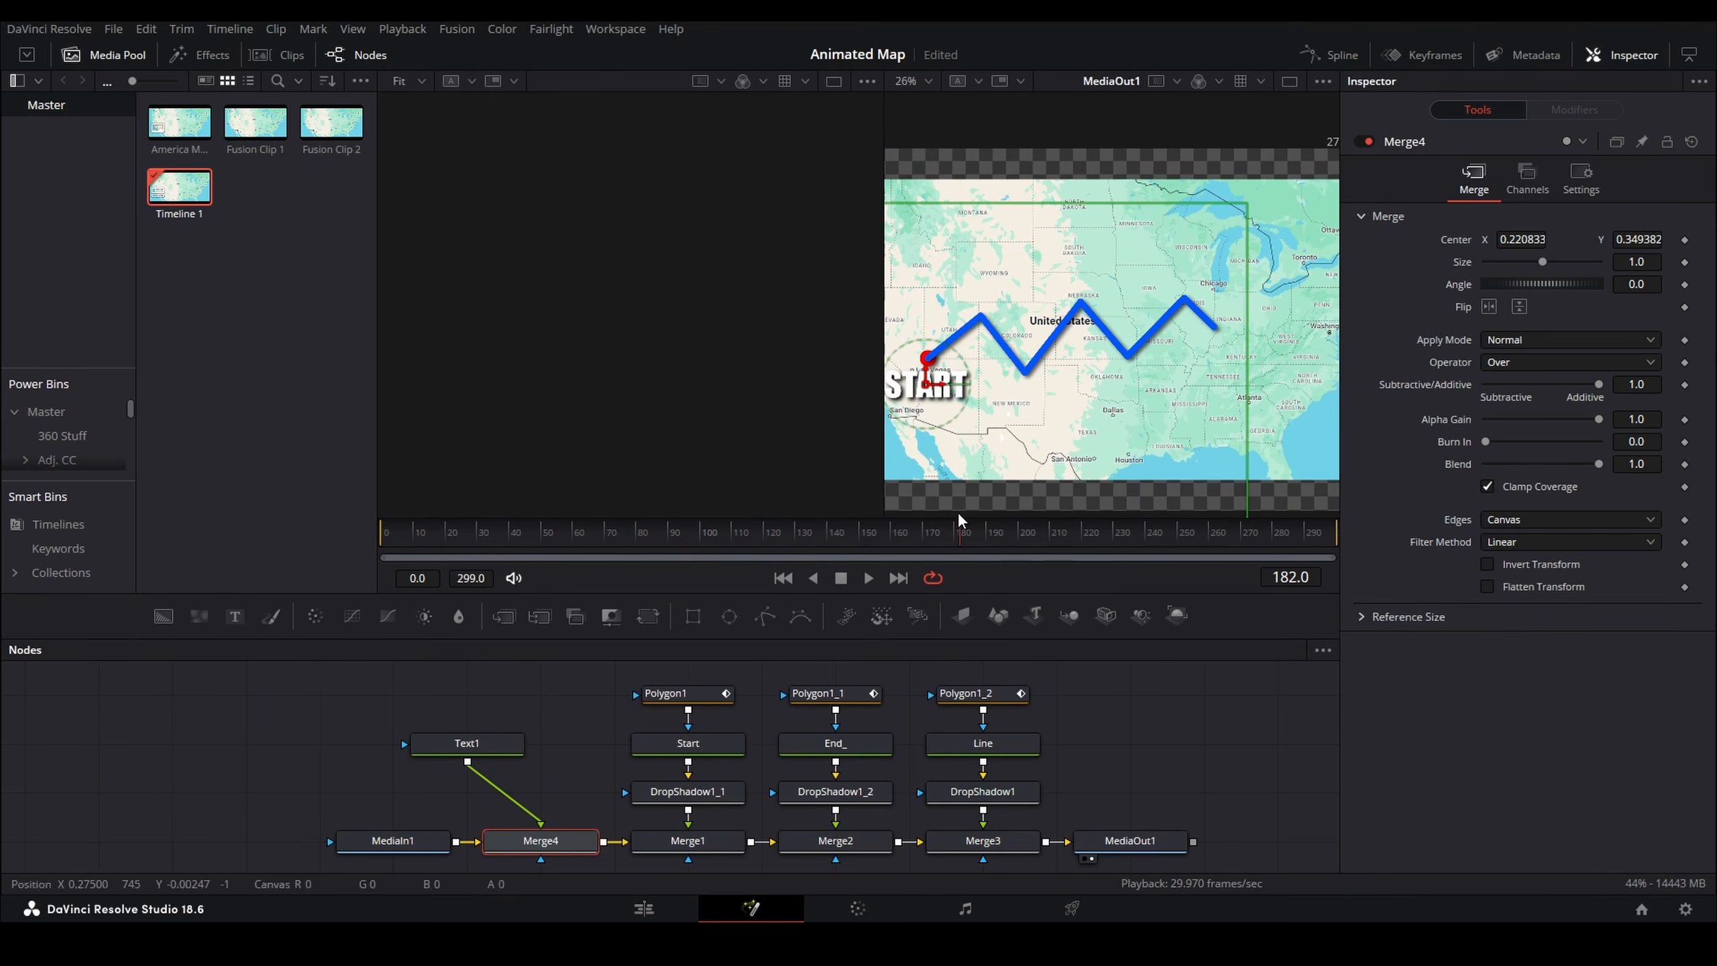
# - Place Text1 above MediaIn1, duplicate it with the text END and merge the copy directly after Merge4
pyautogui.moveTo(456, 753); pyautogui.dragTo(400, 779)
pyautogui.click(390, 788)
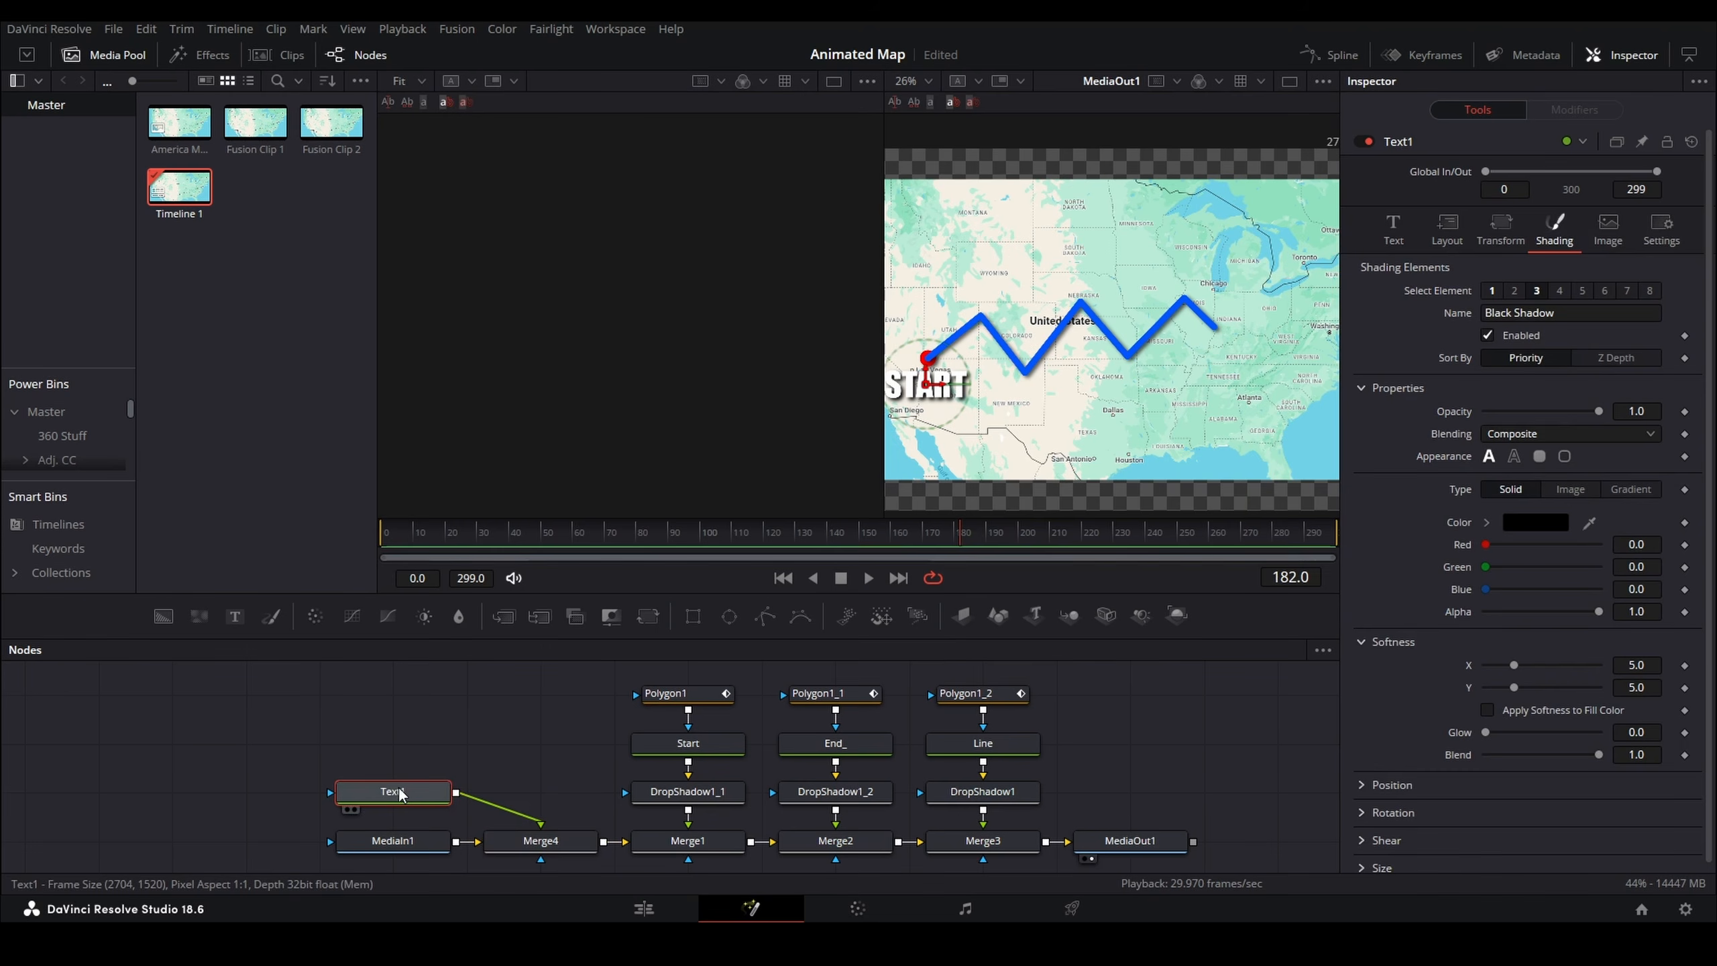
pyautogui.click(424, 728)
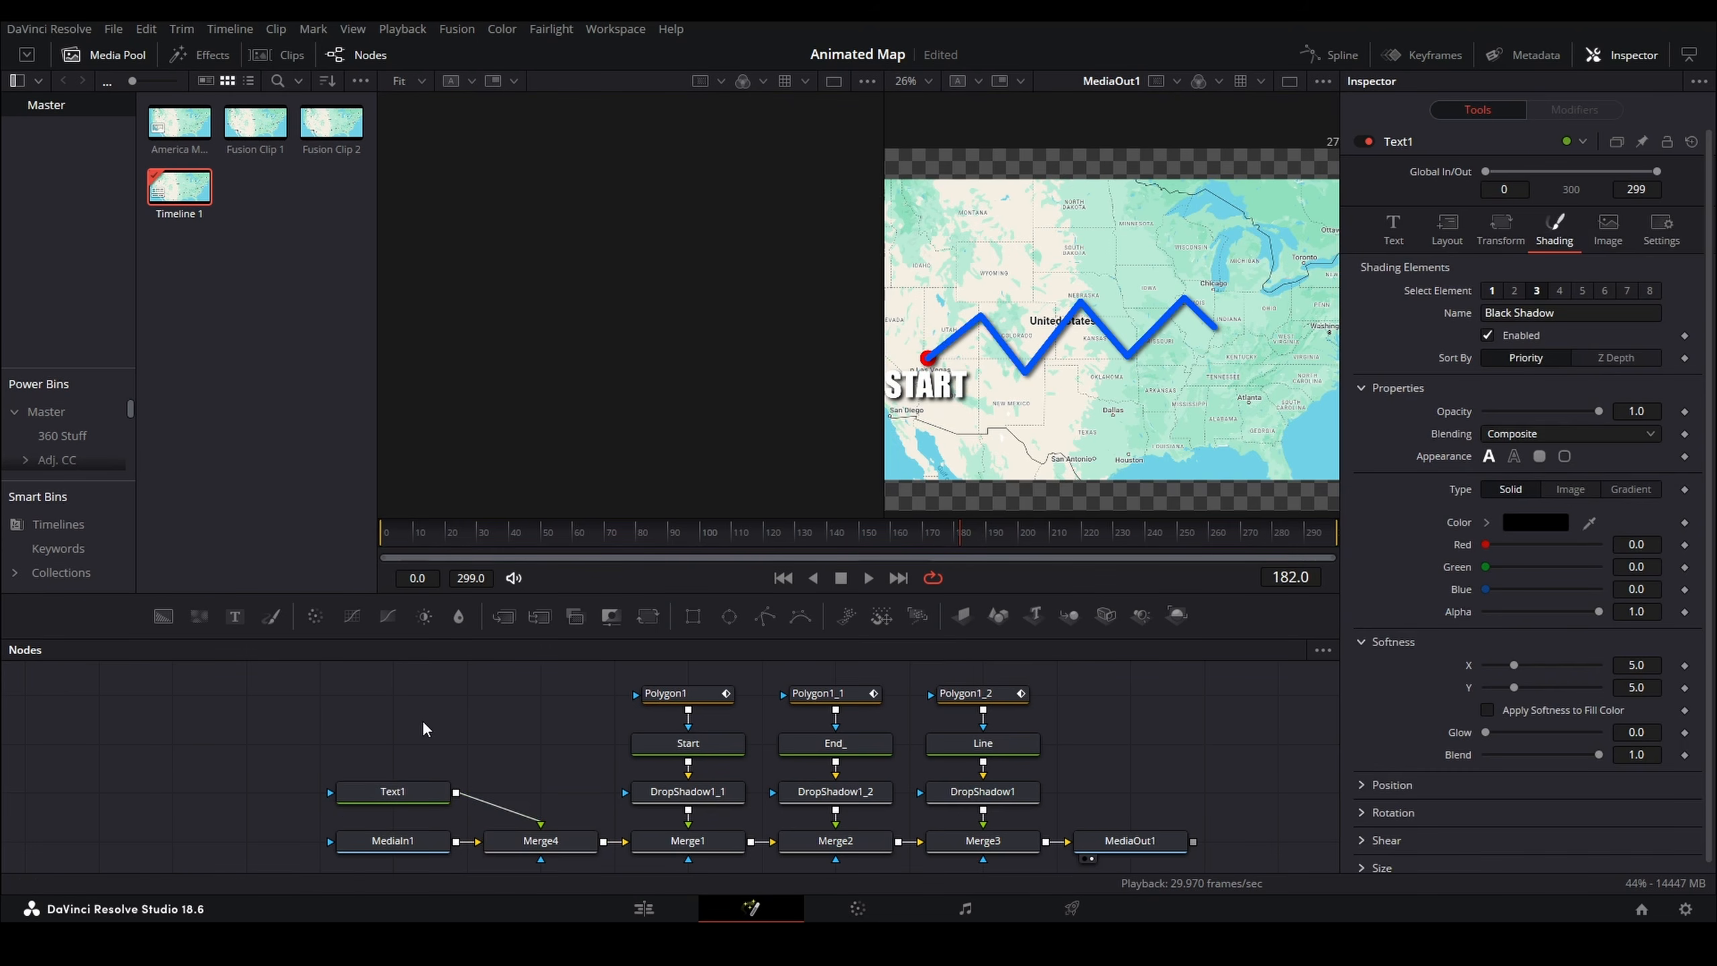
pyautogui.hotkey('ctrl', 'v')
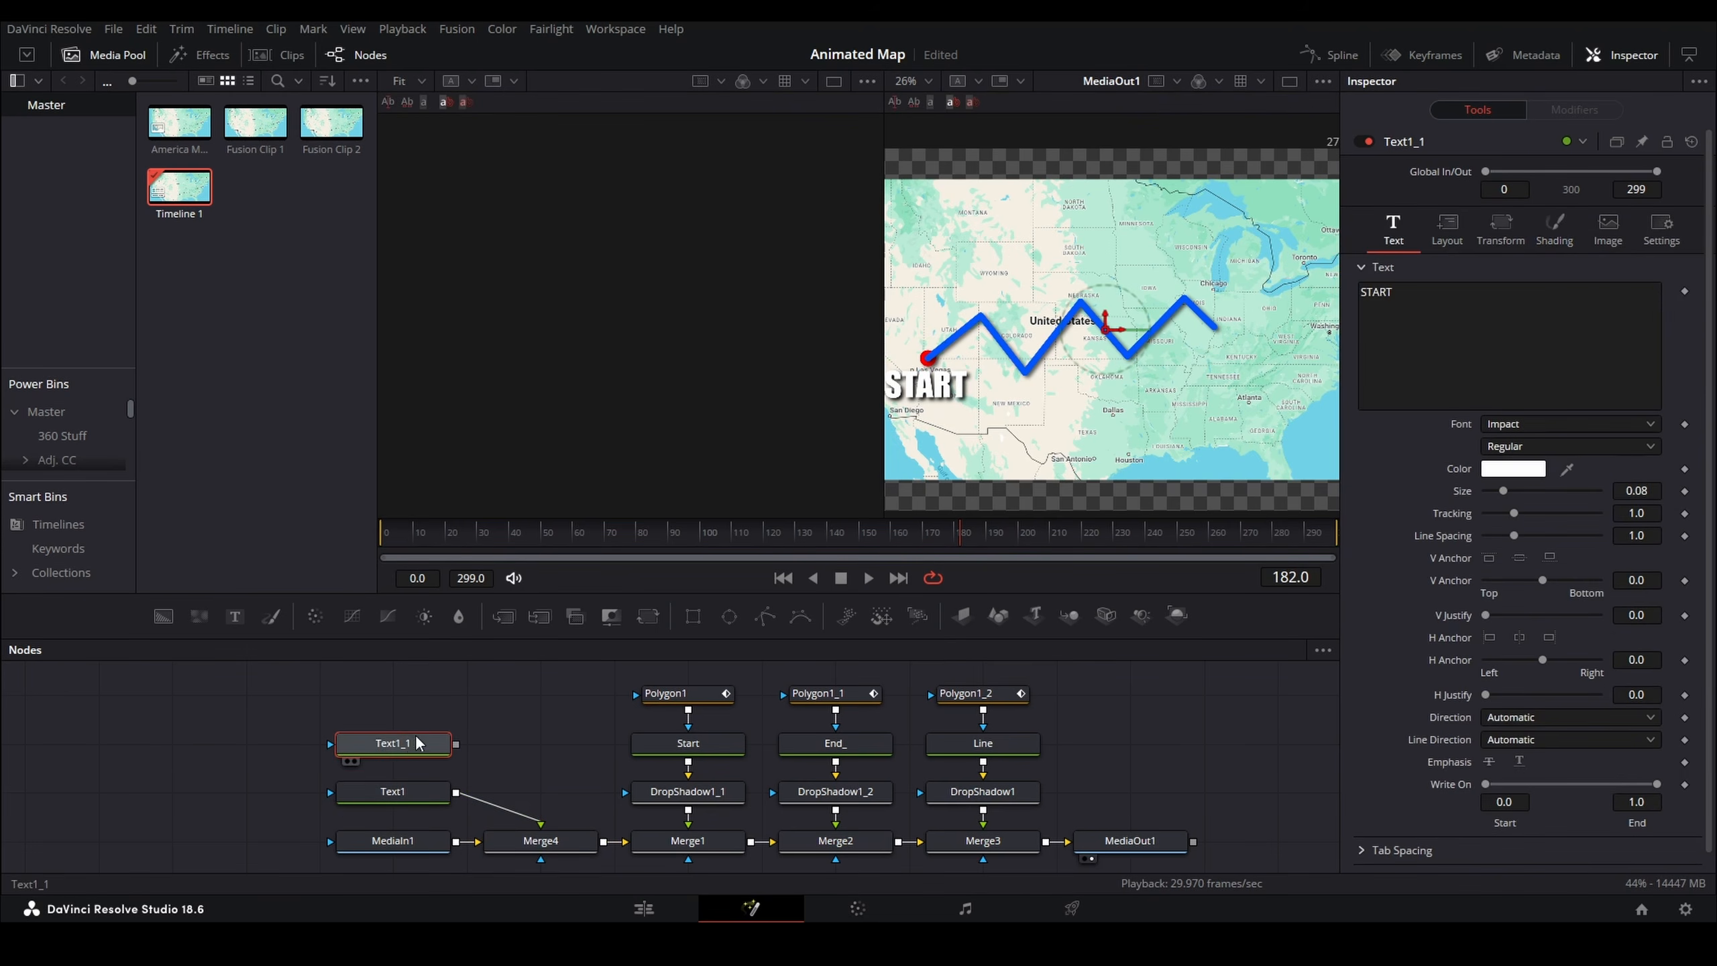
pyautogui.moveTo(1464, 317); pyautogui.dragTo(1317, 276)
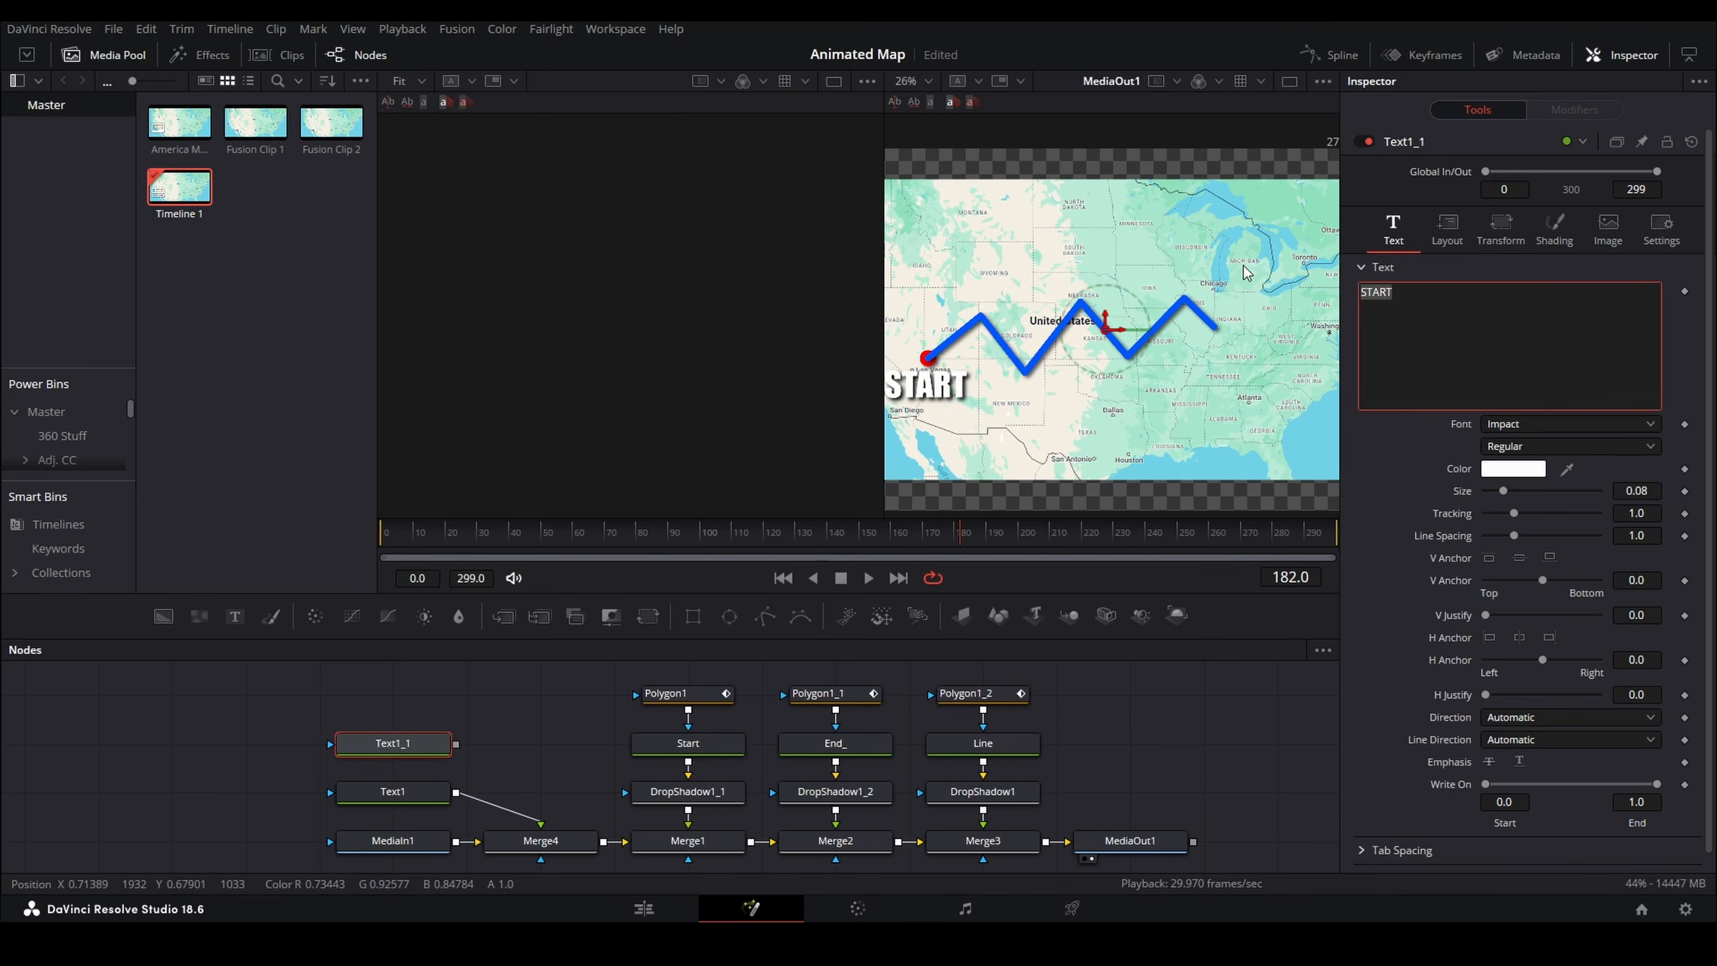
pyautogui.write('END')
pyautogui.click(456, 743)
pyautogui.moveTo(460, 745); pyautogui.dragTo(601, 838)
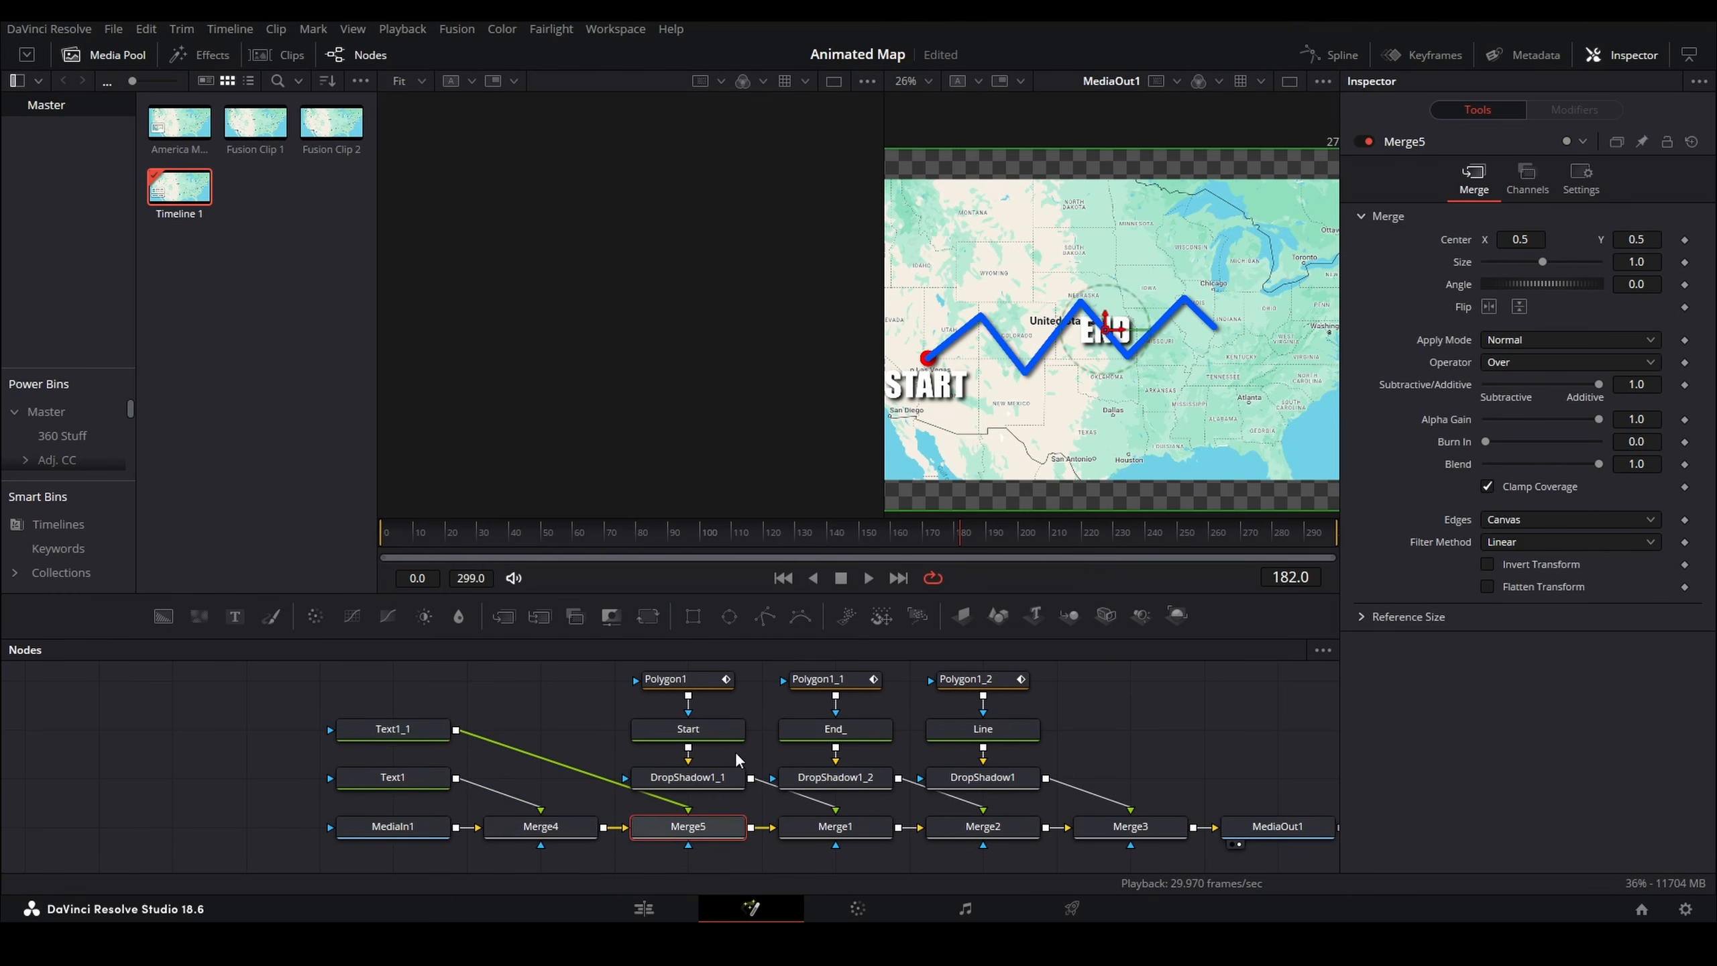
# - Realign the shape branches above Merge1 to Merge3 and place Text1 above Merge4 and Text1_1 above Merge5
pyautogui.scroll(2, 1075, 760)
pyautogui.moveTo(1076, 728); pyautogui.dragTo(867, 835)
pyautogui.click(827, 832)
pyautogui.scroll(-4, 725, 755)
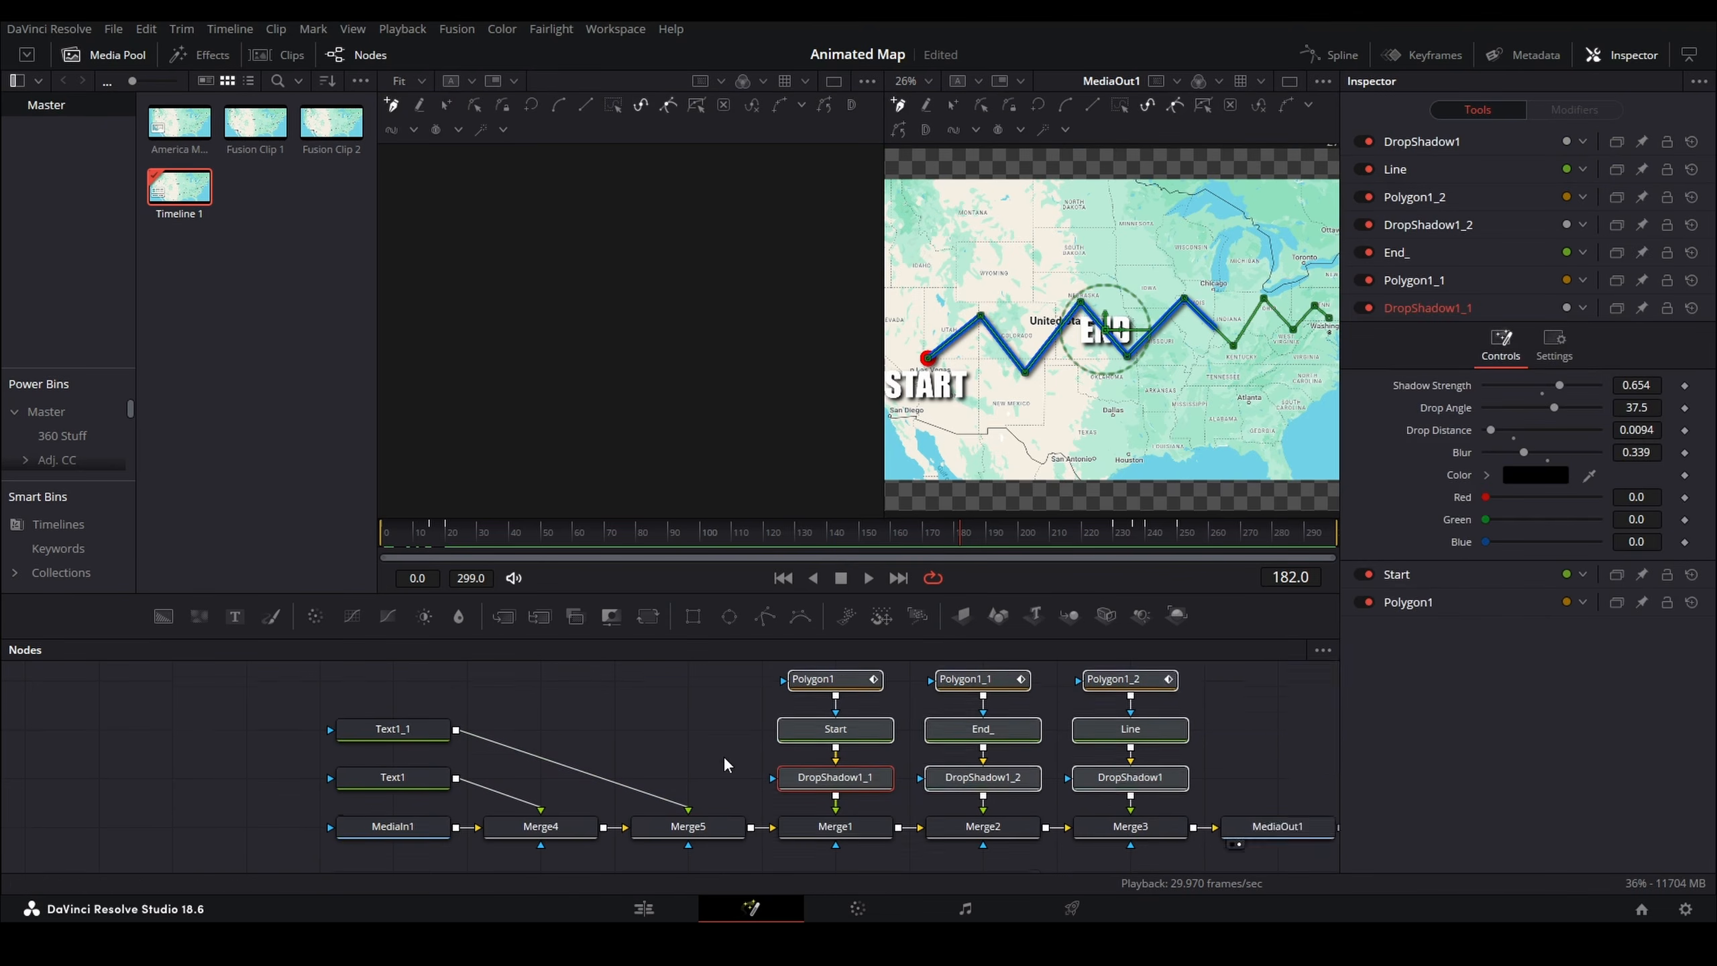
pyautogui.scroll(4, 714, 752)
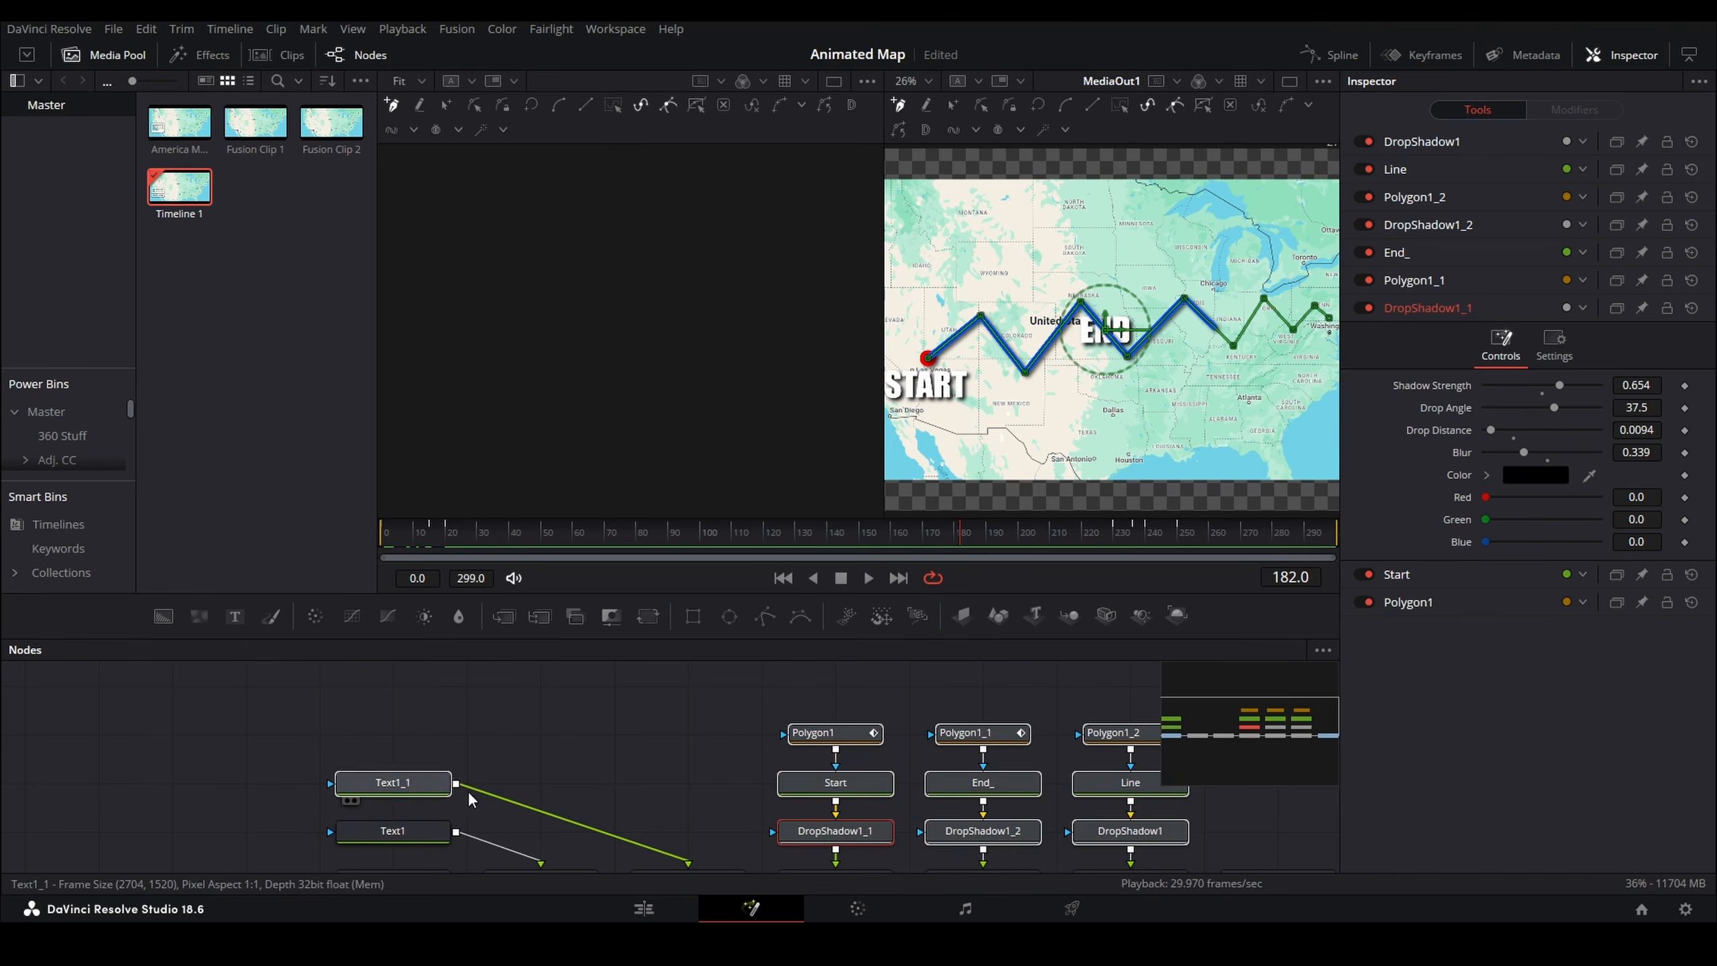
pyautogui.moveTo(391, 795); pyautogui.dragTo(685, 846)
pyautogui.moveTo(416, 825); pyautogui.dragTo(544, 838)
pyautogui.moveTo(632, 758)
pyautogui.mouseDown()
pyautogui.moveTo(574, 713)
pyautogui.moveTo(489, 725)
pyautogui.mouseUp()
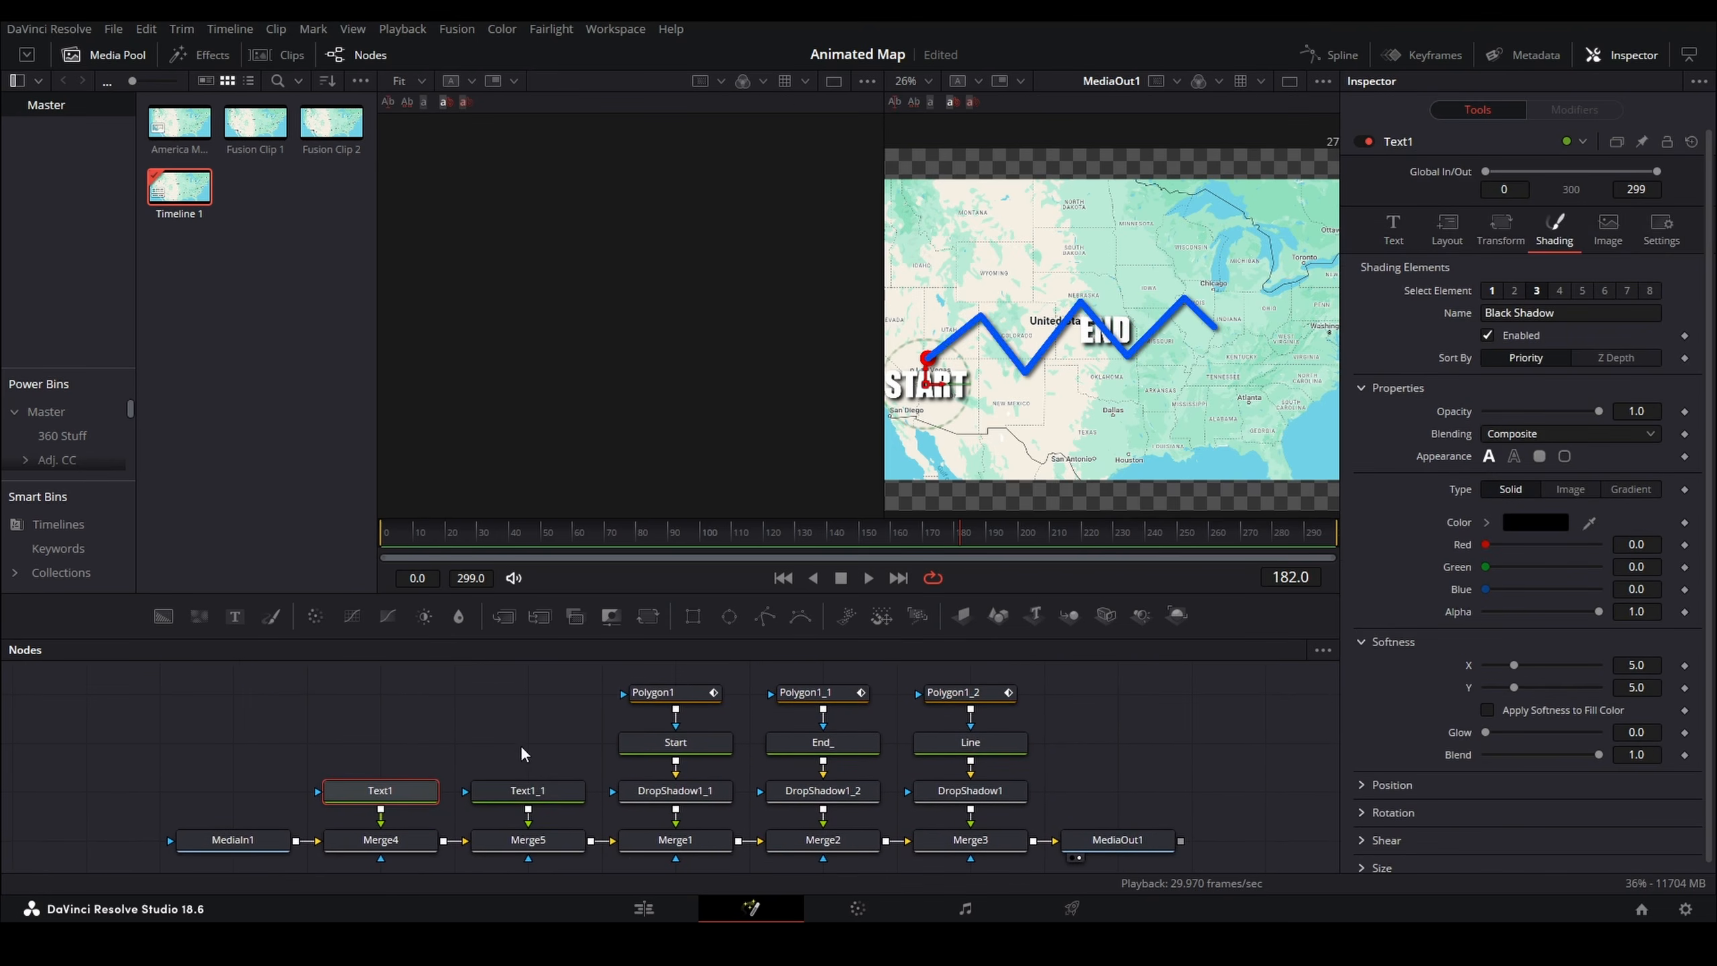
# - Position the END text just below Washington on the map
pyautogui.click(528, 802)
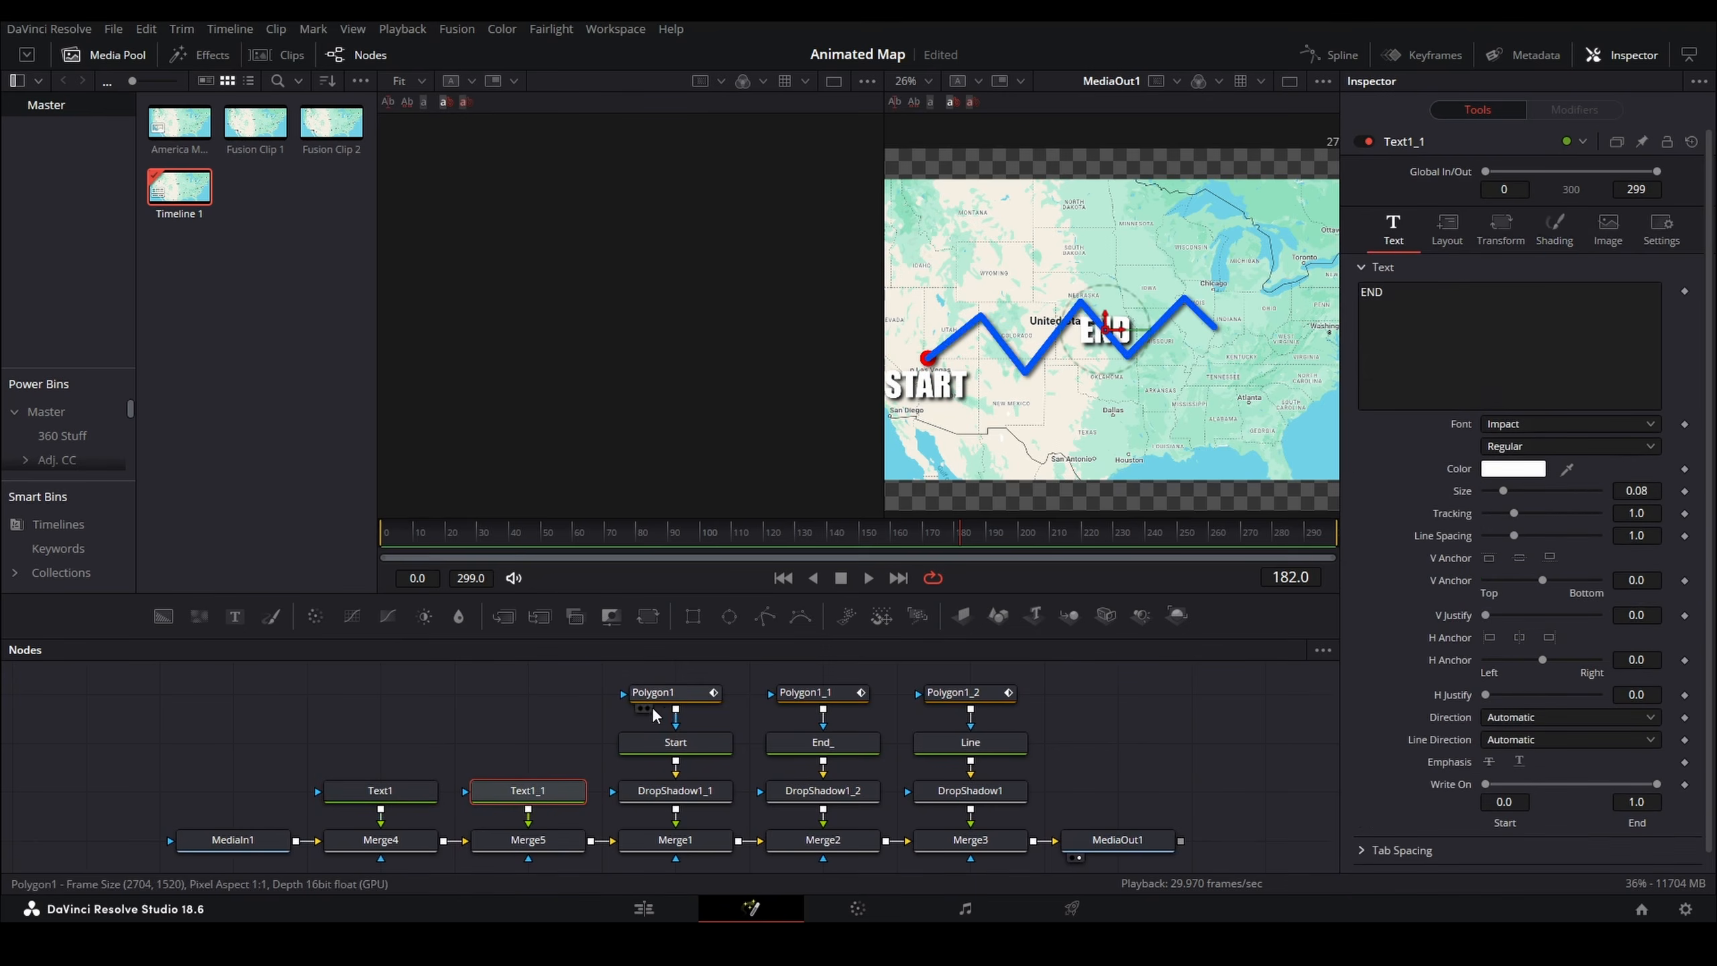
pyautogui.moveTo(1107, 332); pyautogui.dragTo(1318, 359)
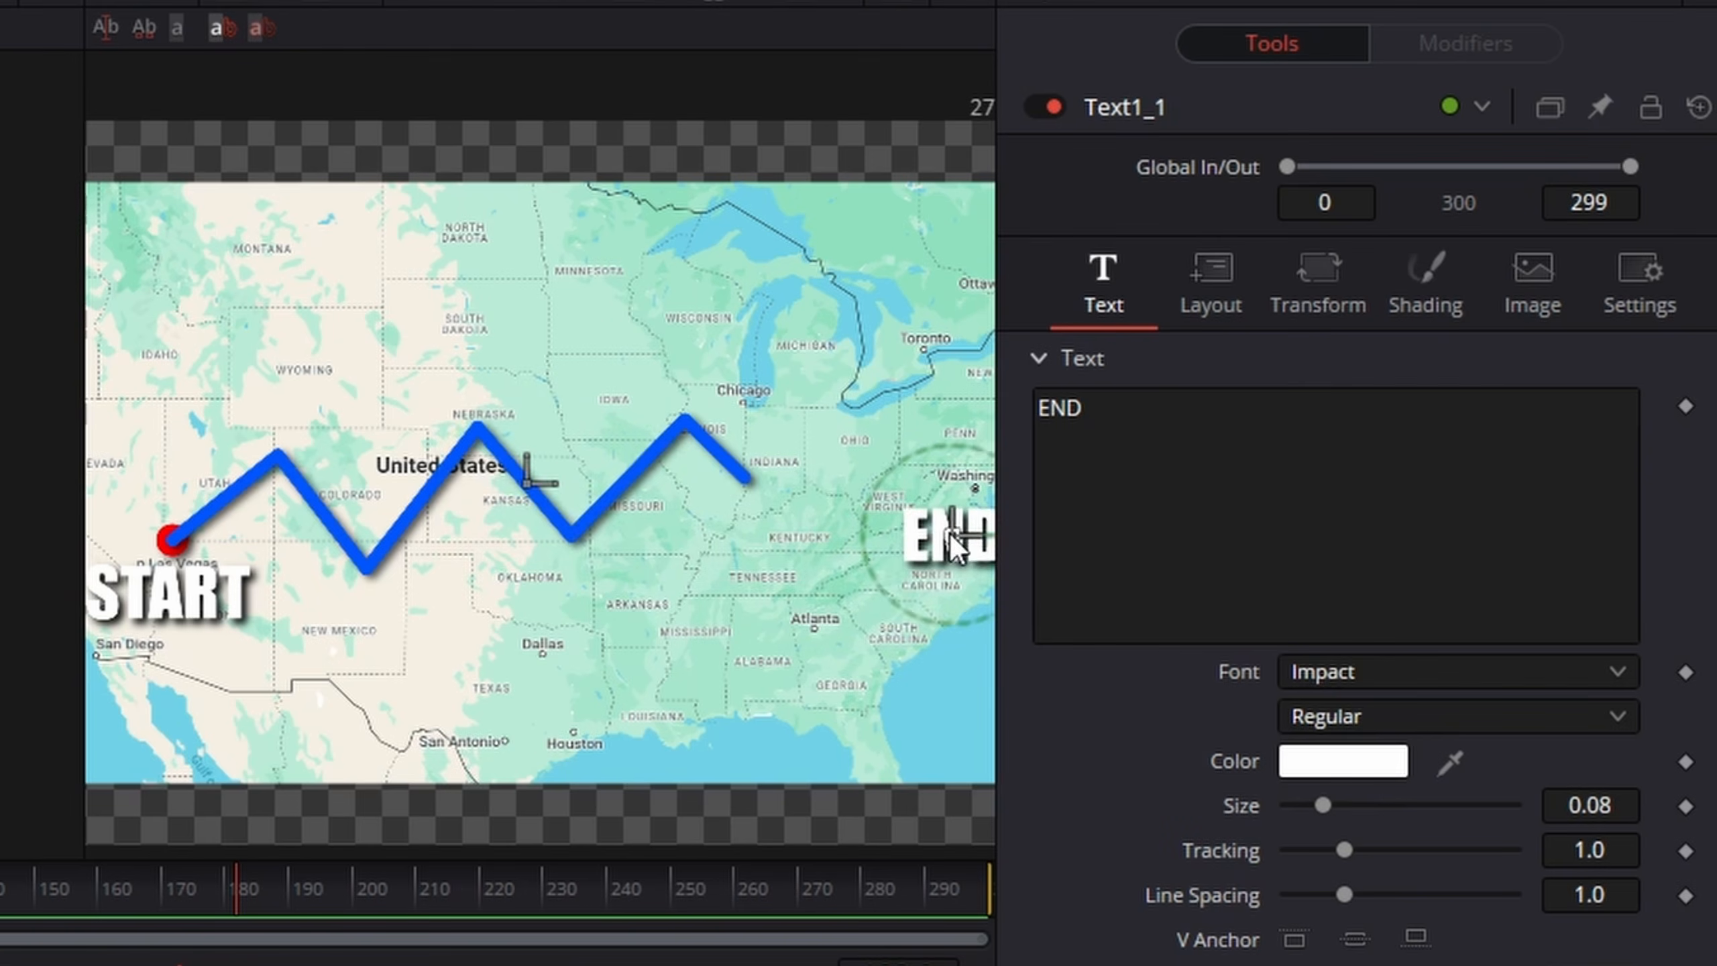
pyautogui.moveTo(953, 544); pyautogui.dragTo(969, 534)
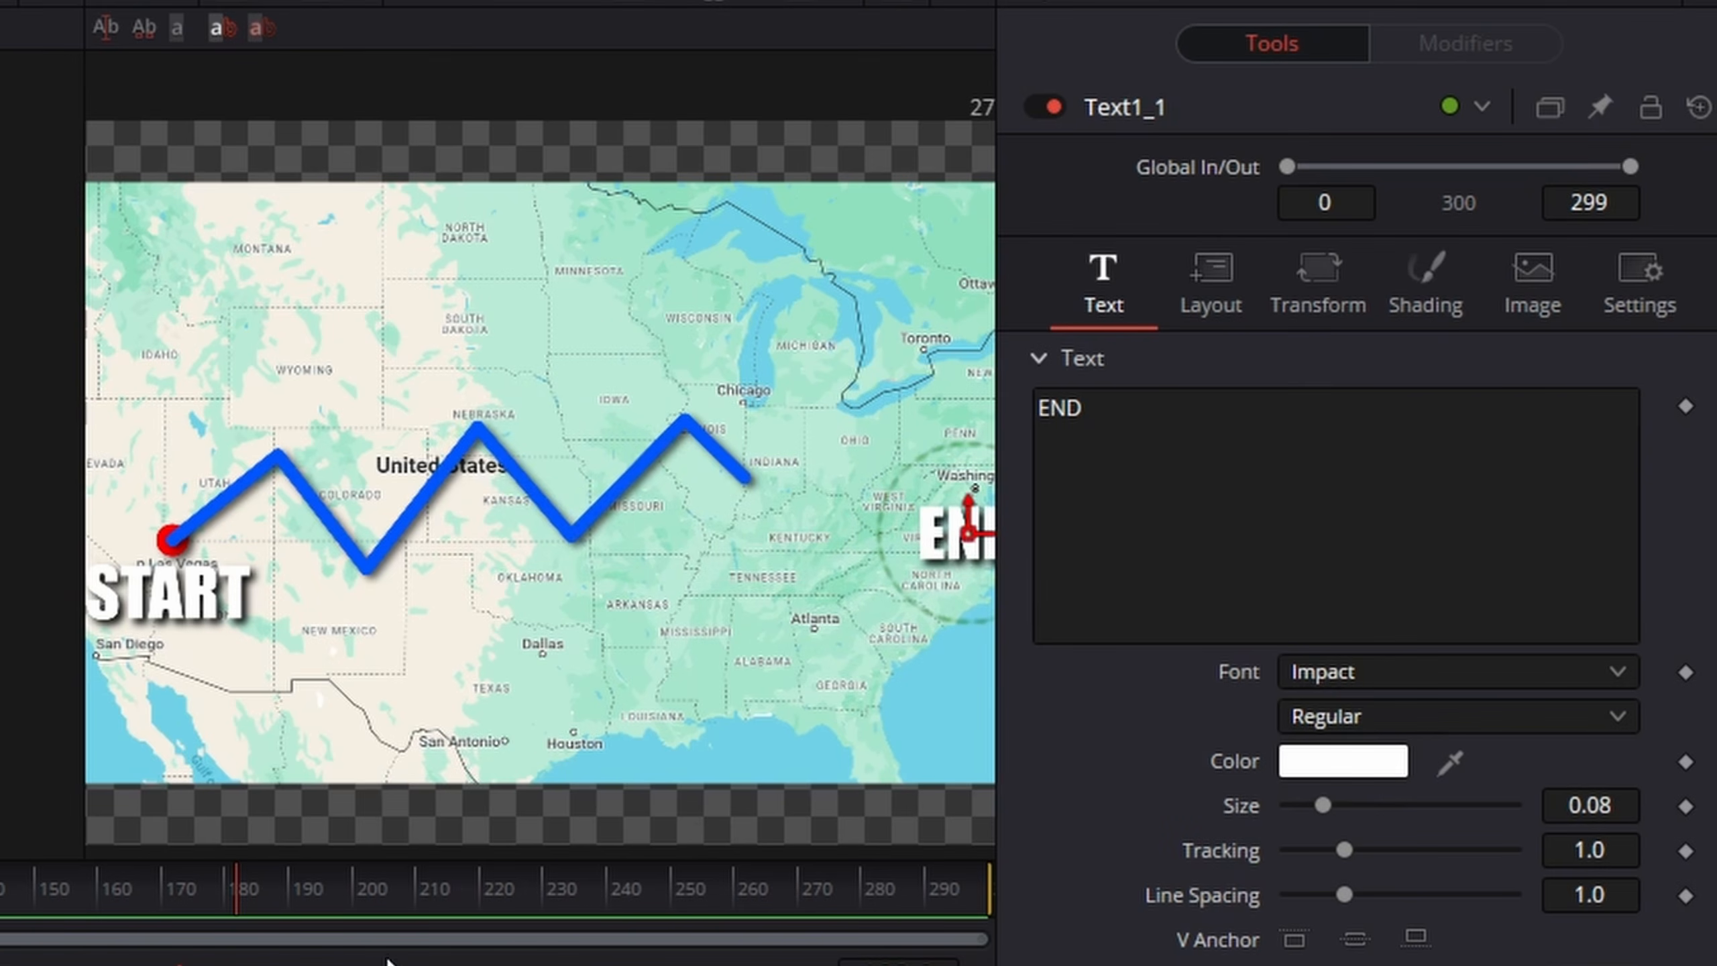
# - At about frame 260, fine-tune the END text so it sits centred directly beneath the green Washington dot
pyautogui.moveTo(470, 889); pyautogui.dragTo(748, 886)
pyautogui.moveTo(770, 755); pyautogui.dragTo(311, 793)
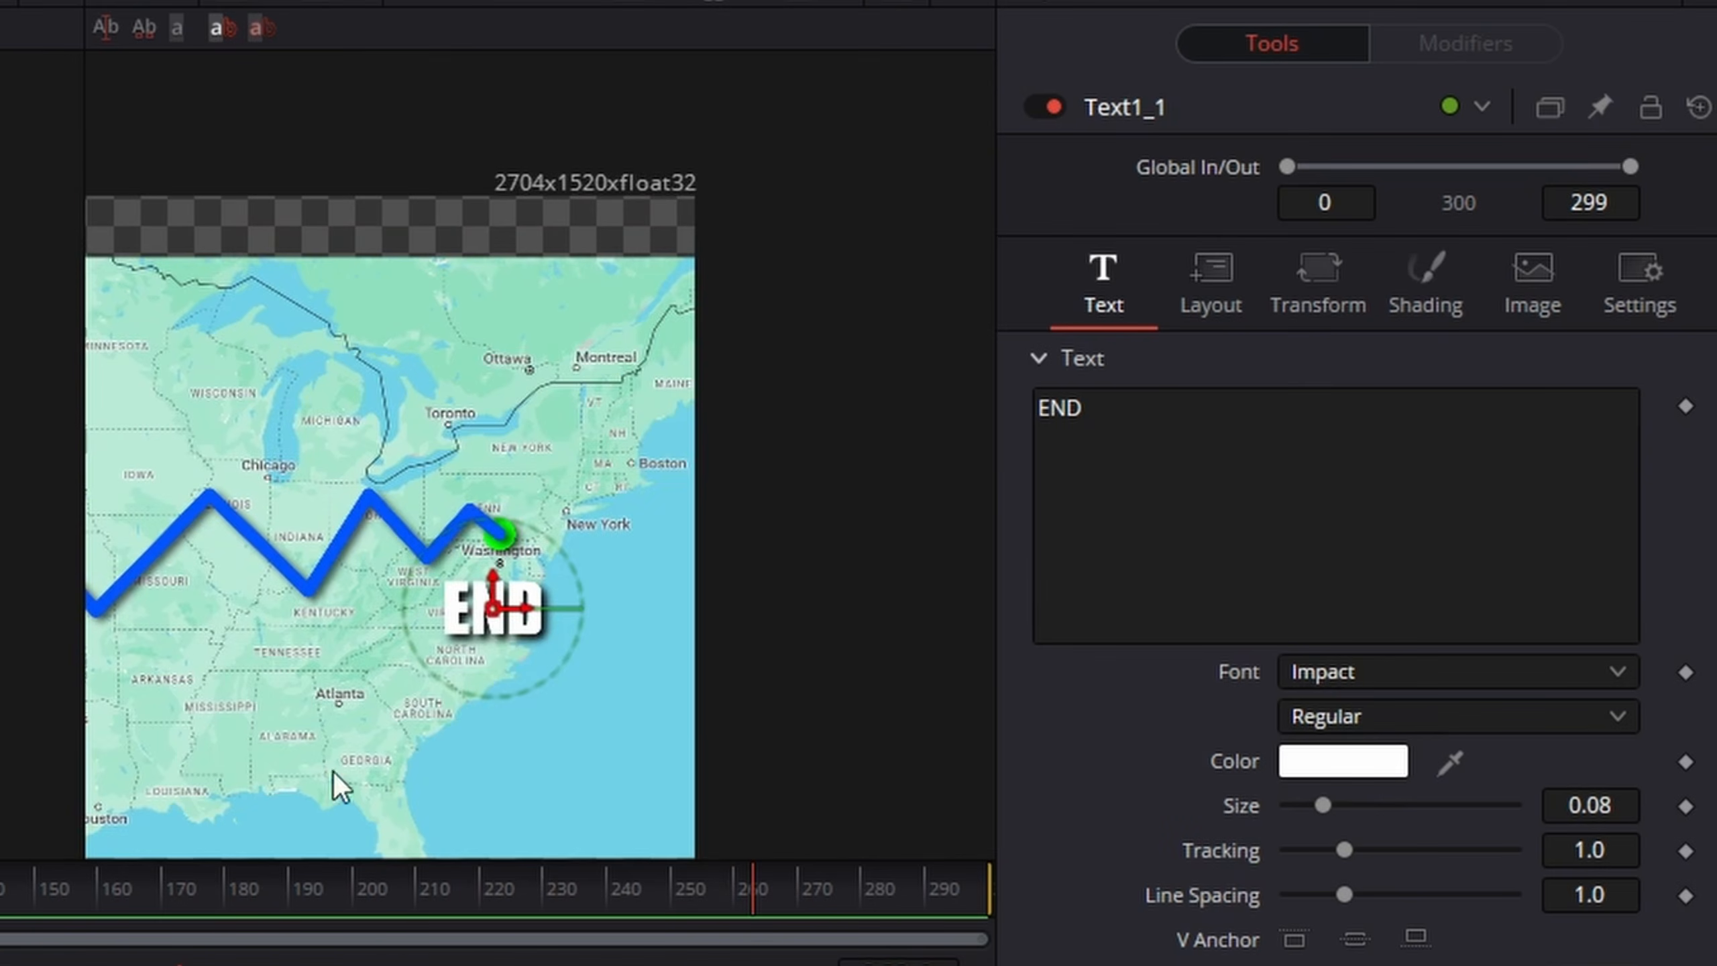
pyautogui.moveTo(497, 610); pyautogui.dragTo(503, 589)
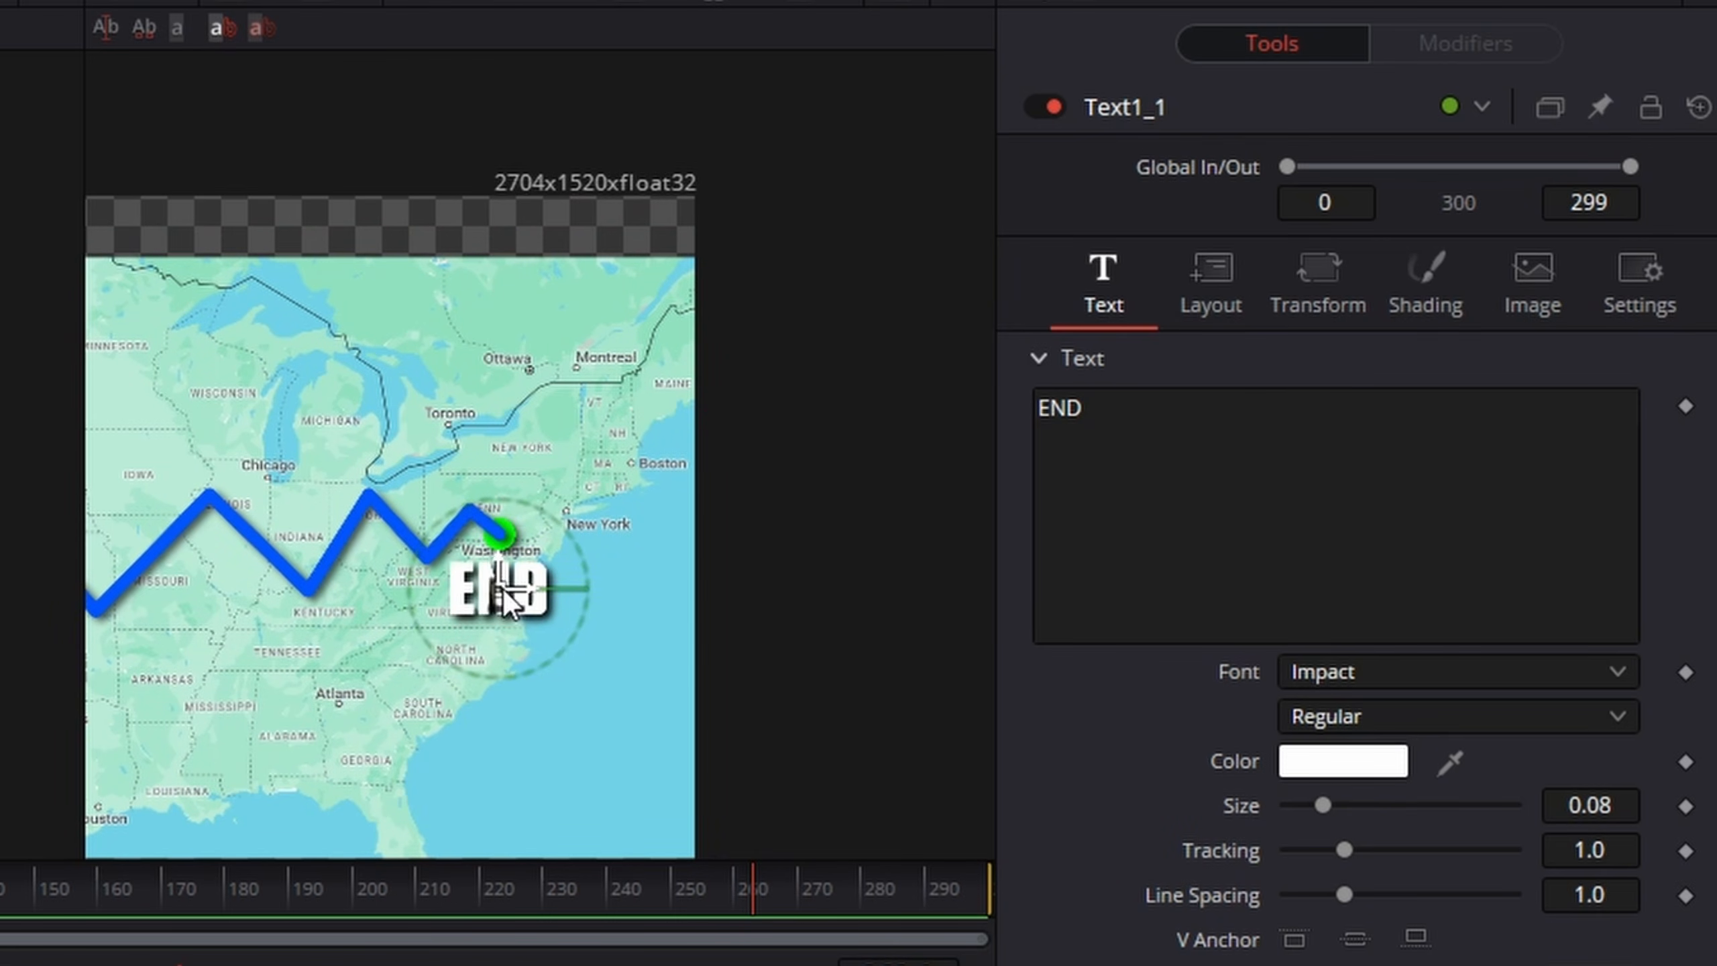
pyautogui.scroll(3, 507, 588)
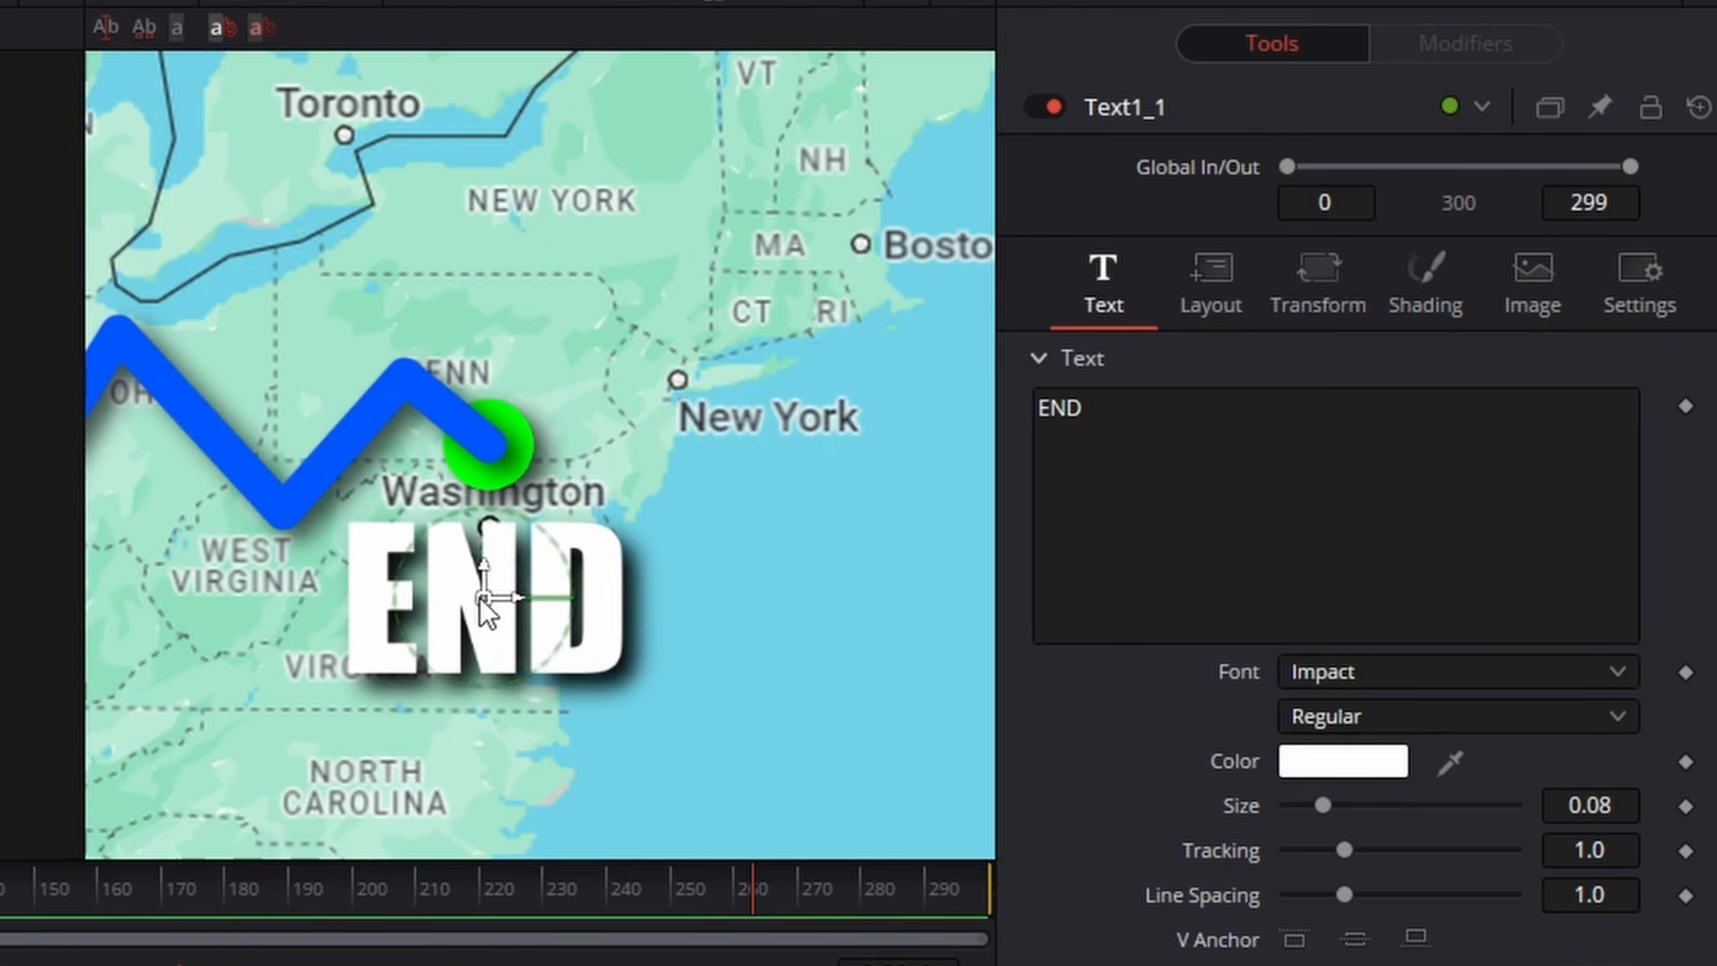
pyautogui.moveTo(483, 598); pyautogui.dragTo(495, 594)
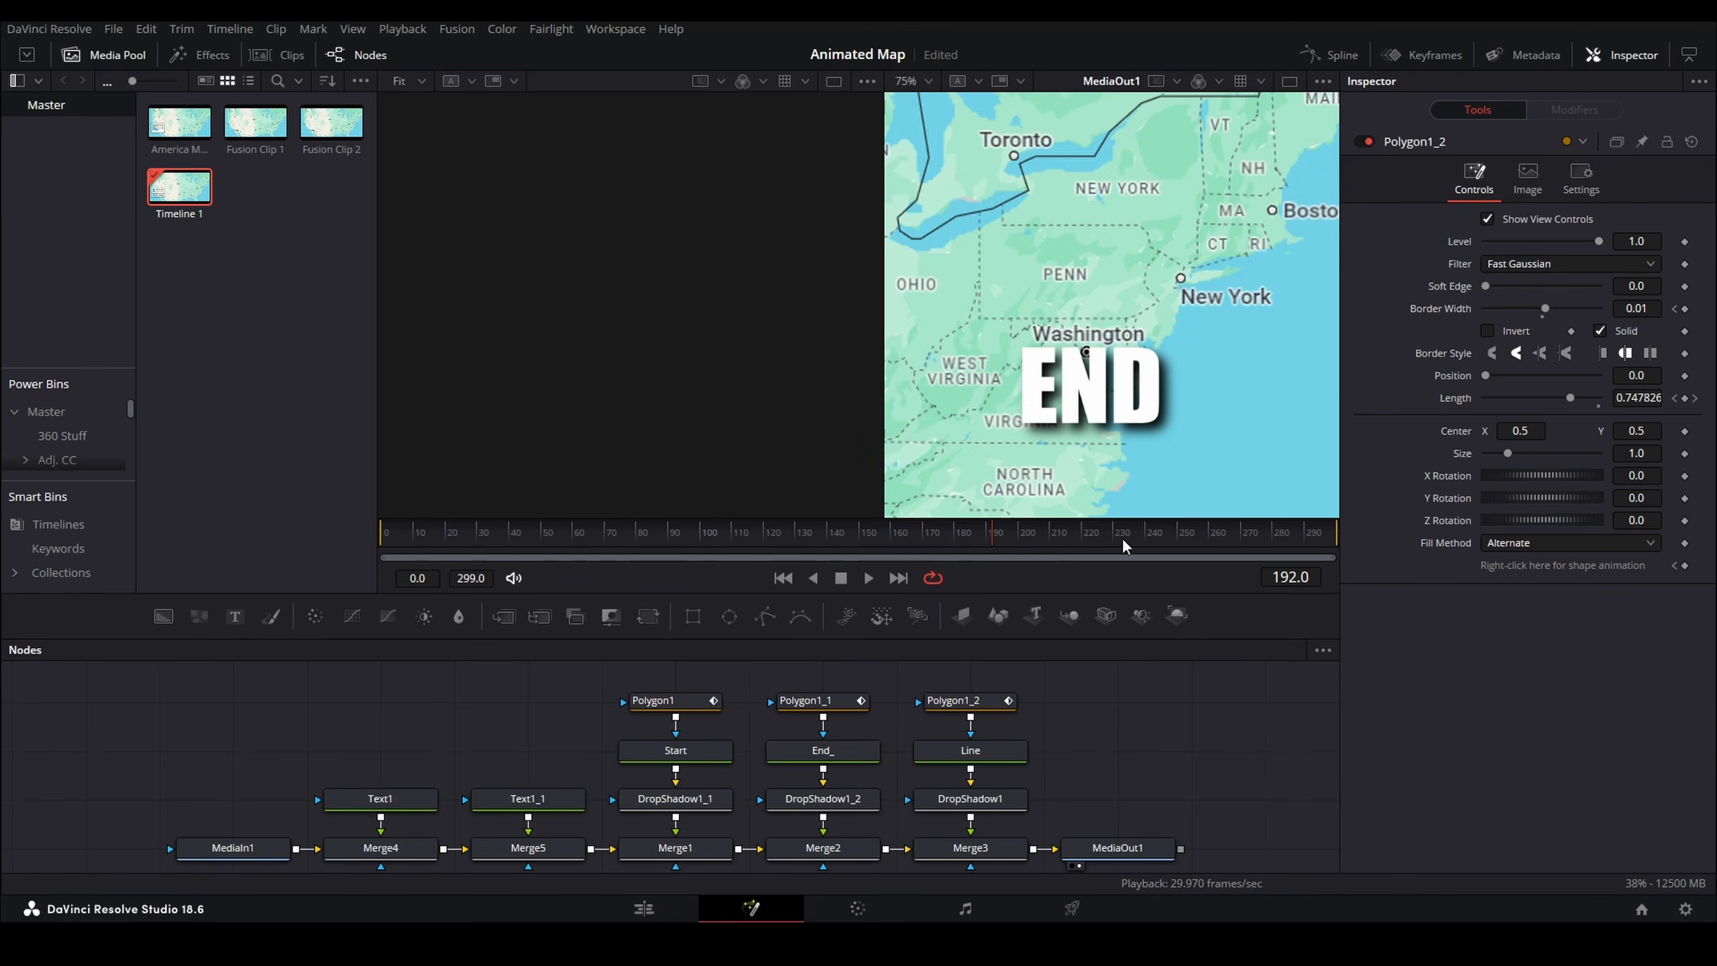
# - Keyframe the END text's size at 0.08 on frame 250 and at 0 on about frame 240
pyautogui.click(1177, 531)
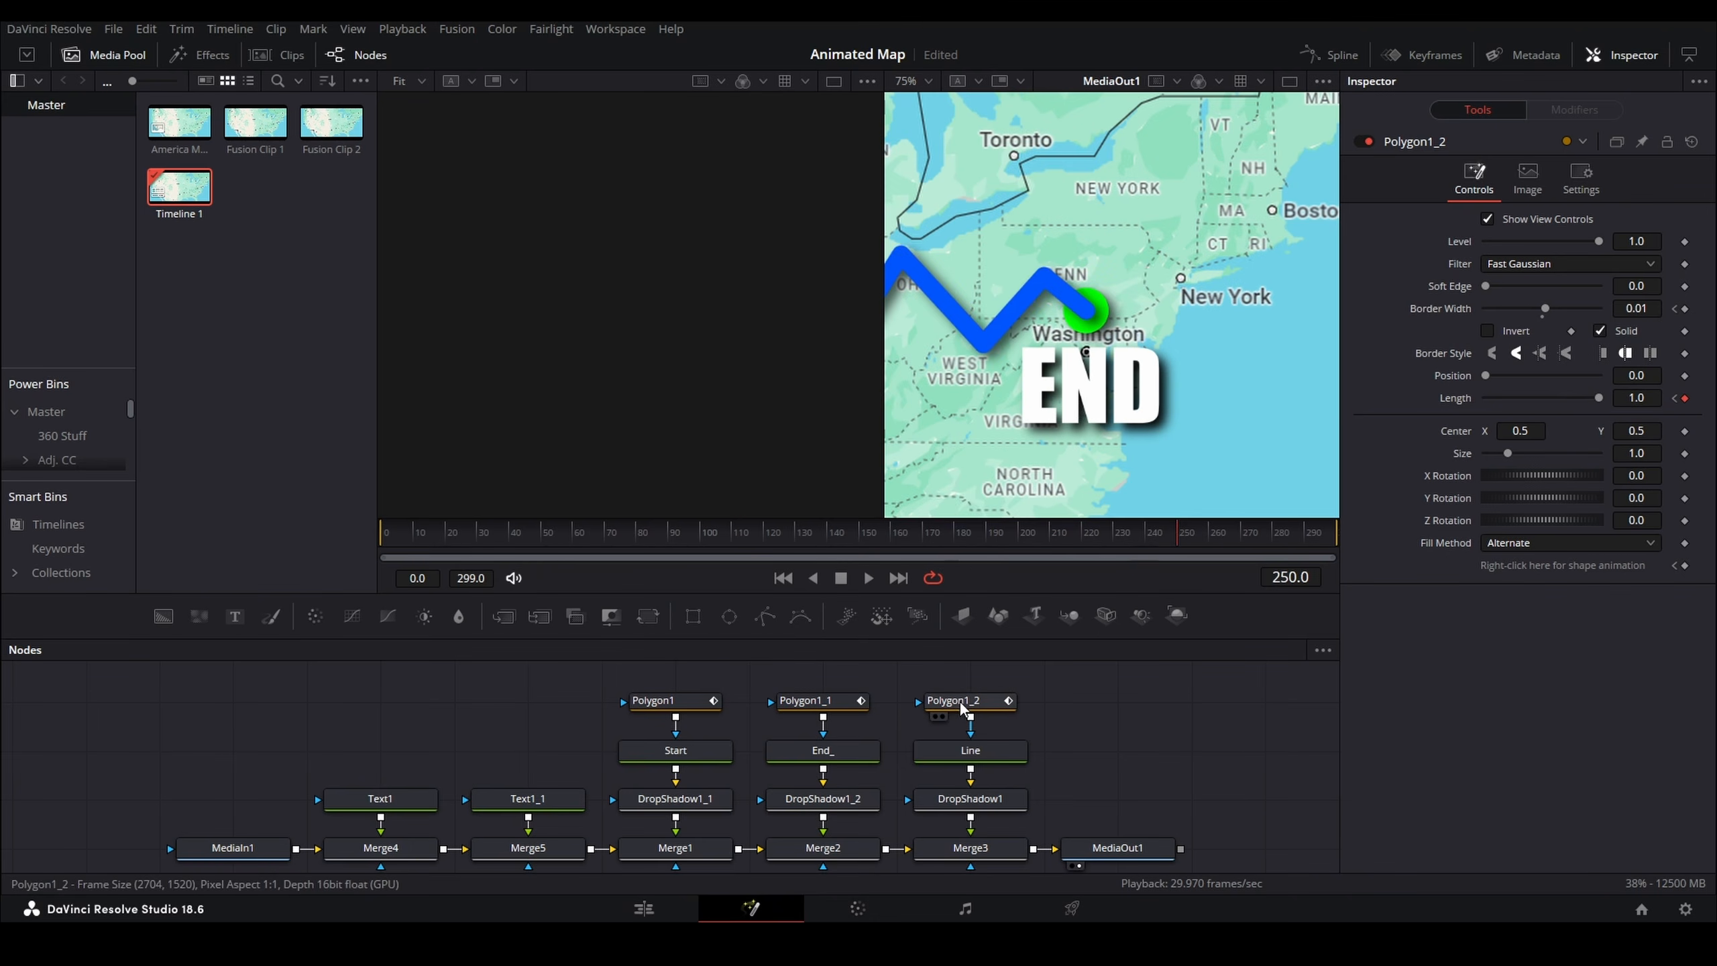
pyautogui.click(524, 805)
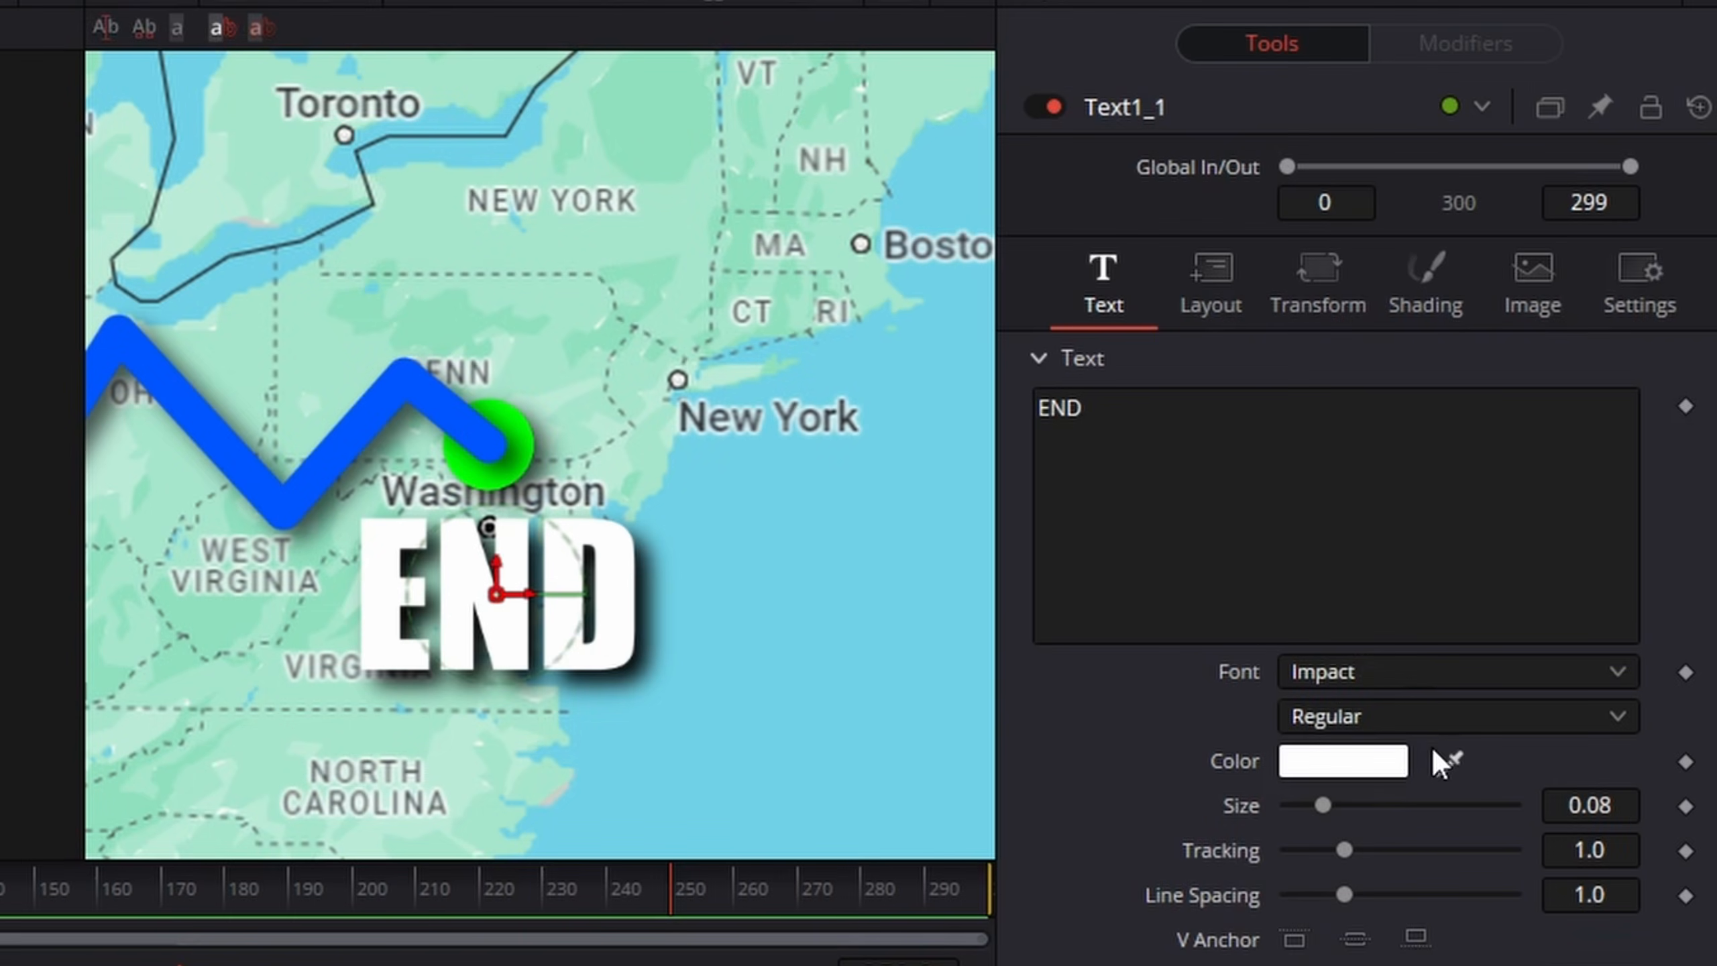
pyautogui.click(1686, 806)
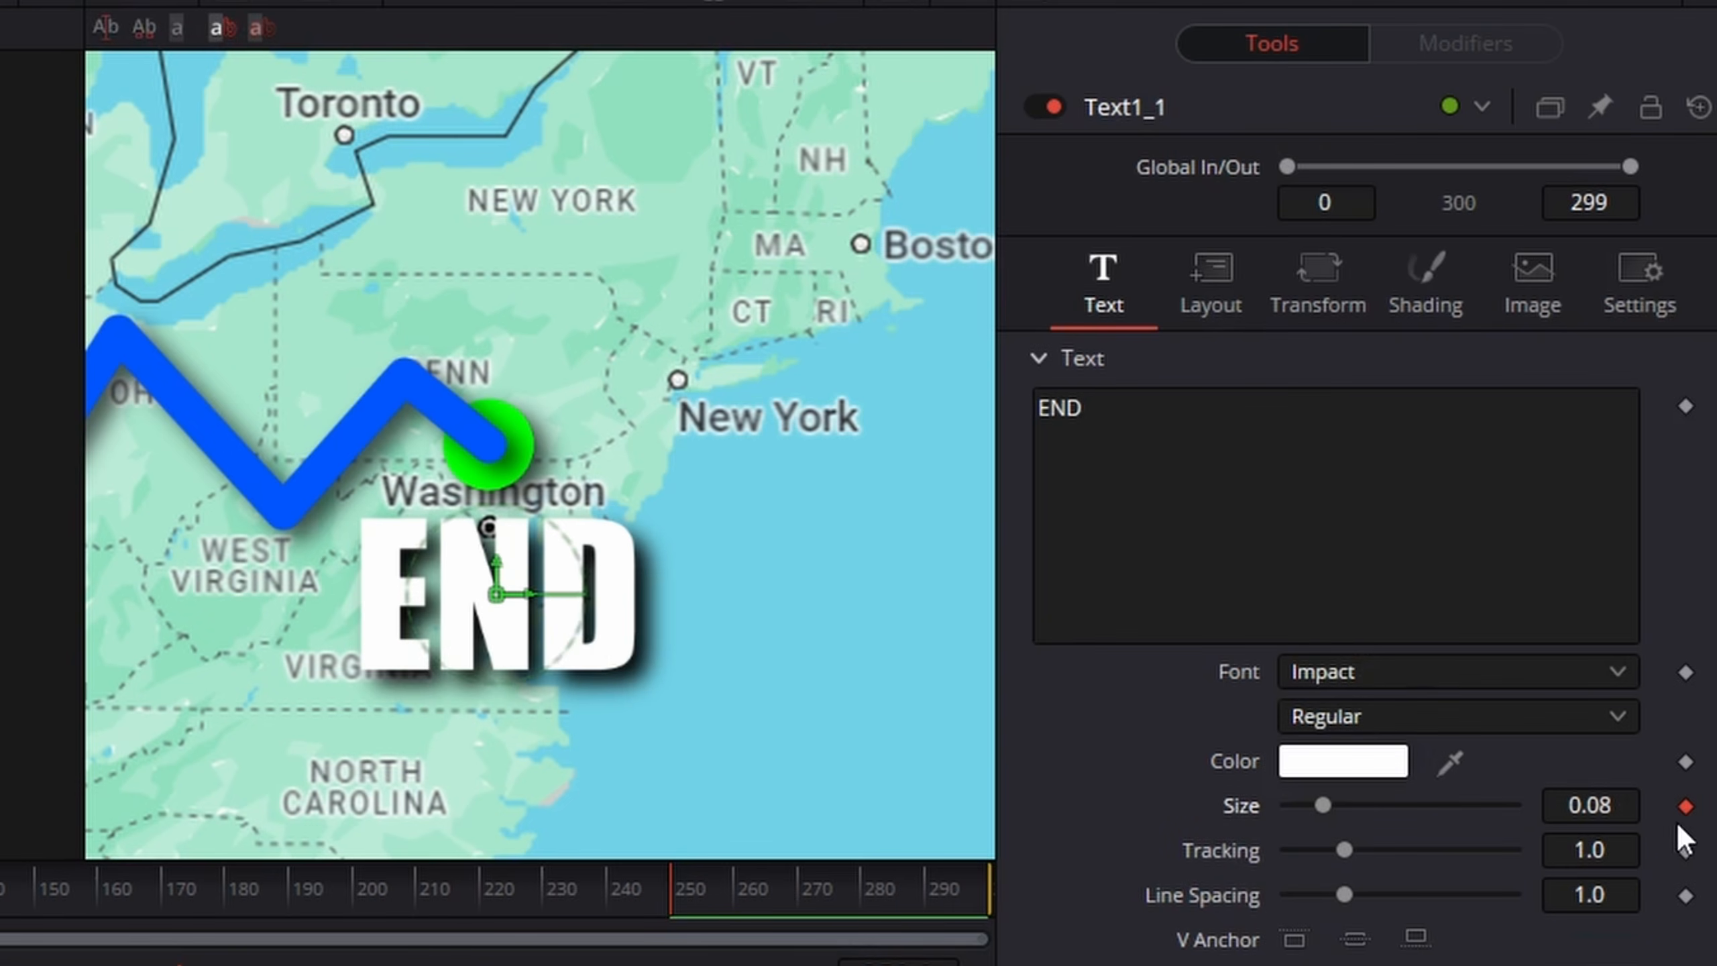
pyautogui.click(606, 878)
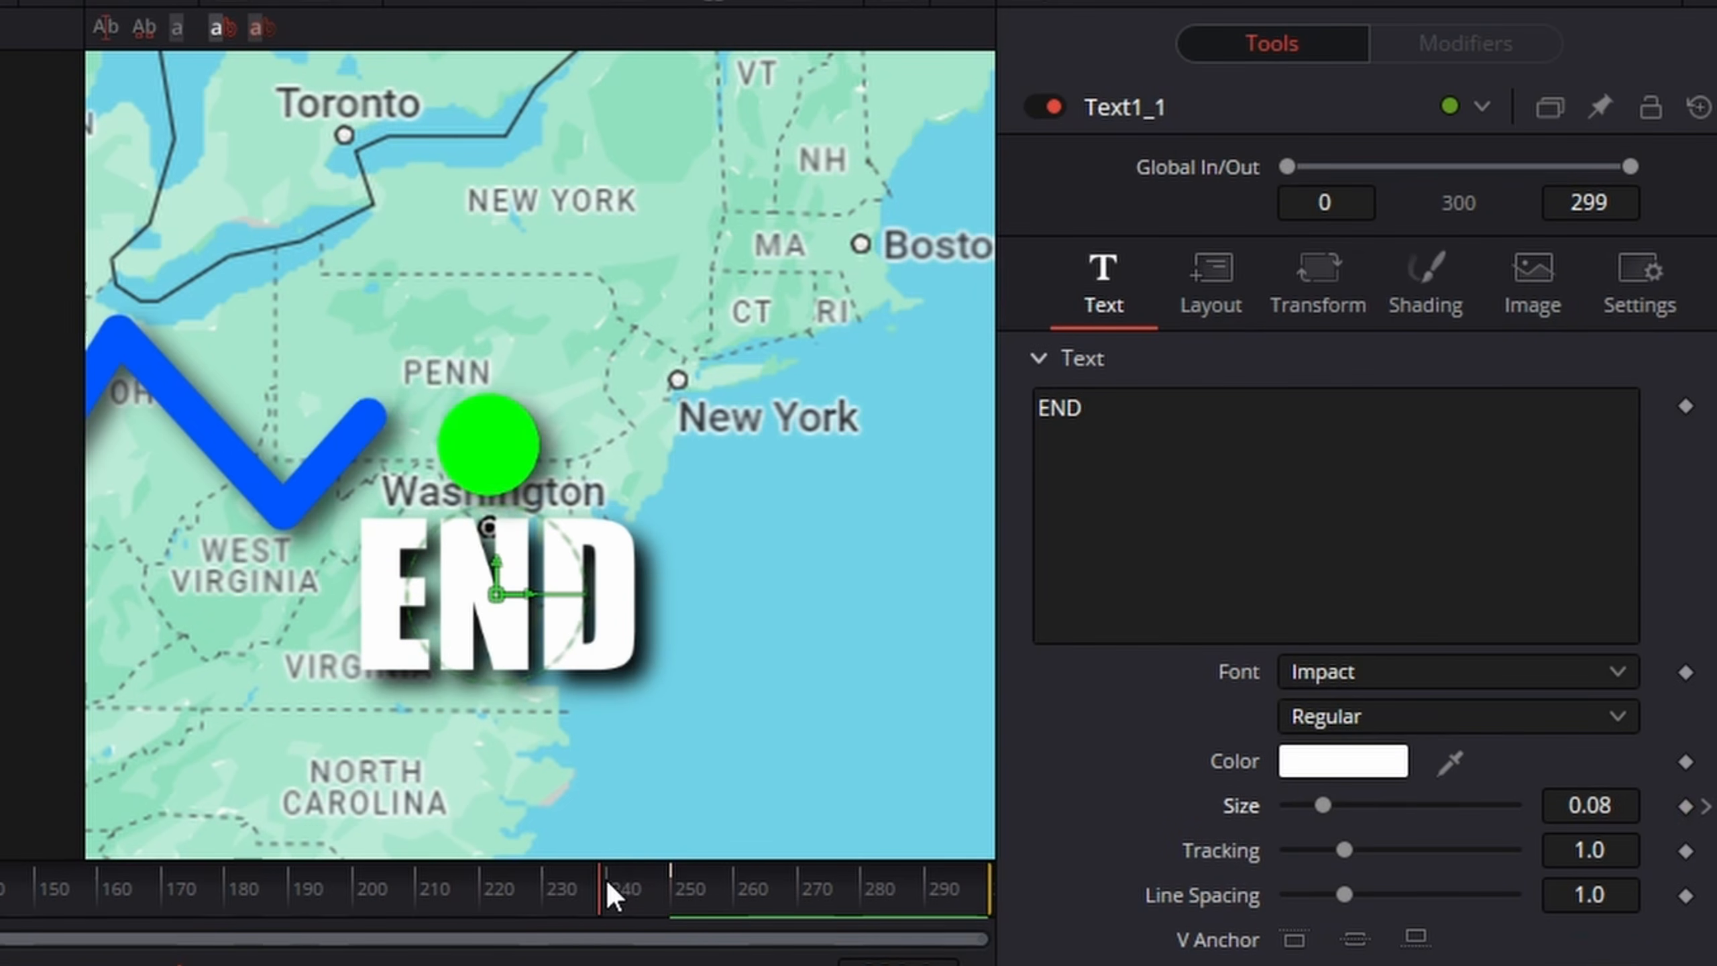
pyautogui.click(1590, 805)
pyautogui.write('0')
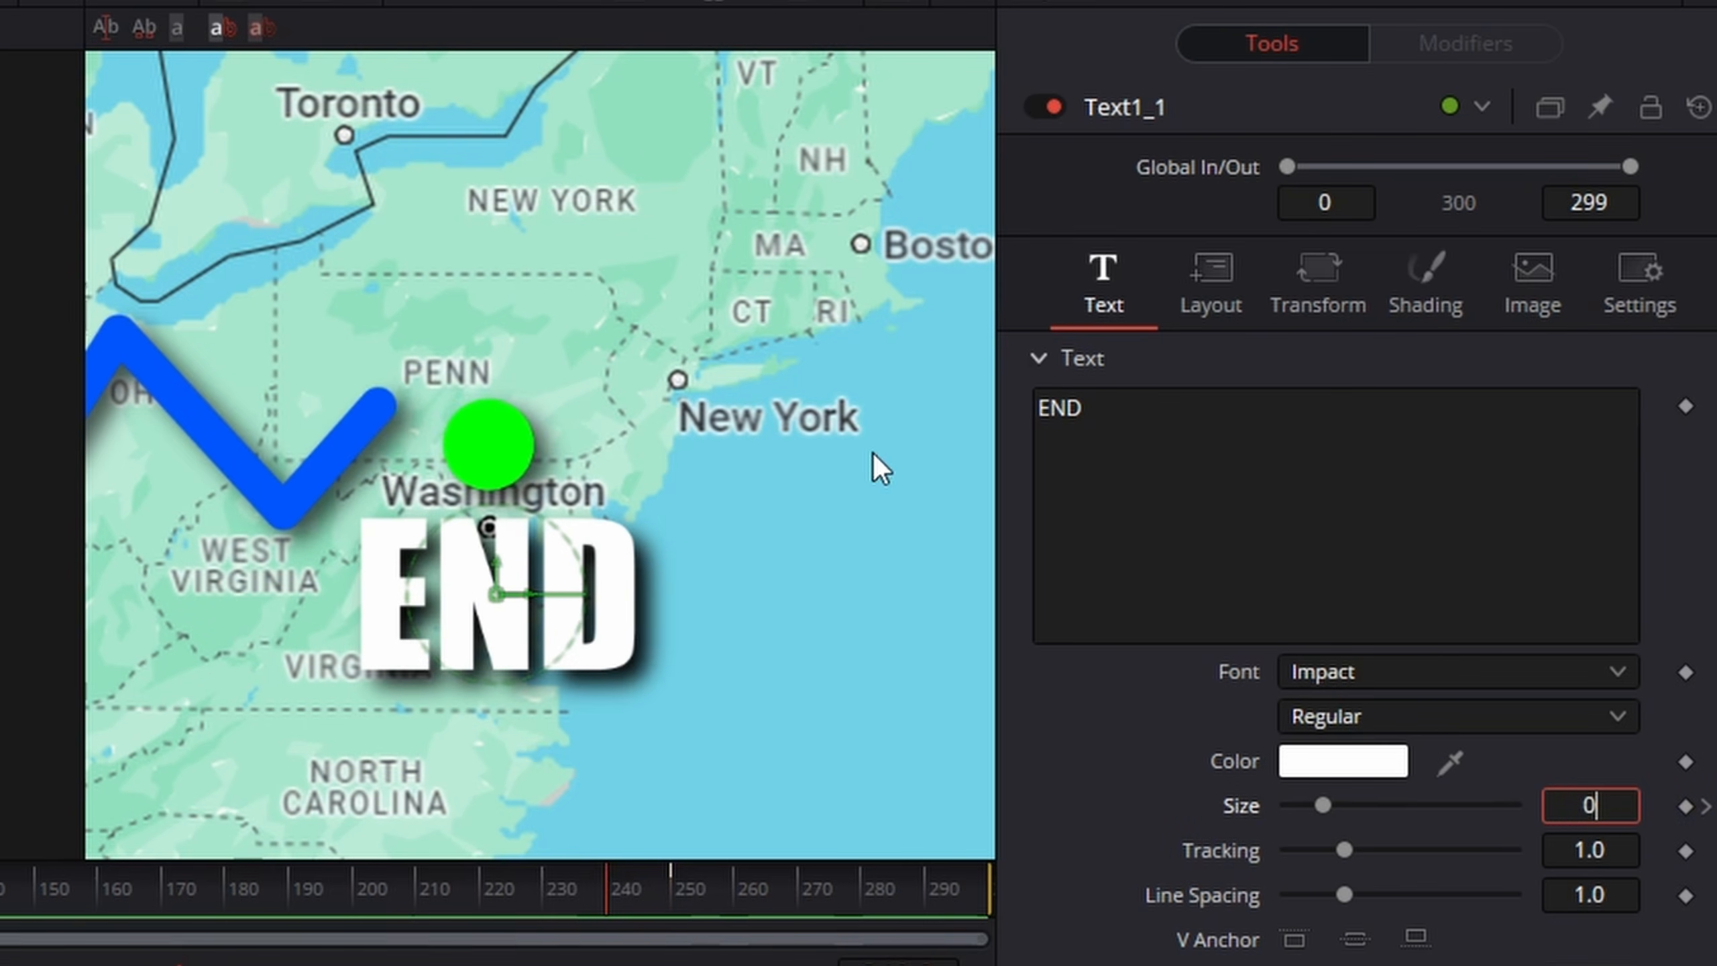
pyautogui.press('Tab')
# - Scrub through the END text's pop-in and play the whole map clip full screen from the edit timeline
pyautogui.moveTo(514, 878); pyautogui.dragTo(695, 915)
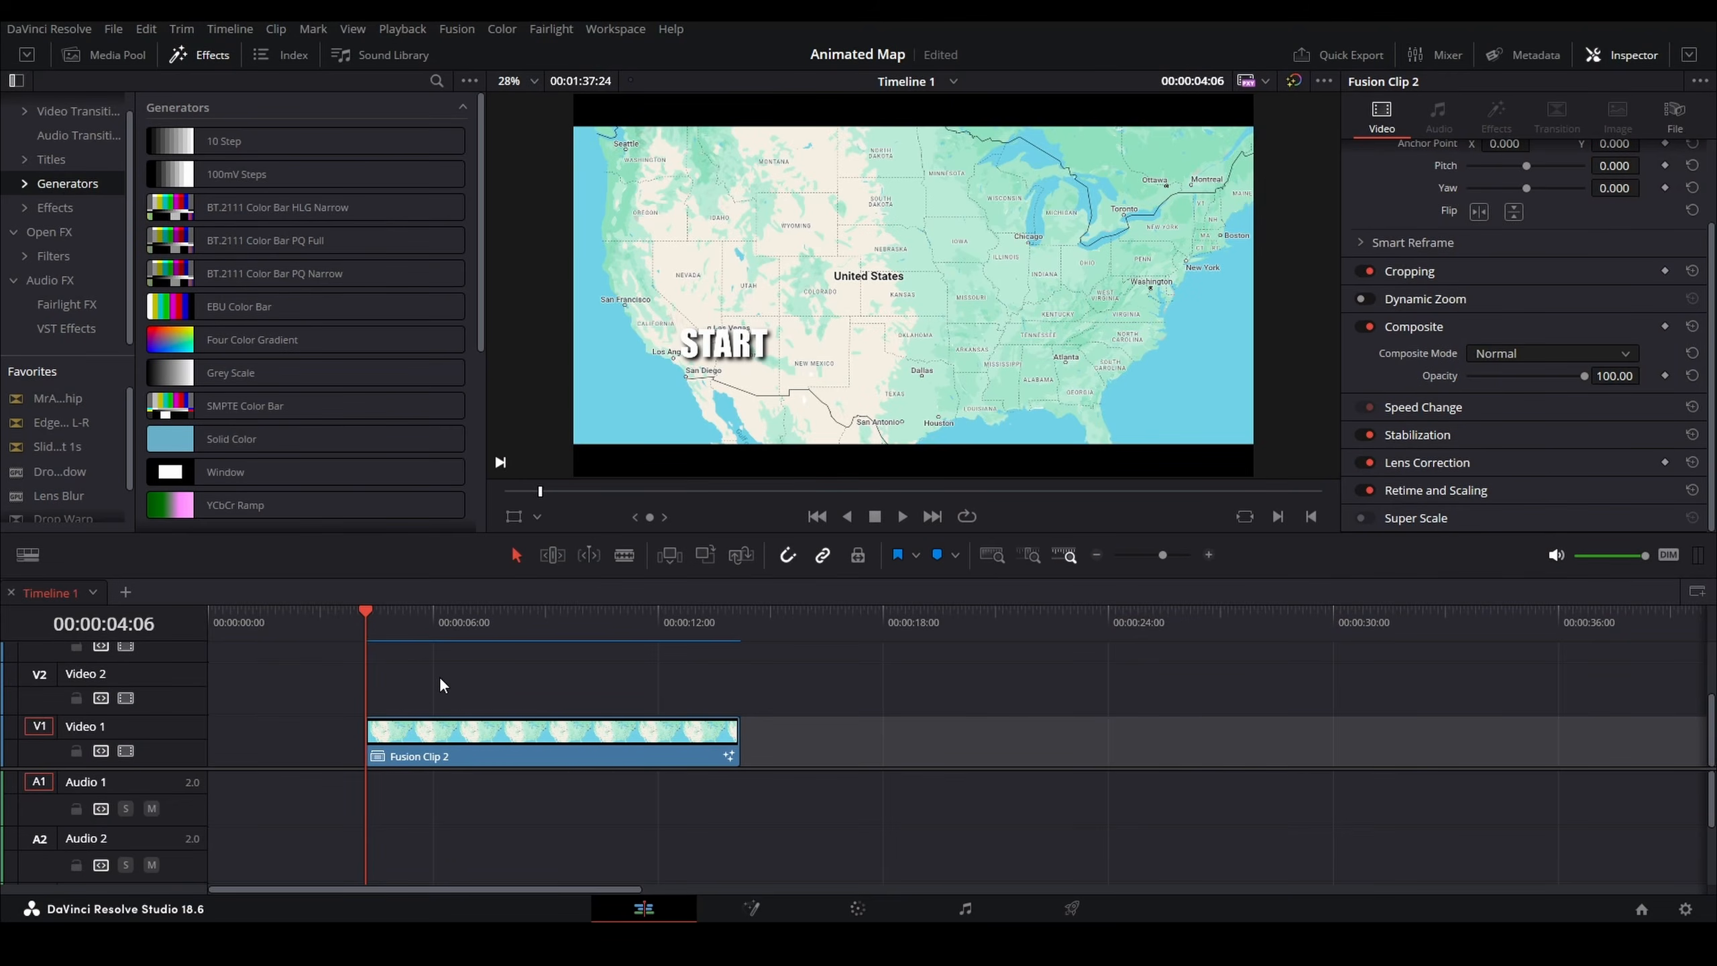
pyautogui.hotkey('ctrl', 'f')
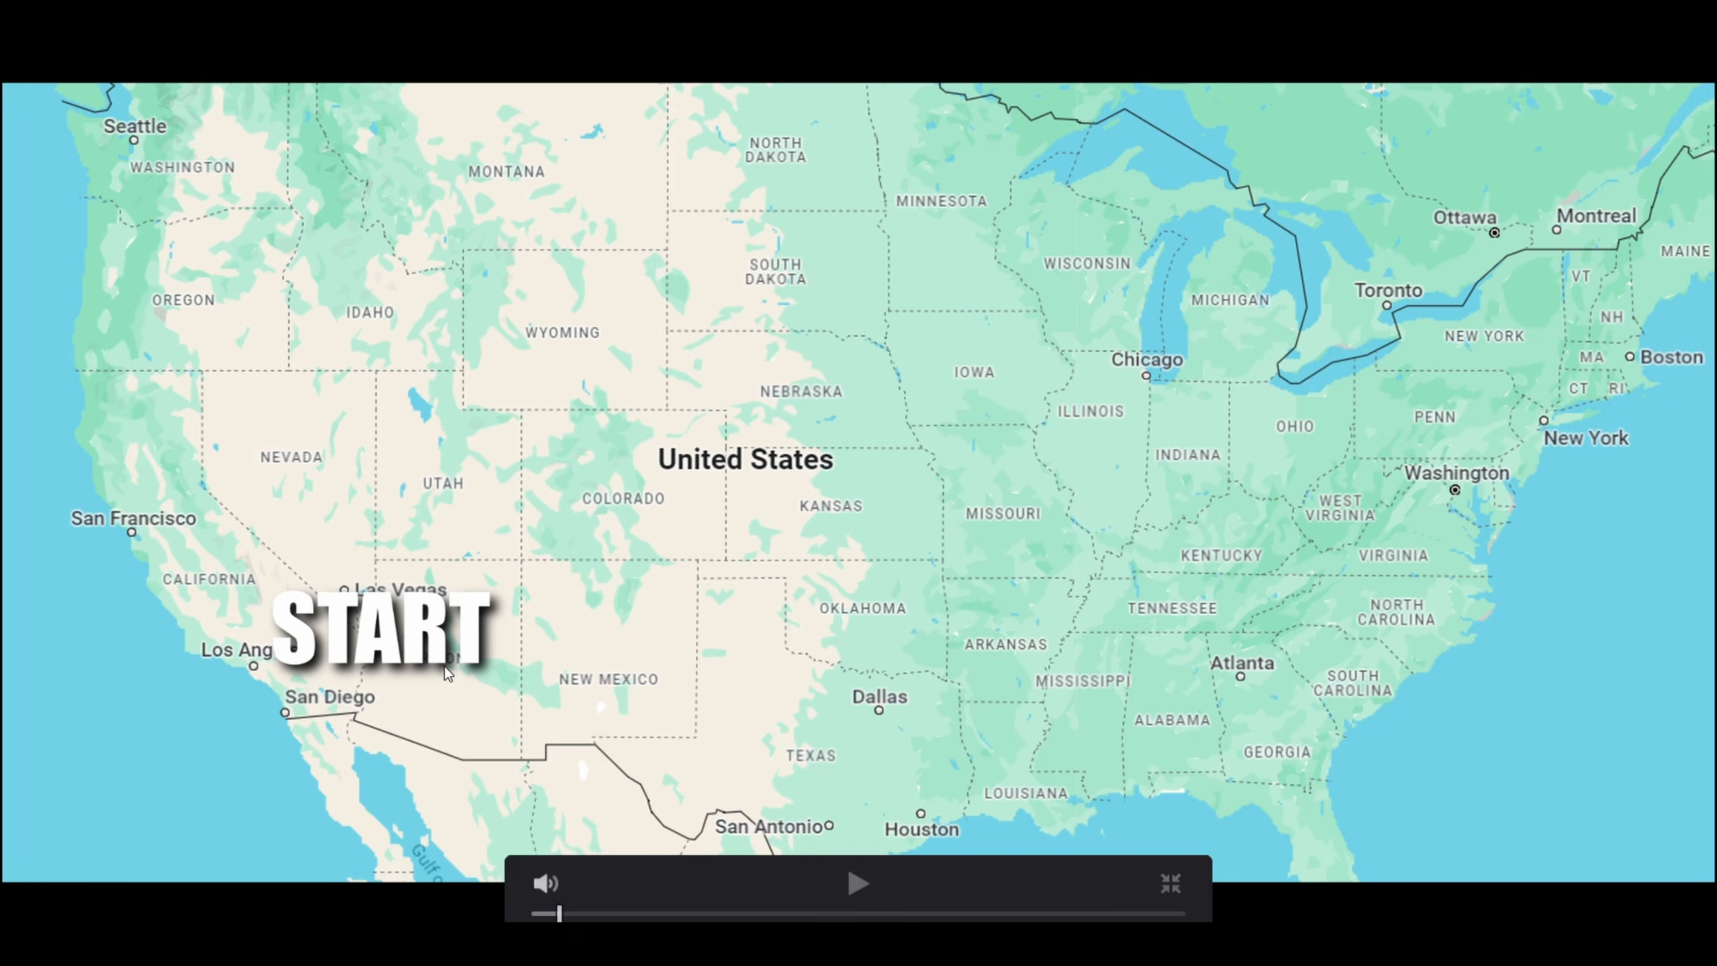
pyautogui.press('space')
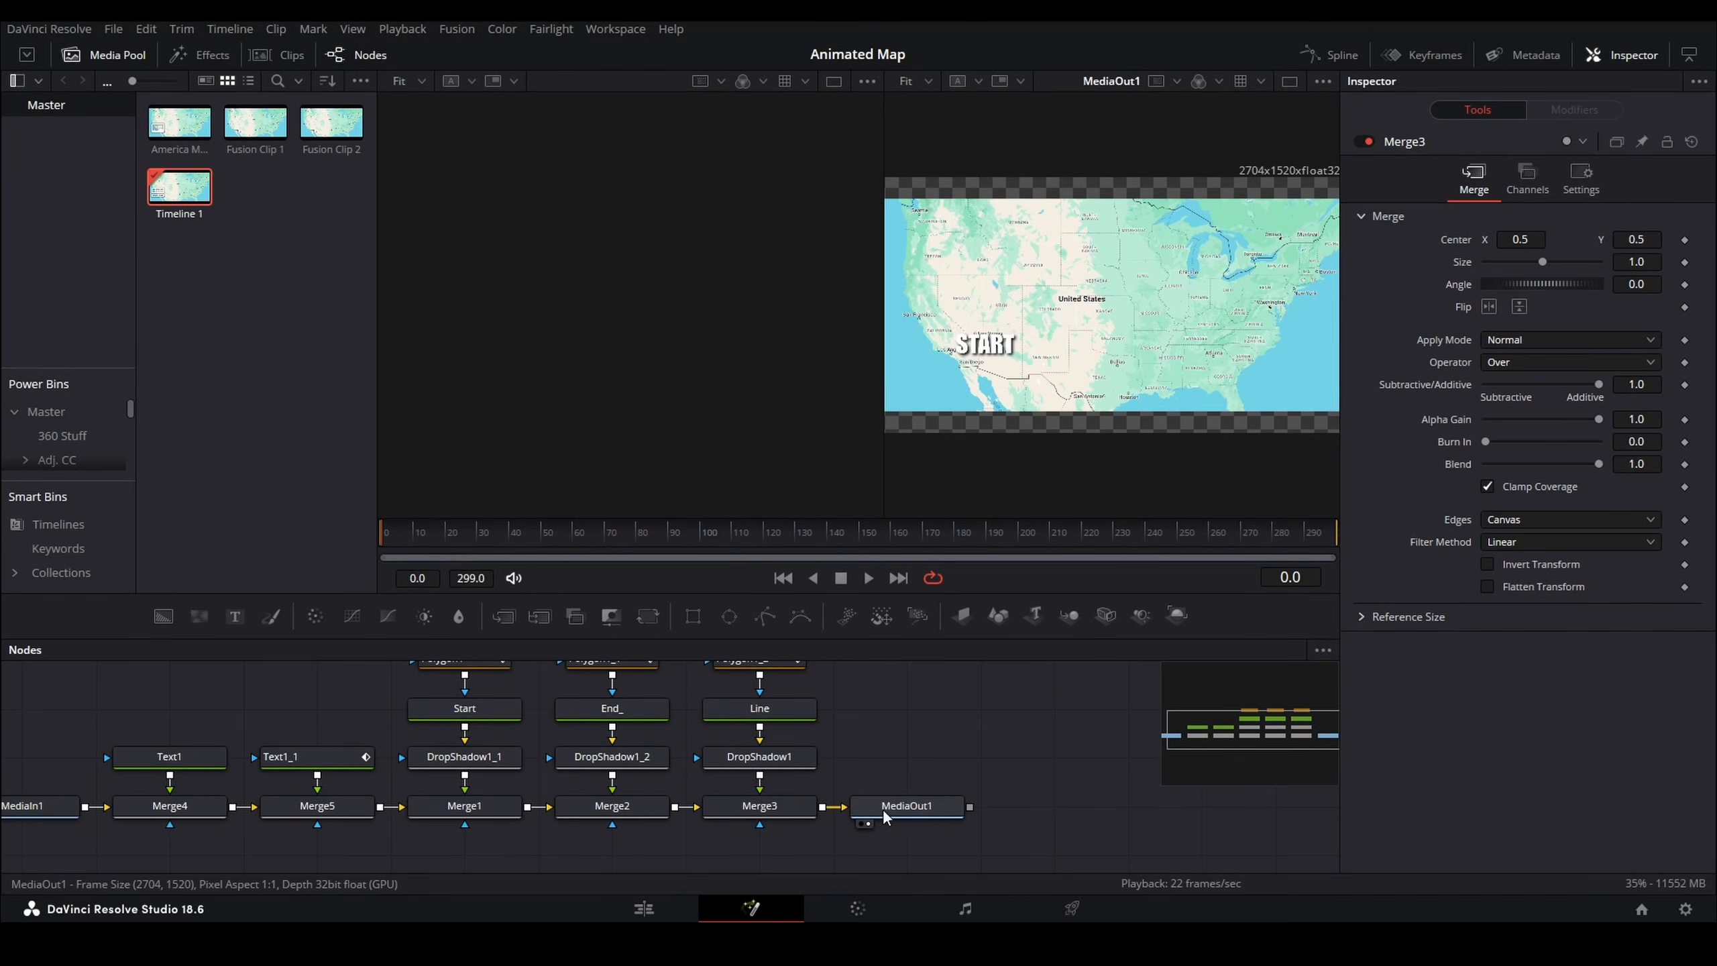
# - Move MediaOut1 further along and insert the Transform effect, not Transform (Xf), between Merge3 and MediaOut1
pyautogui.moveTo(892, 809); pyautogui.dragTo(1114, 812)
pyautogui.click(778, 807)
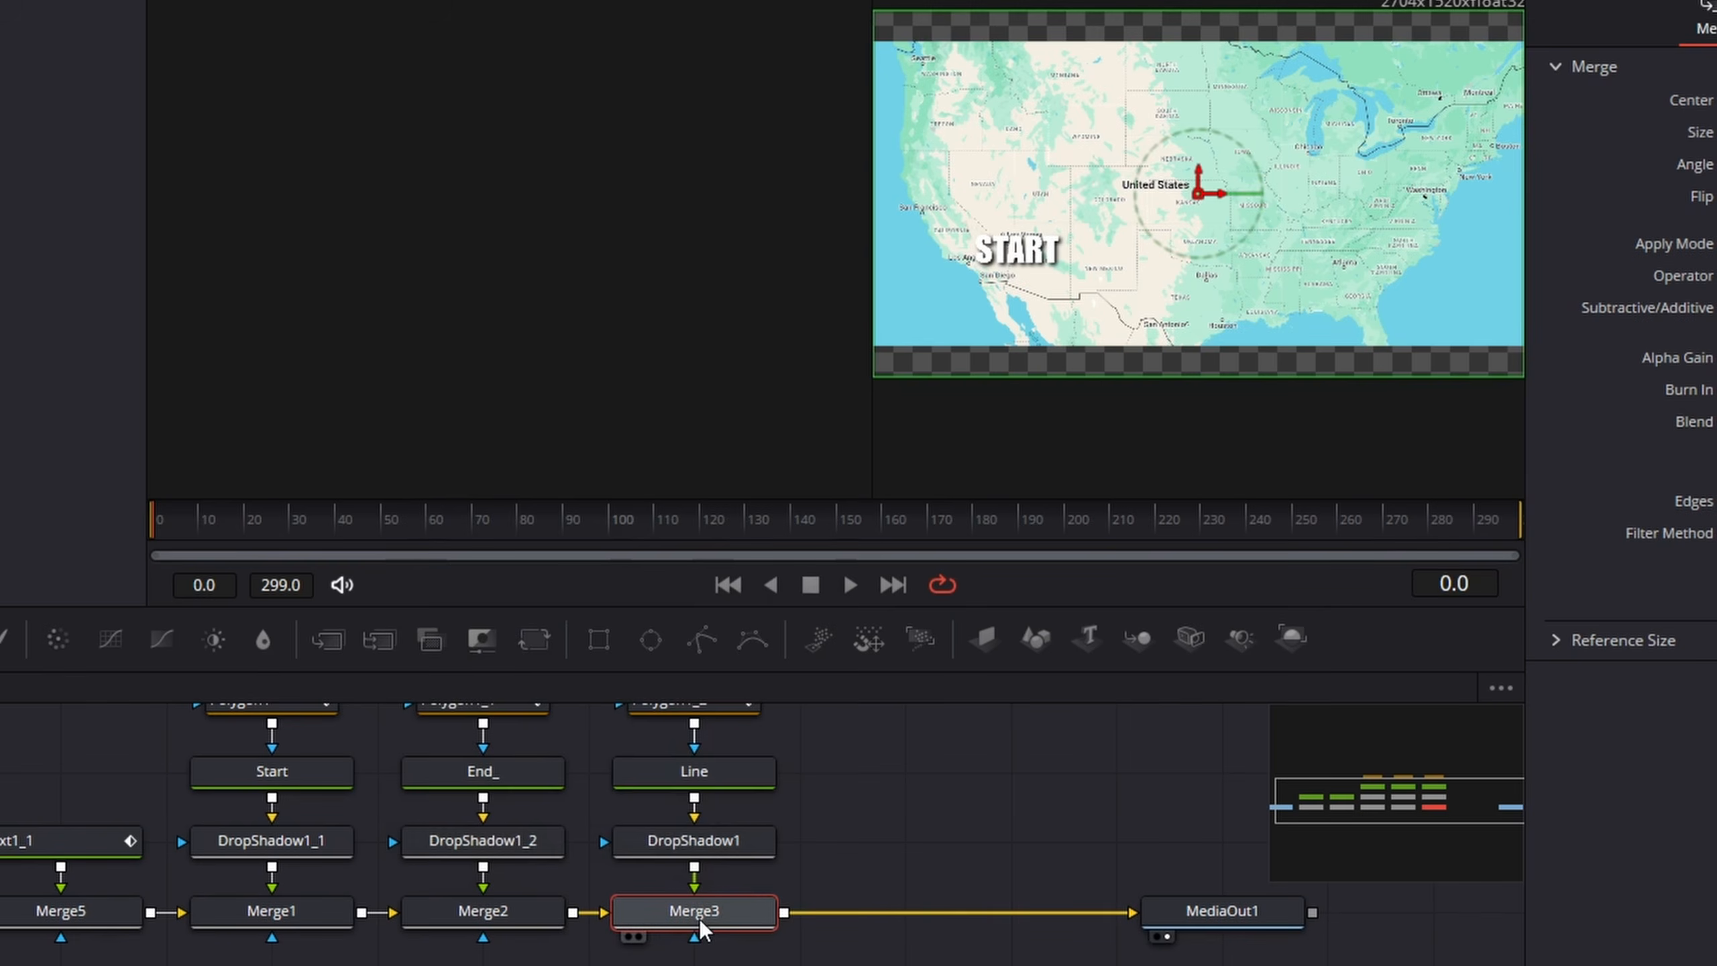
pyautogui.hotkey('shift', 'space')
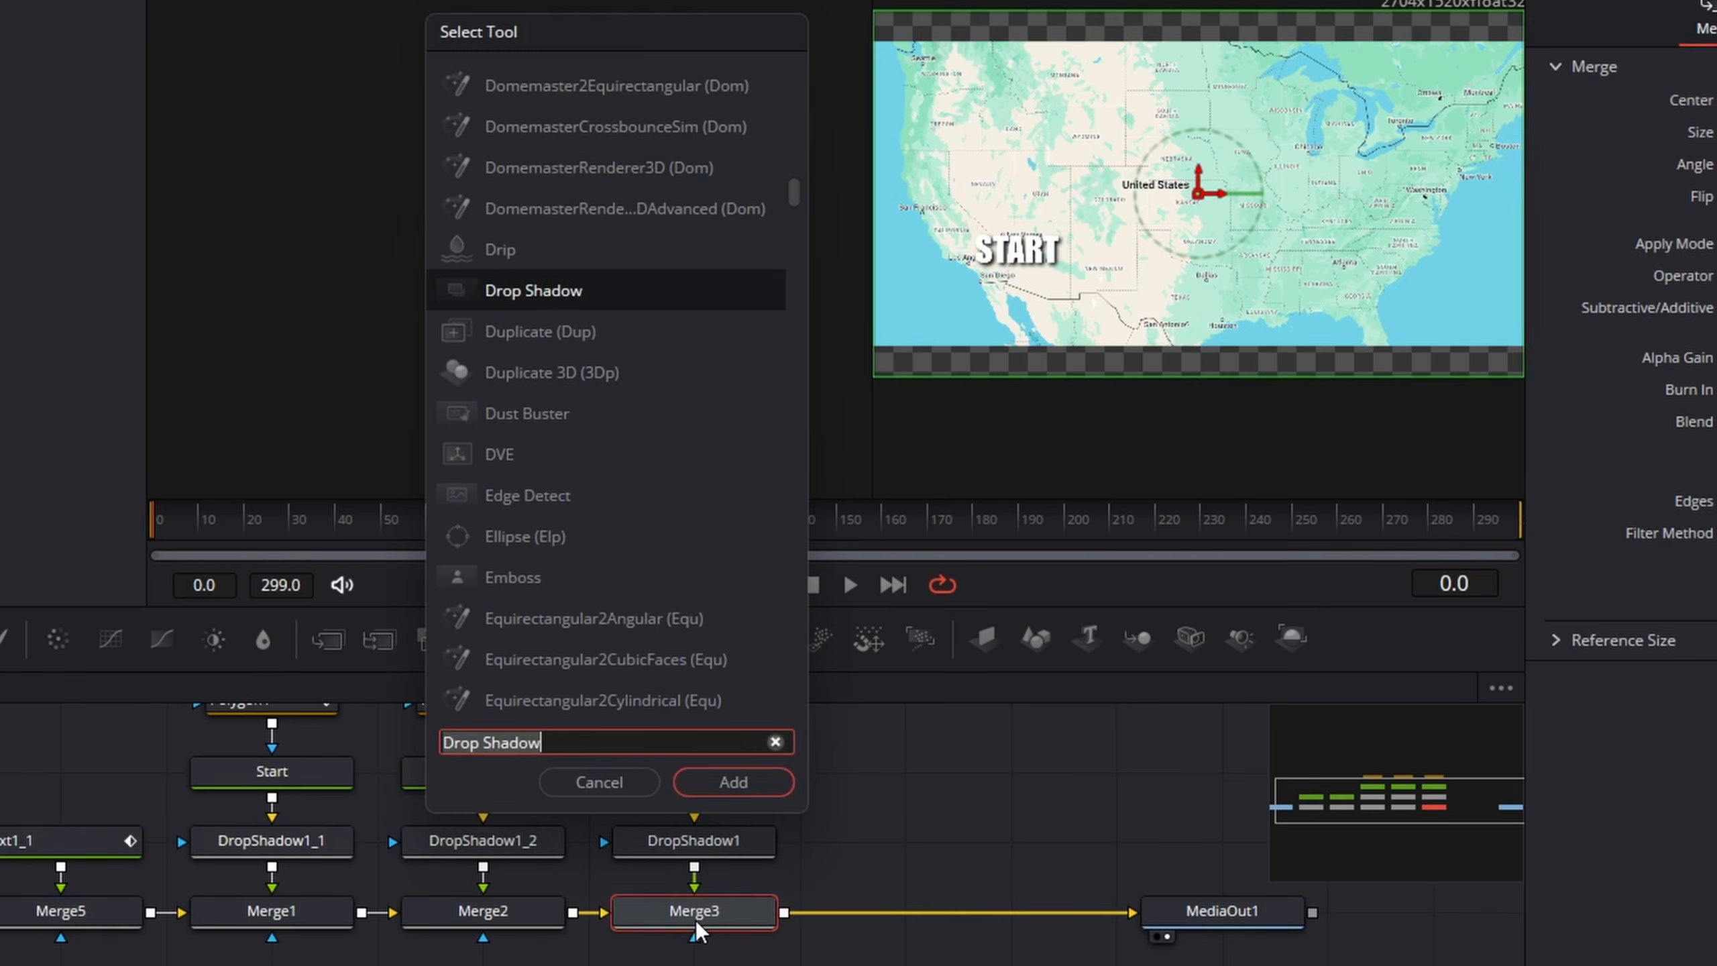
pyautogui.write('transfo')
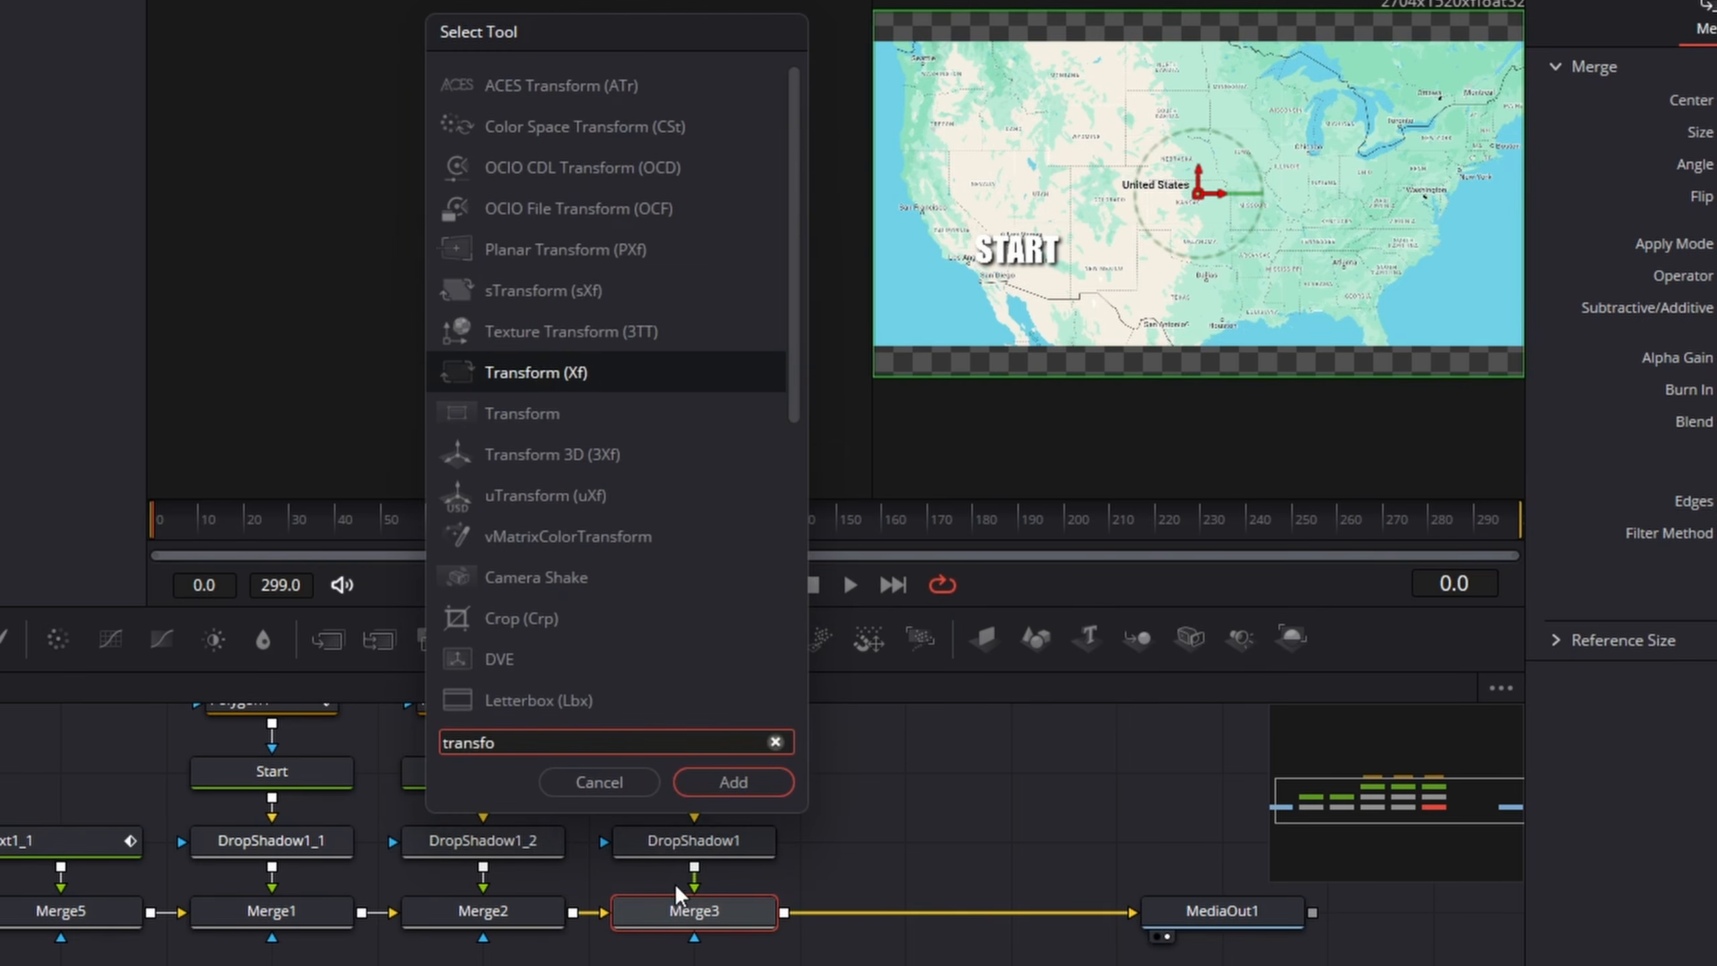
pyautogui.write('rm')
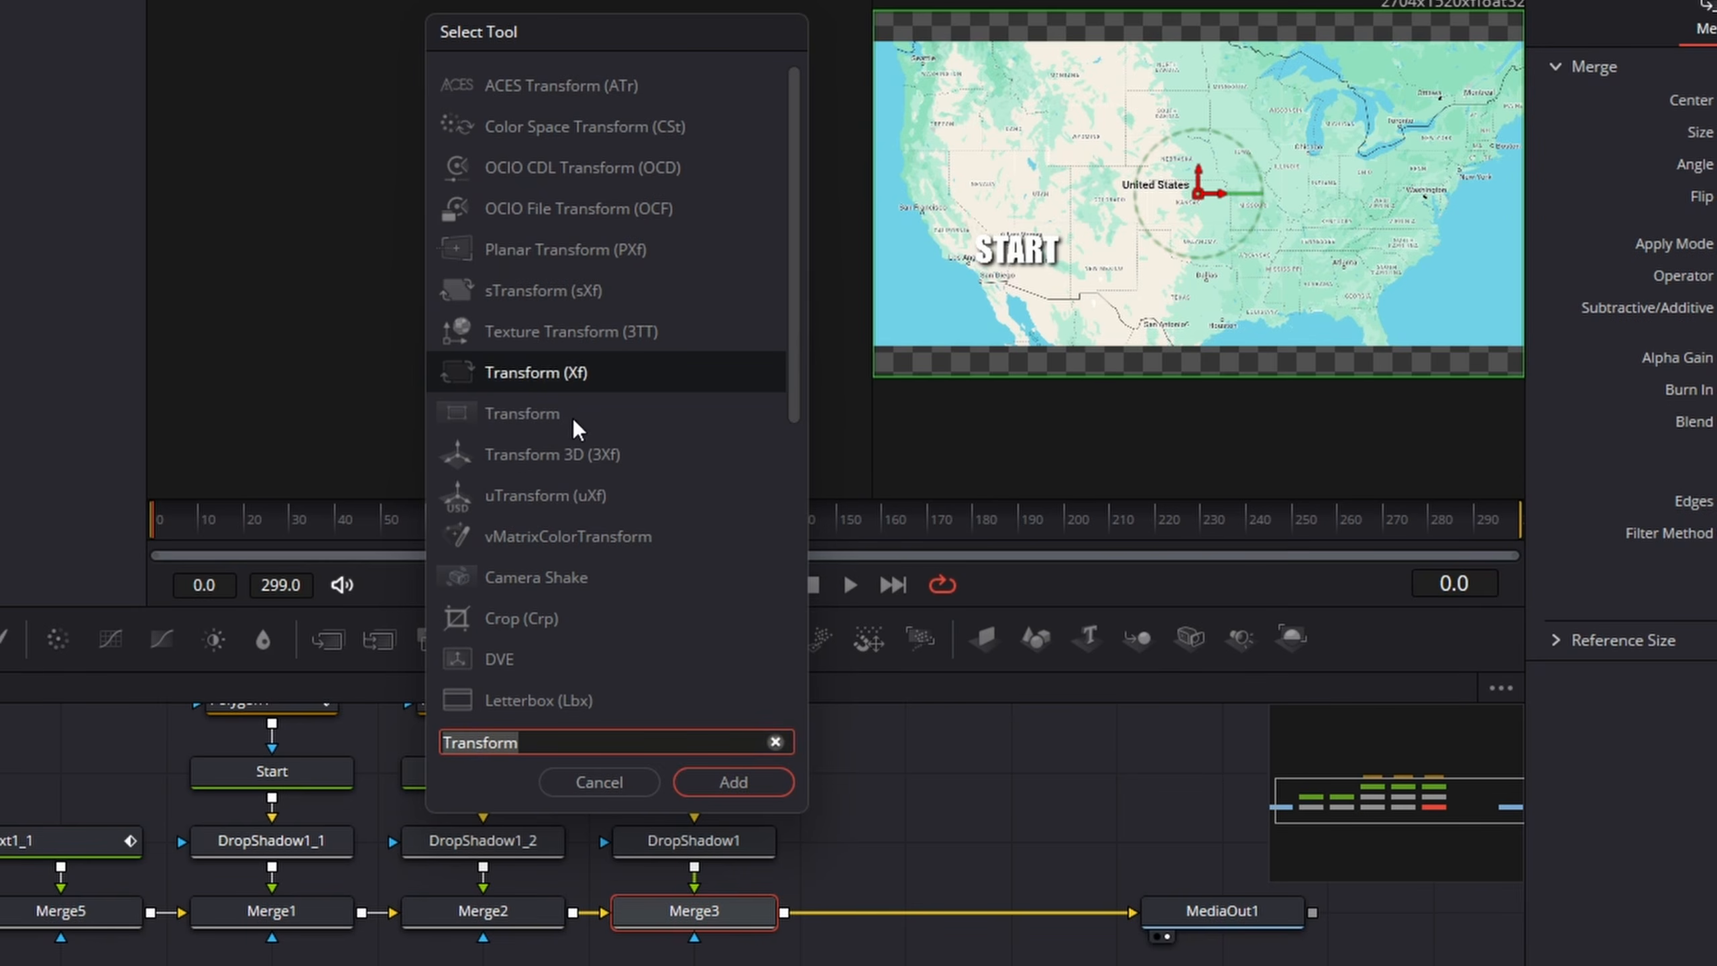
pyautogui.click(524, 415)
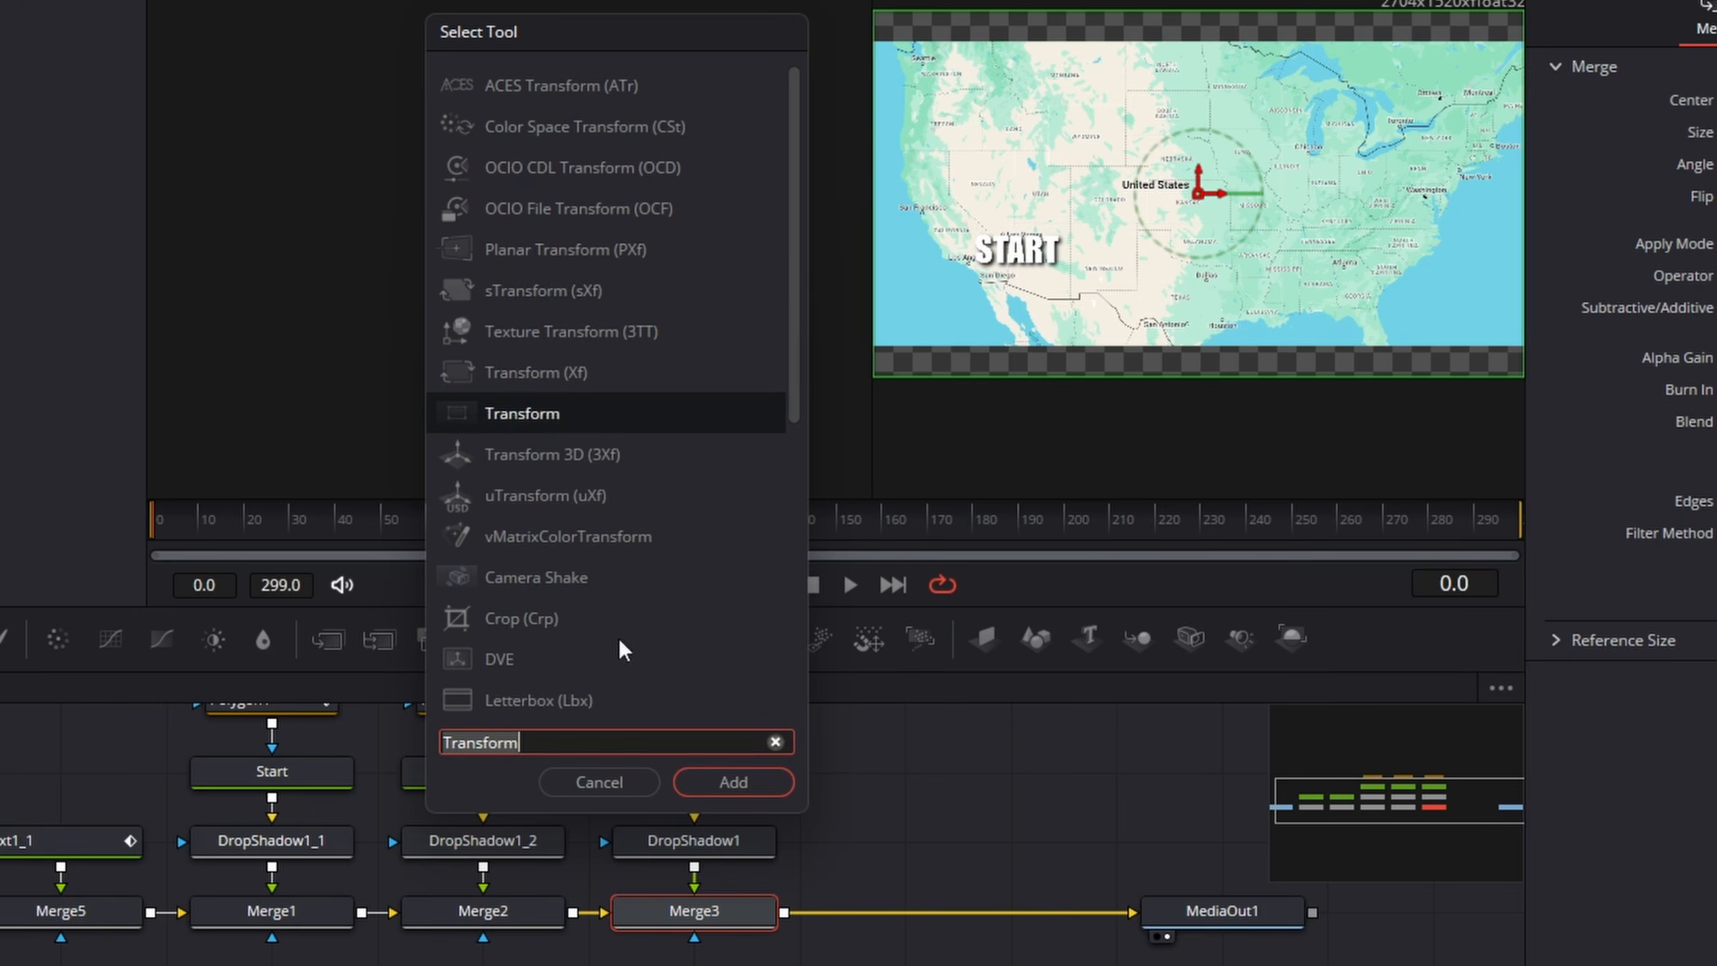
pyautogui.click(724, 782)
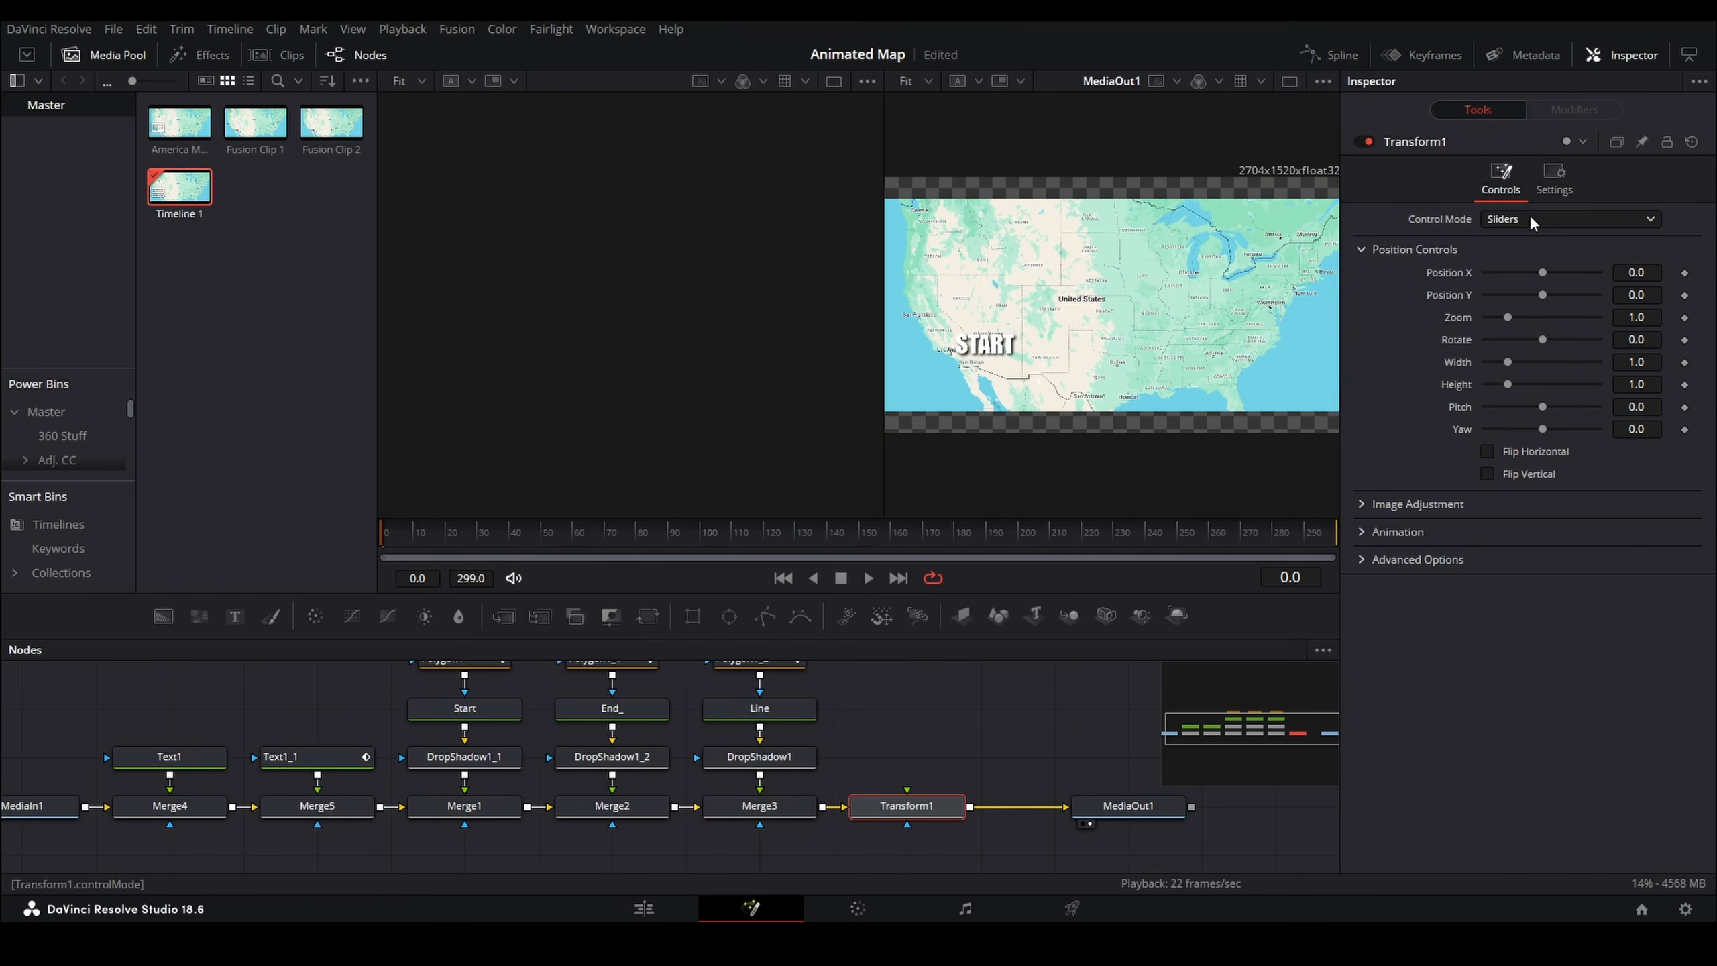
# - Set Transform1's control mode to Interactive - Canvas and pull the canvas corners outward to tilt the map in perspective
pyautogui.click(1531, 221)
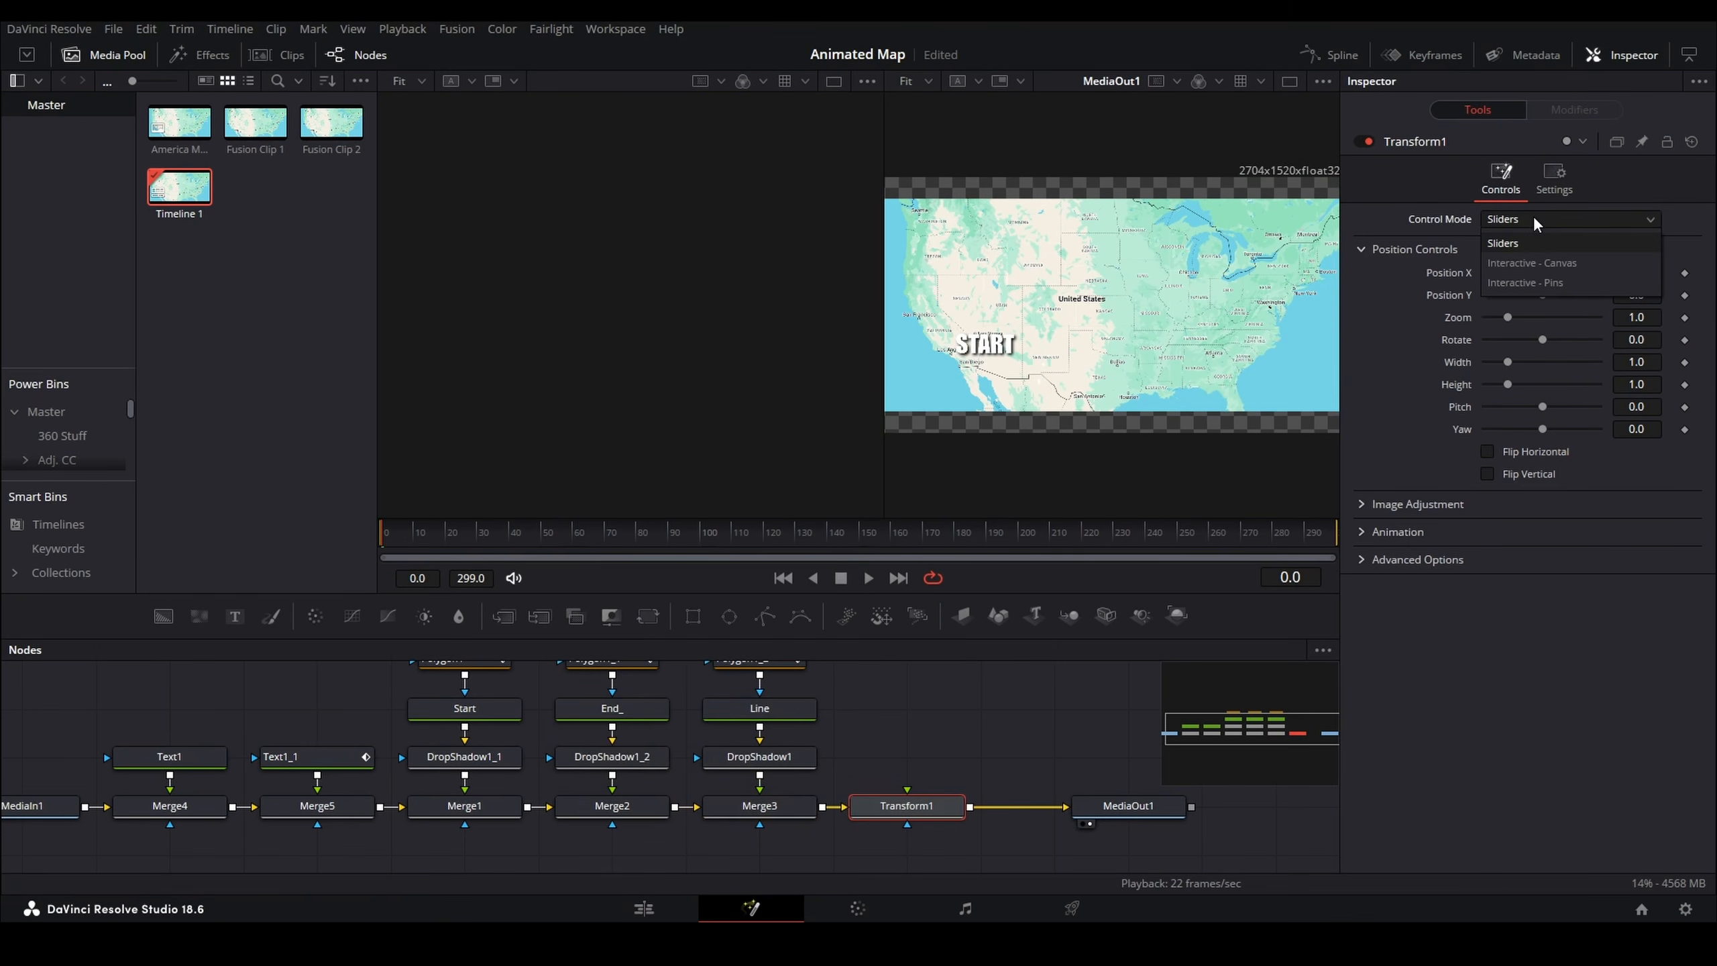
pyautogui.click(1544, 264)
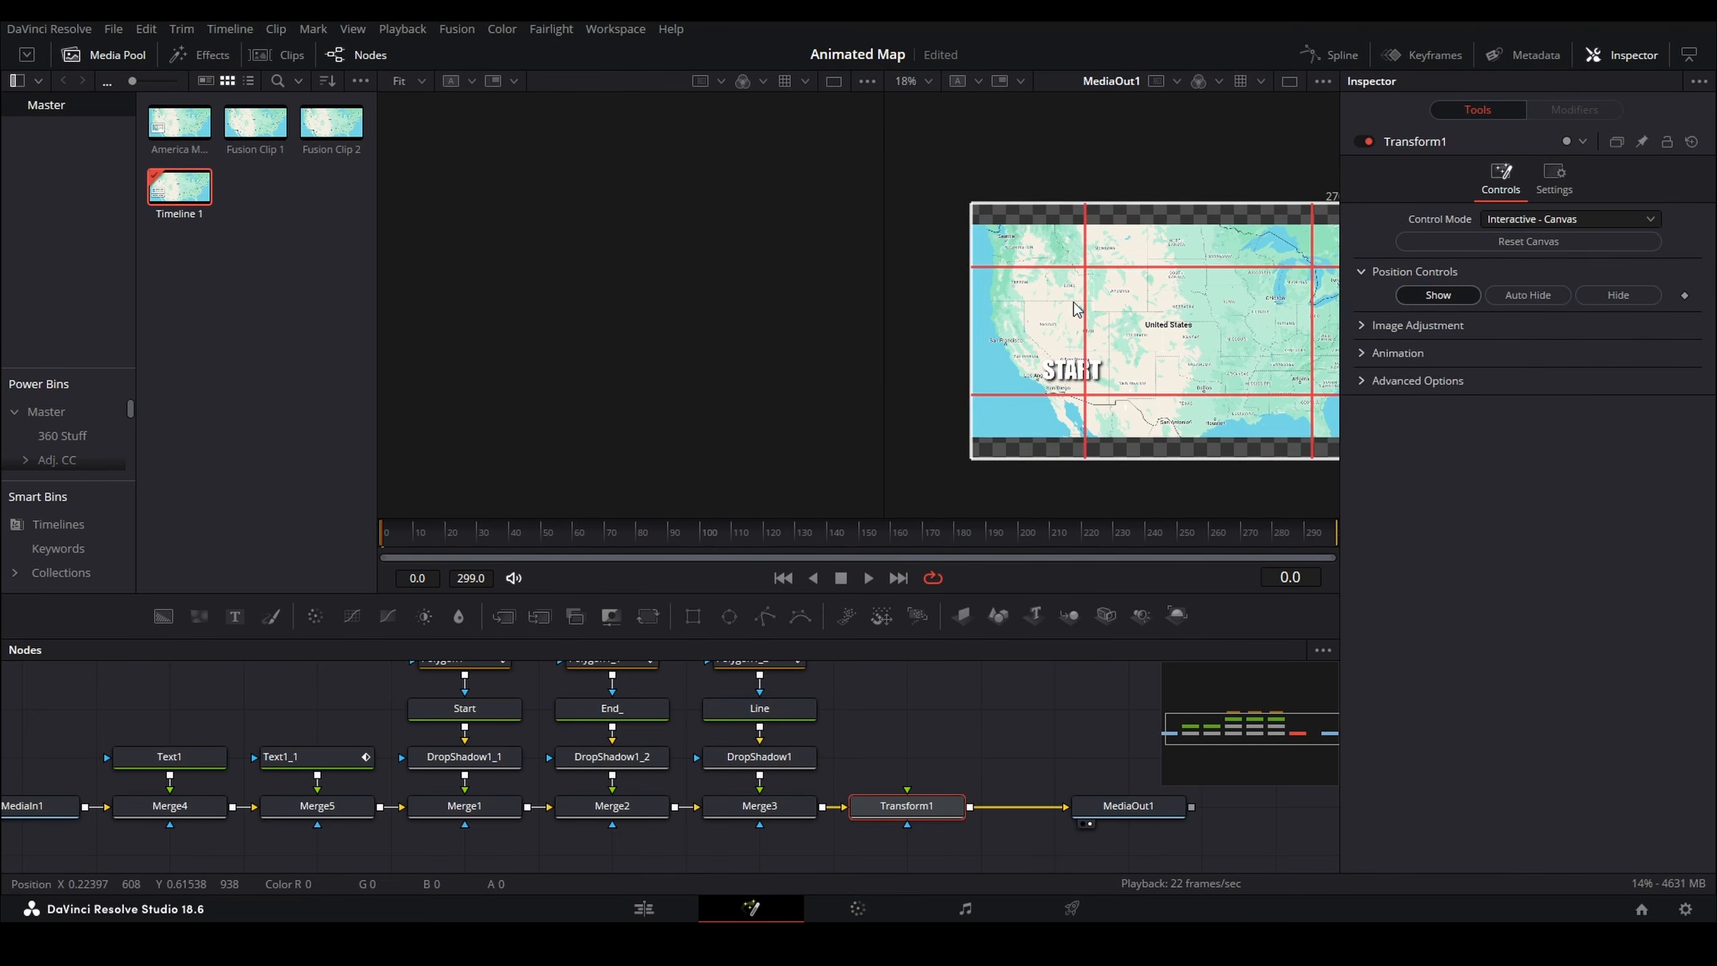
pyautogui.moveTo(1028, 254); pyautogui.dragTo(895, 172)
pyautogui.moveTo(1031, 438); pyautogui.dragTo(895, 546)
pyautogui.moveTo(1249, 204); pyautogui.dragTo(1031, 158)
pyautogui.moveTo(1162, 174); pyautogui.dragTo(1184, 138)
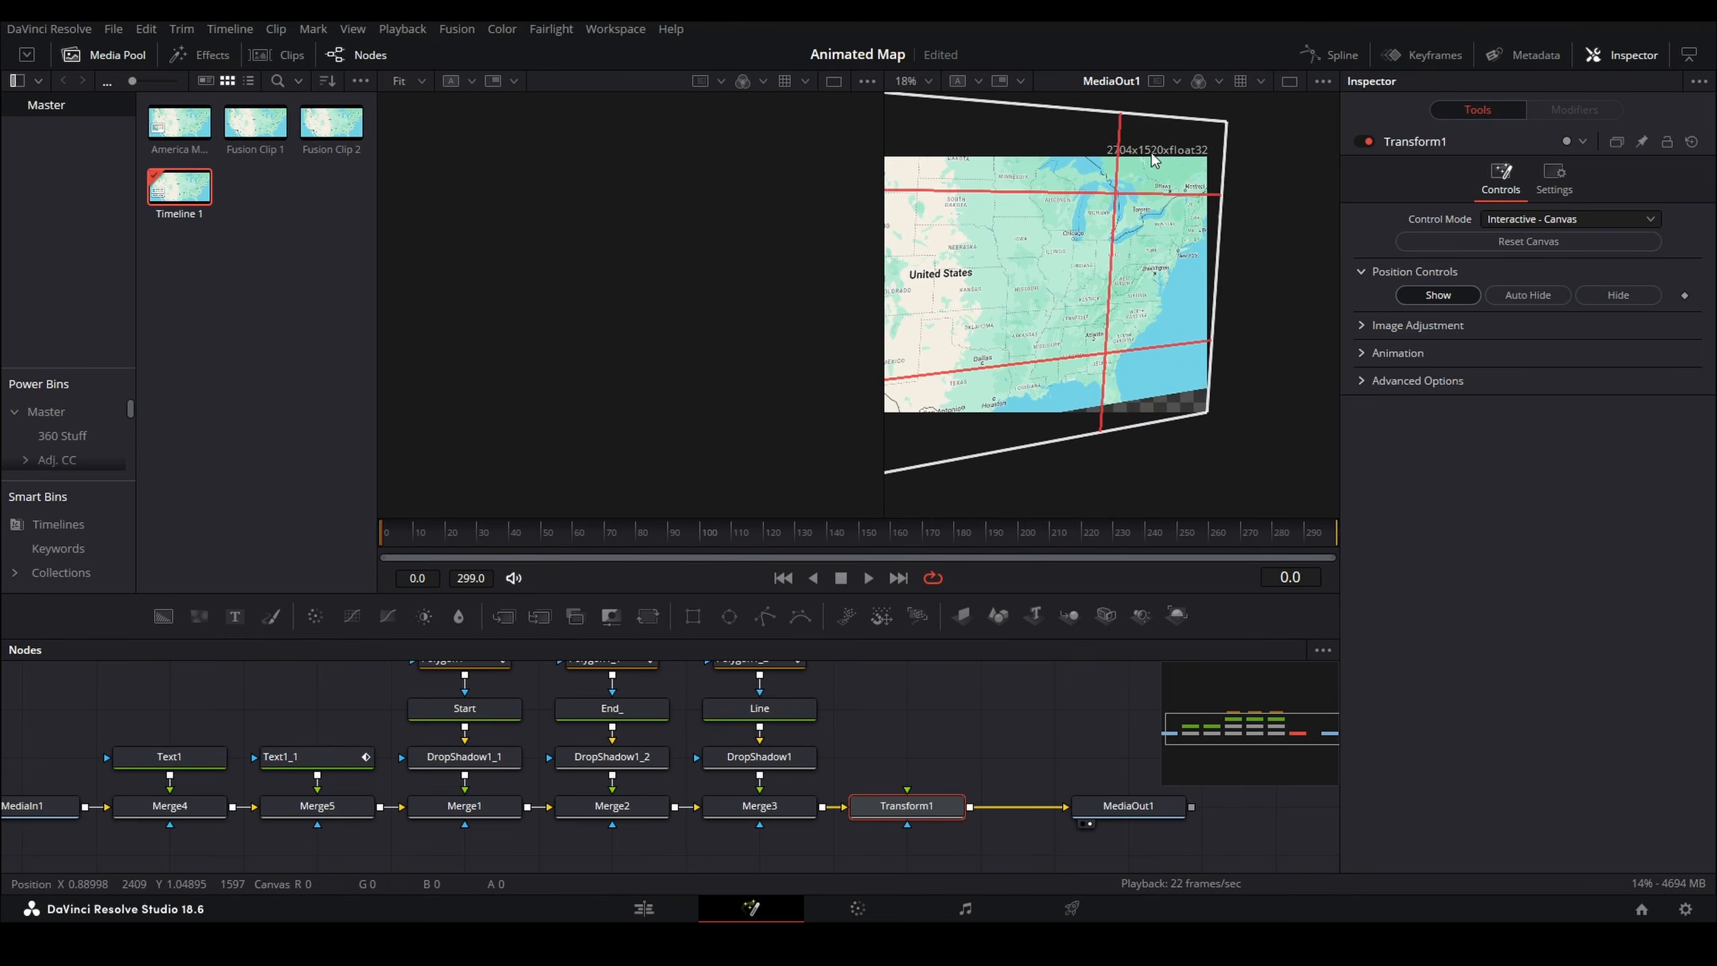
pyautogui.moveTo(1169, 360); pyautogui.dragTo(1185, 426)
# - Stretch the canvas's left corners further out and shift it so the START label and Las Vegas are framed close up
pyautogui.moveTo(1090, 307); pyautogui.dragTo(1476, 281)
pyautogui.moveTo(1068, 440); pyautogui.dragTo(1006, 466)
pyautogui.moveTo(1068, 146); pyautogui.dragTo(1014, 83)
pyautogui.moveTo(1069, 472); pyautogui.dragTo(1018, 525)
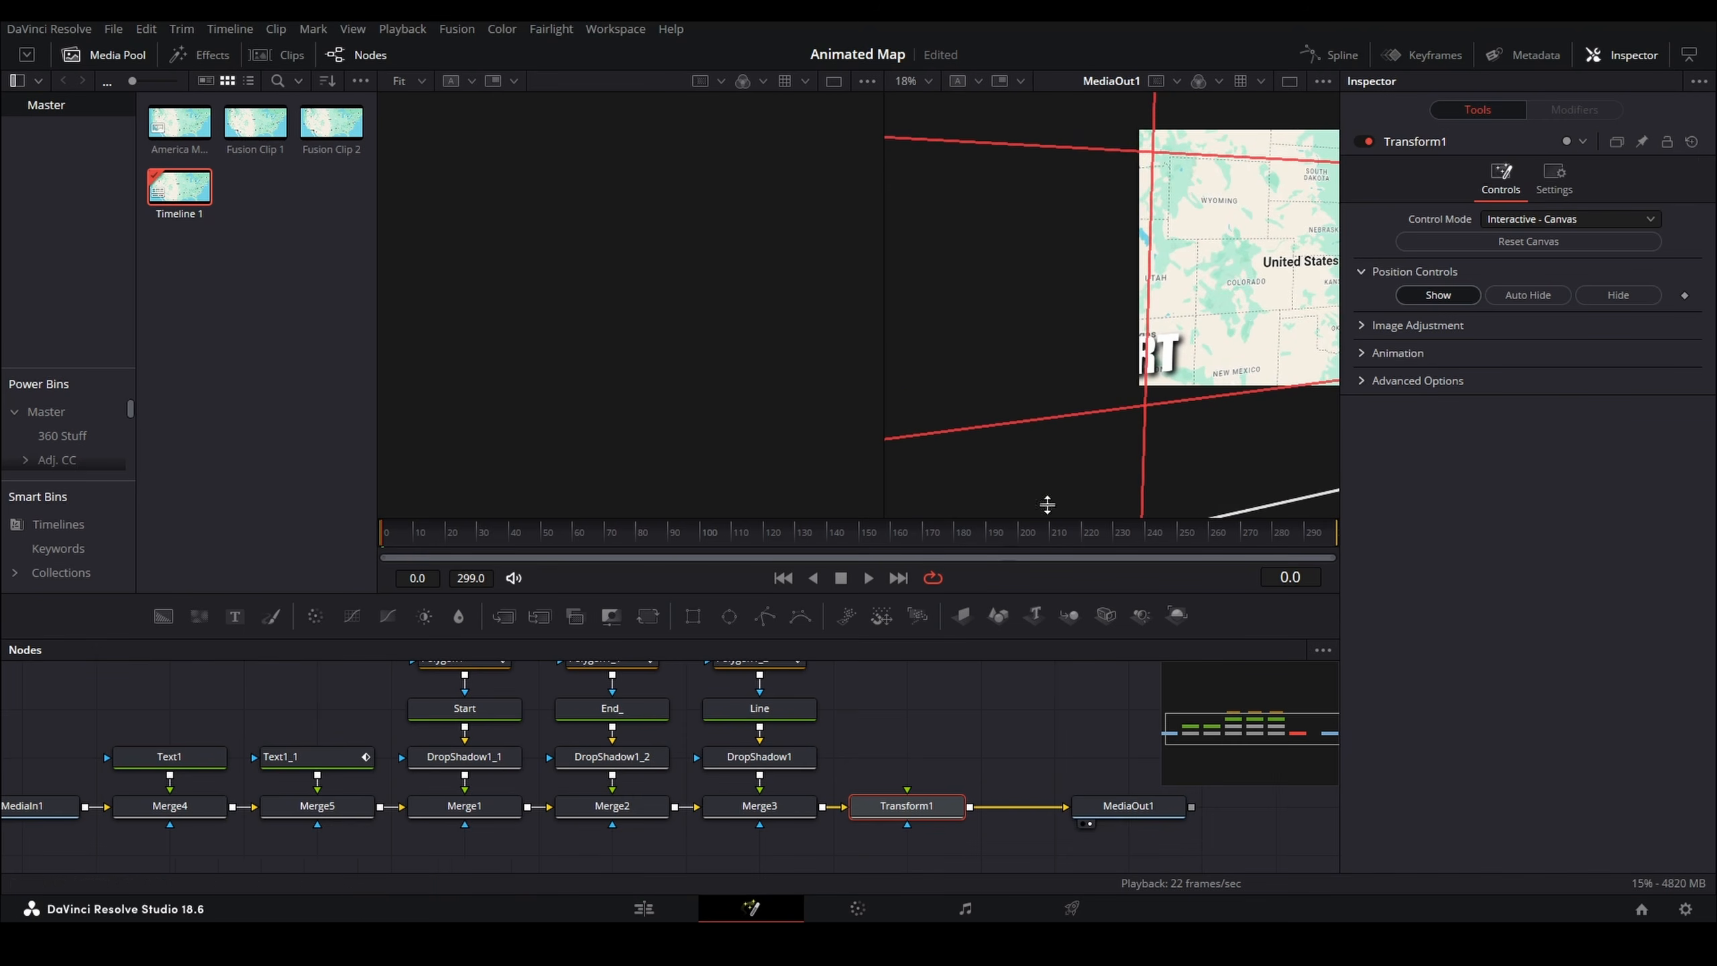
pyautogui.moveTo(1249, 250)
pyautogui.mouseDown()
pyautogui.moveTo(1087, 250)
pyautogui.moveTo(1226, 250)
pyautogui.mouseUp()
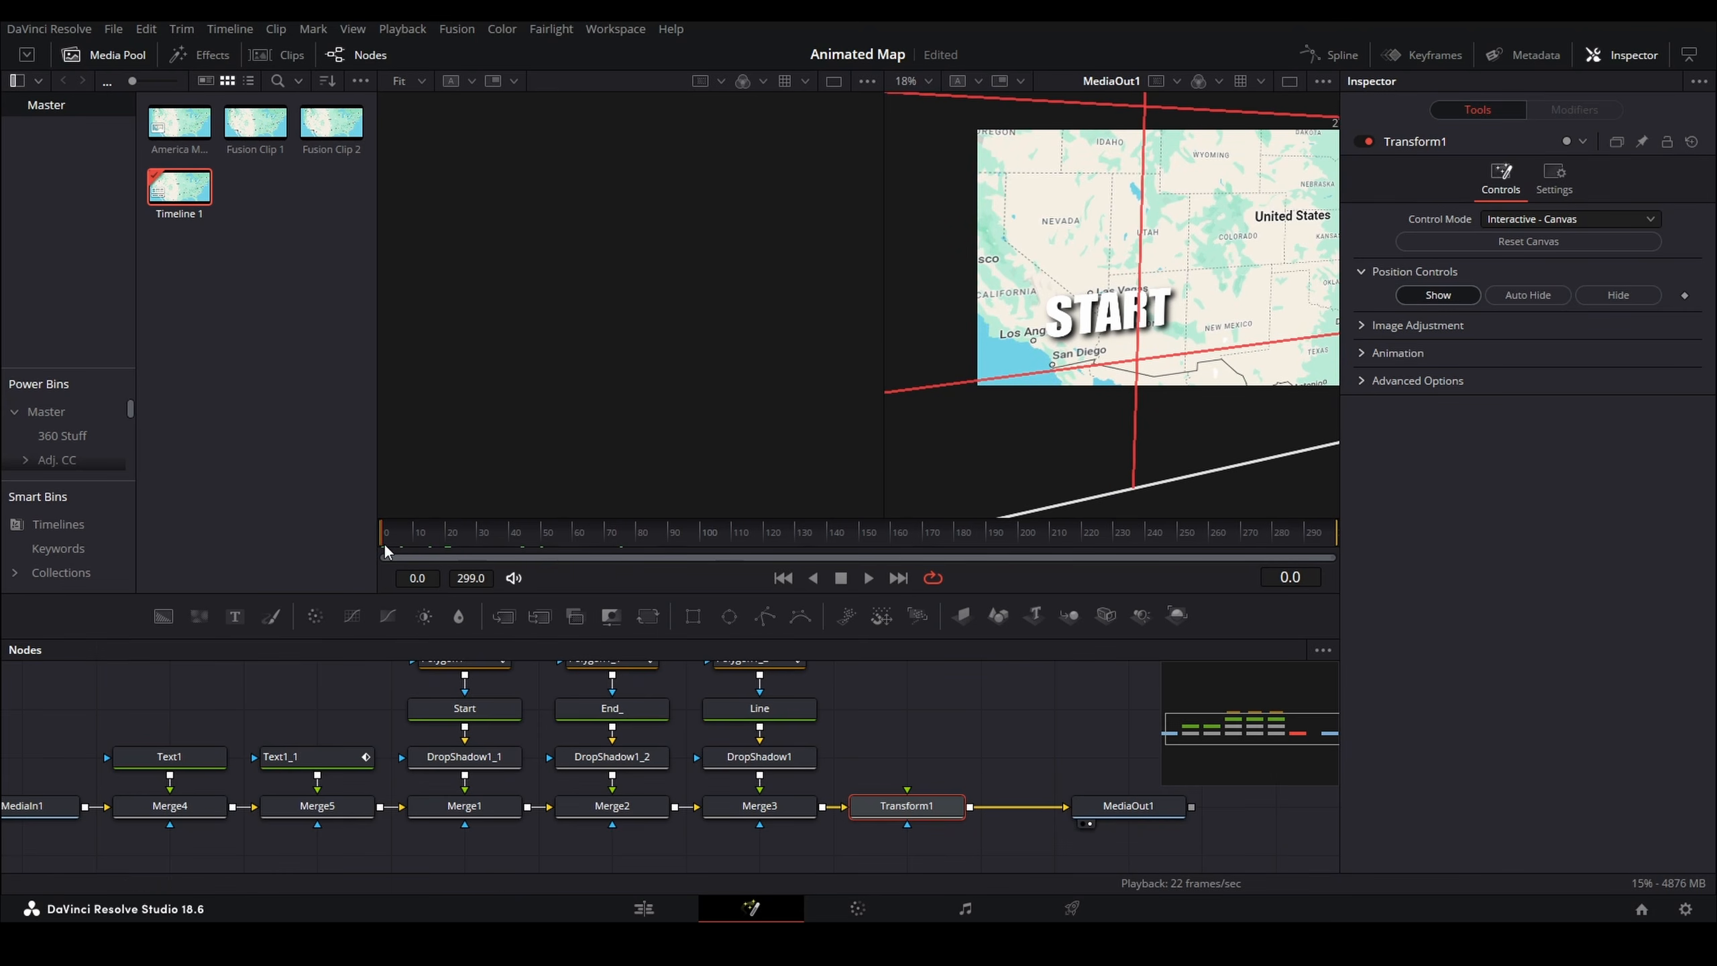
# - Set a canvas keyframe for Transform1 at frame 26, where the line begins to leave the Las Vegas dot
pyautogui.click(447, 534)
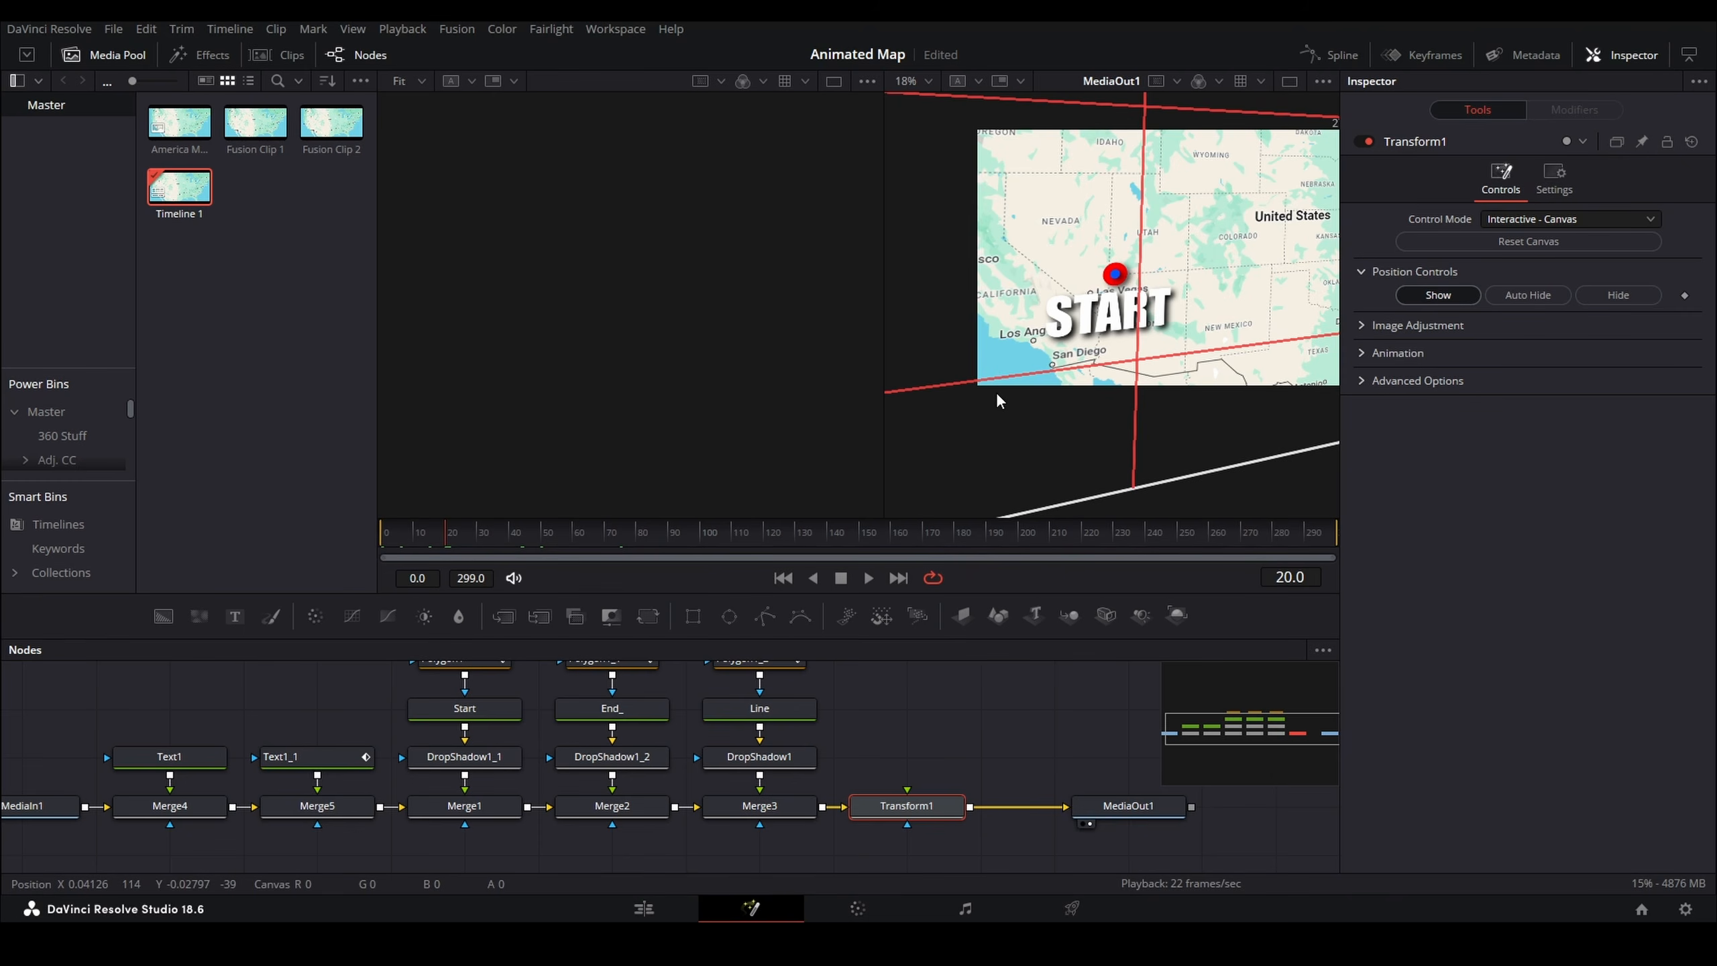
pyautogui.click(465, 533)
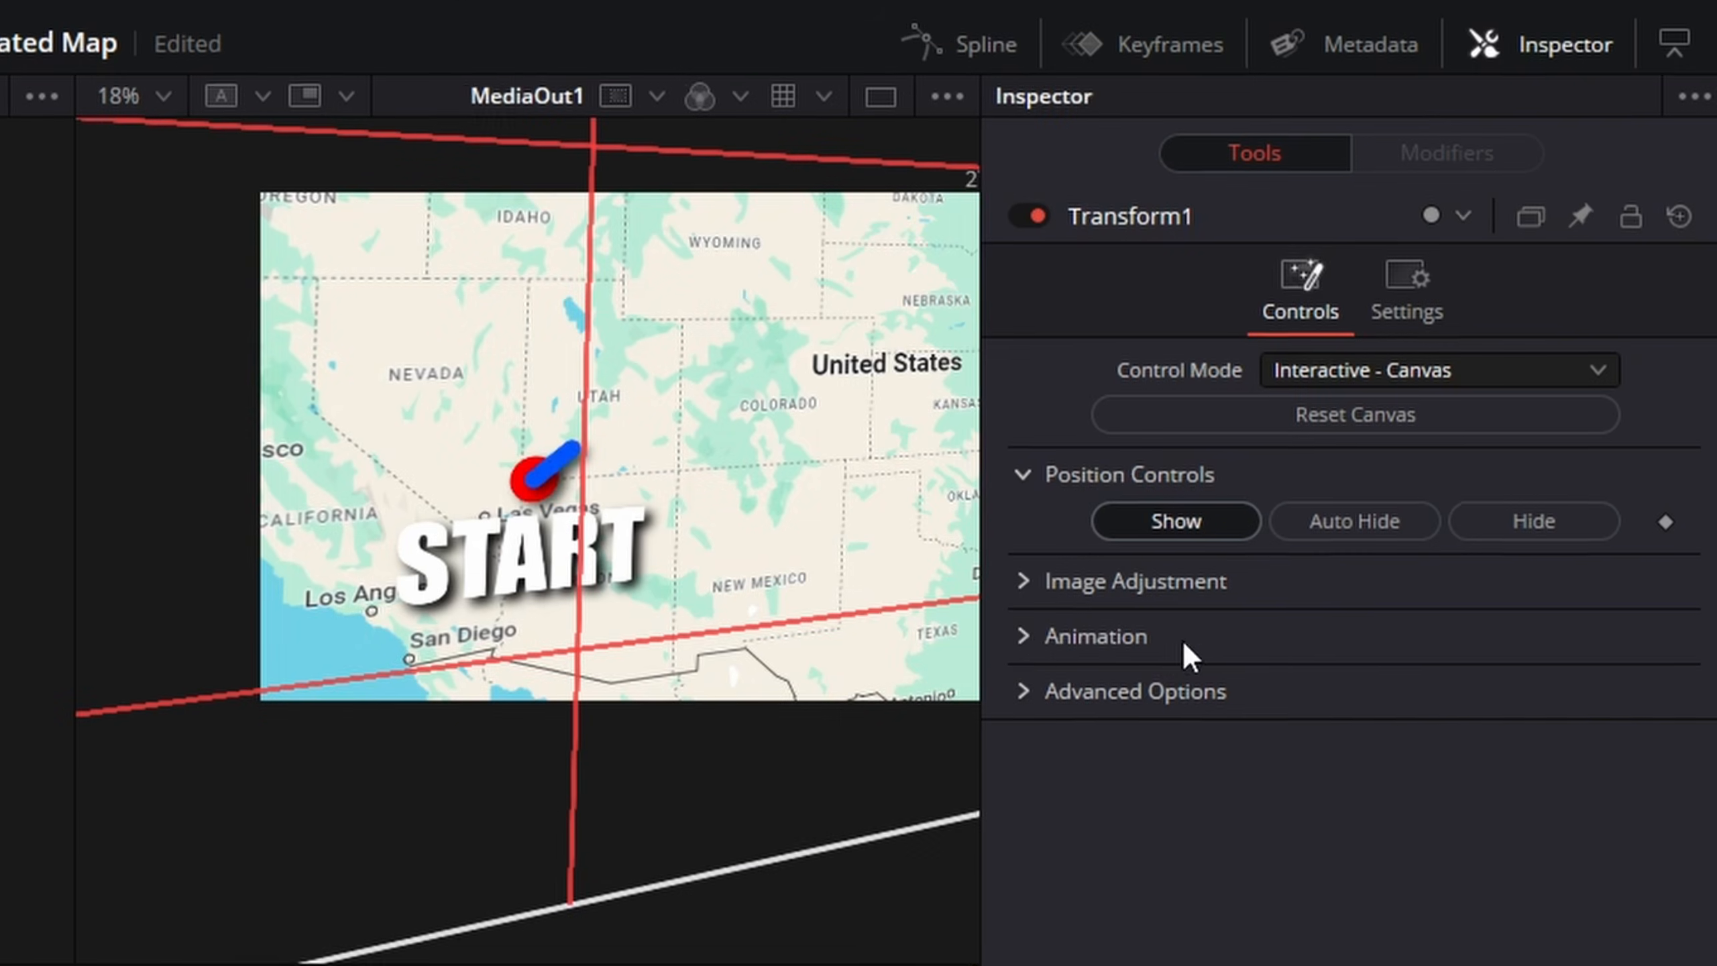
pyautogui.click(1362, 353)
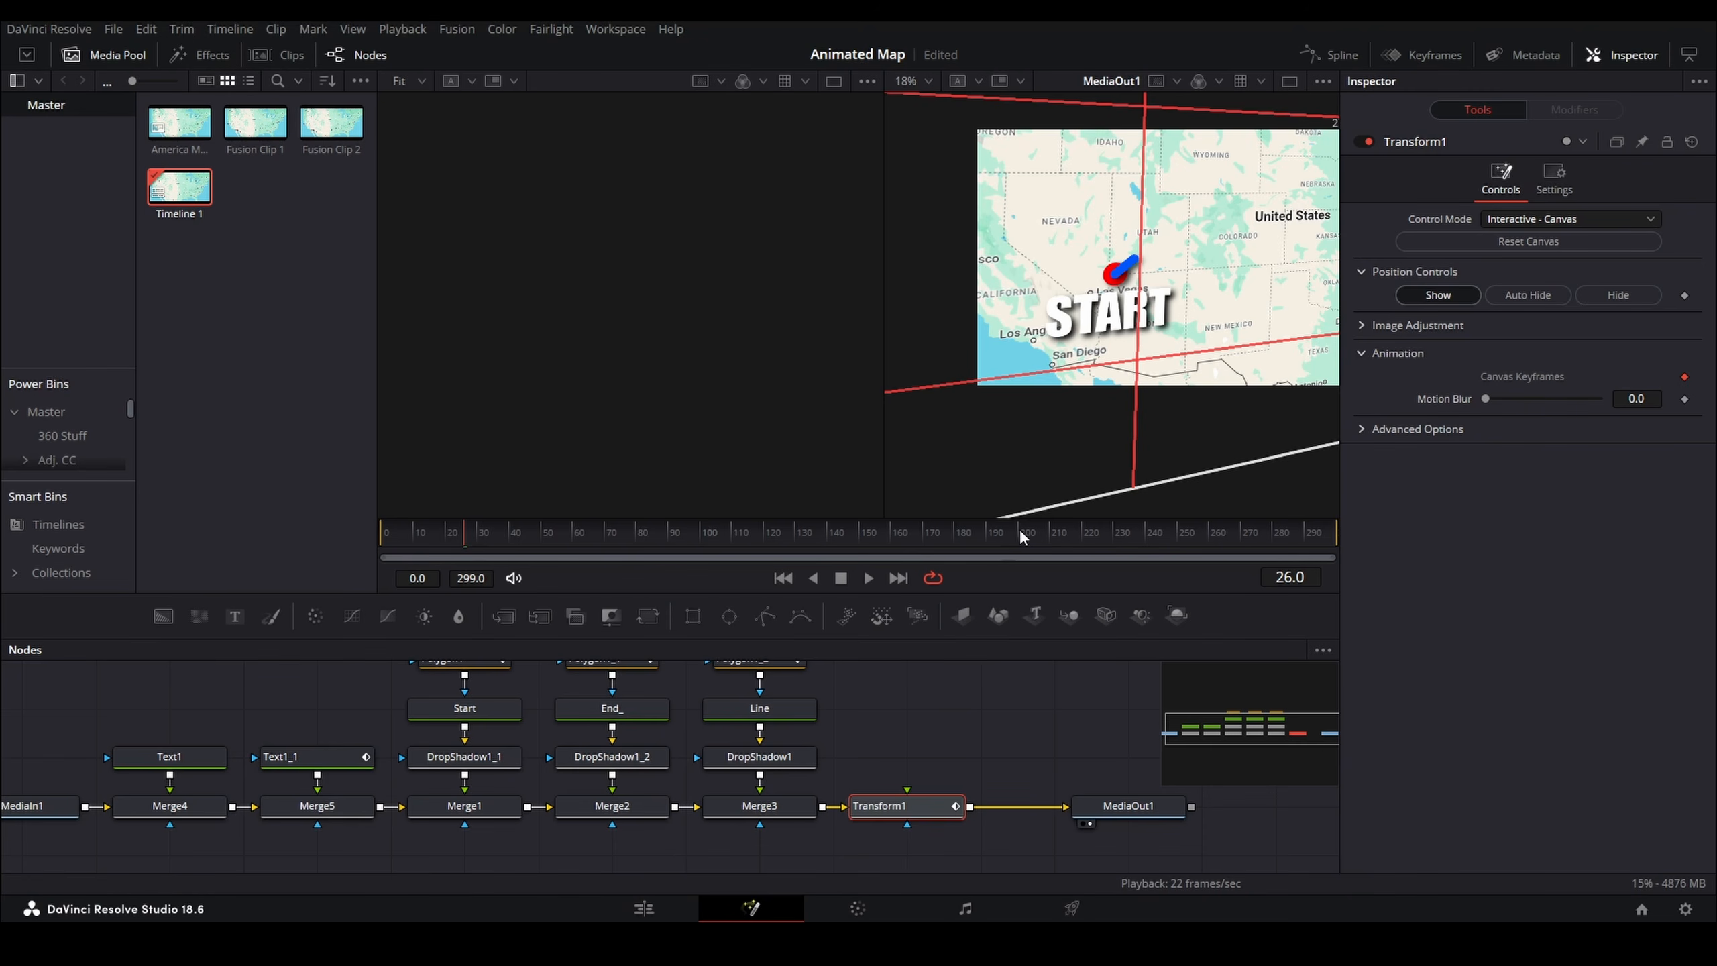
# - At frame 245, enlarge the canvas's right side, shrink its left side and shift the canvas left to frame the END area
pyautogui.click(1164, 531)
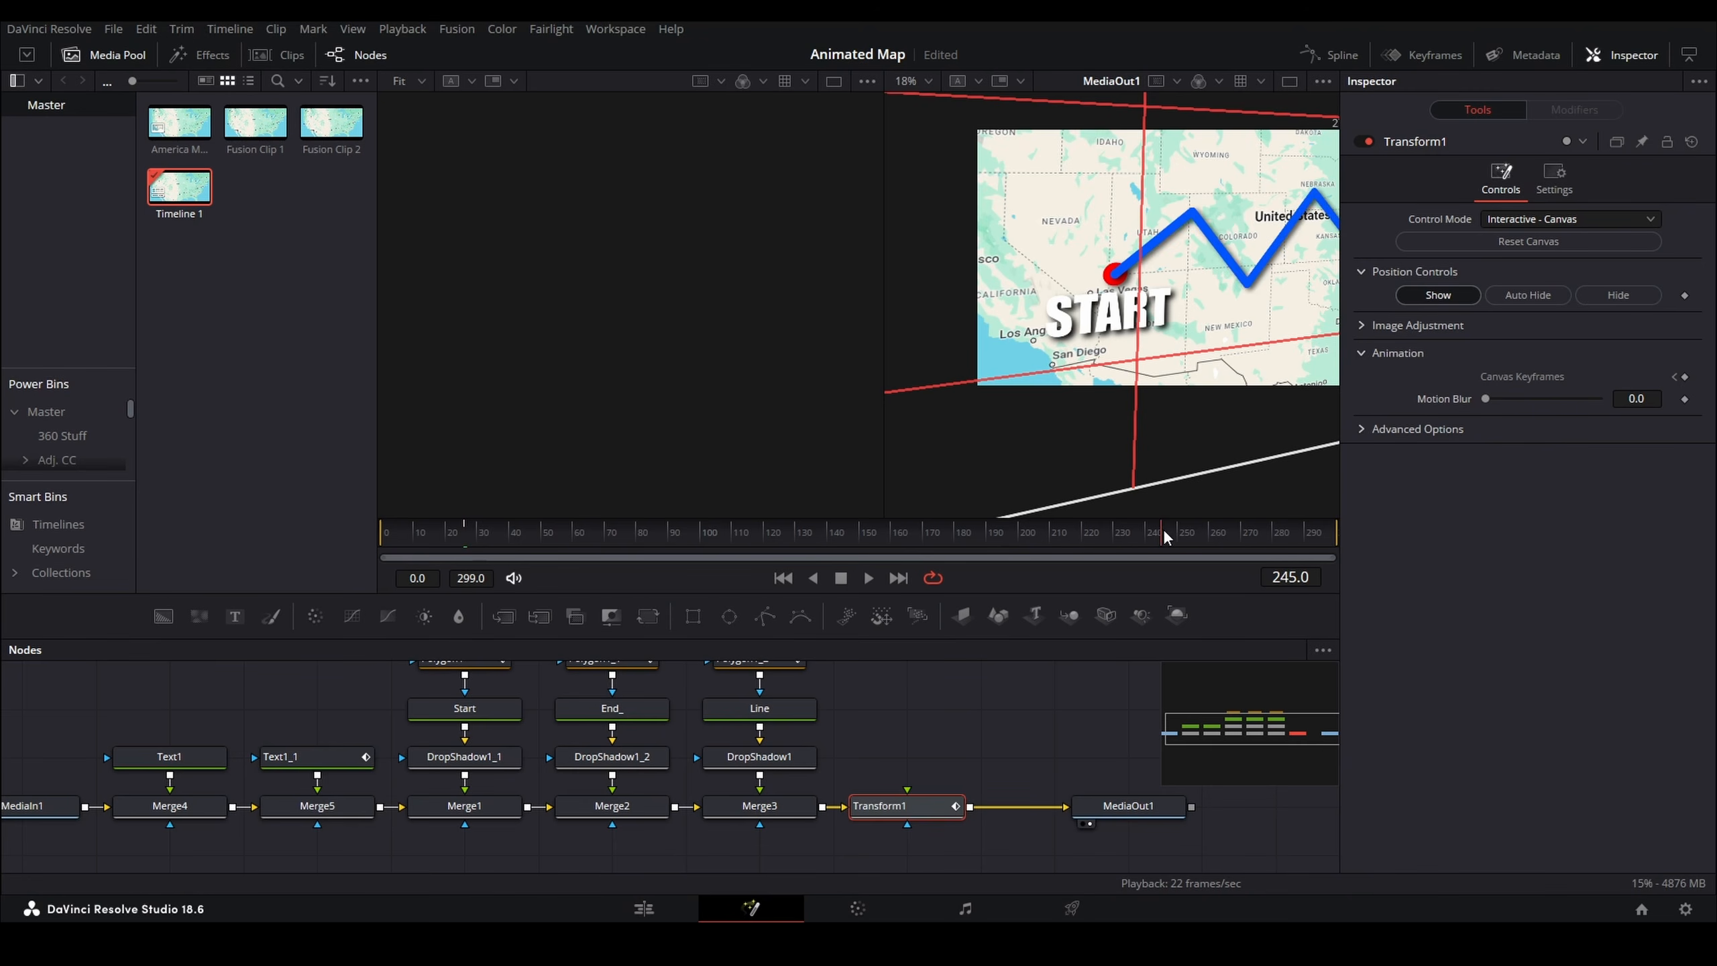
pyautogui.moveTo(1288, 321); pyautogui.dragTo(1002, 324)
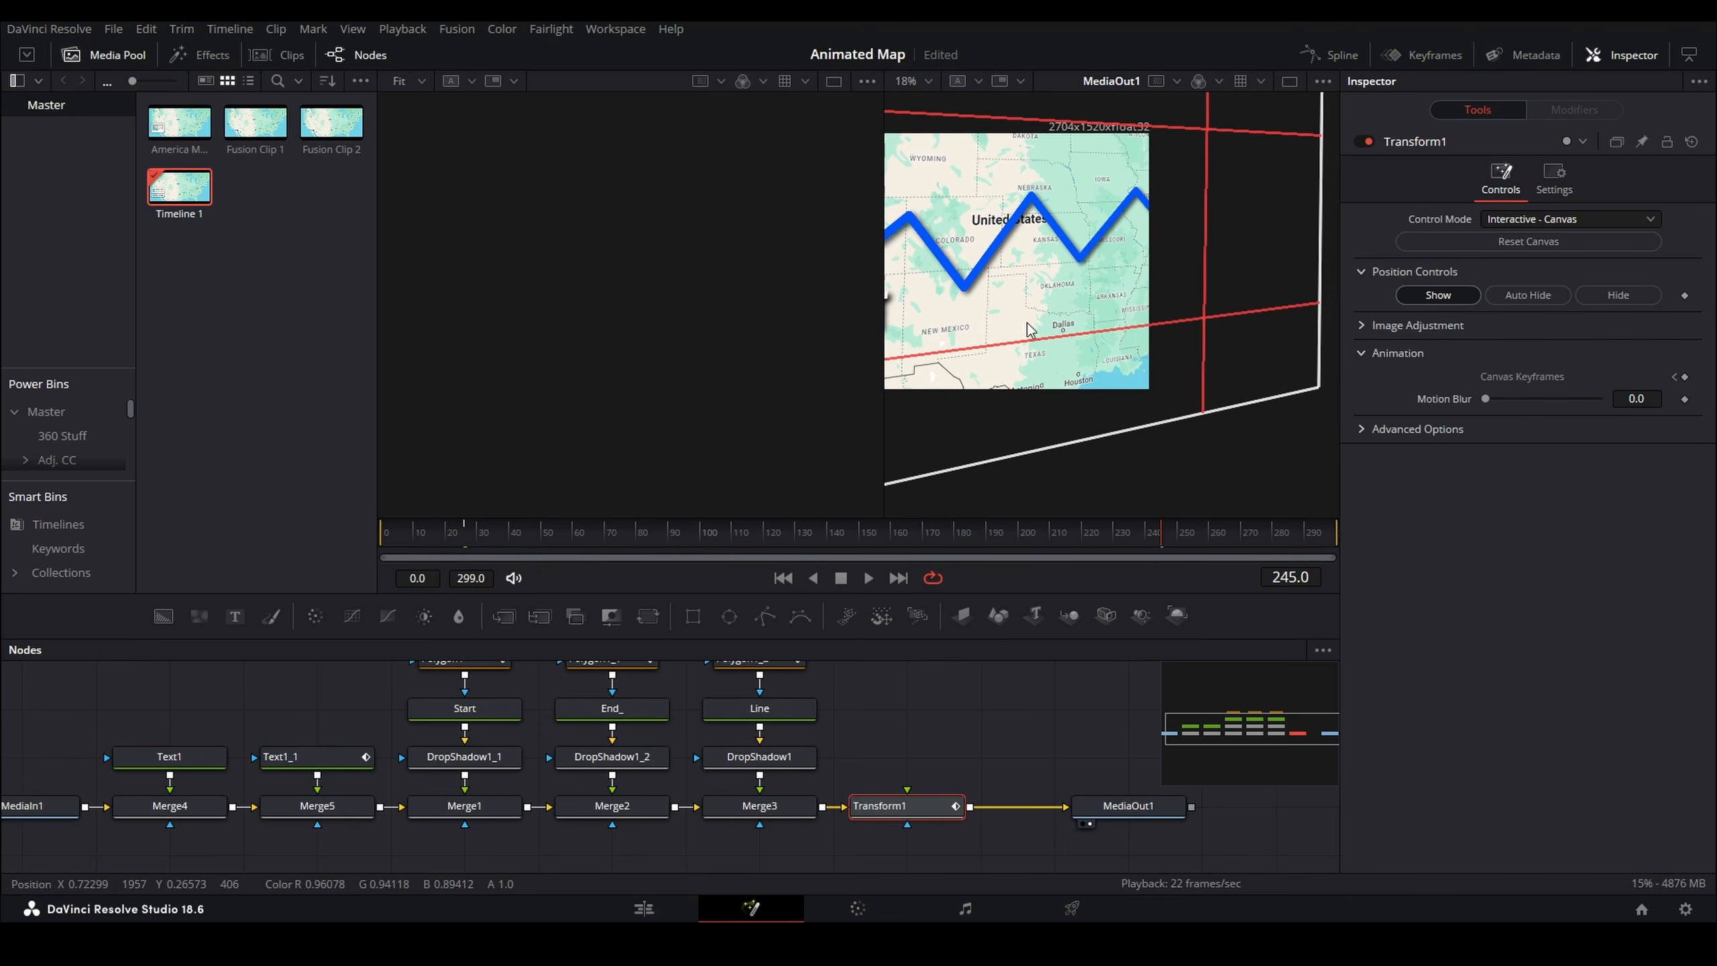
pyautogui.scroll(-5, 1202, 310)
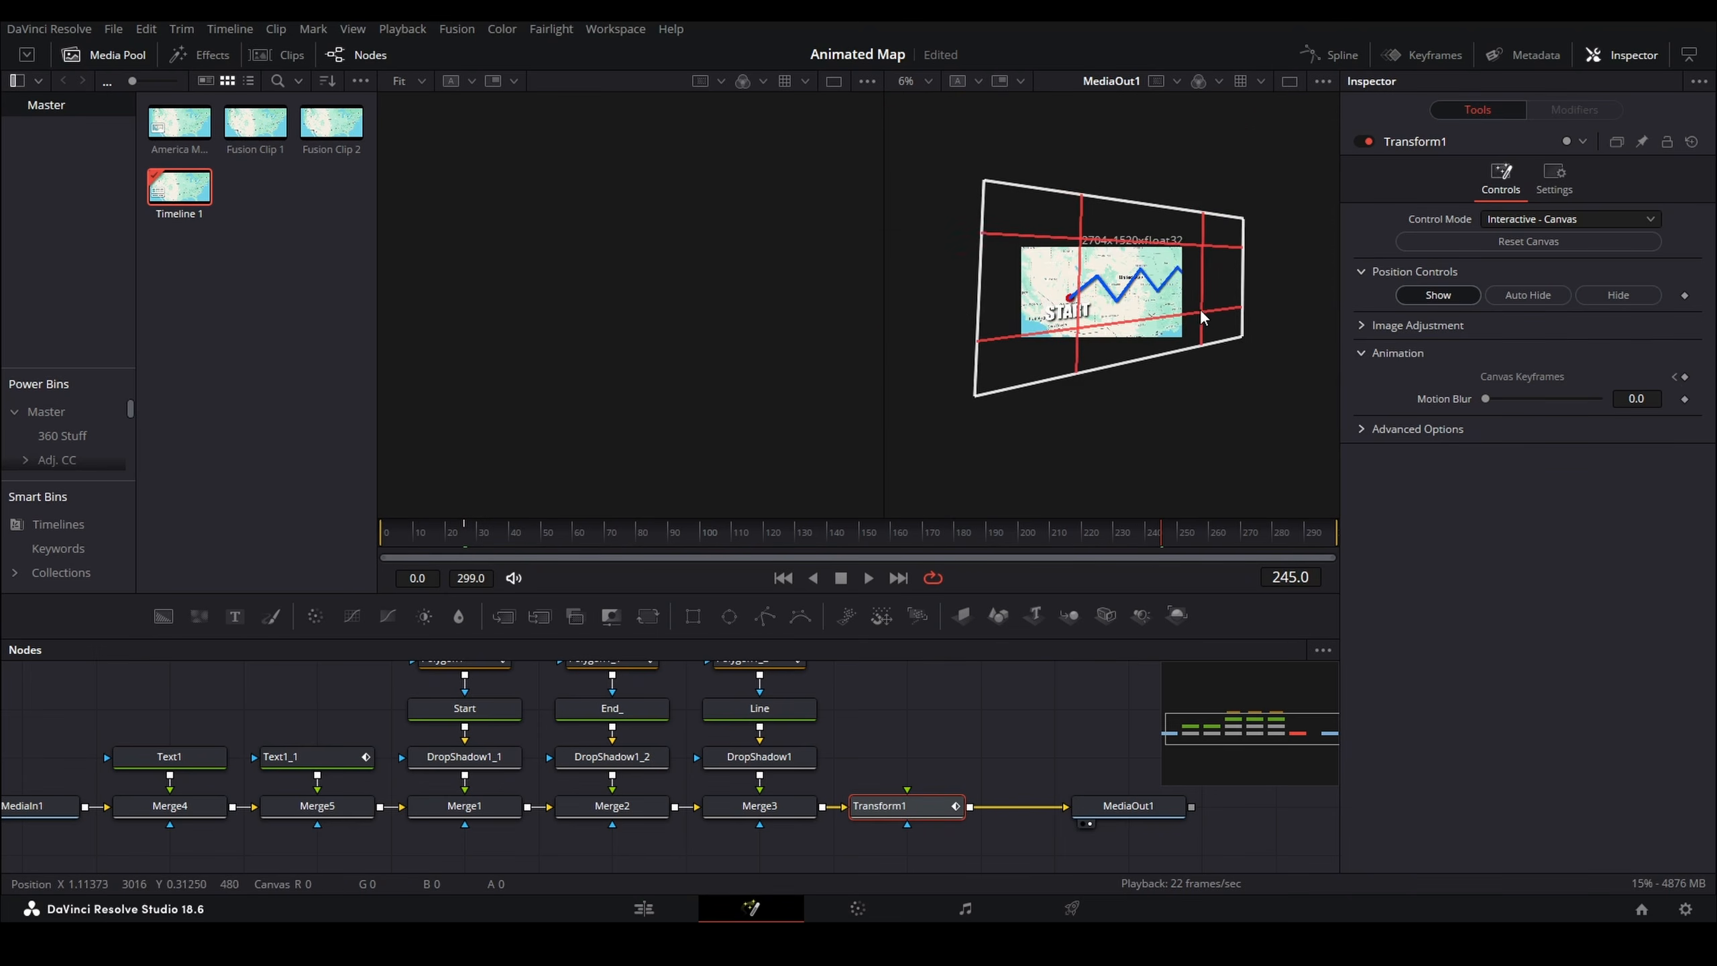
pyautogui.moveTo(1222, 328); pyautogui.dragTo(1265, 387)
pyautogui.moveTo(1220, 234); pyautogui.dragTo(1270, 171)
pyautogui.moveTo(1270, 394); pyautogui.dragTo(1296, 440)
pyautogui.moveTo(983, 394); pyautogui.dragTo(1036, 366)
pyautogui.moveTo(983, 179); pyautogui.dragTo(1015, 219)
pyautogui.moveTo(1151, 318); pyautogui.dragTo(1080, 316)
pyautogui.moveTo(1190, 205); pyautogui.dragTo(1219, 160)
pyautogui.moveTo(966, 210); pyautogui.dragTo(973, 220)
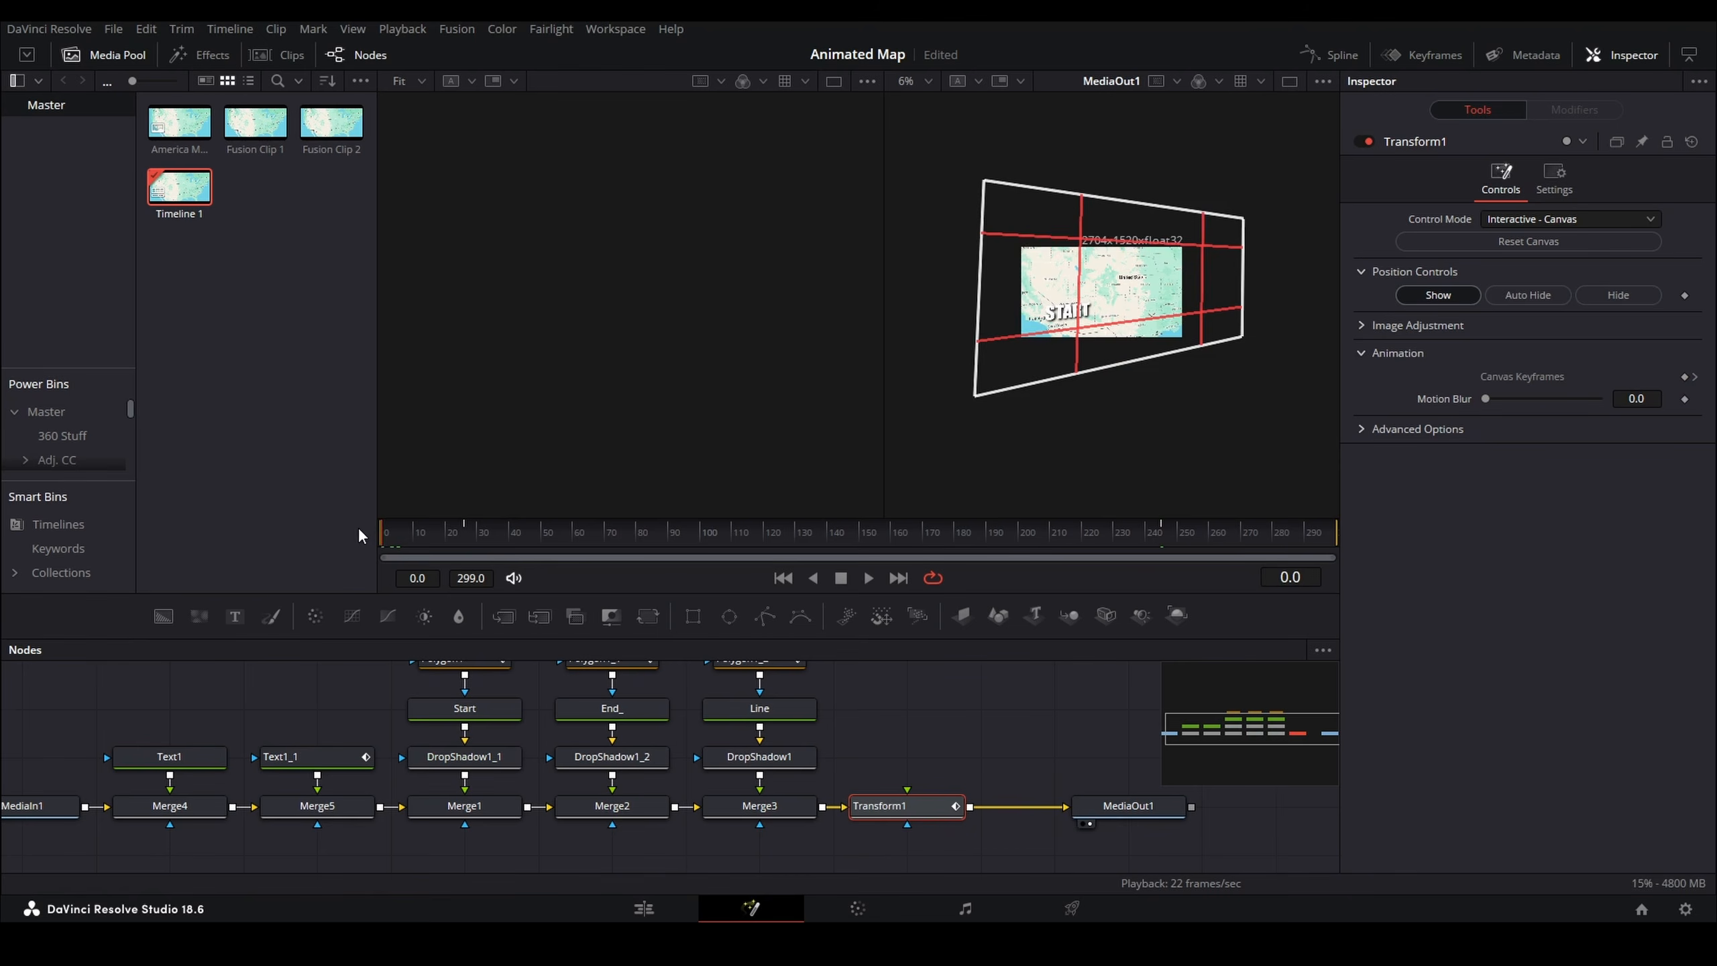
# - Play the keyframed perspective move from the start and view the clip full screen from the edit timeline
pyautogui.press('space')
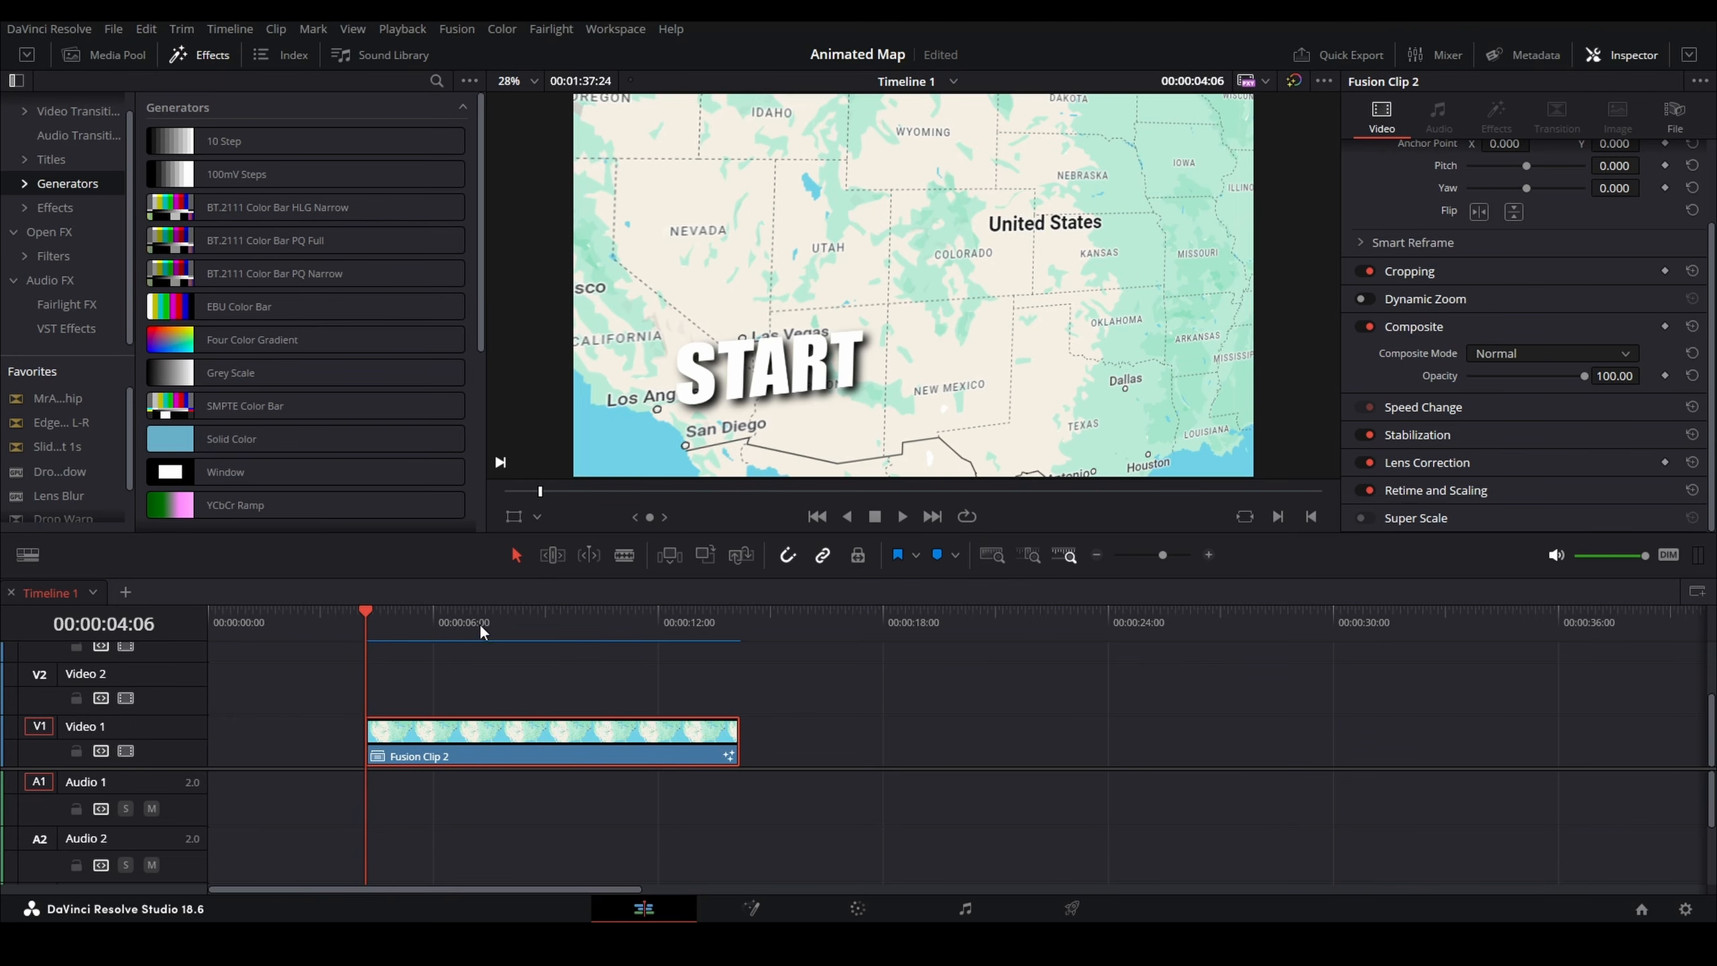
pyautogui.hotkey('ctrl', 'f')
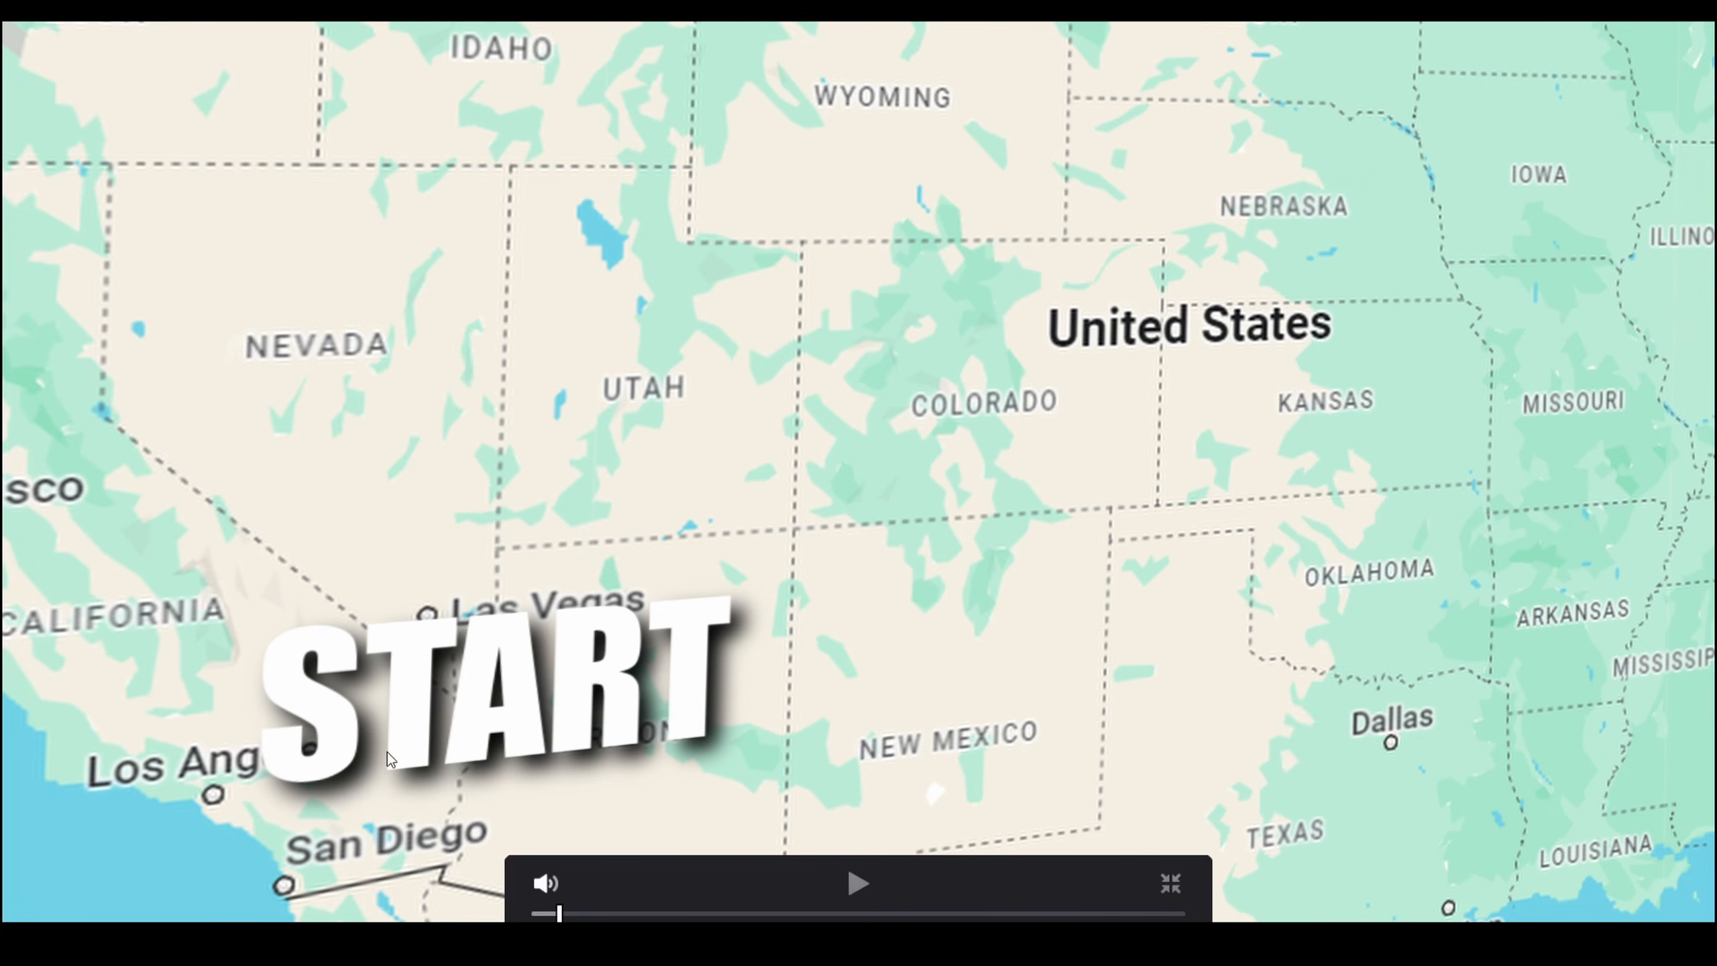